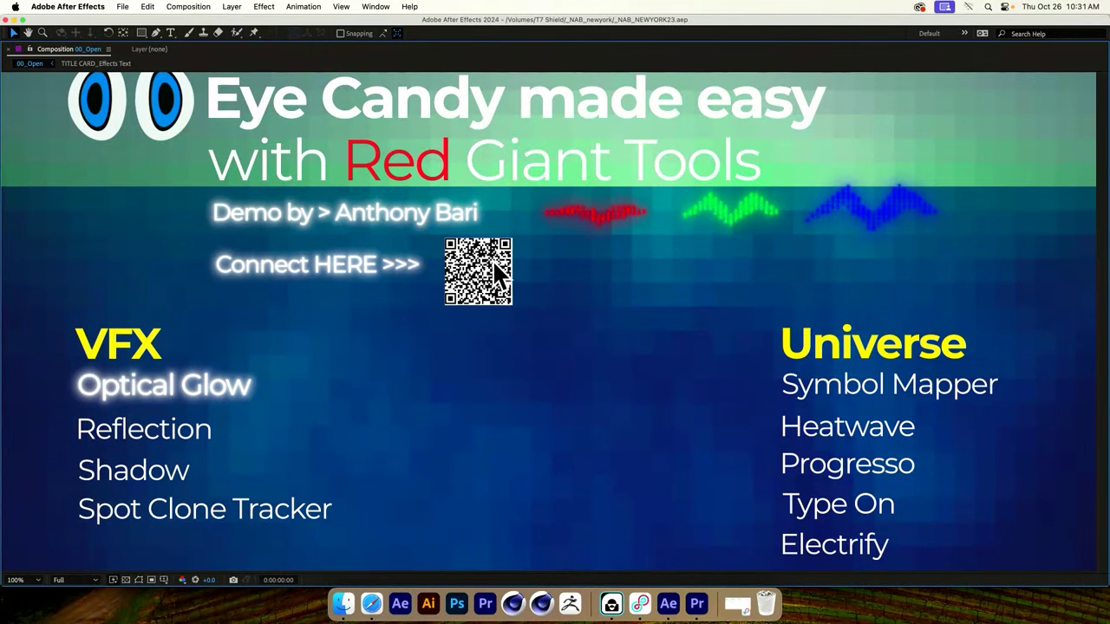
# Step: Un-maximize the viewer to restore the full workspace, then switch to the maxon.net page in Safari
pyautogui.press('`')
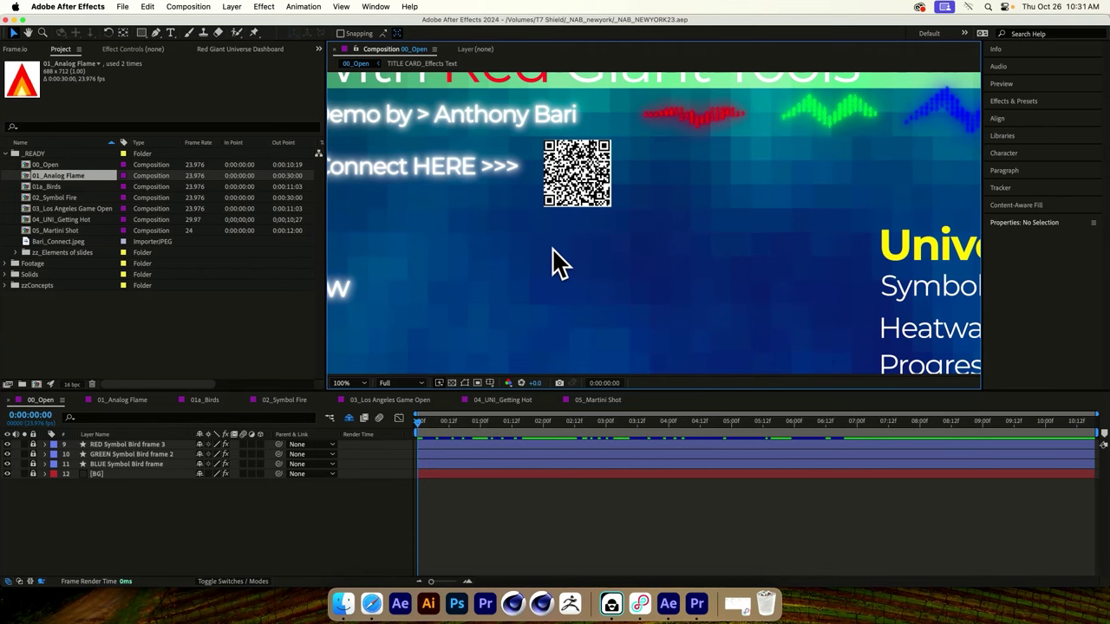
pyautogui.press('super+Tab')
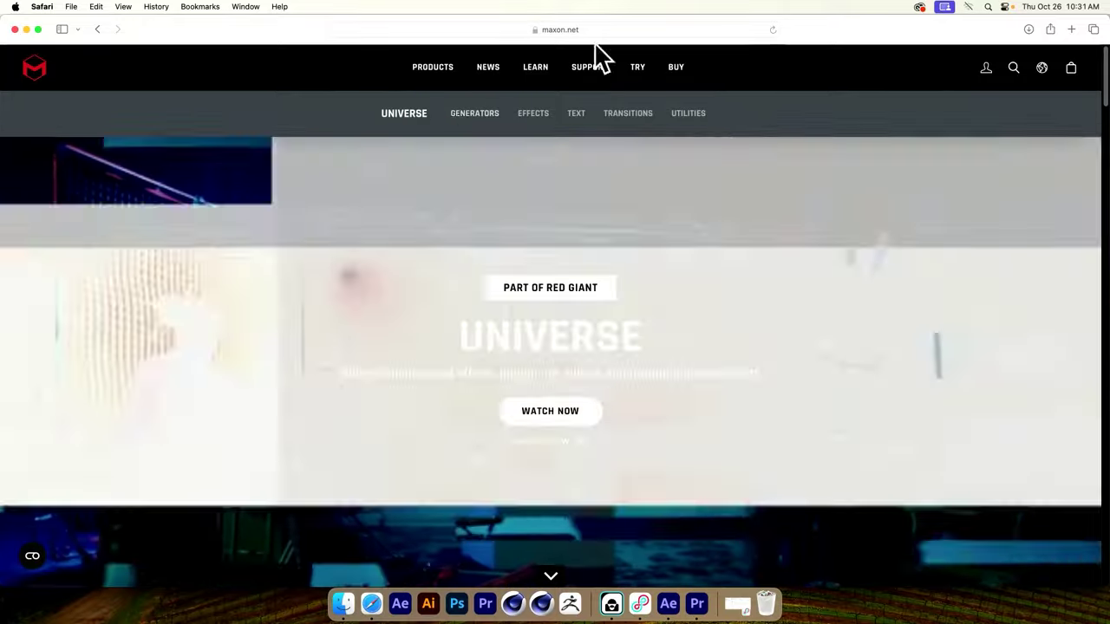
# Step: Go through Products > Red Giant to the VFX Overview page and scroll through its features
pyautogui.click(435, 71)
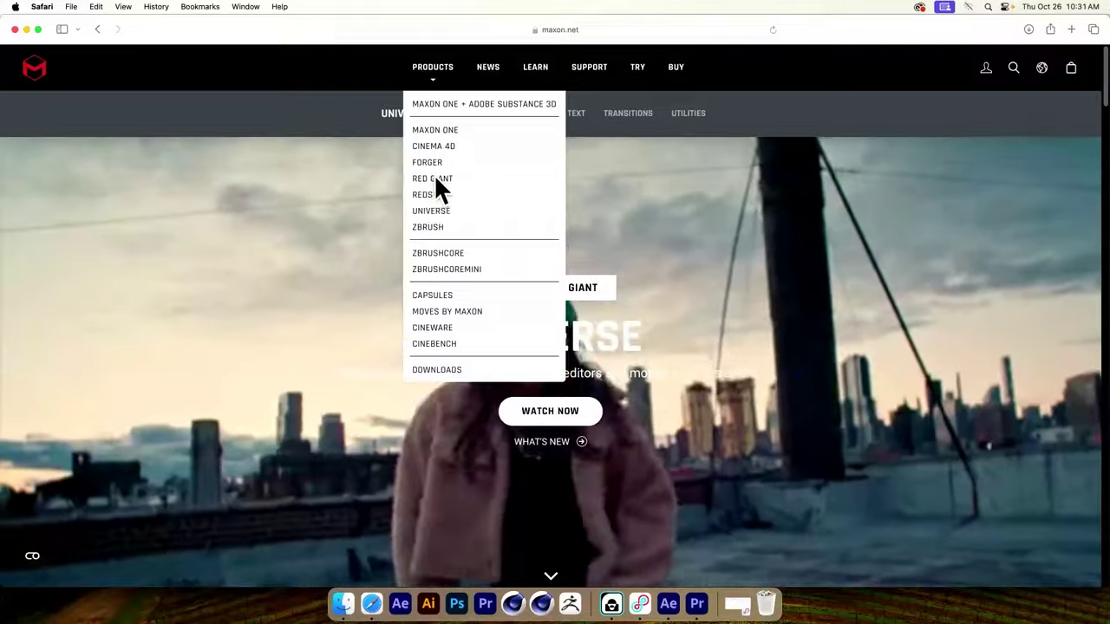
pyautogui.click(434, 178)
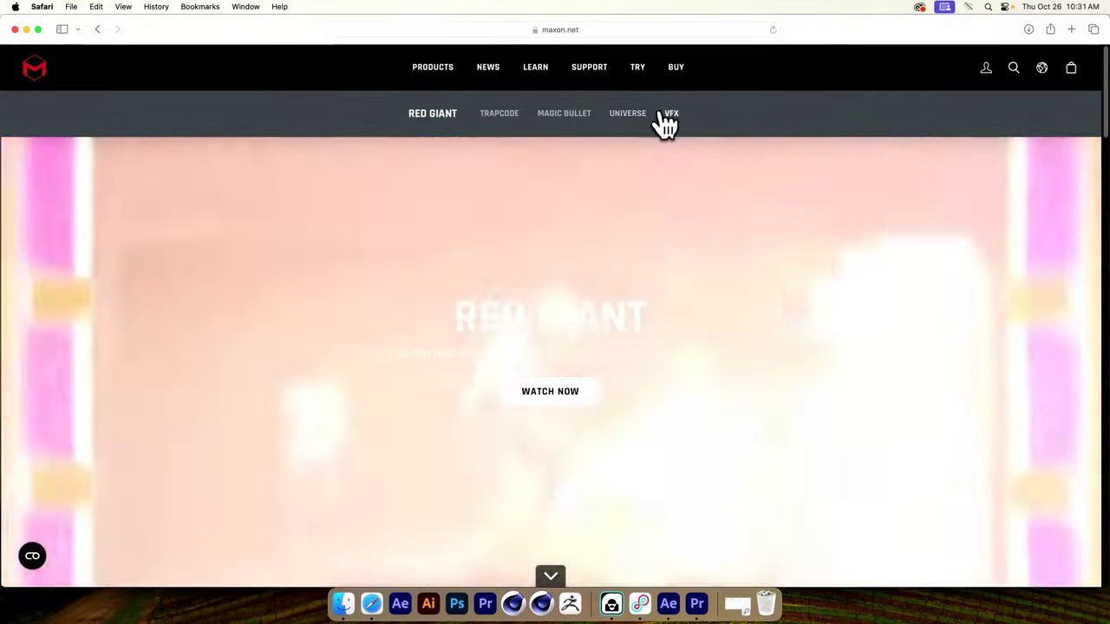
pyautogui.moveTo(674, 124)
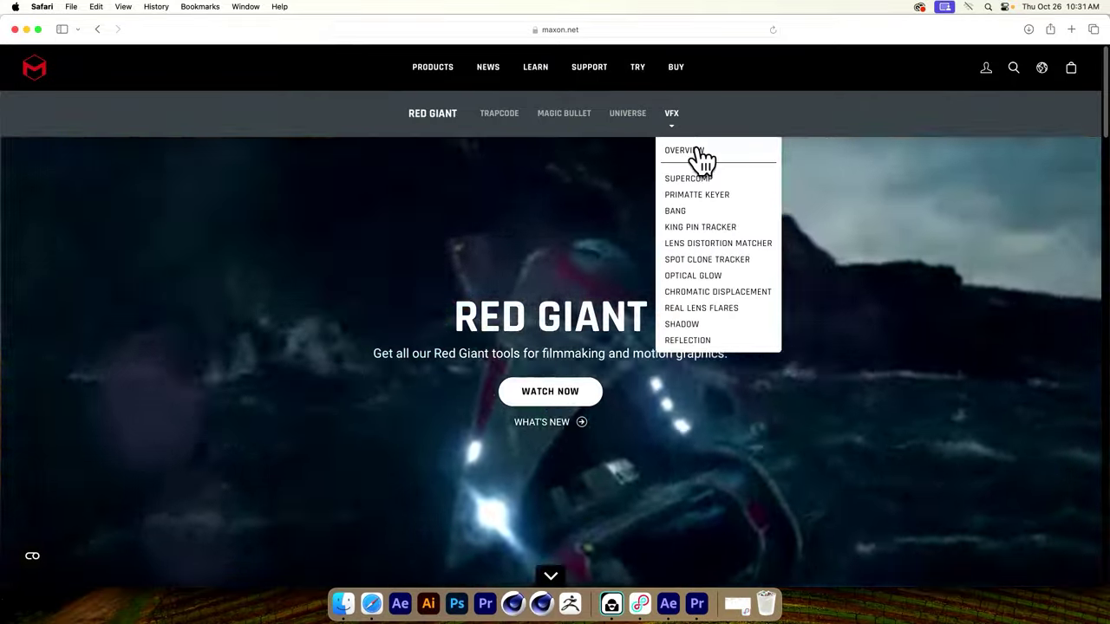
pyautogui.click(701, 158)
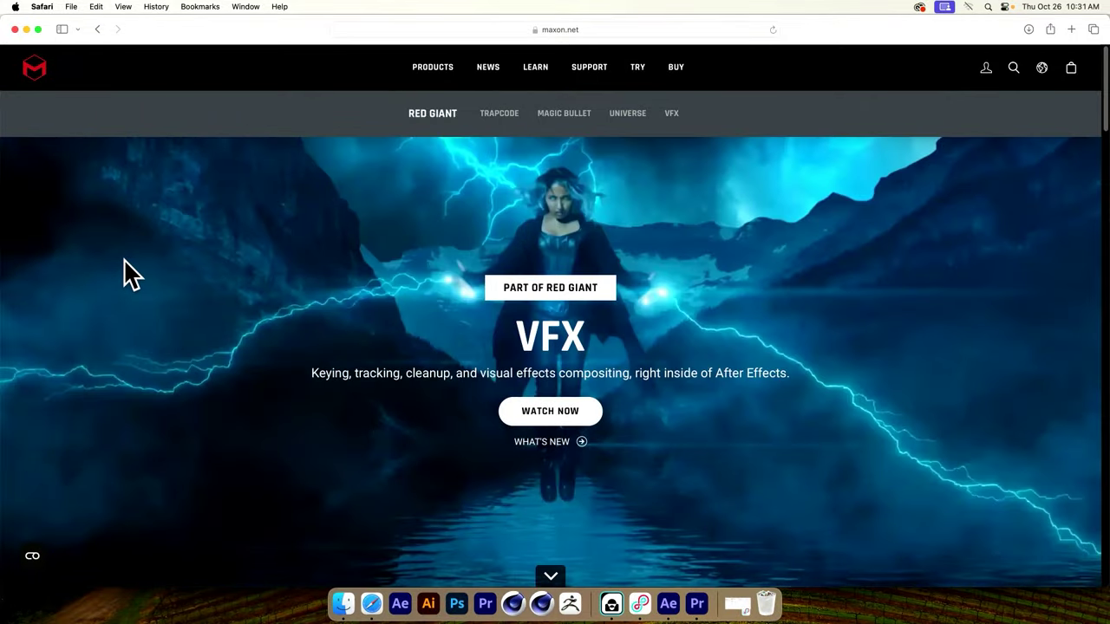
pyautogui.scroll(-15, 54, 258)
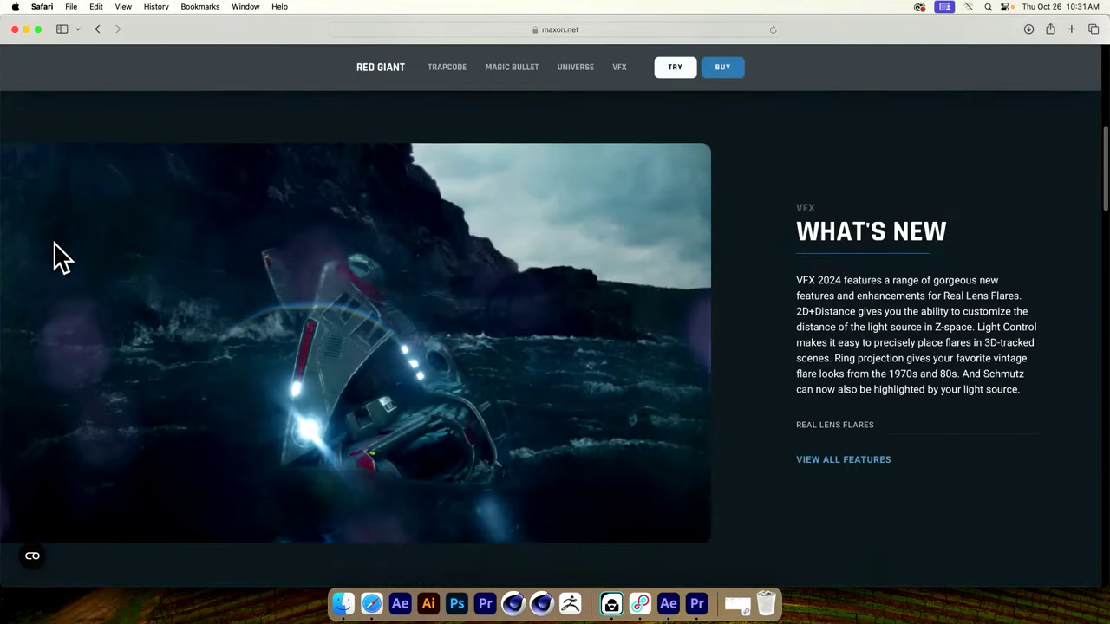
pyautogui.scroll(-15, 53, 258)
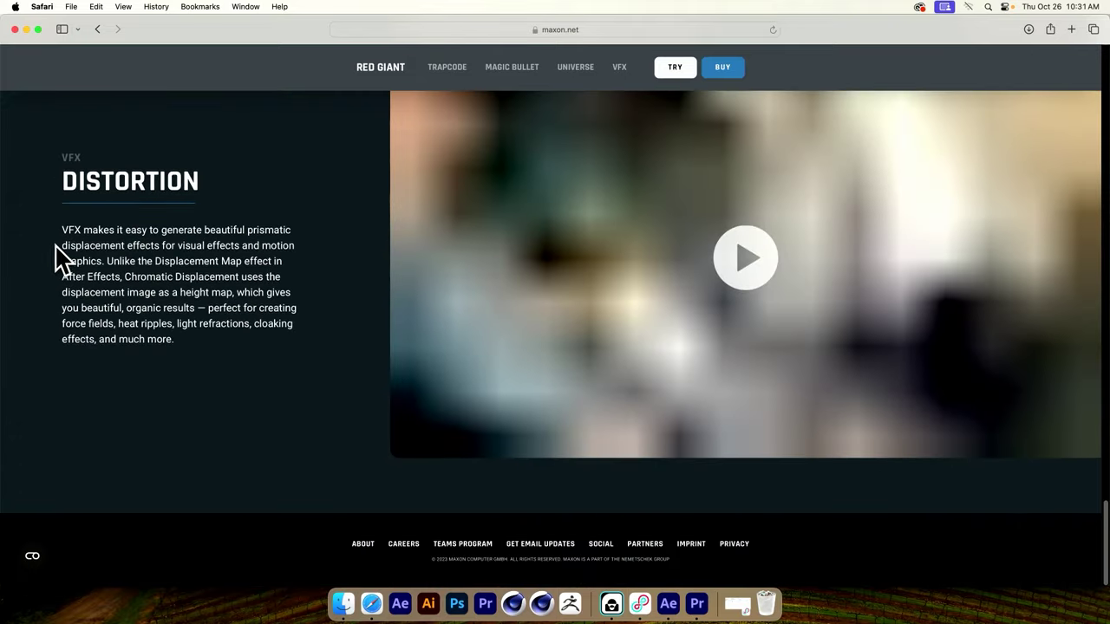
pyautogui.scroll(20, 92, 248)
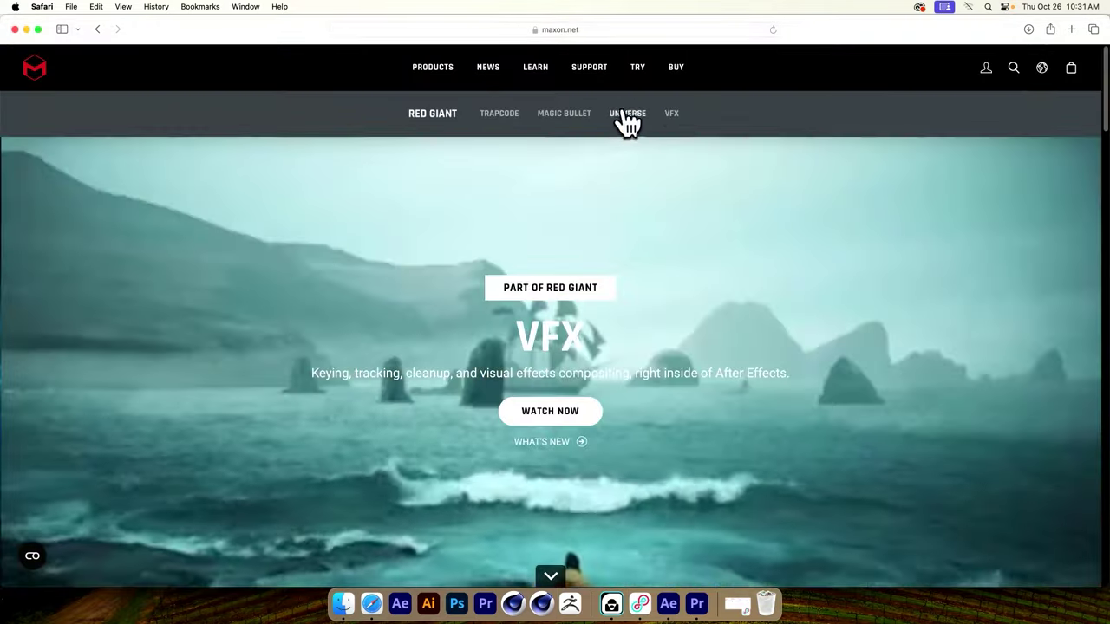
# Step: Open Universe > Overview, scroll through its Dashboard and Presets sections, then return to After Effects
pyautogui.moveTo(633, 118)
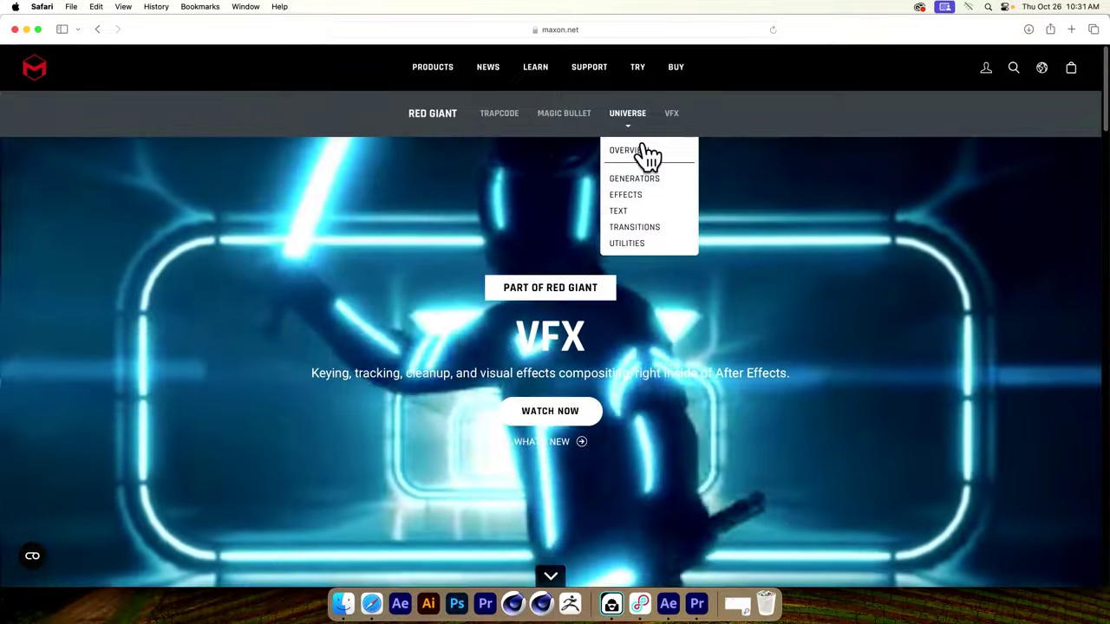
pyautogui.click(644, 152)
pyautogui.scroll(-5, 260, 239)
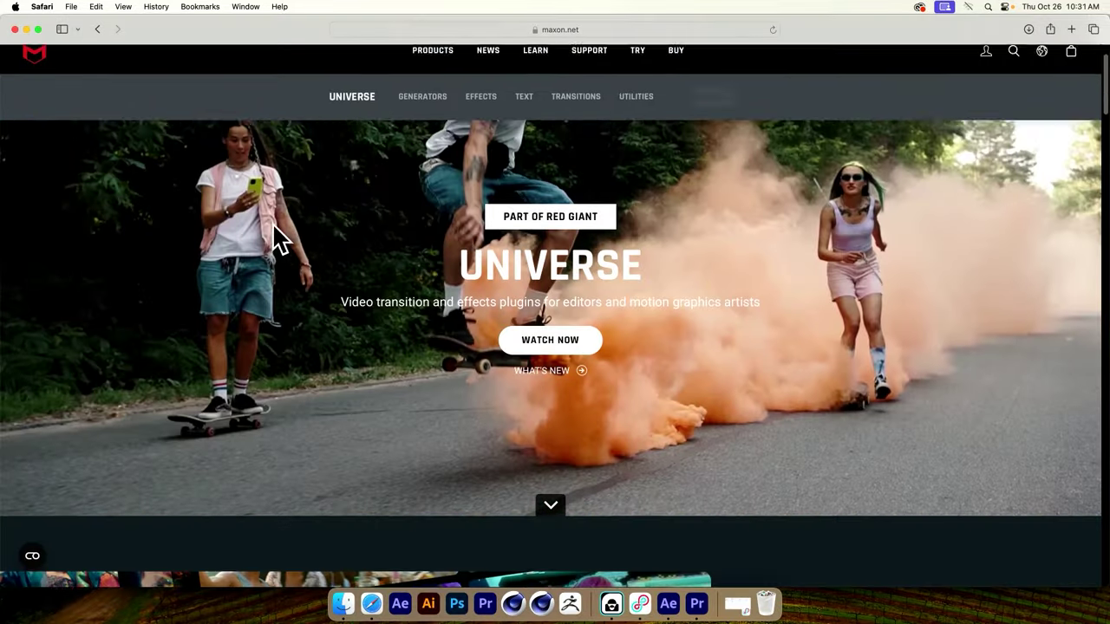
pyautogui.scroll(-15, 235, 219)
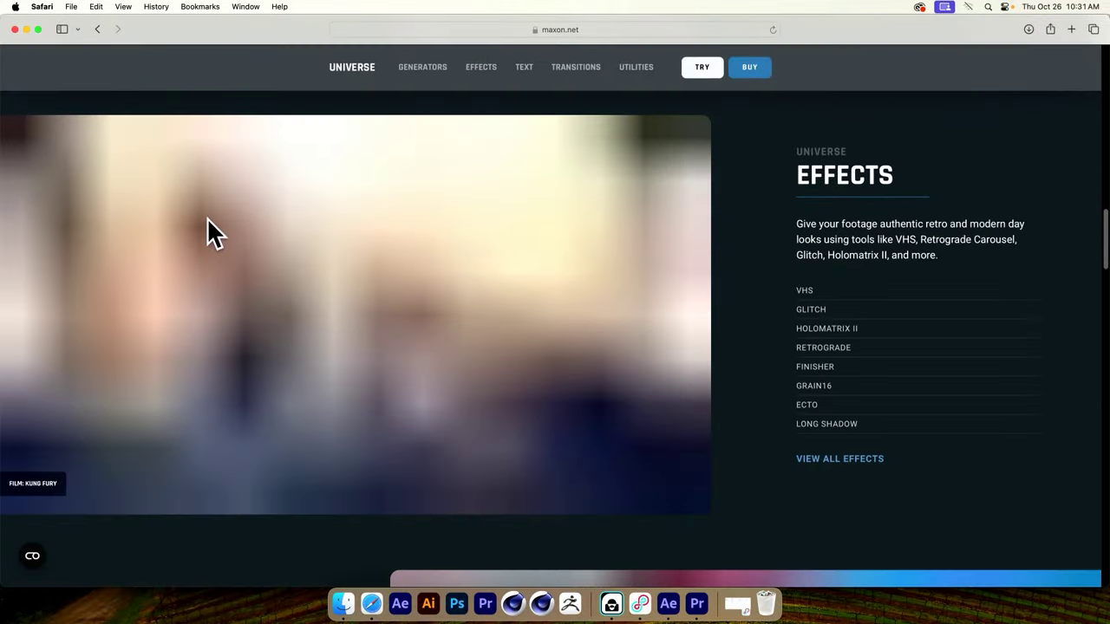
pyautogui.scroll(-15, 204, 219)
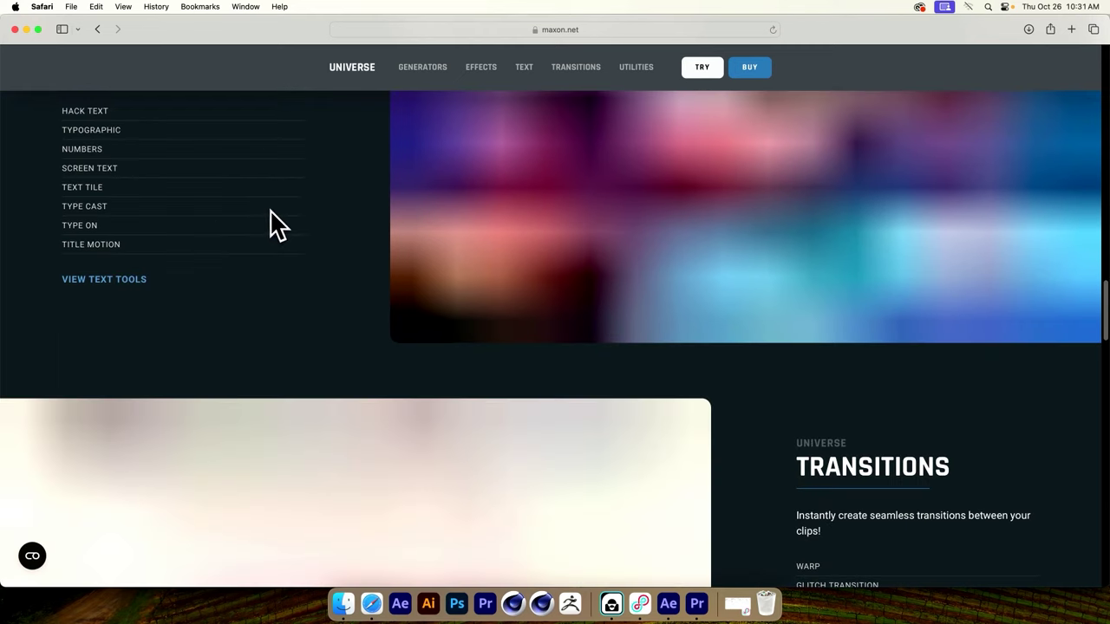
pyautogui.scroll(-5, 306, 265)
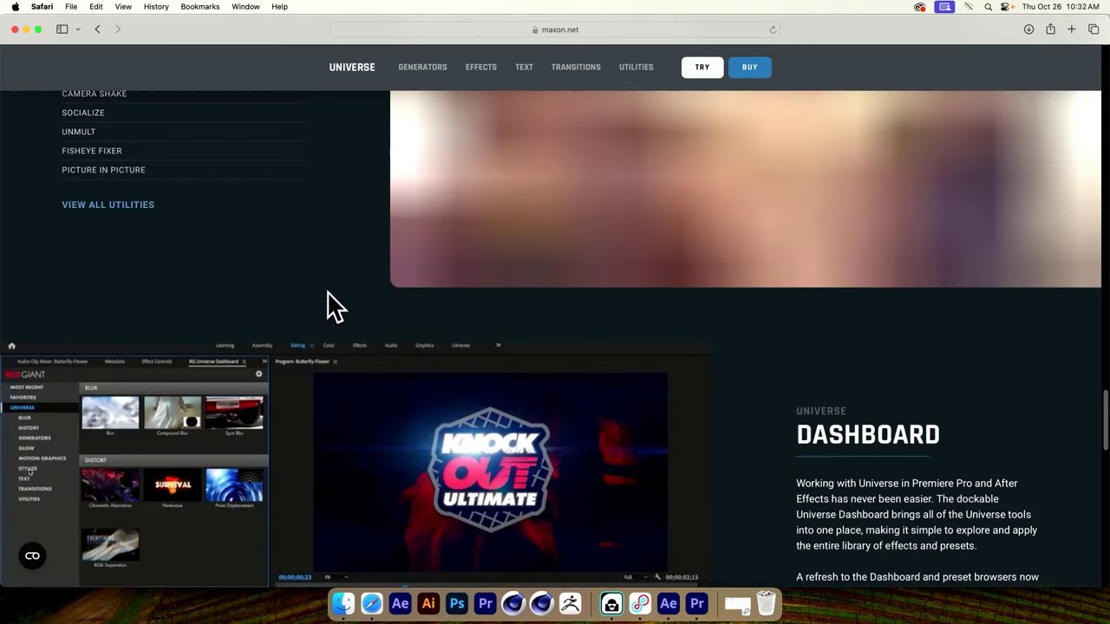
pyautogui.scroll(-7, 336, 308)
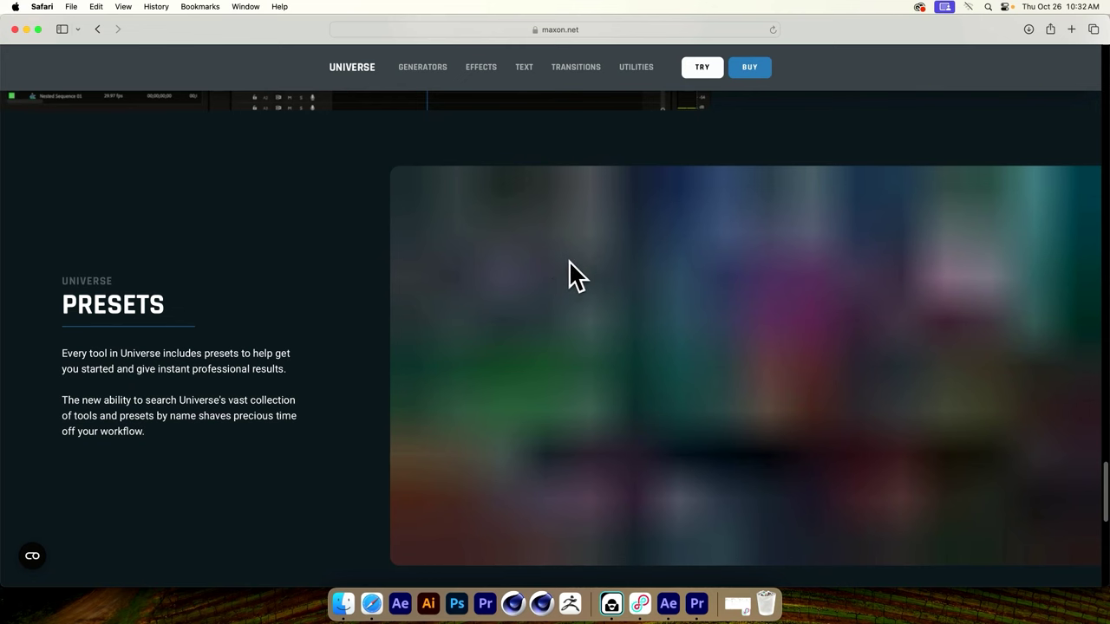
pyautogui.scroll(-2, 354, 257)
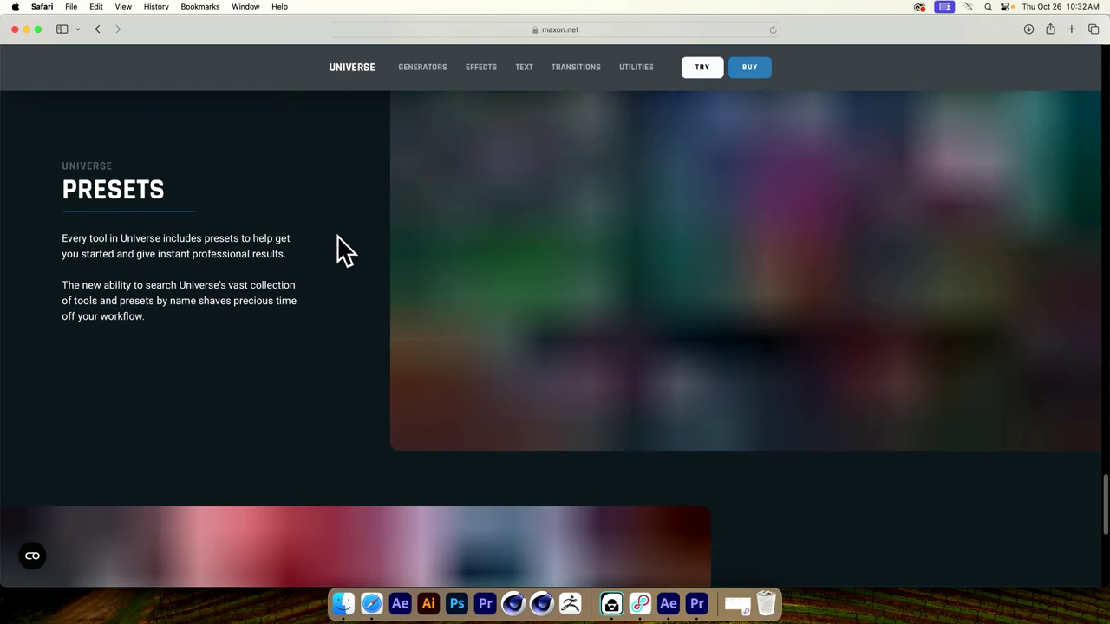
pyautogui.scroll(-5, 343, 251)
pyautogui.scroll(20, 403, 253)
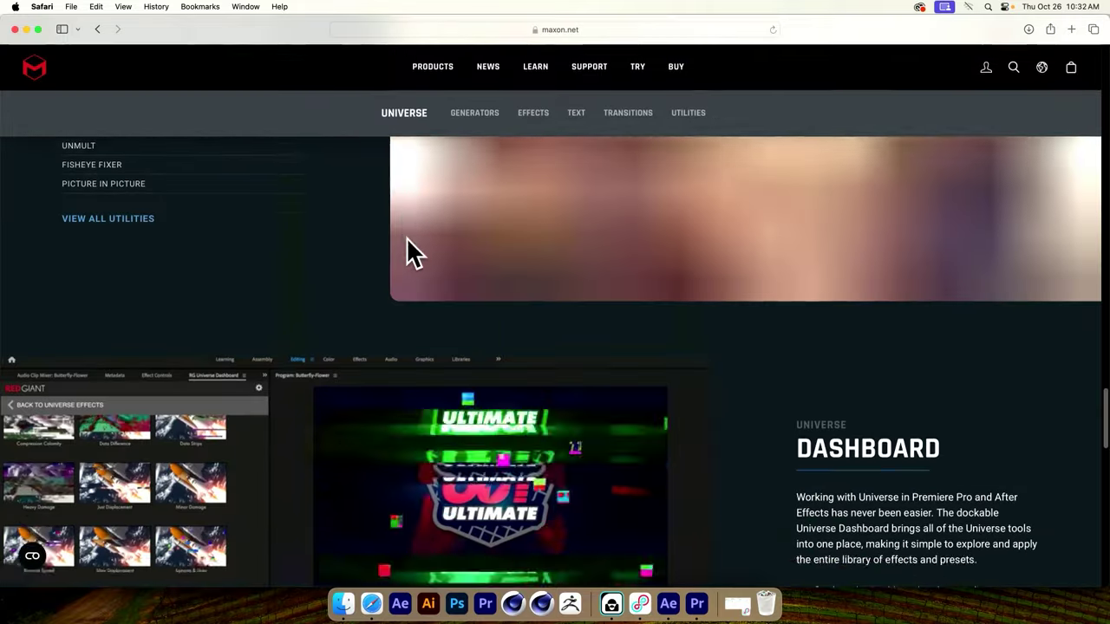
pyautogui.scroll(10, 389, 245)
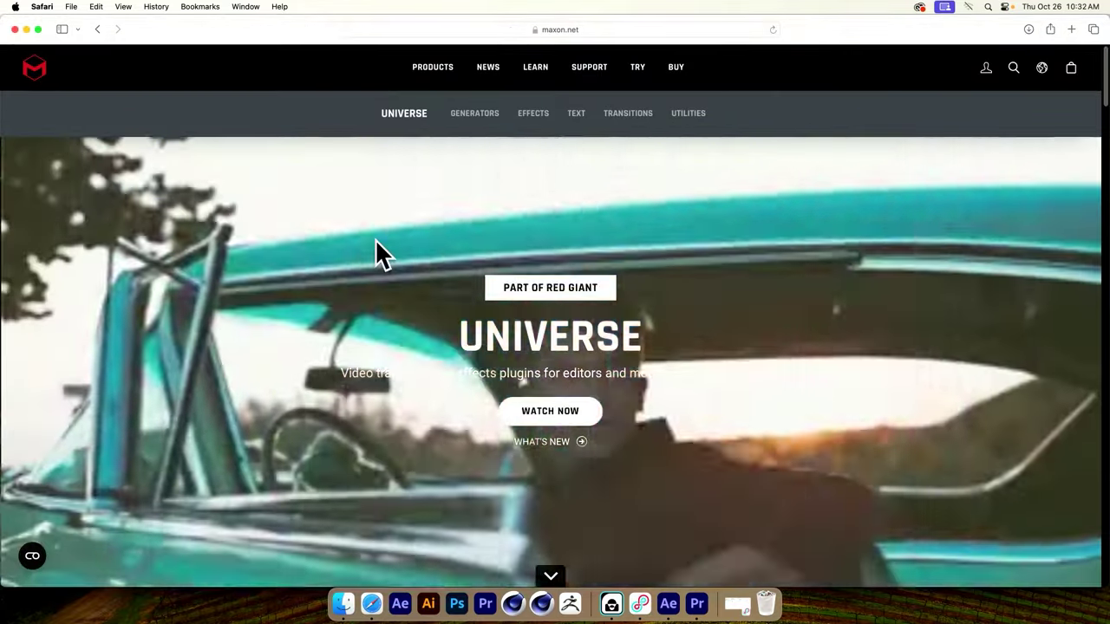
pyautogui.press('super+Tab')
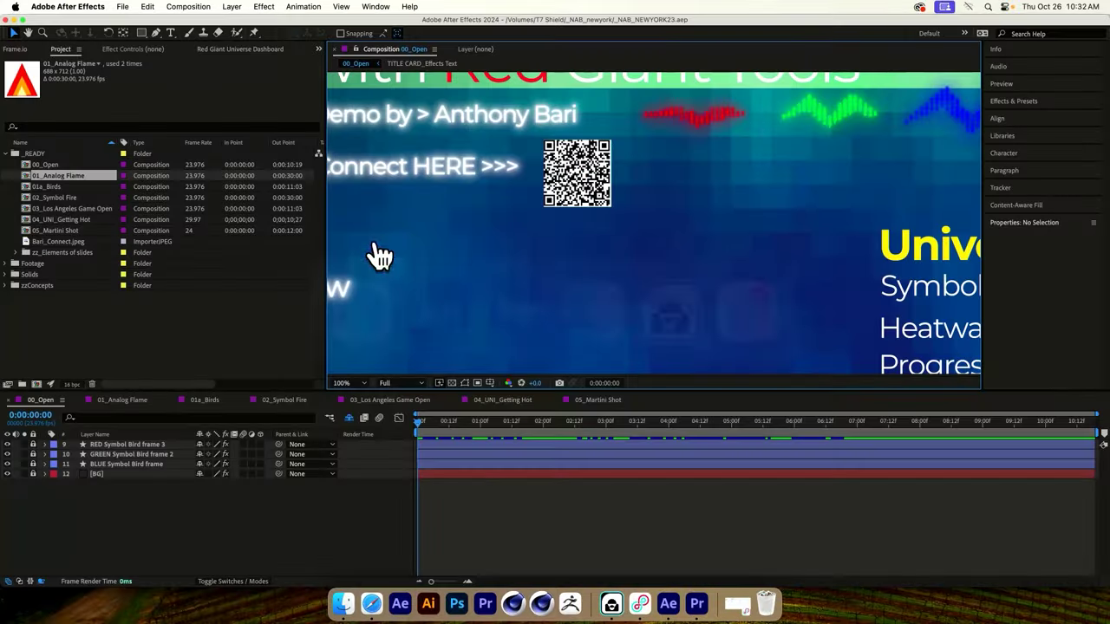
# Step: Zoom the viewer to 50% to fit the 00_Open title card and scrub to 0:00:01:15
pyautogui.press(',')
pyautogui.press(',')
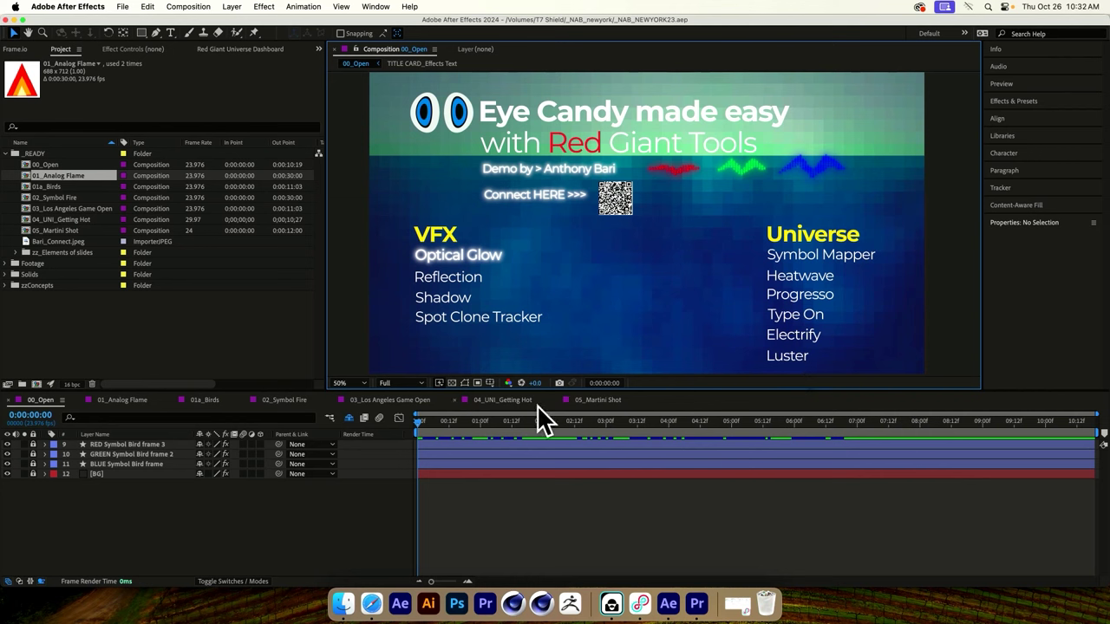
pyautogui.moveTo(437, 419); pyautogui.dragTo(314, 407)
# Step: In 01a_Birds, show the Standard Bird frame's keyframes, zoom to 200% and scrub, then open 01_Analog Flame
pyautogui.click(208, 401)
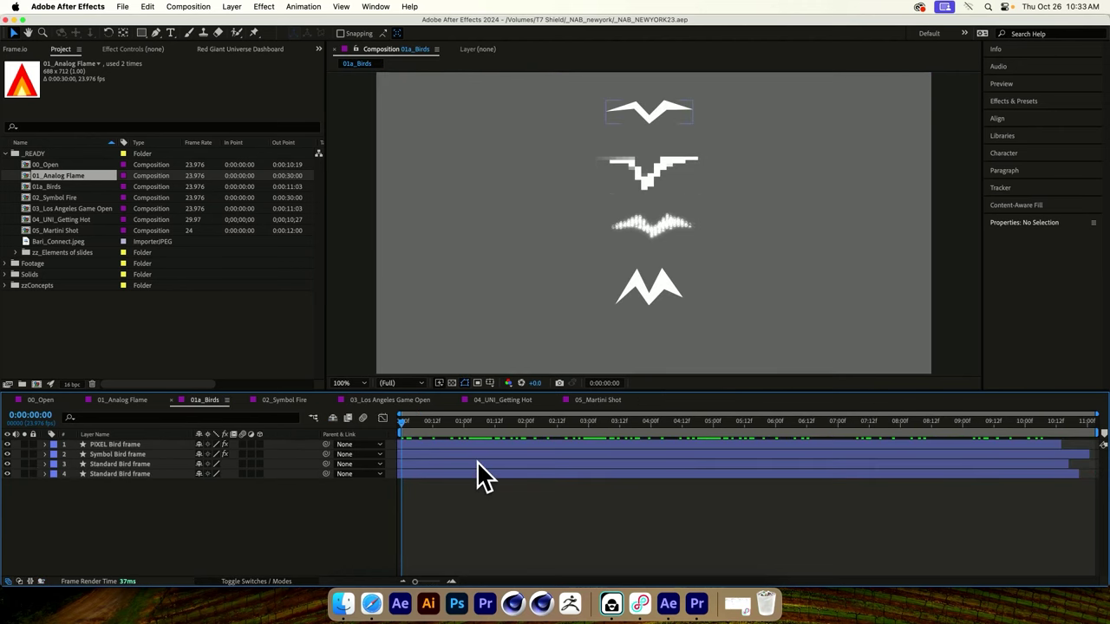
pyautogui.moveTo(409, 422); pyautogui.dragTo(555, 412)
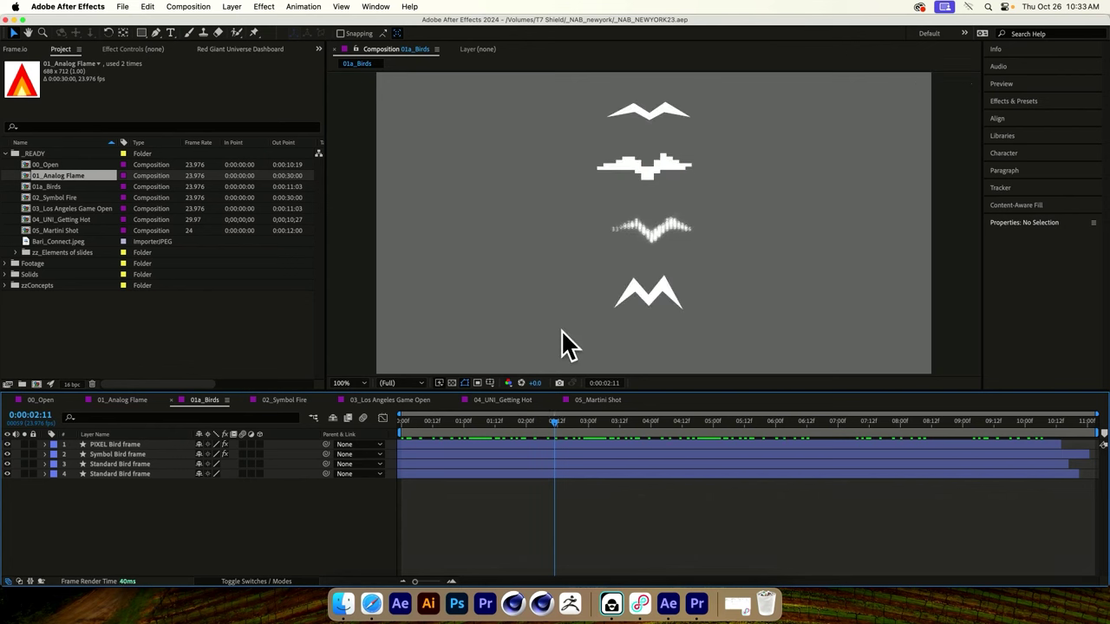
pyautogui.click(126, 466)
pyautogui.press('u')
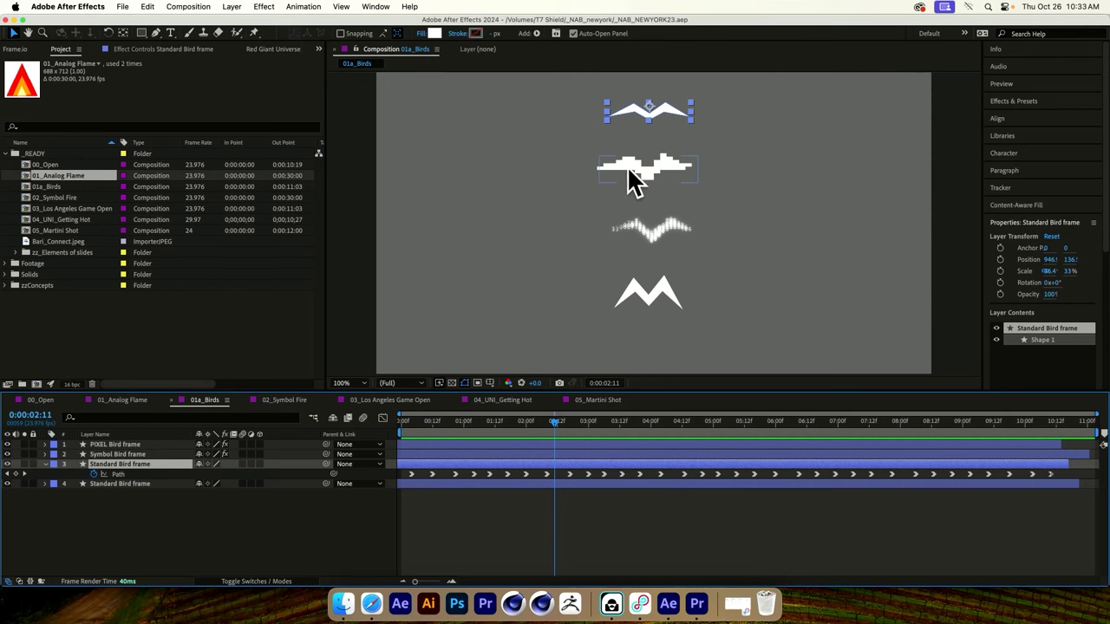
pyautogui.press('.')
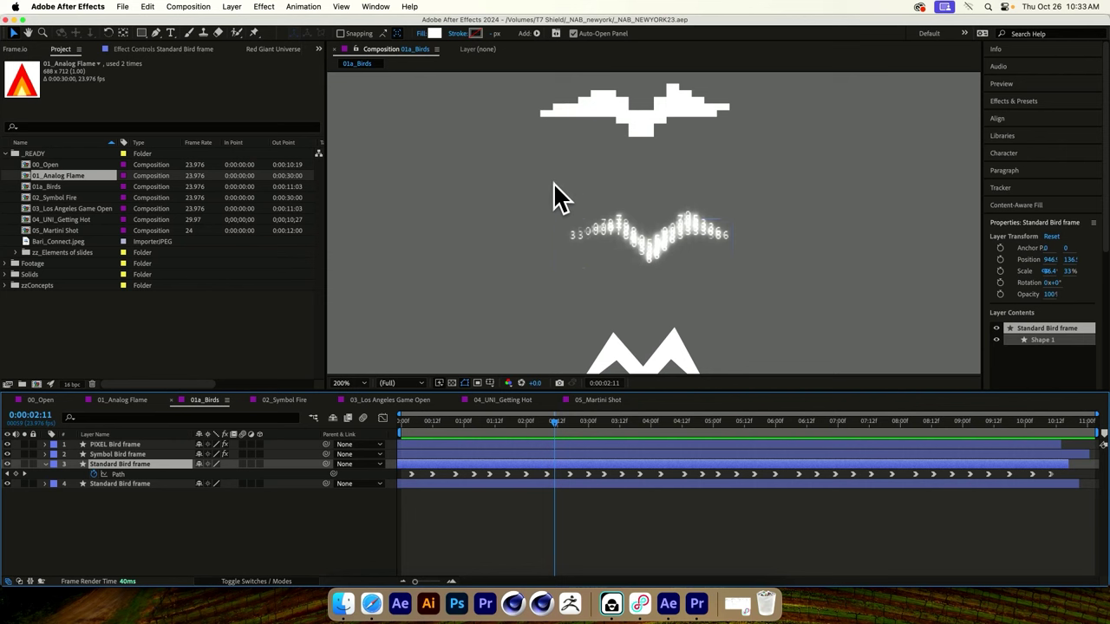
pyautogui.moveTo(549, 413); pyautogui.dragTo(631, 420)
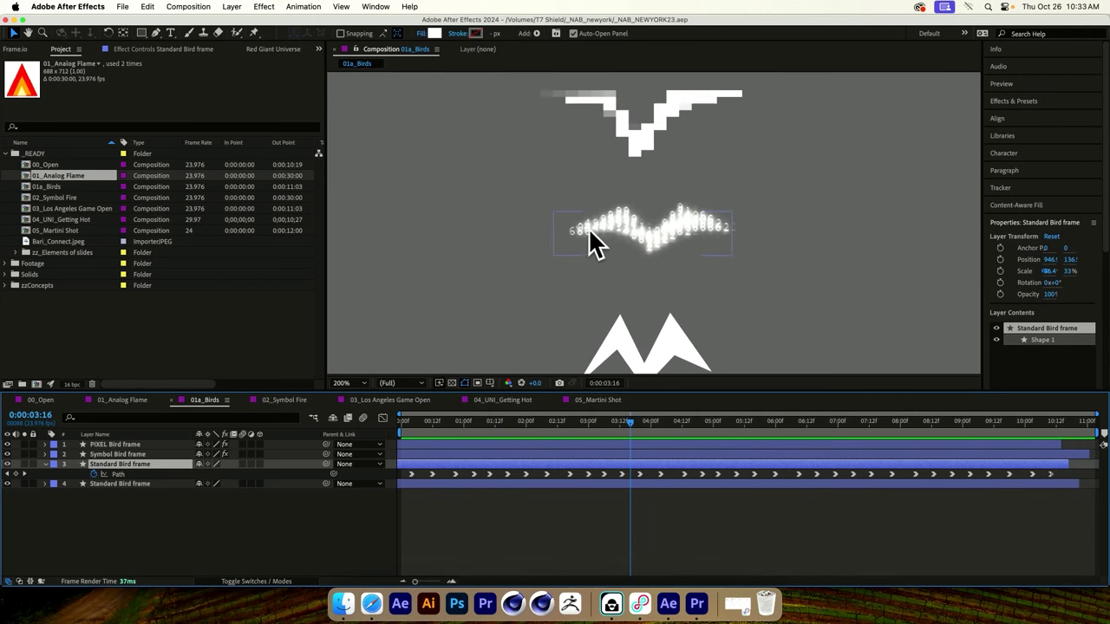
pyautogui.click(141, 401)
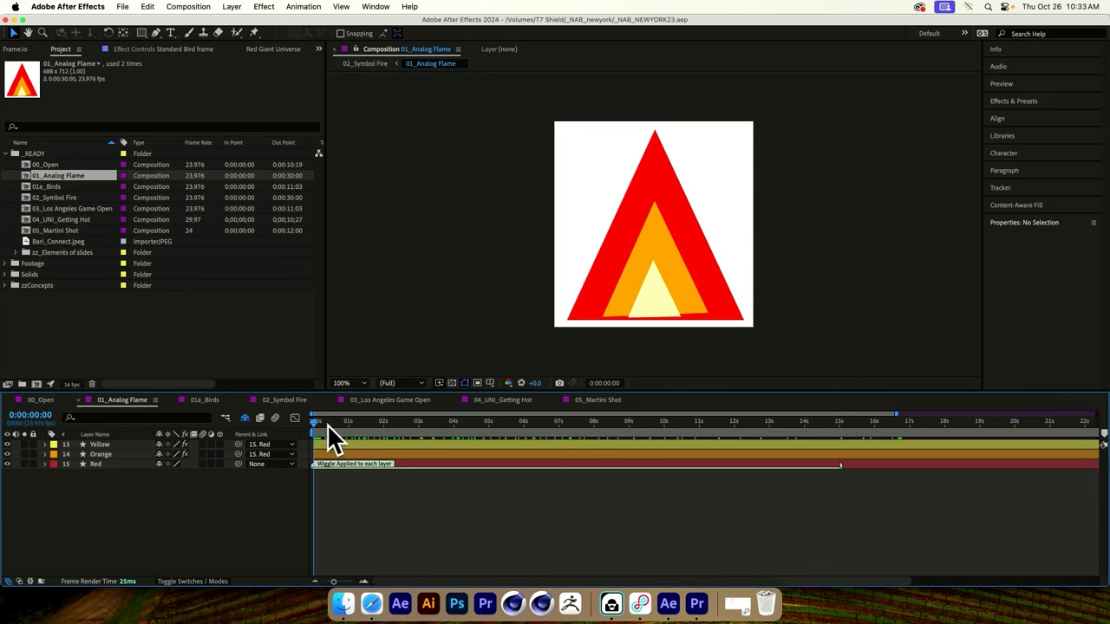
# Step: Scrub the 01_Analog Flame wobble around two seconds, then switch to 02_Symbol Fire and scrub its start
pyautogui.moveTo(325, 426); pyautogui.dragTo(397, 469)
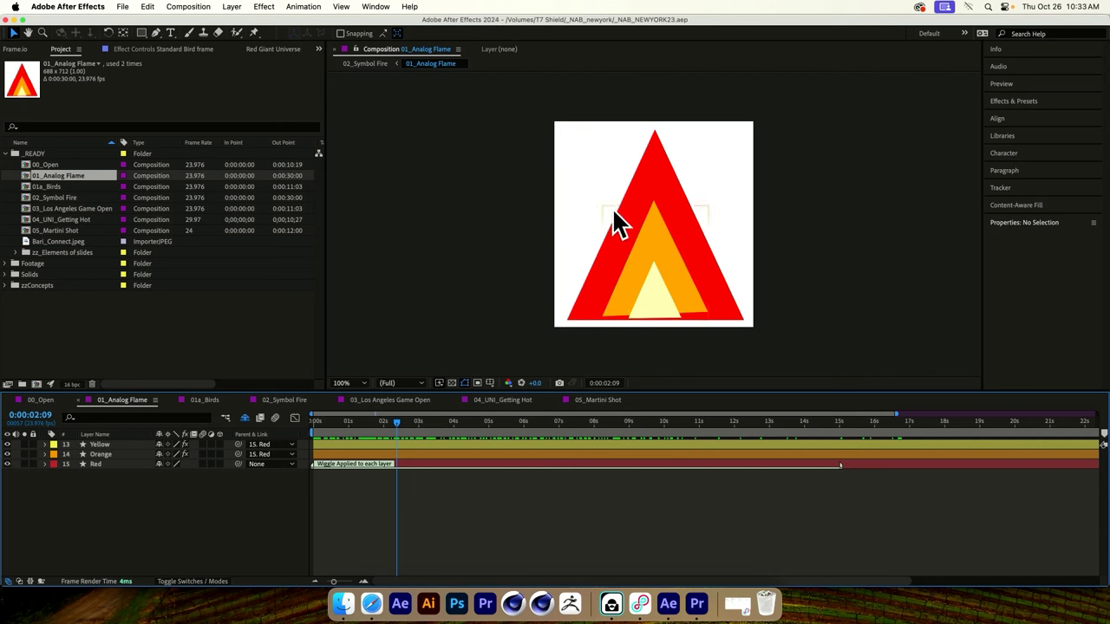
pyautogui.click(391, 422)
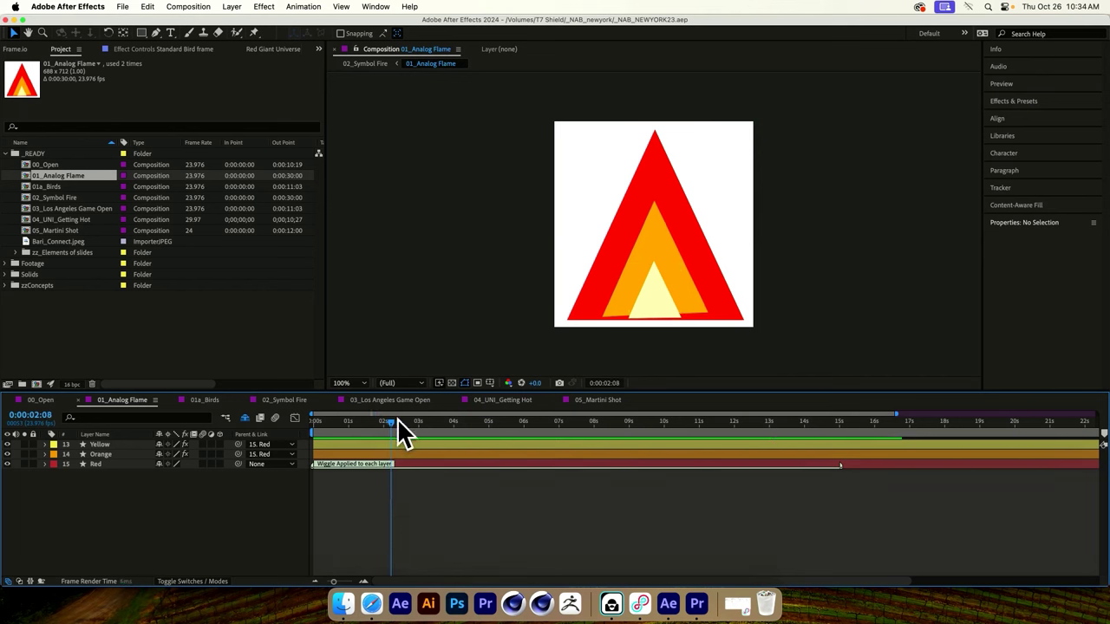
pyautogui.moveTo(397, 422); pyautogui.dragTo(310, 496)
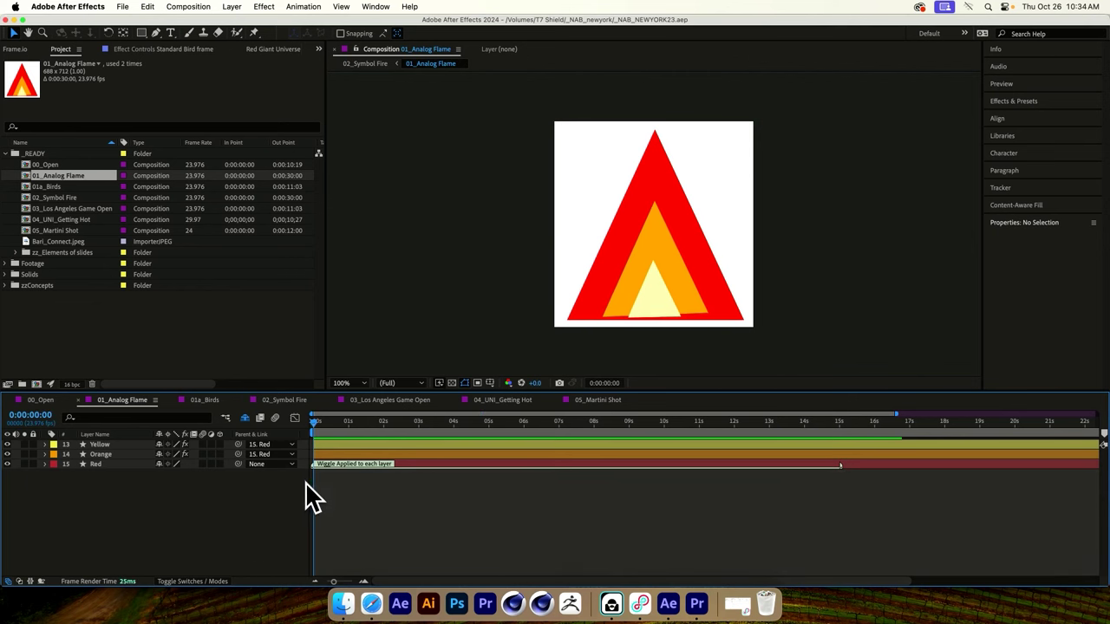
pyautogui.click(287, 400)
pyautogui.moveTo(358, 417); pyautogui.dragTo(330, 449)
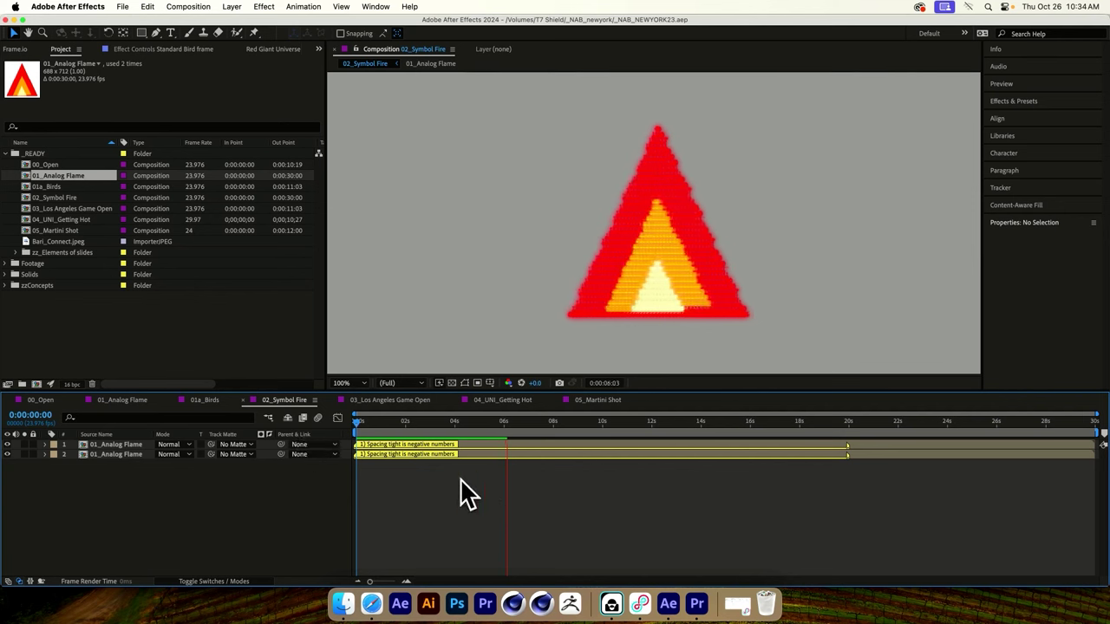
# Step: Stop playback and restart the 02_Symbol Fire preview from the beginning
pyautogui.click(474, 423)
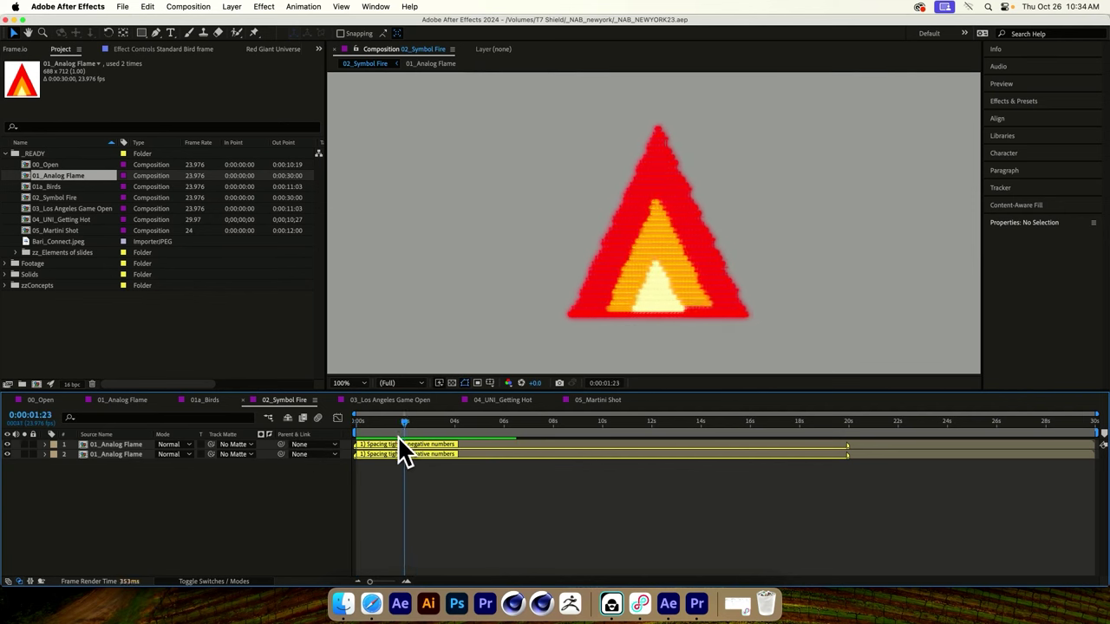
pyautogui.press('Home')
pyautogui.press('space')
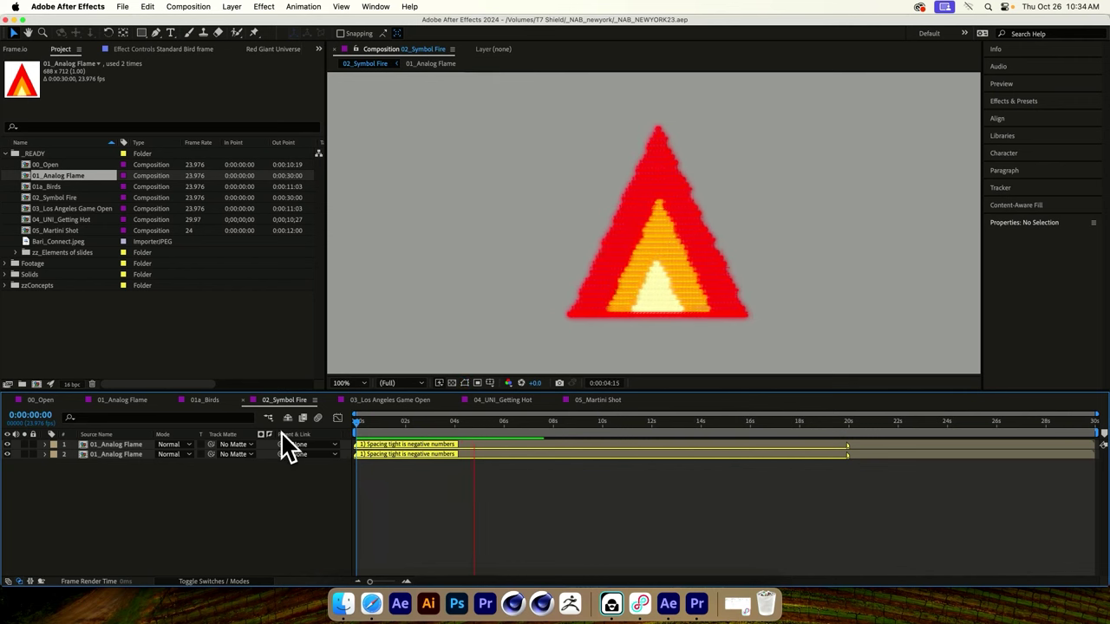
# Step: Show the effects on the top 01_Analog Flame layer and dismiss the Cache Frames When Idle notice
pyautogui.click(125, 445)
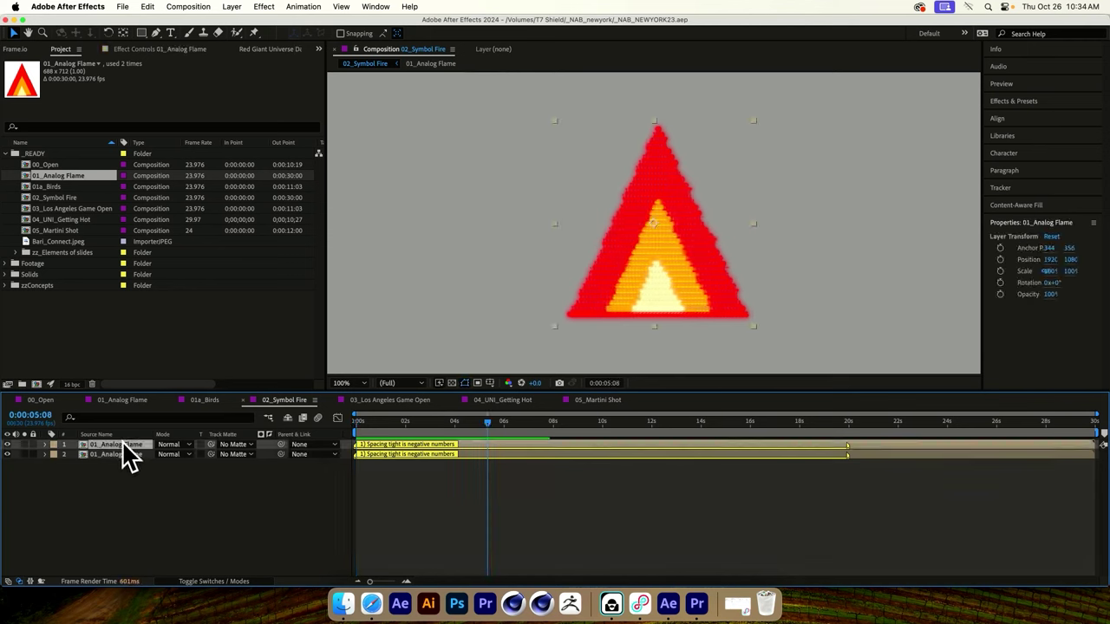
pyautogui.press('e')
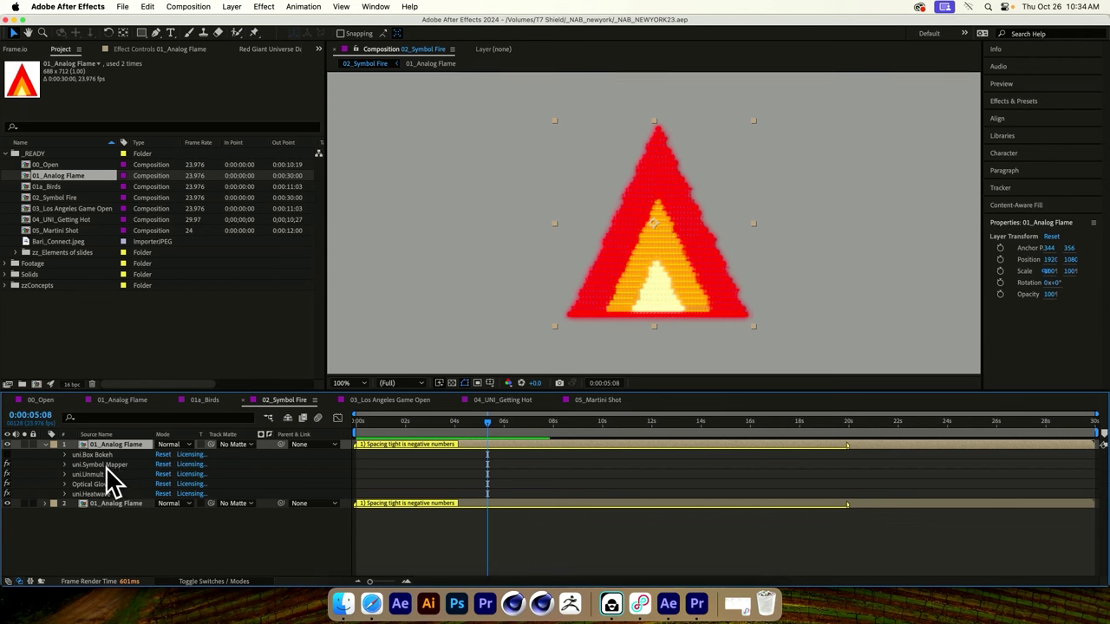
pyautogui.click(107, 465)
pyautogui.click(98, 475)
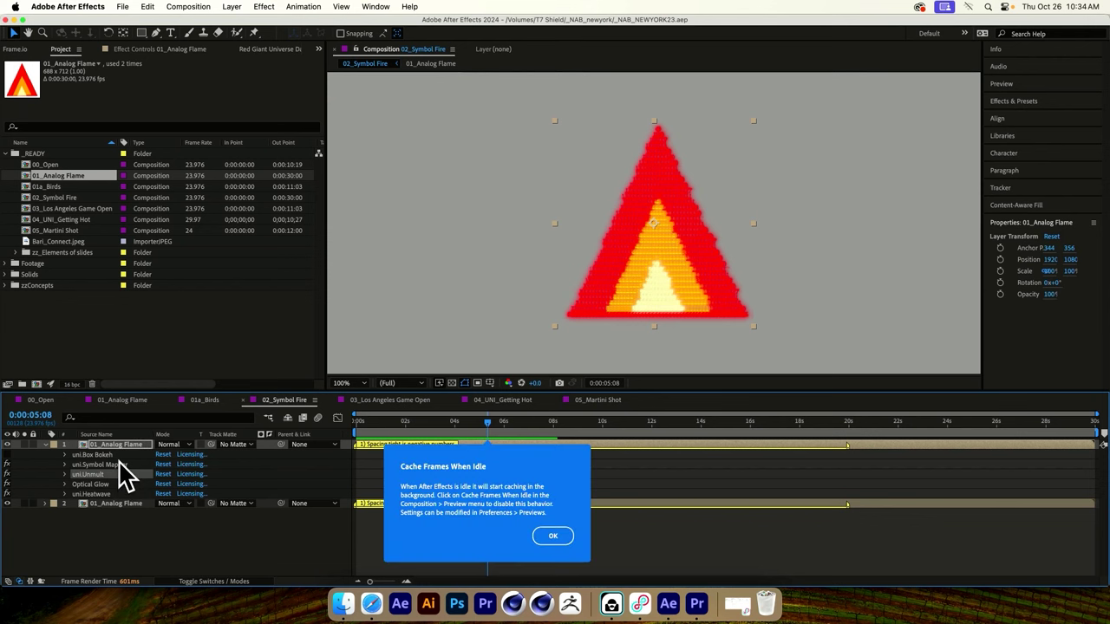
pyautogui.click(555, 538)
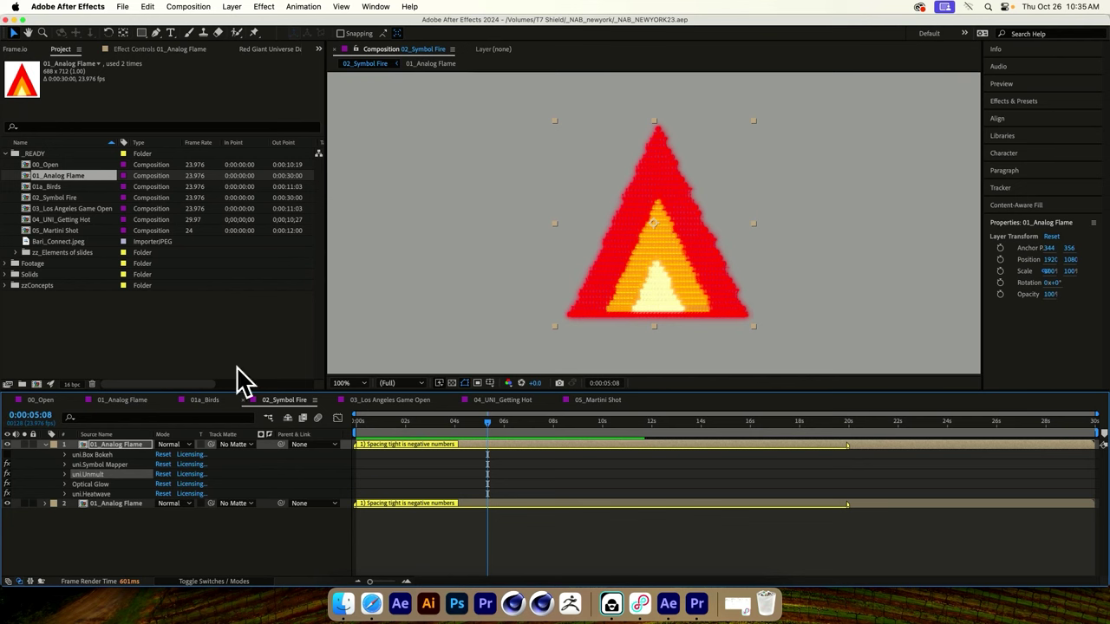
# Step: Toggle Optical Glow off and on repeatedly to compare the flame with and without it
pyautogui.click(7, 484)
pyautogui.click(7, 484)
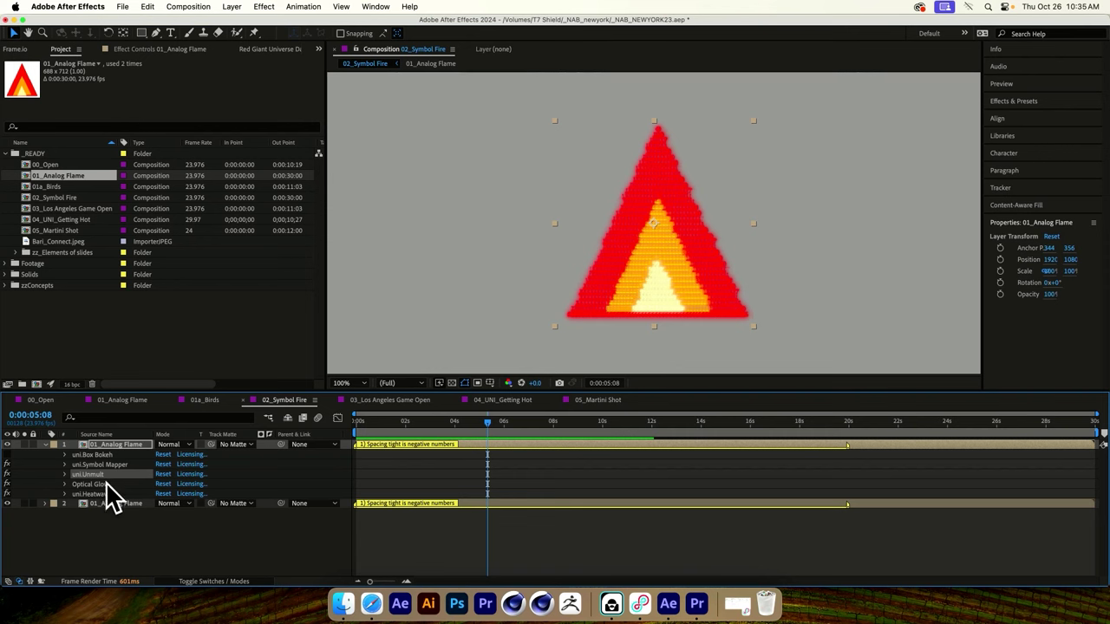
pyautogui.click(6, 487)
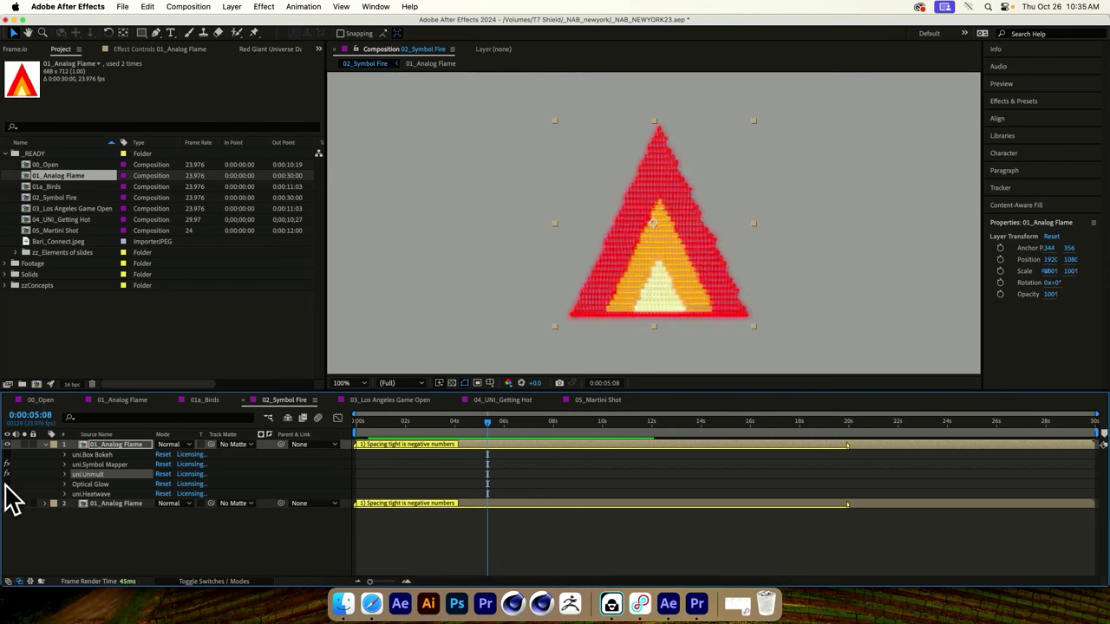
pyautogui.click(6, 485)
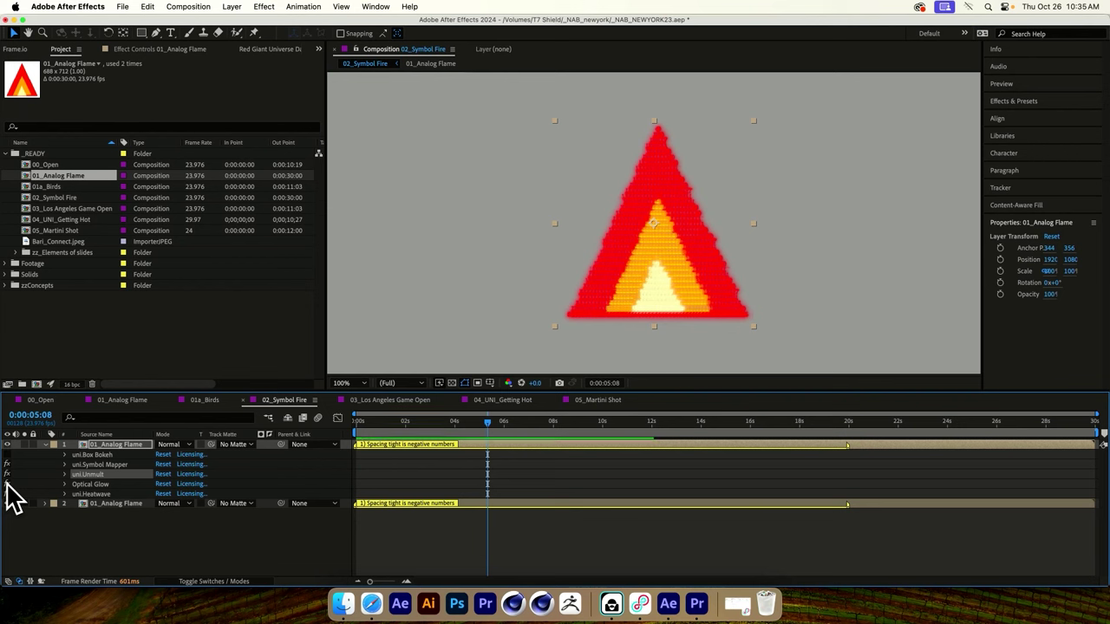
pyautogui.click(6, 484)
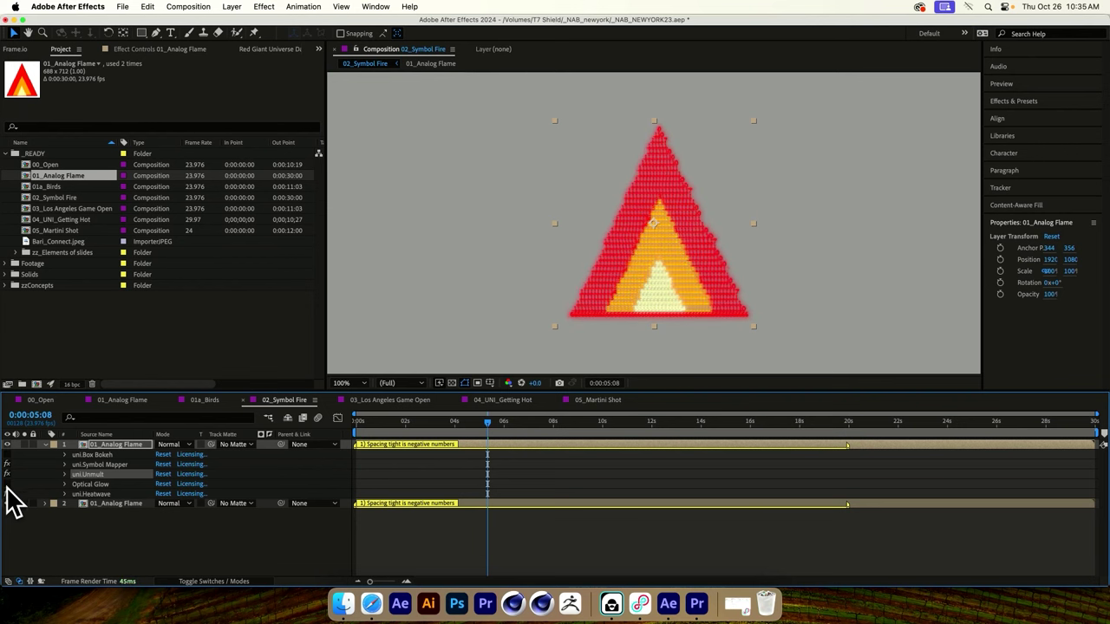
pyautogui.click(6, 485)
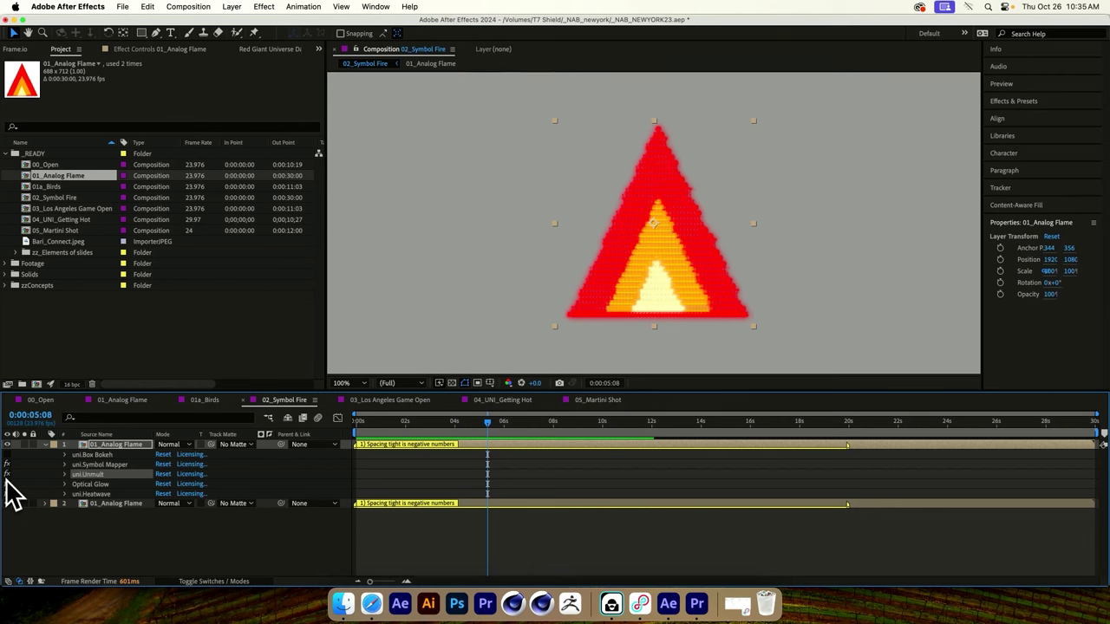
# Step: Select uni.Symbol Mapper in Effect Controls and collapse the uni.Box Bokeh settings
pyautogui.click(76, 465)
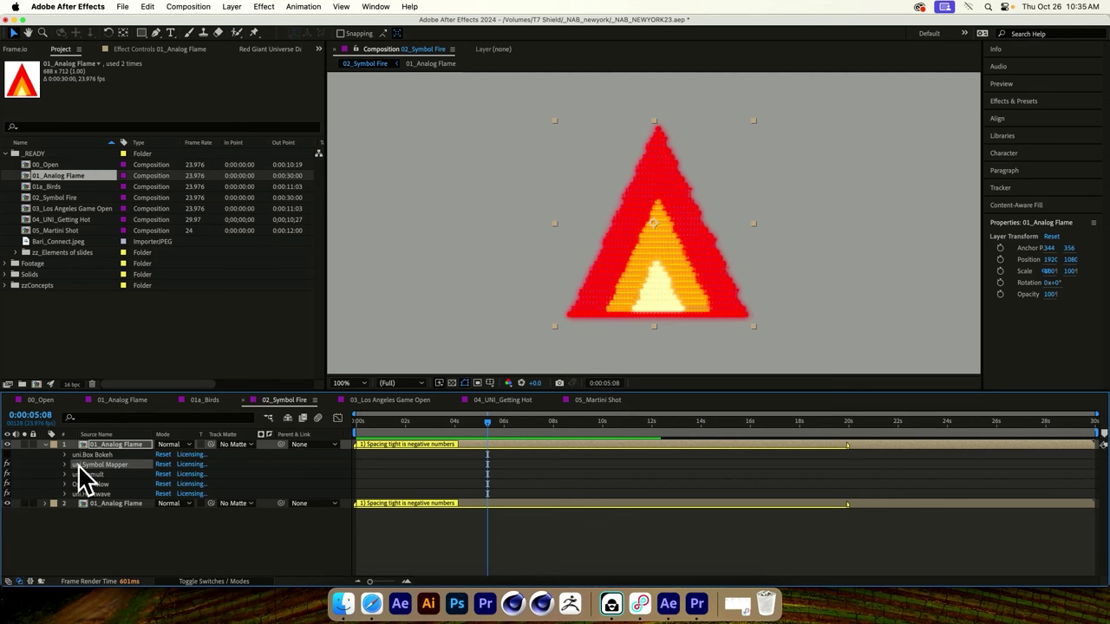
pyautogui.click(164, 50)
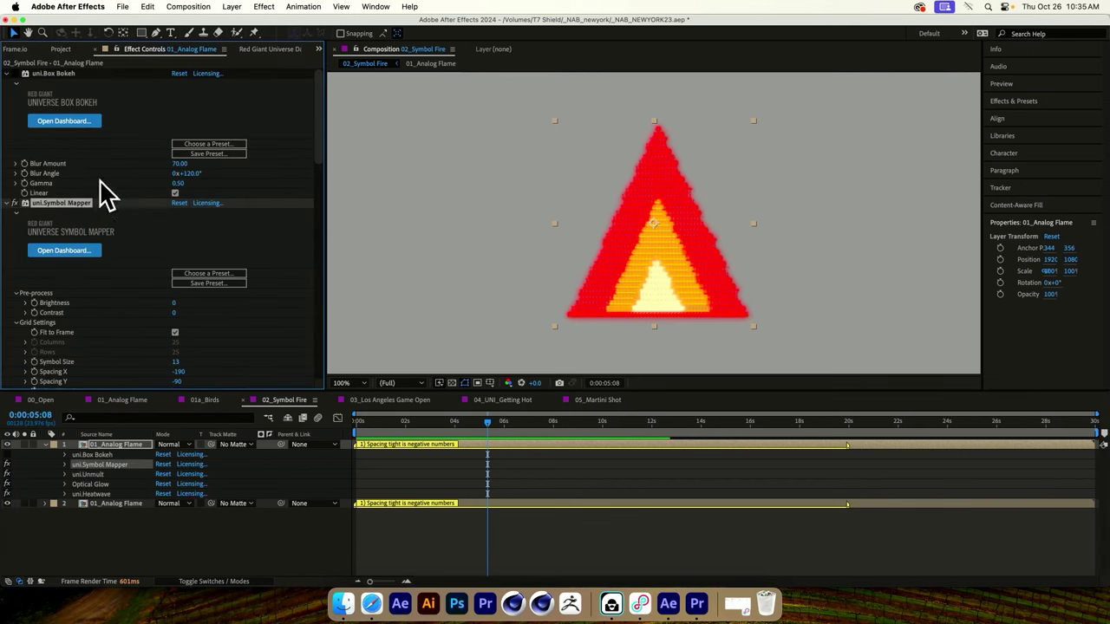
pyautogui.click(7, 73)
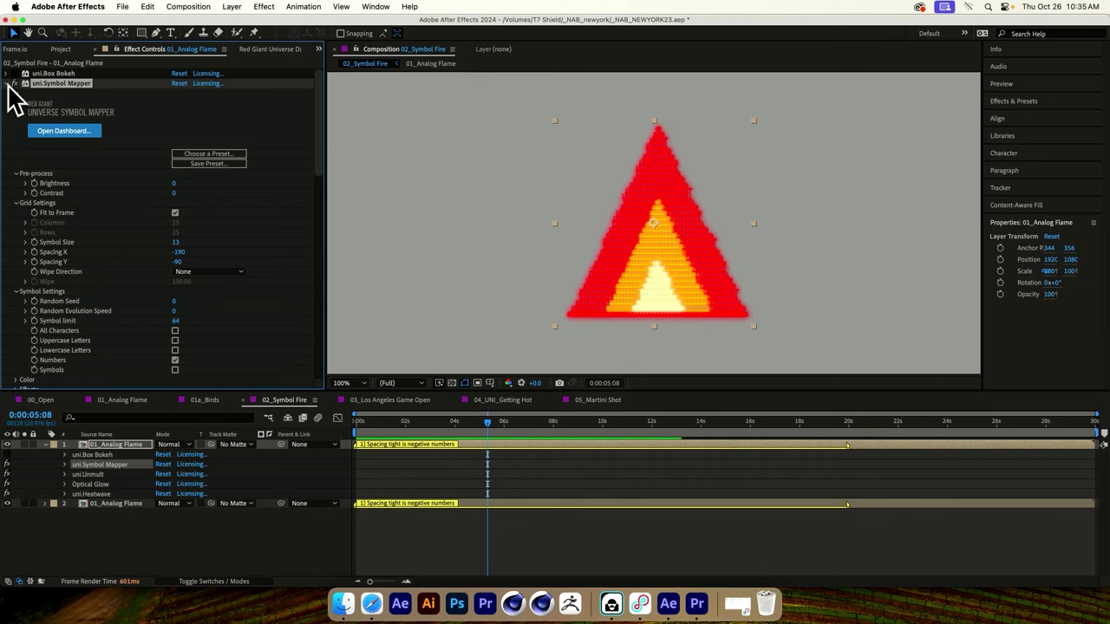
pyautogui.scroll(-3, 130, 204)
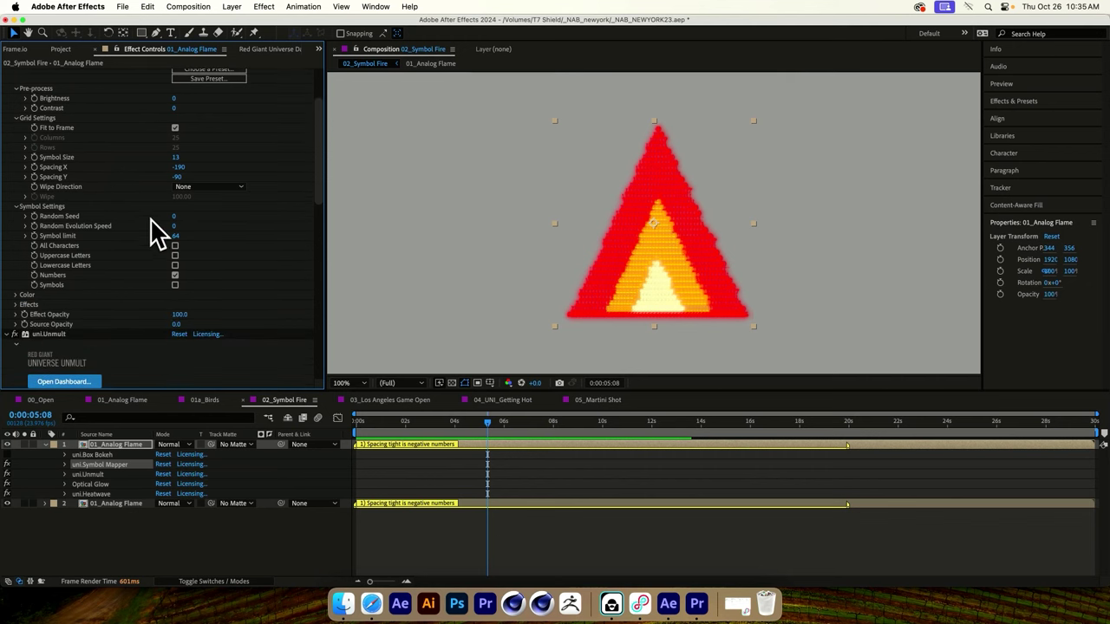
pyautogui.scroll(3, 208, 186)
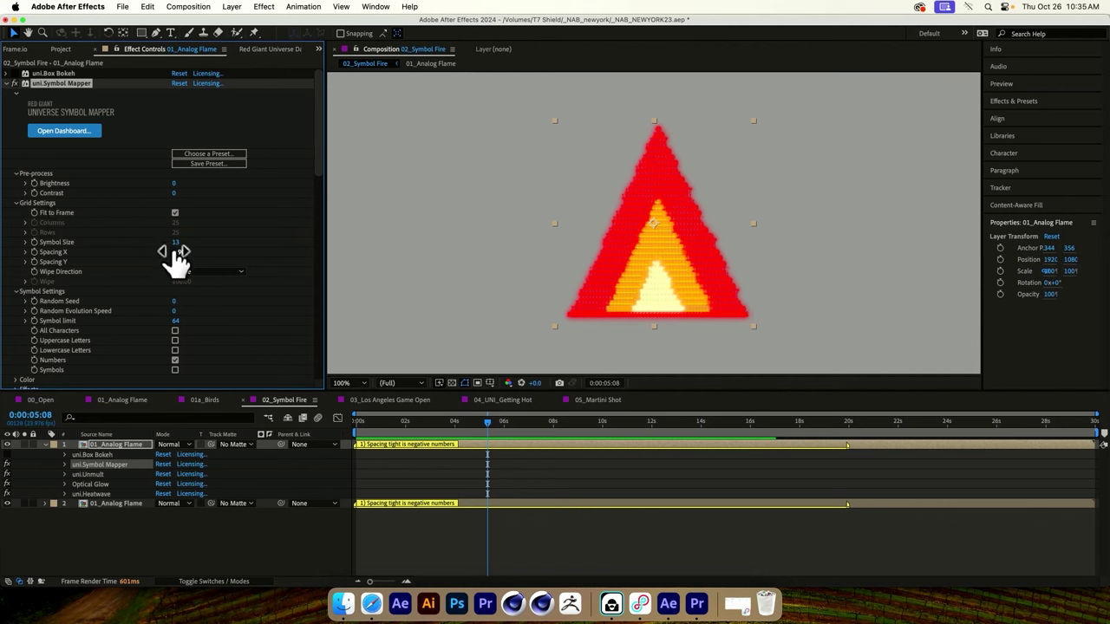
pyautogui.moveTo(178, 239); pyautogui.dragTo(214, 241)
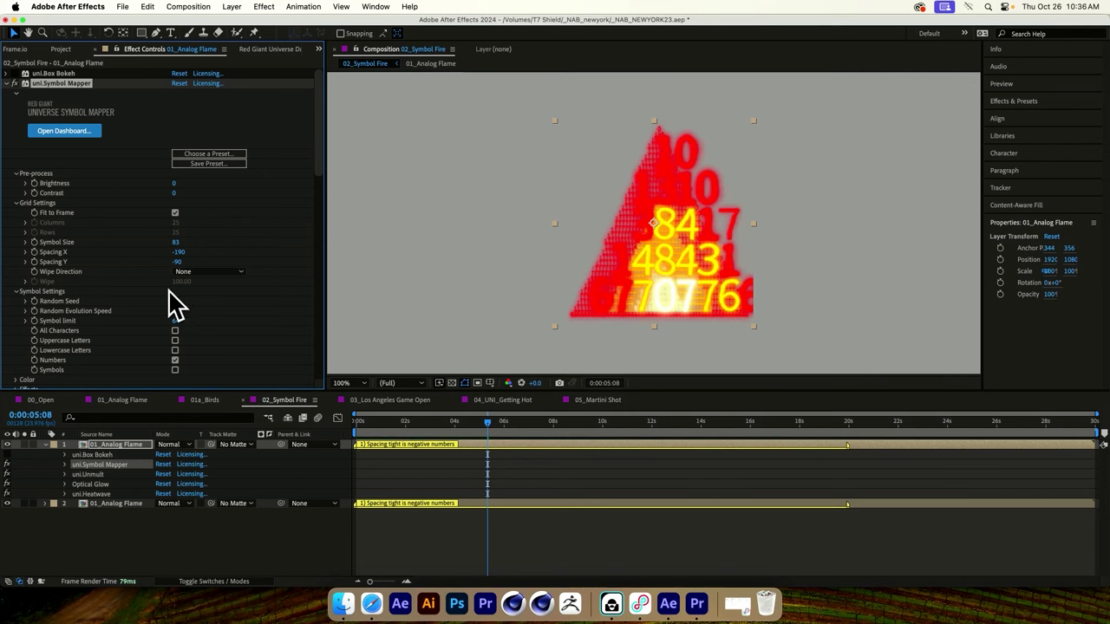
pyautogui.click(176, 242)
pyautogui.write('13')
pyautogui.press('Return')
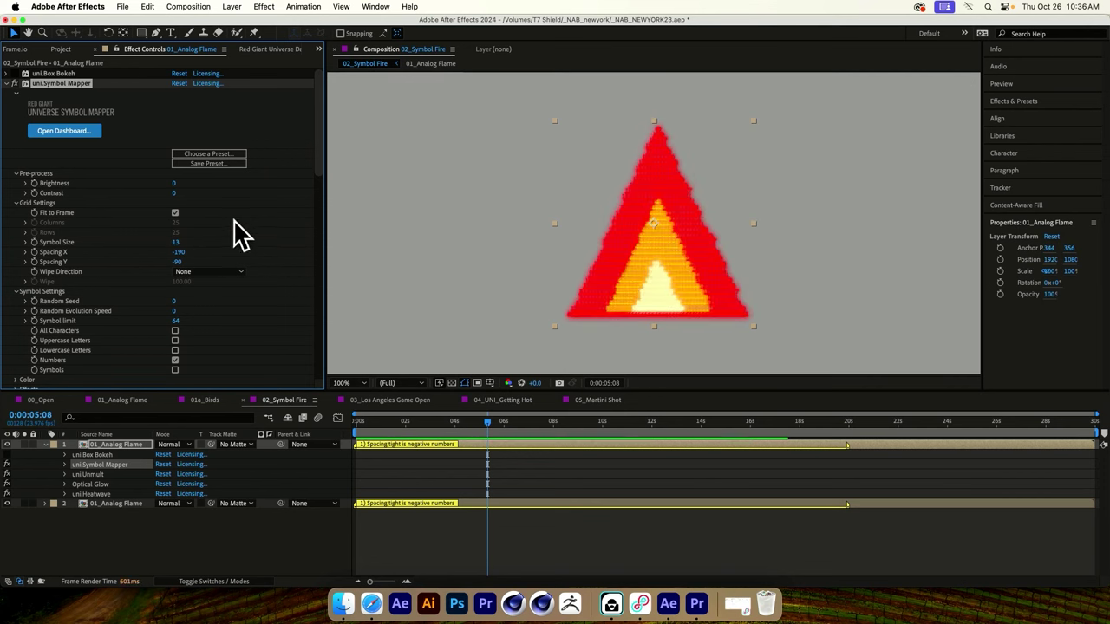
pyautogui.moveTo(178, 253); pyautogui.dragTo(87, 265)
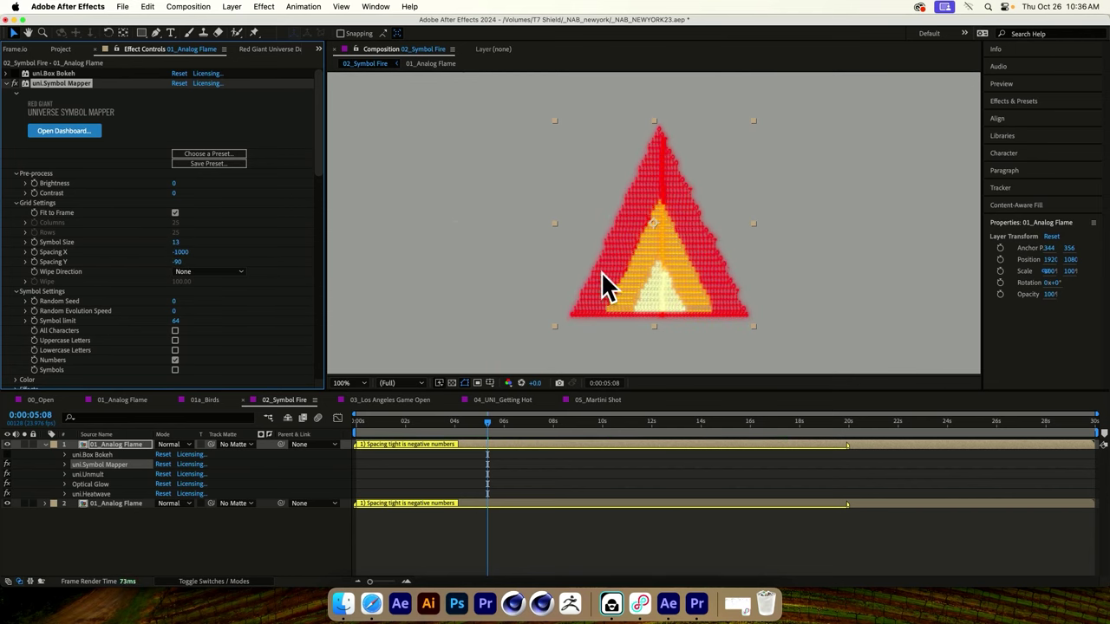
pyautogui.press('.')
pyautogui.press('.')
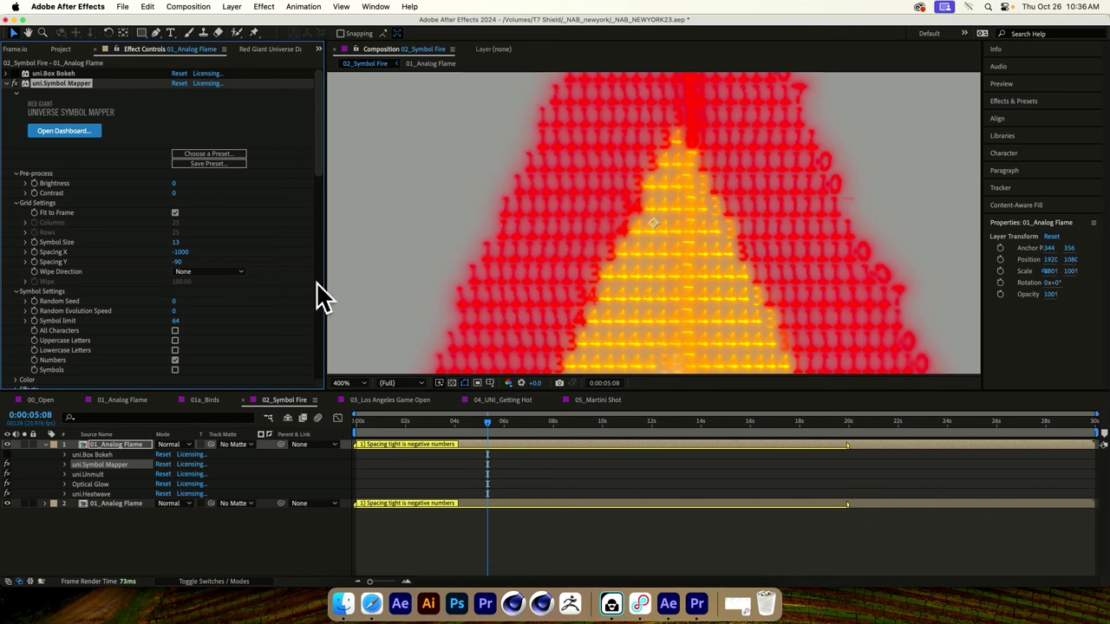
pyautogui.press('super+z')
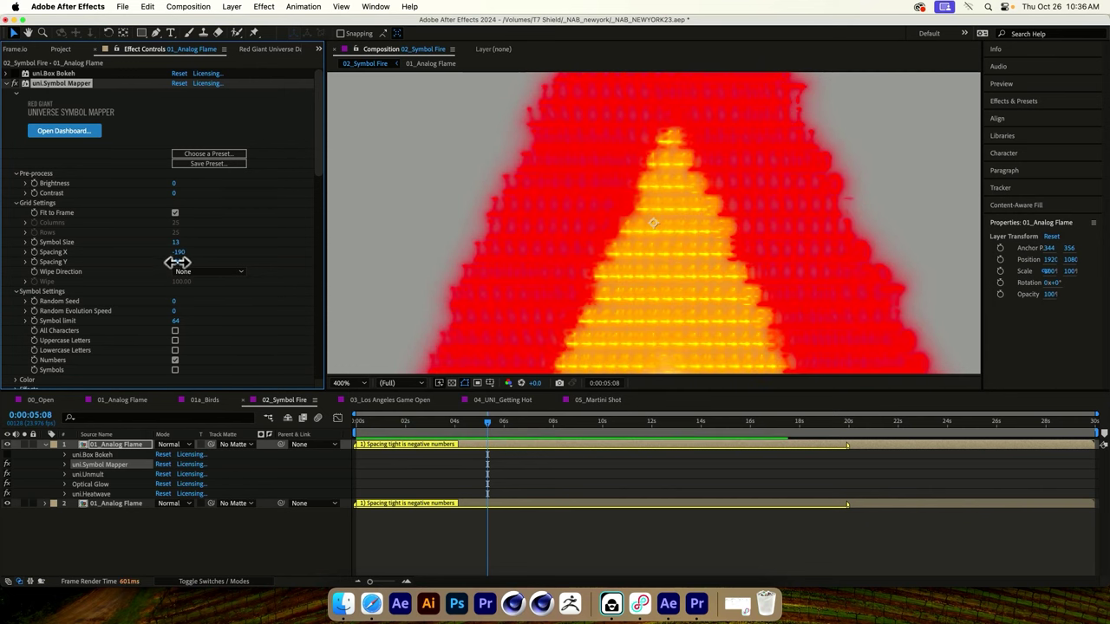
pyautogui.moveTo(177, 262); pyautogui.dragTo(218, 260)
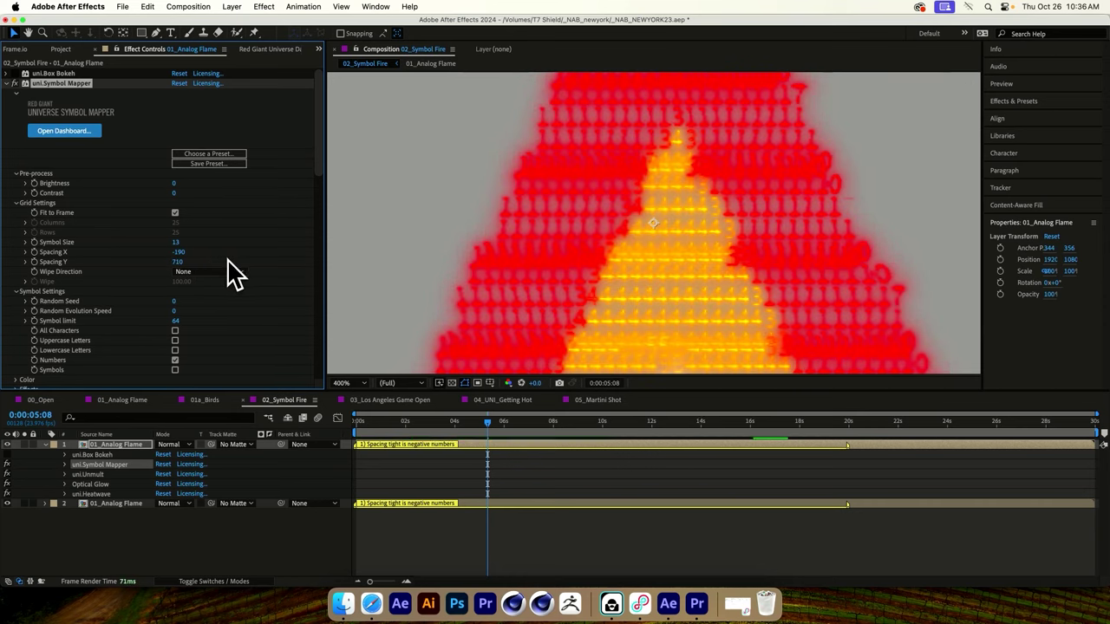
pyautogui.moveTo(180, 261); pyautogui.dragTo(260, 255)
pyautogui.scroll(1, 662, 255)
pyautogui.scroll(-2, 658, 254)
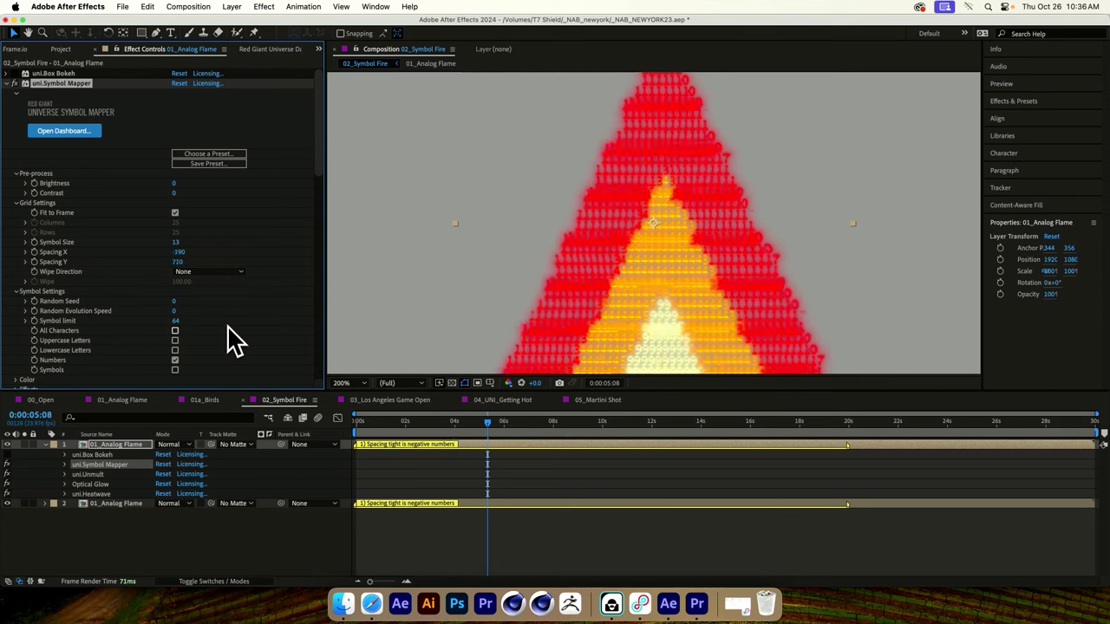
pyautogui.scroll(2, 657, 217)
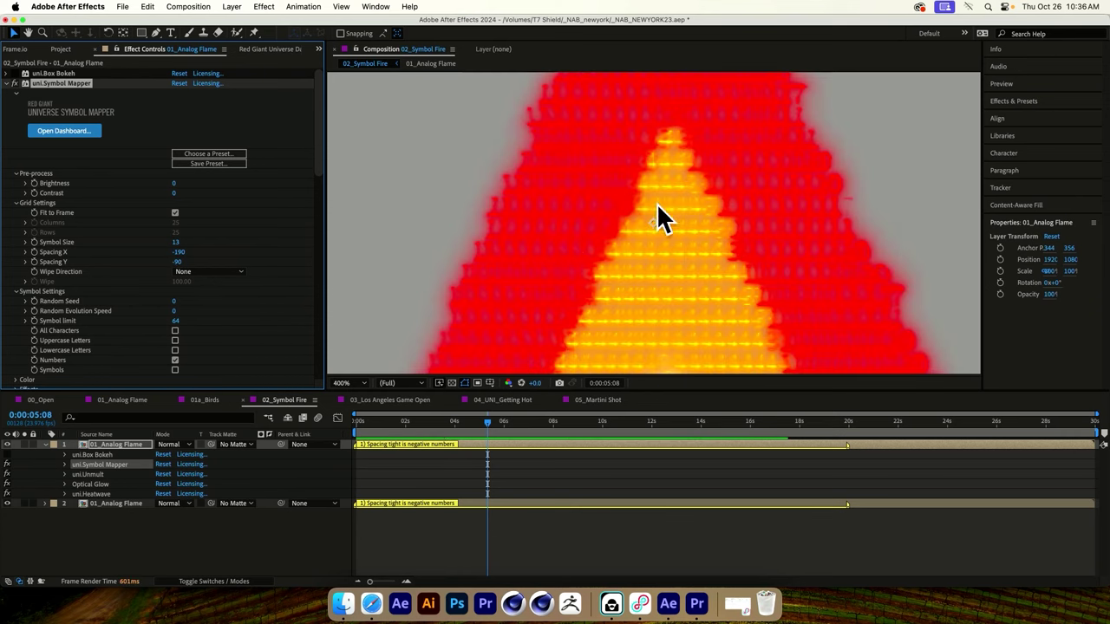
pyautogui.scroll(-3, 588, 240)
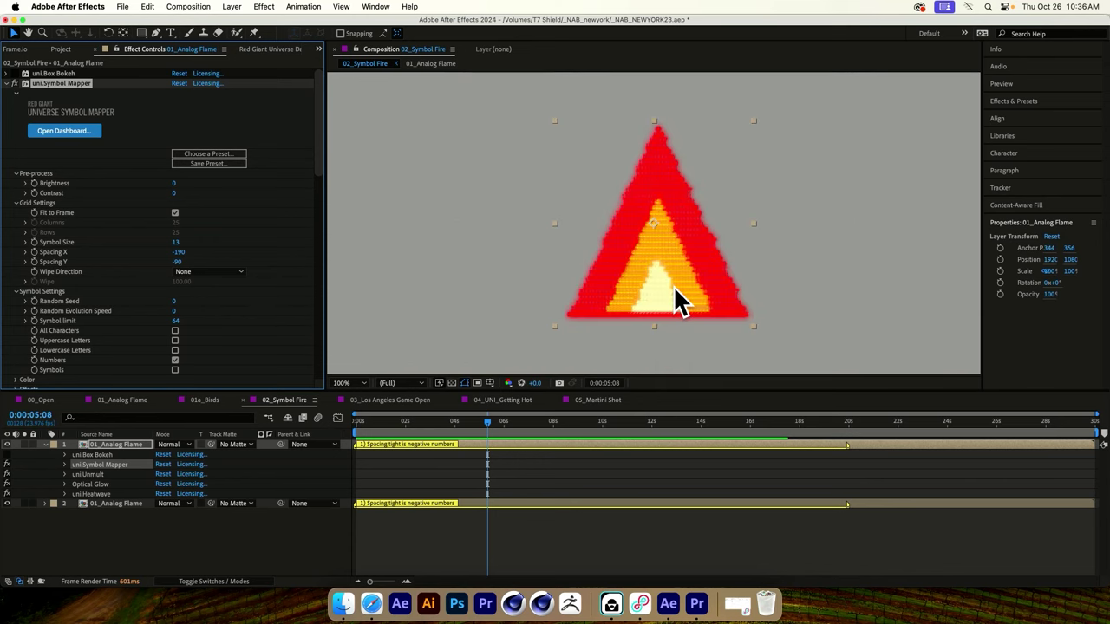
pyautogui.scroll(1, 654, 227)
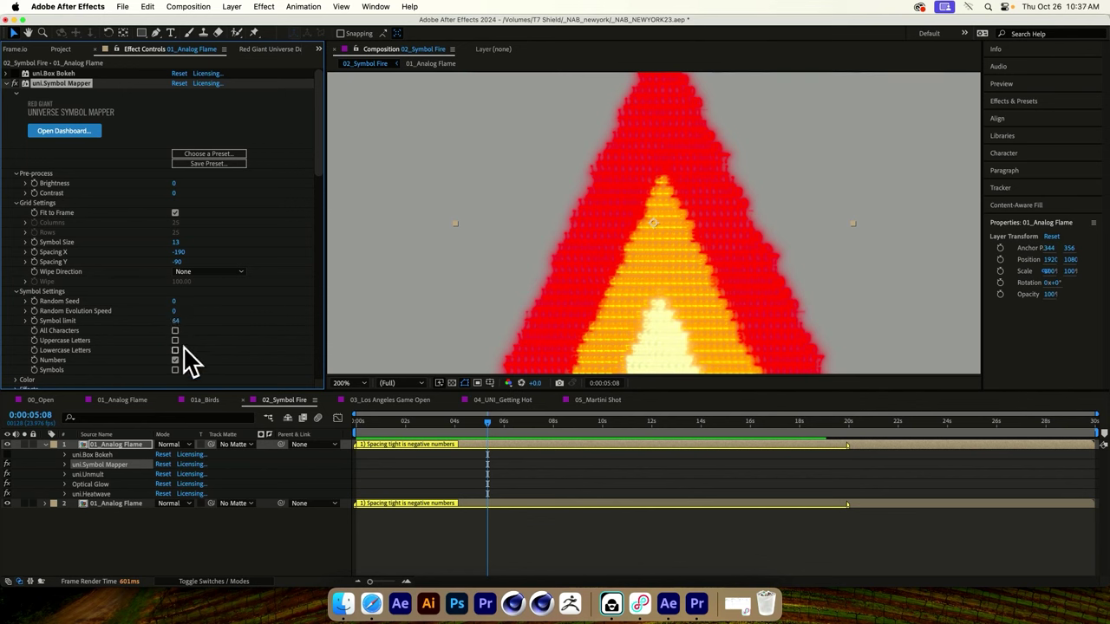
# Step: Uncheck All Characters, Uppercase, Lowercase and Numbers so only Symbols build the flame, viewed at 200%
pyautogui.click(175, 332)
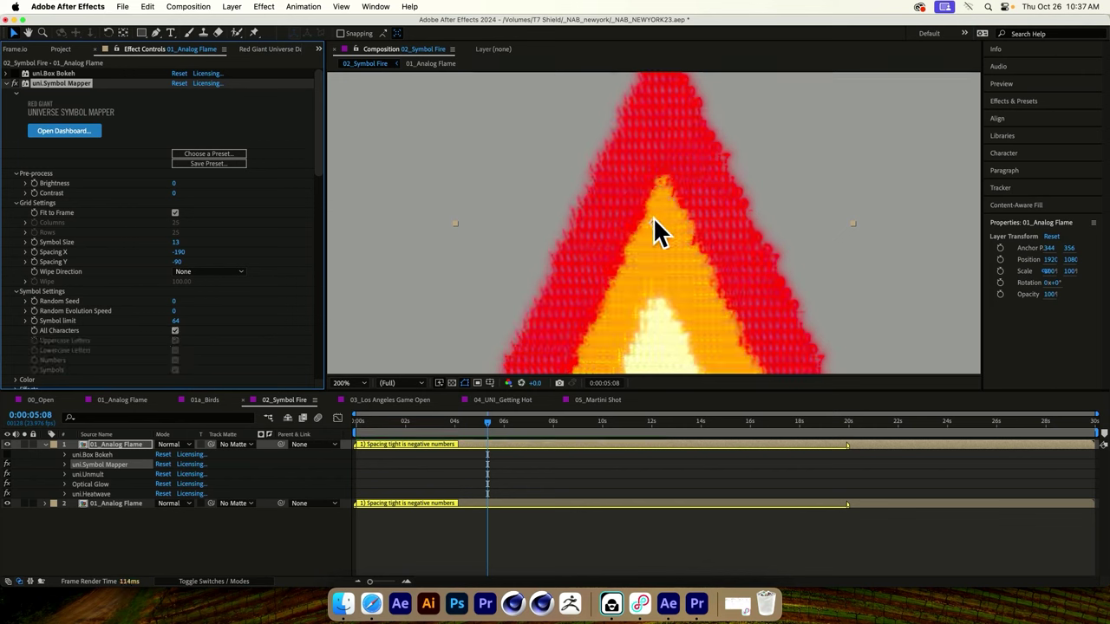
pyautogui.scroll(2, 653, 218)
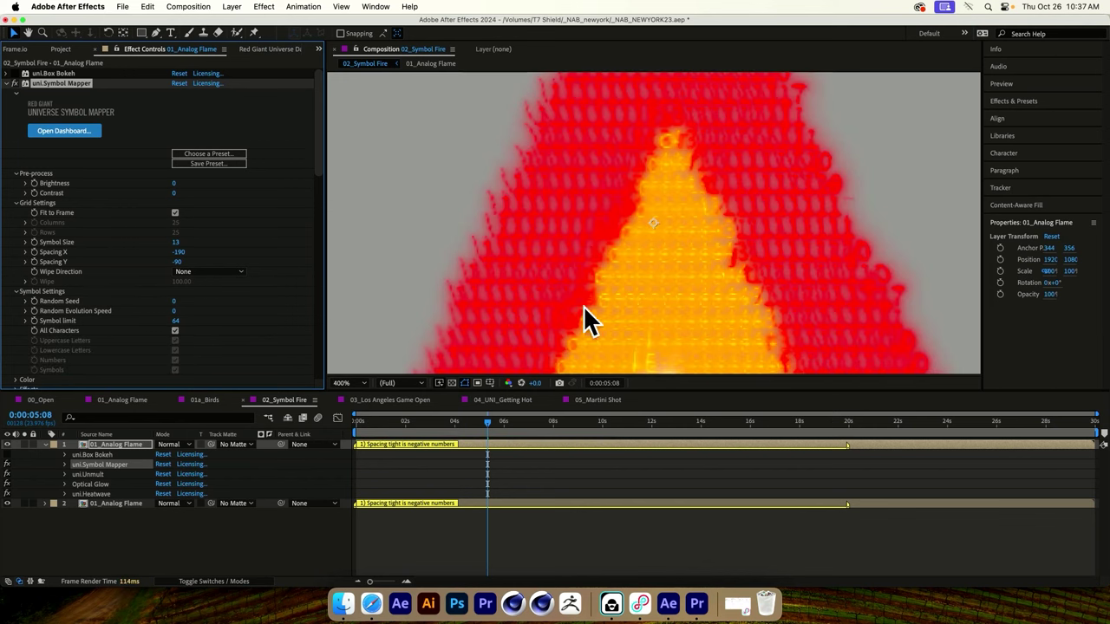
pyautogui.click(176, 330)
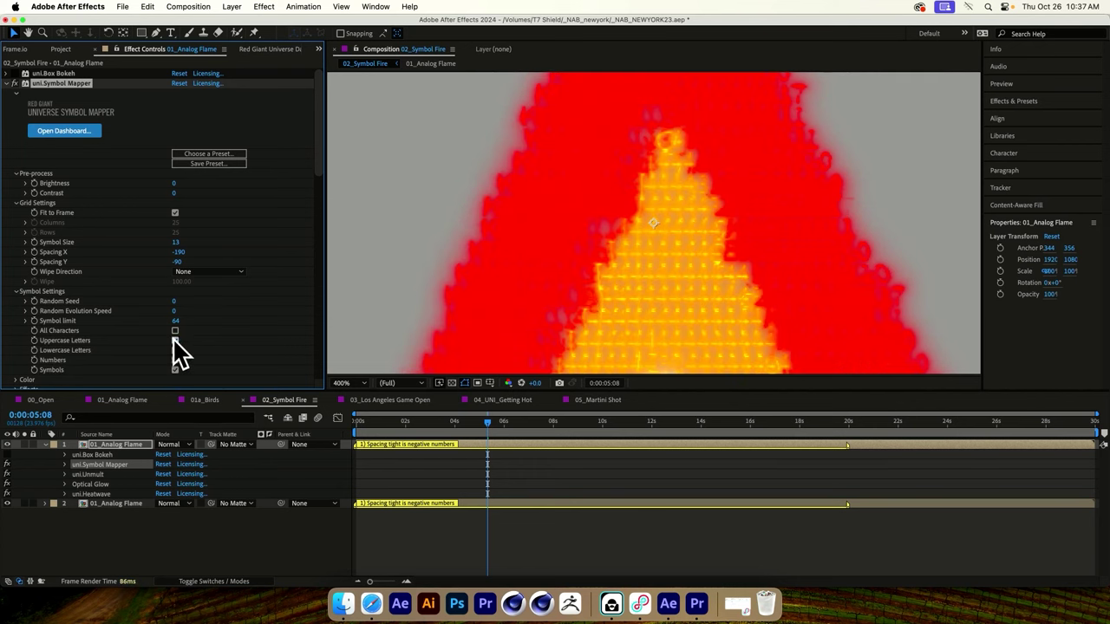
pyautogui.click(174, 340)
pyautogui.click(174, 350)
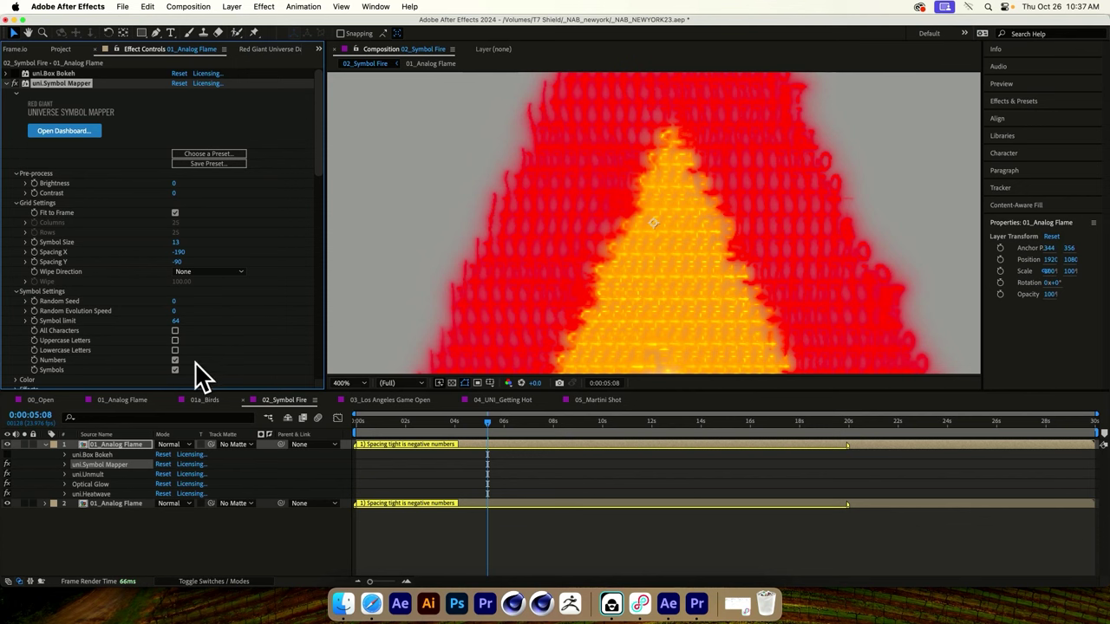
pyautogui.click(176, 370)
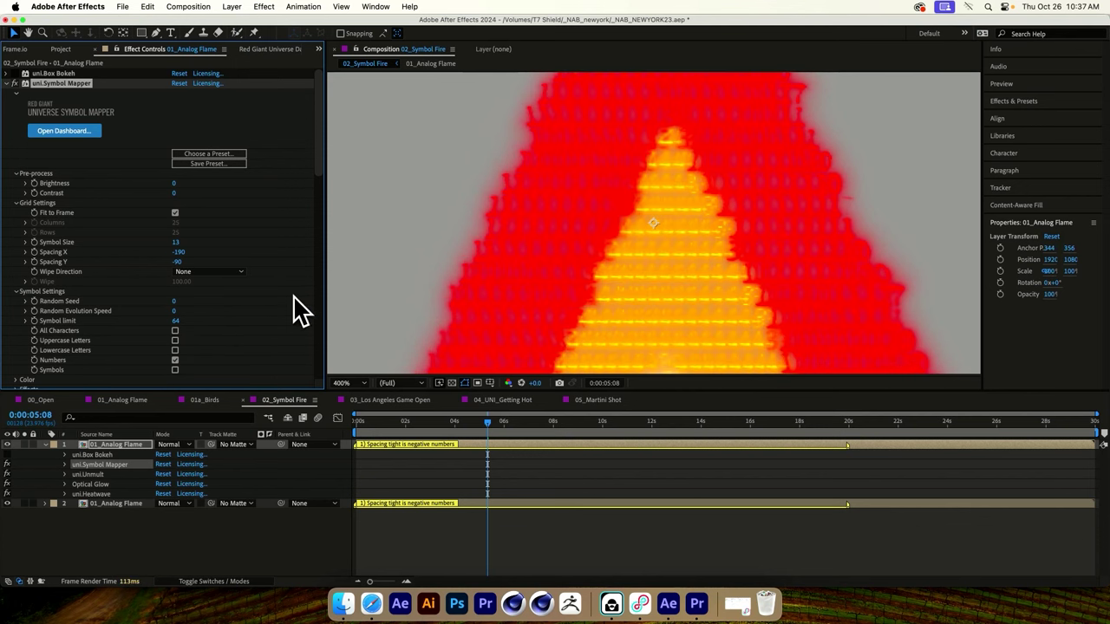
pyautogui.click(174, 359)
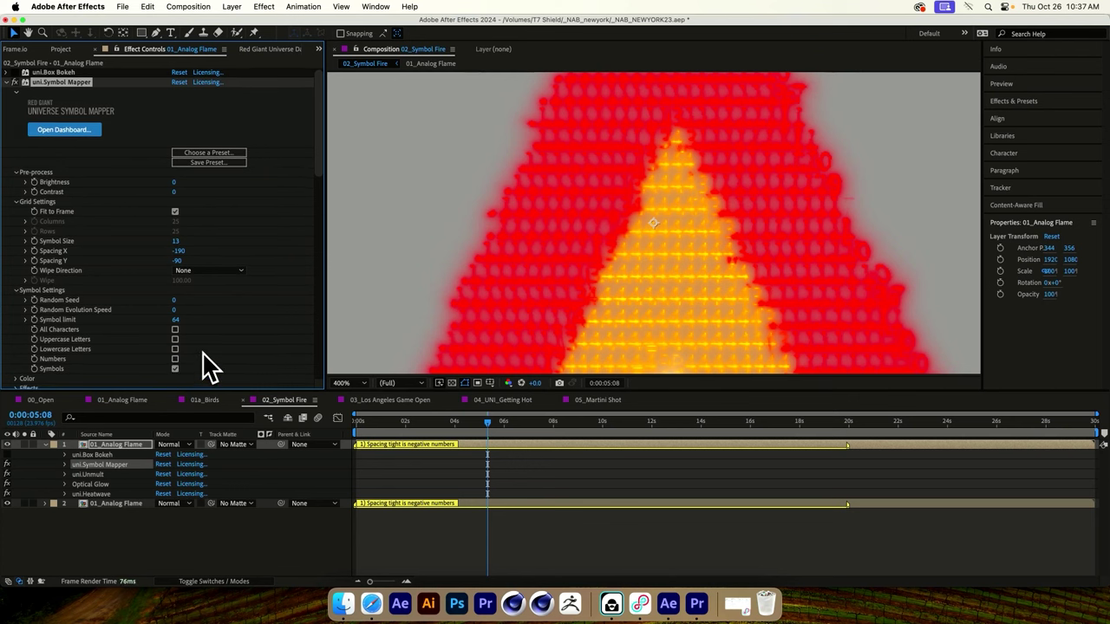
pyautogui.press(',')
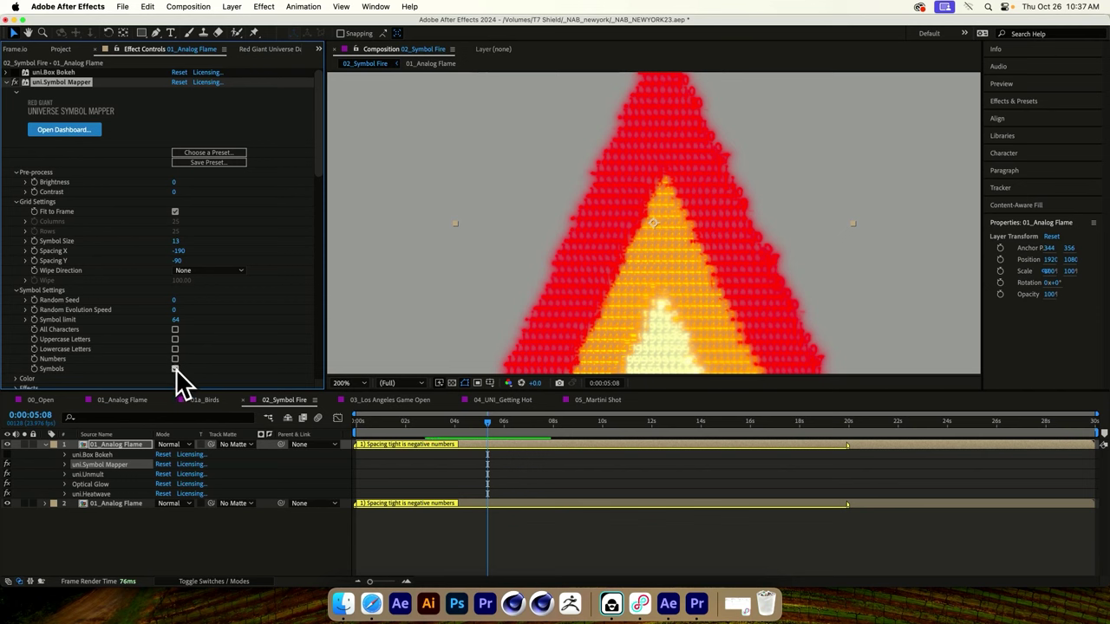
pyautogui.click(174, 368)
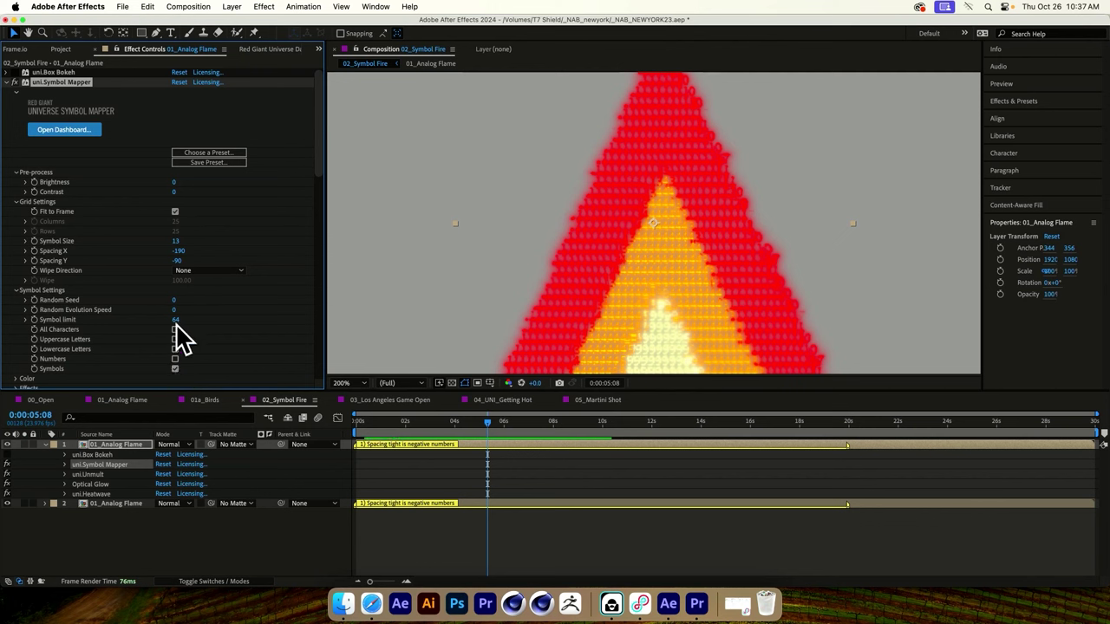
pyautogui.click(176, 368)
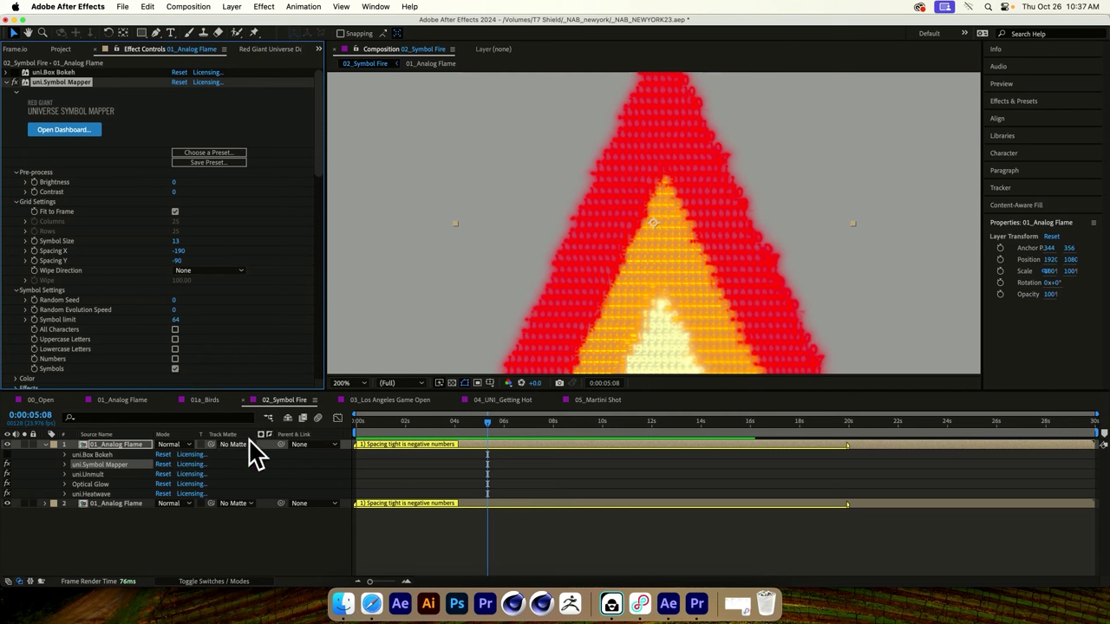
# Step: Inside 01_Analog Flame, unhide and enable the Little triangles layers 1–12, preview the sparks, then return to 02_Symbol Fire
pyautogui.doubleClick(85, 446)
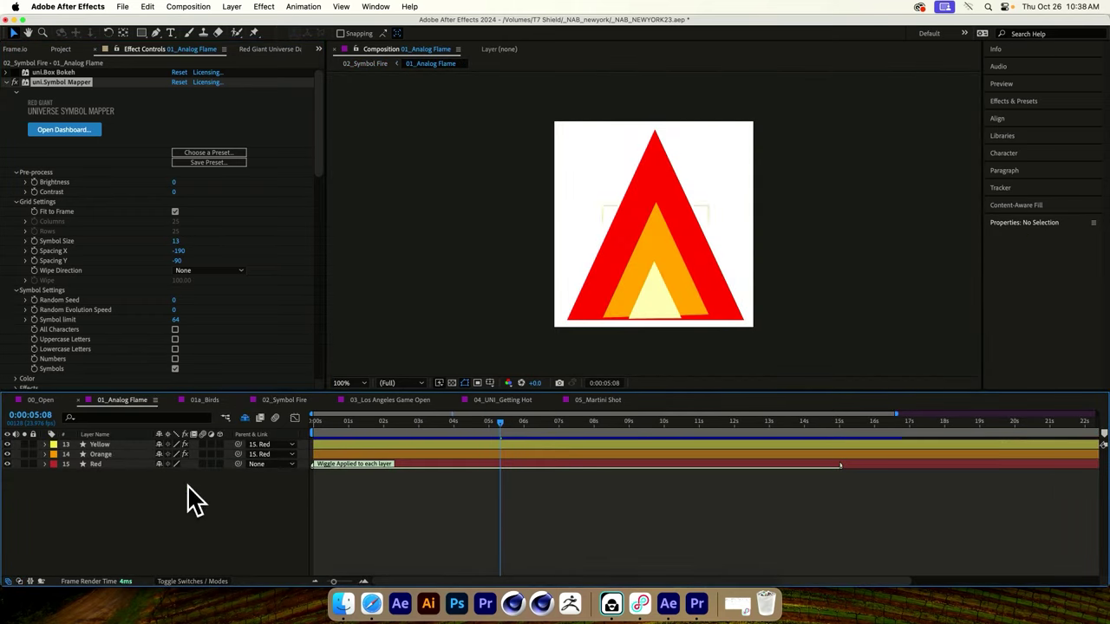
pyautogui.click(259, 418)
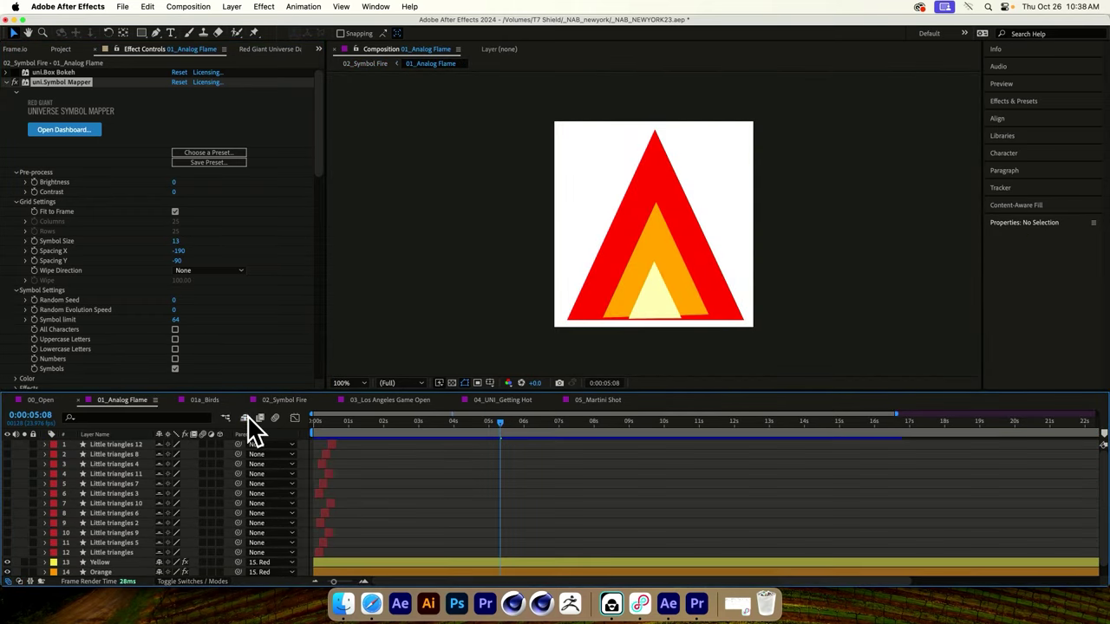
pyautogui.moveTo(10, 445); pyautogui.dragTo(32, 549)
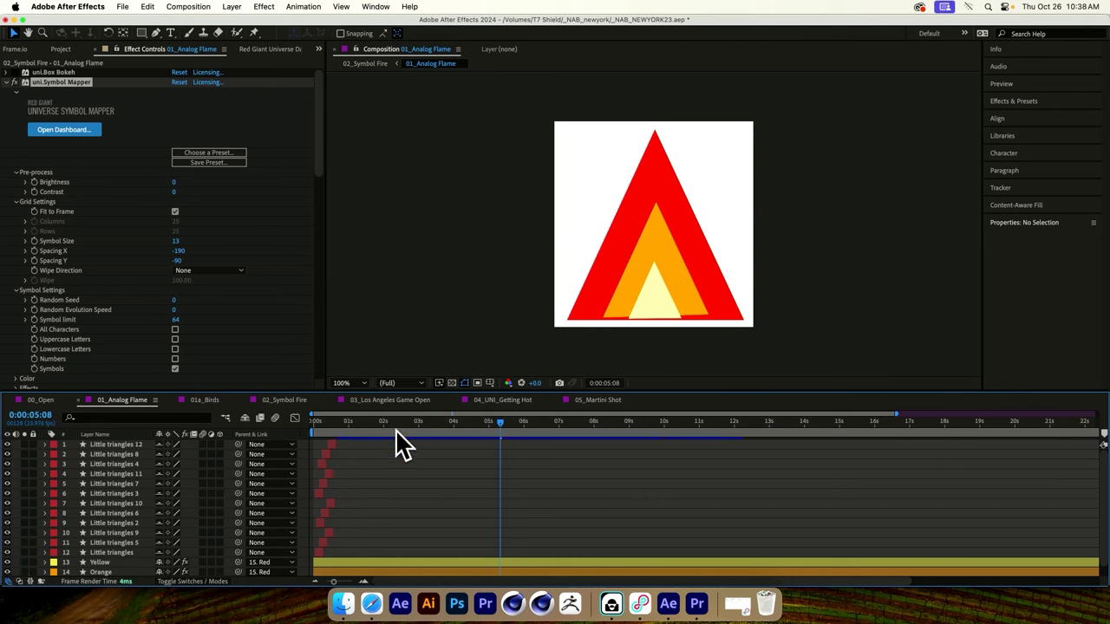
pyautogui.moveTo(319, 436)
pyautogui.mouseDown()
pyautogui.moveTo(333, 433)
pyautogui.moveTo(323, 445)
pyautogui.mouseUp()
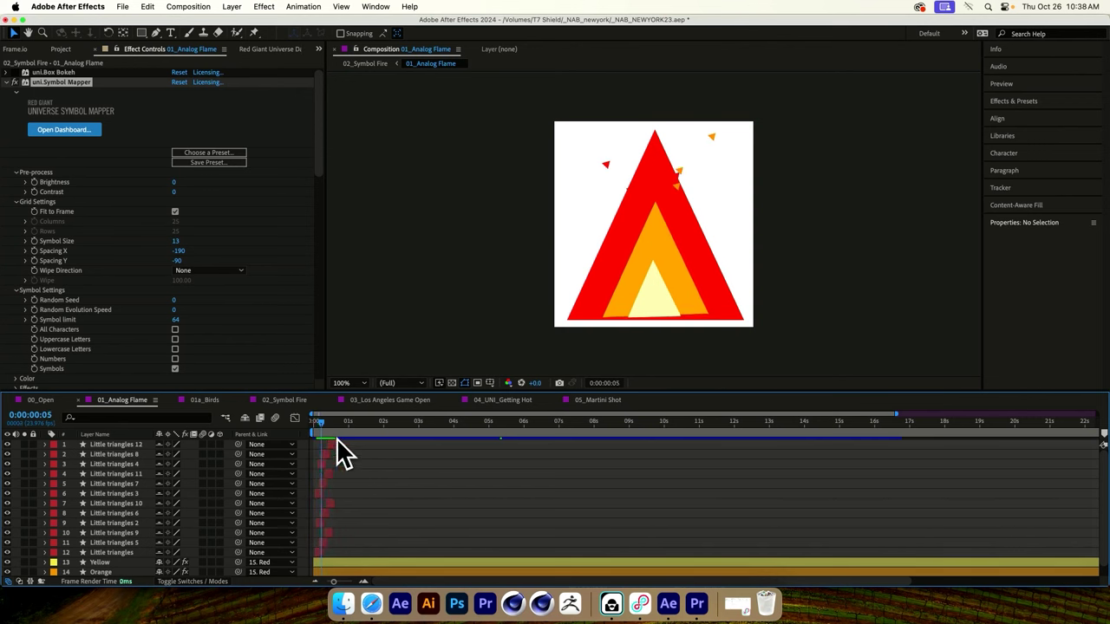
pyautogui.click(285, 400)
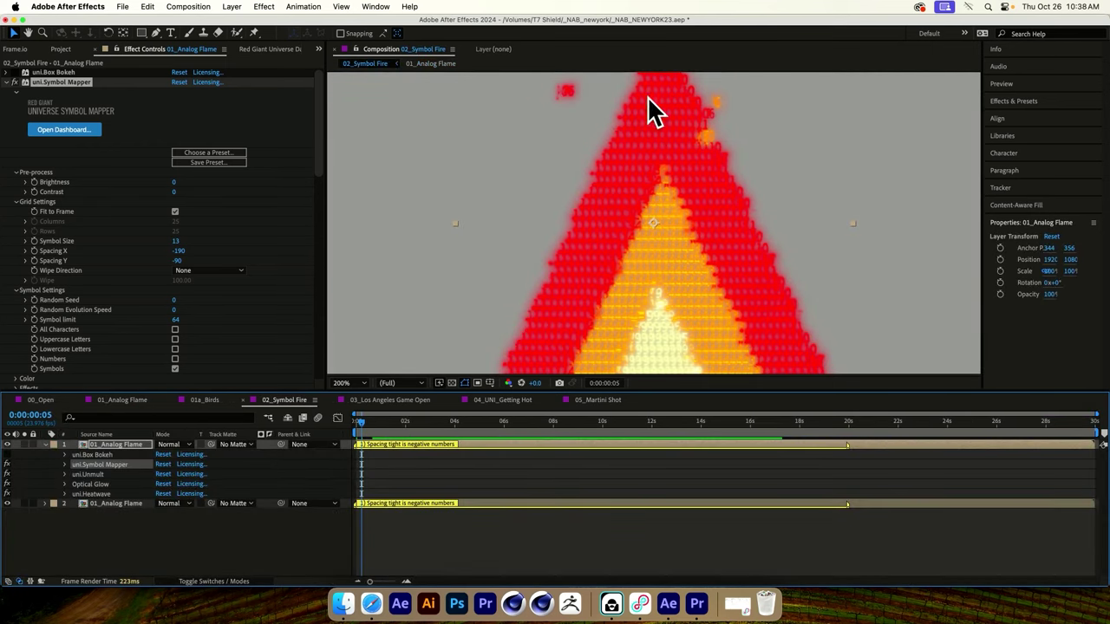
# Step: Switch the Symbol Fire characters from symbols to numbers, leaving Symbol limit at 64
pyautogui.moveTo(651, 110); pyautogui.dragTo(568, 218)
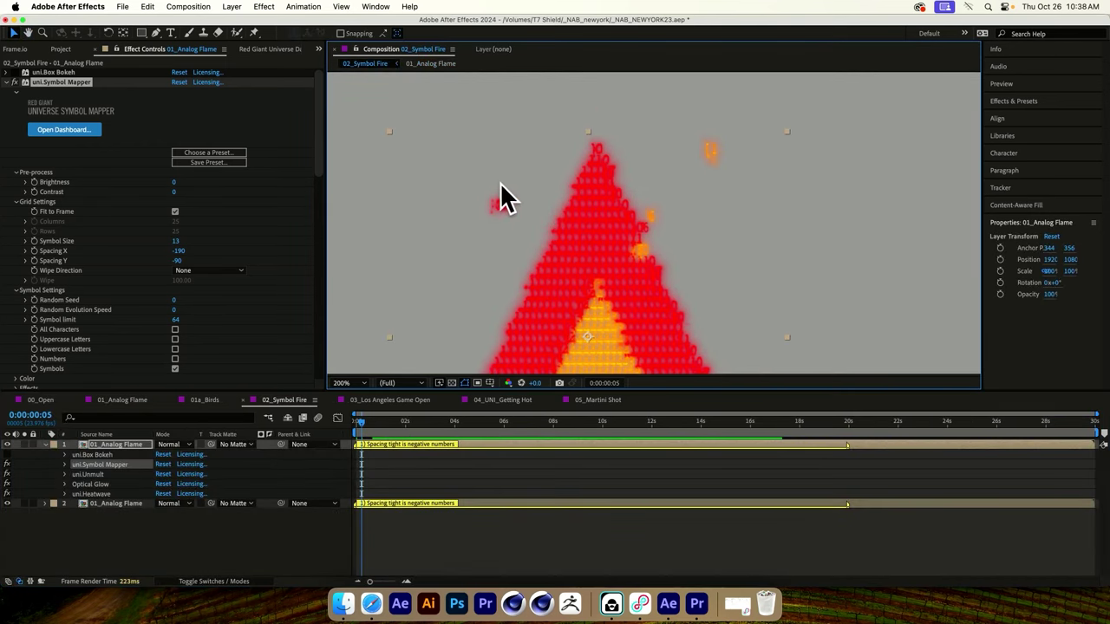
pyautogui.press('.')
pyautogui.moveTo(457, 182); pyautogui.dragTo(535, 248)
pyautogui.rightClick(524, 239)
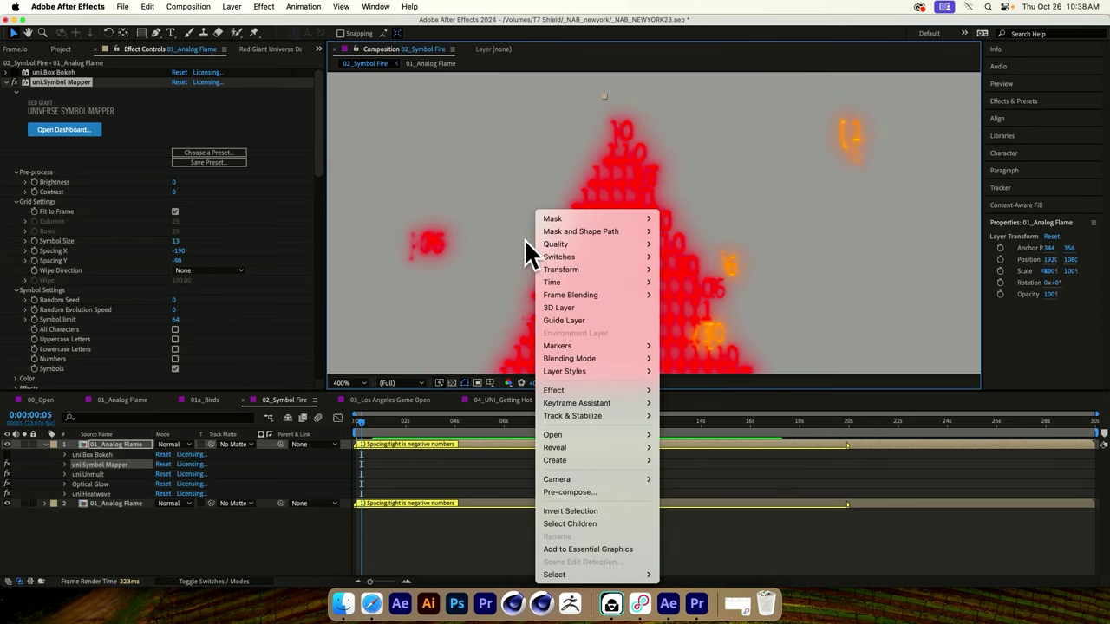
pyautogui.press('Escape')
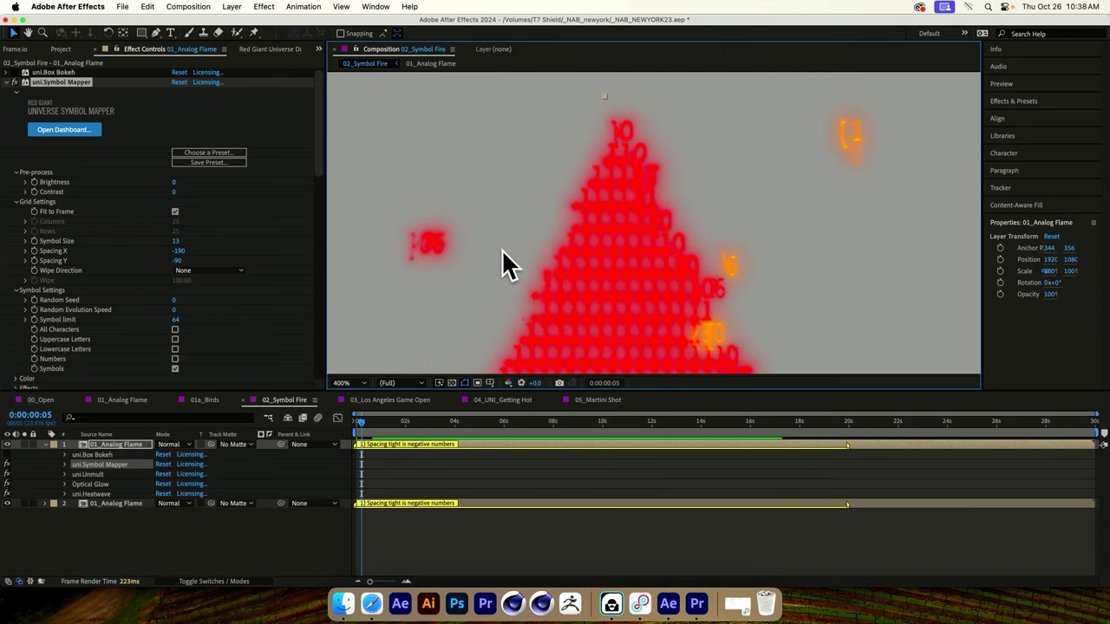
pyautogui.click(176, 369)
pyautogui.click(175, 358)
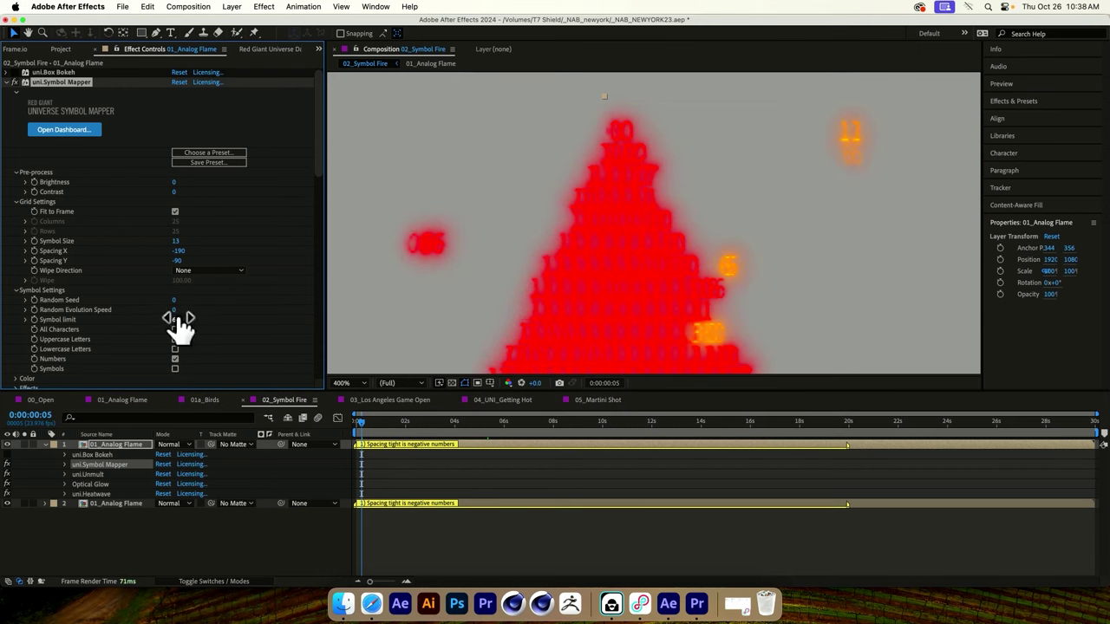
pyautogui.moveTo(175, 320); pyautogui.dragTo(165, 340)
pyautogui.moveTo(178, 319); pyautogui.dragTo(190, 349)
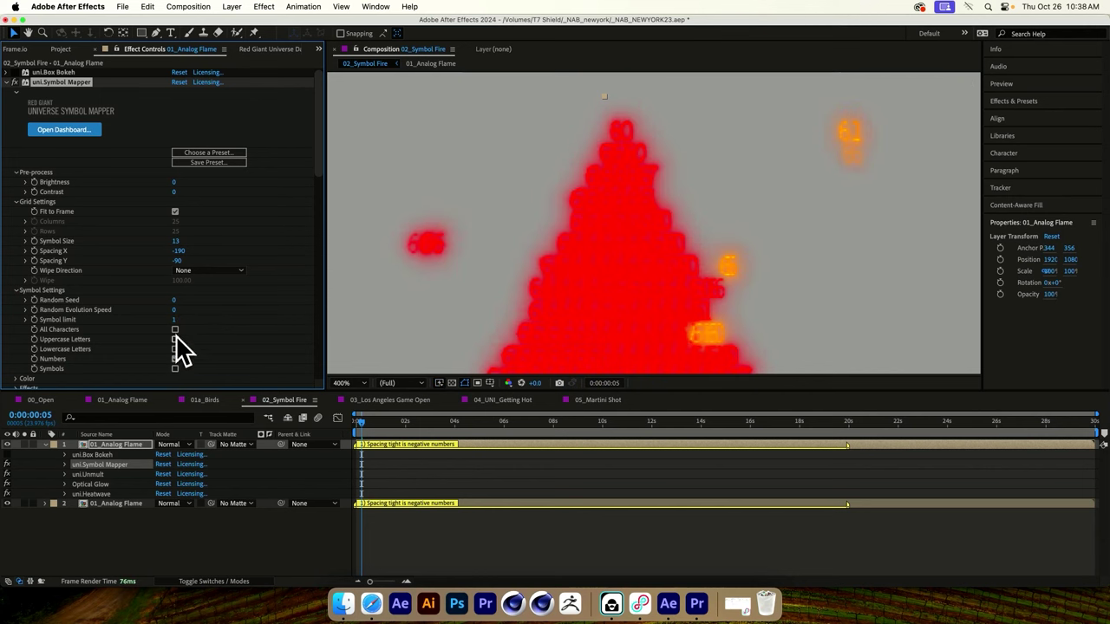
pyautogui.moveTo(175, 329); pyautogui.dragTo(181, 318)
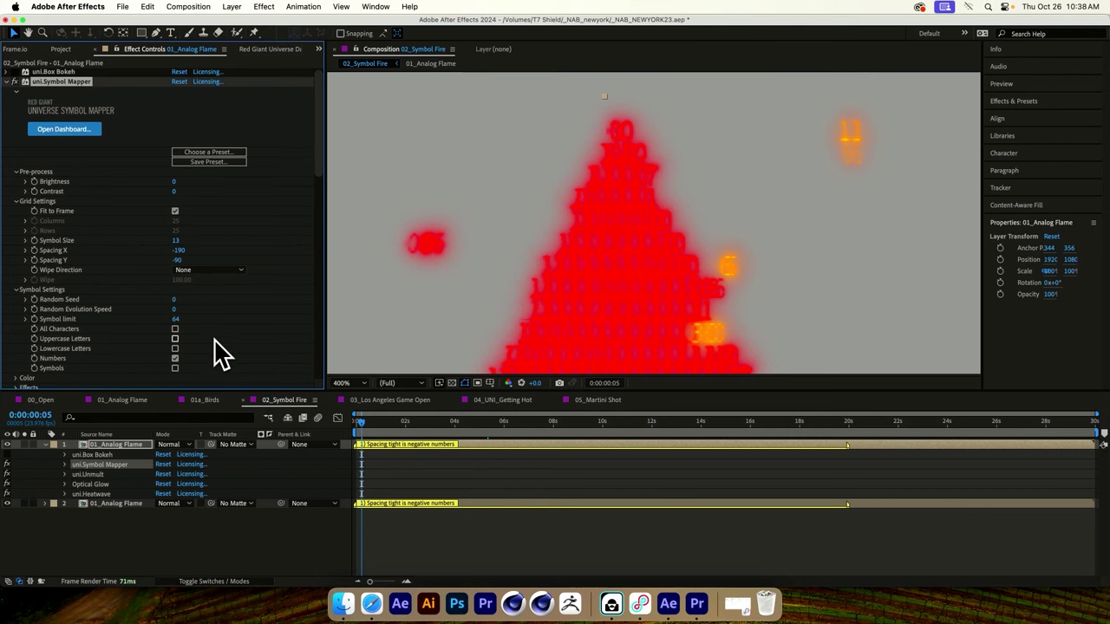
# Step: Zoom back to 100%, scrub through the numeric flame, and open the 01a_Birds composition
pyautogui.press(',')
pyautogui.press(',')
pyautogui.press(',')
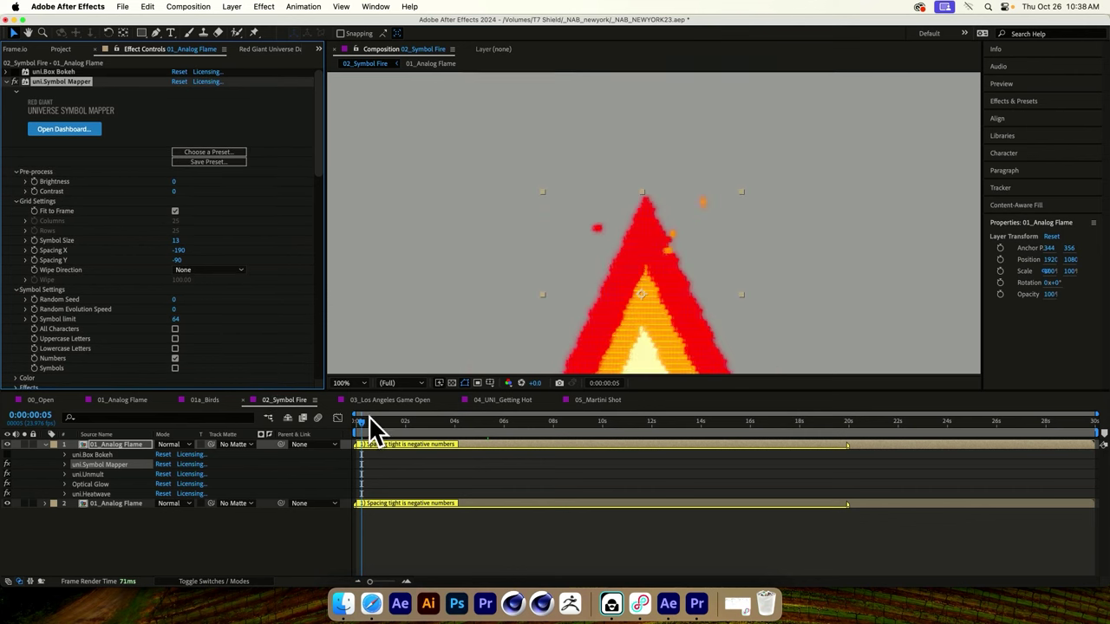
pyautogui.moveTo(368, 422); pyautogui.dragTo(368, 449)
pyautogui.press('.')
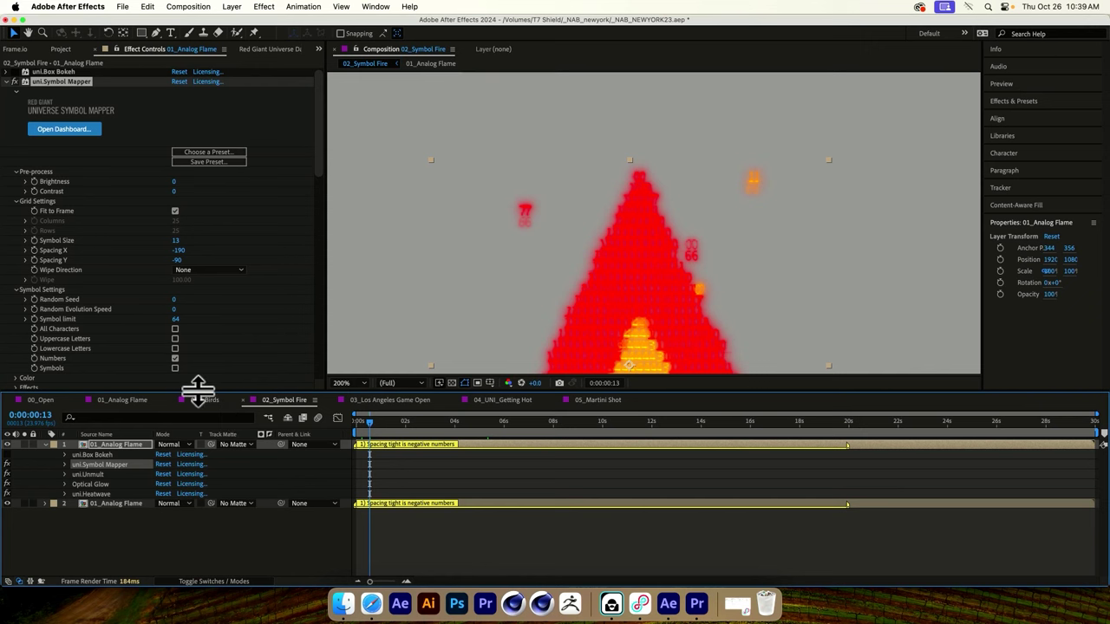
pyautogui.click(214, 401)
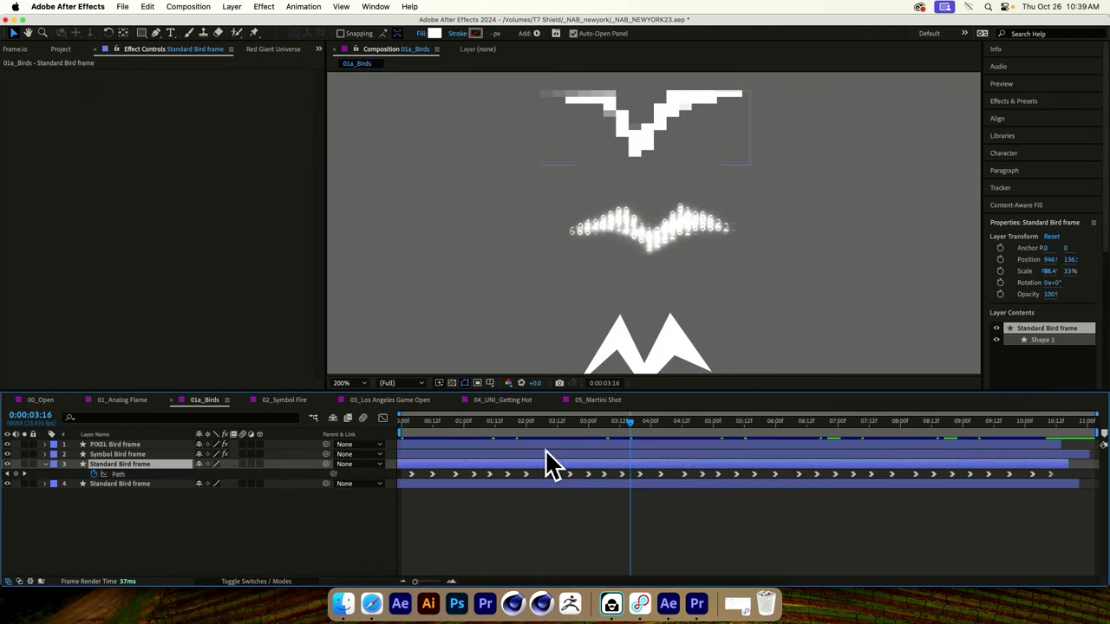
# Step: Scrub the 01a_Birds animation, then go through 02_Symbol Fire and 01_Analog Flame to 00_Open
pyautogui.moveTo(440, 432); pyautogui.dragTo(613, 436)
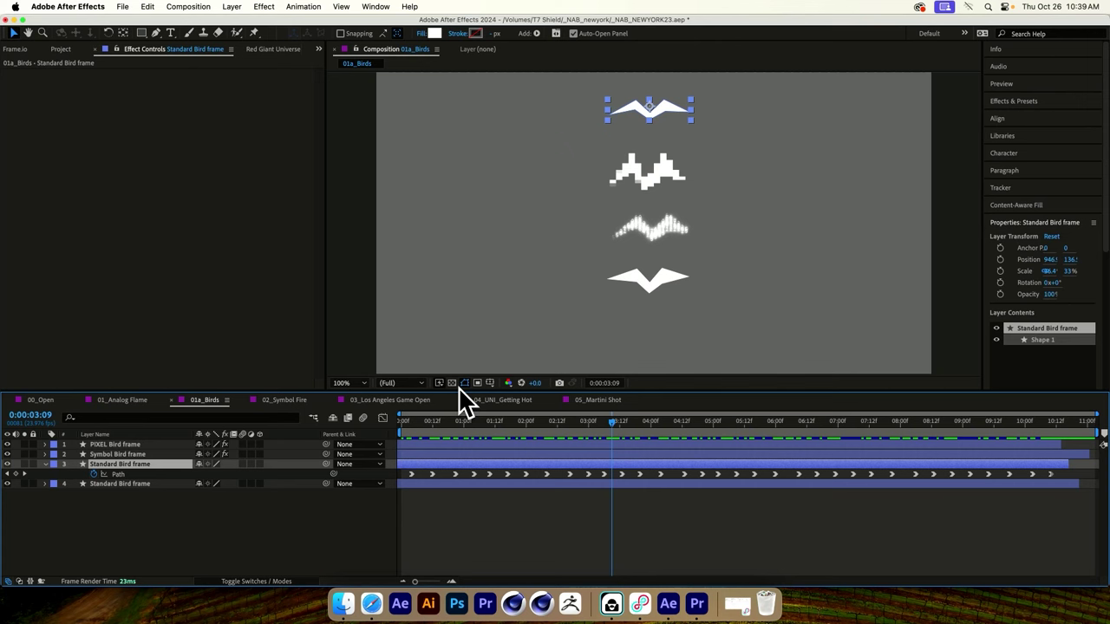
pyautogui.click(287, 400)
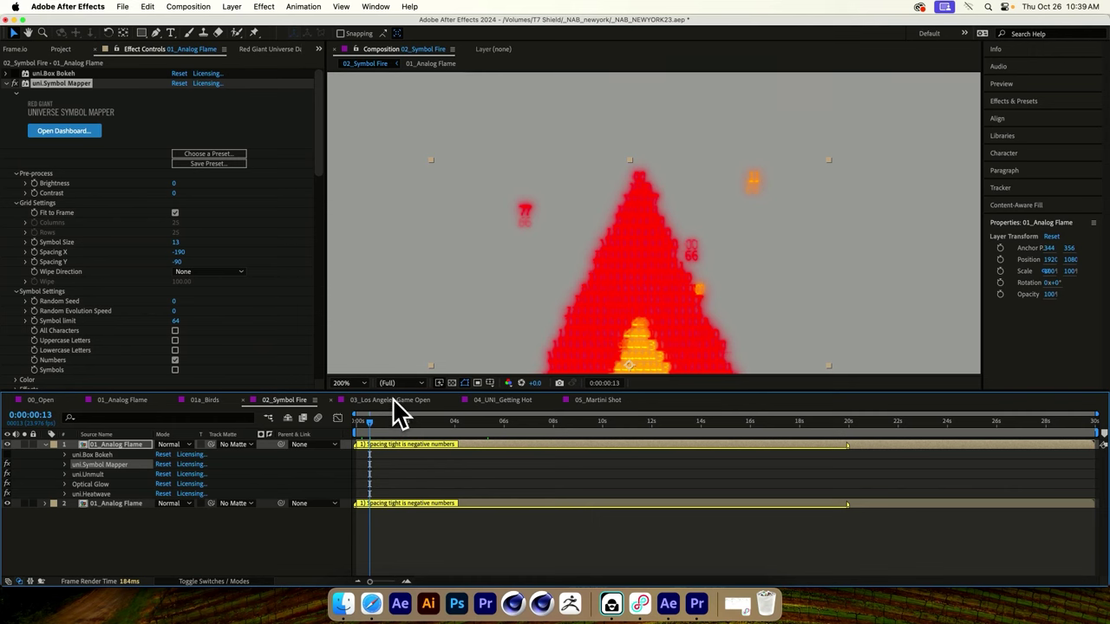
pyautogui.click(105, 400)
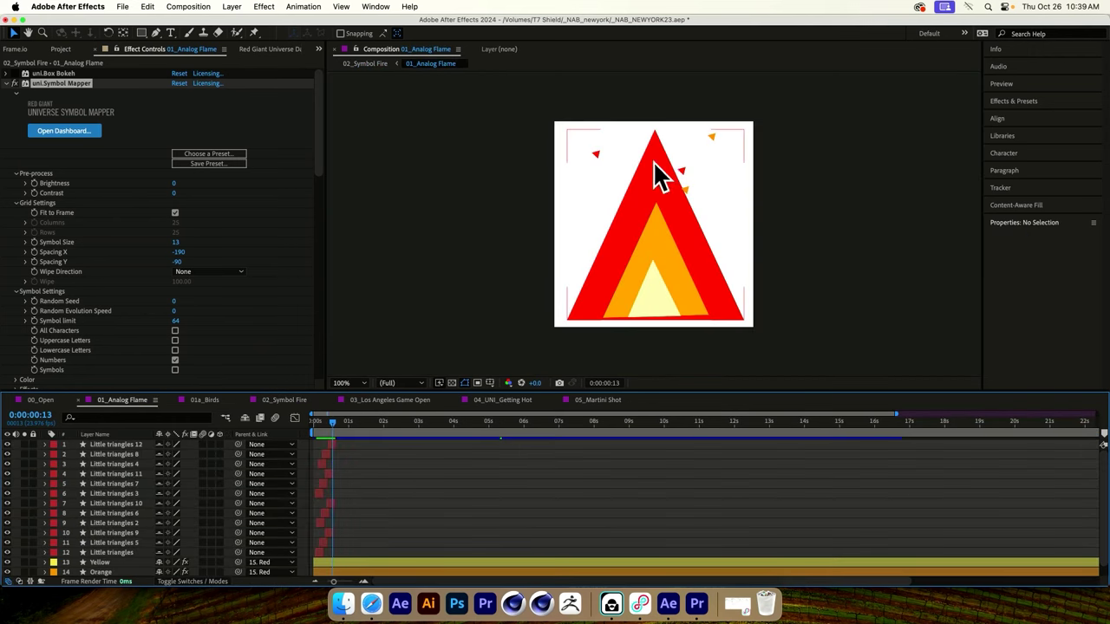
pyautogui.click(42, 400)
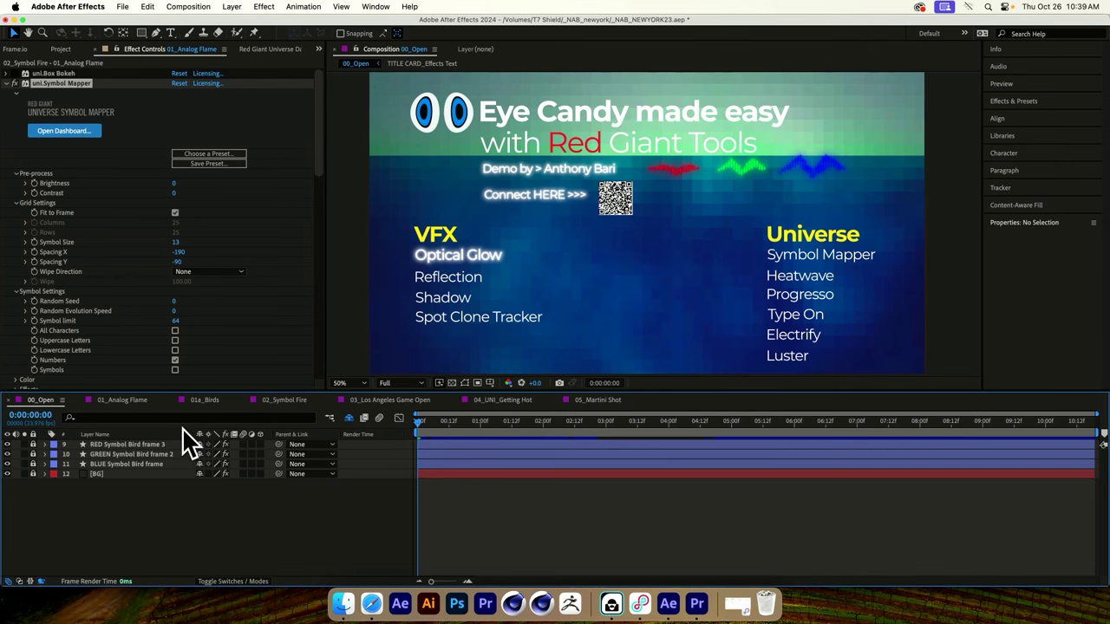
# Step: Open 03_Los Angeles Game Open, rewind to frame zero, and try selecting the LOS SANTOS title
pyautogui.click(397, 404)
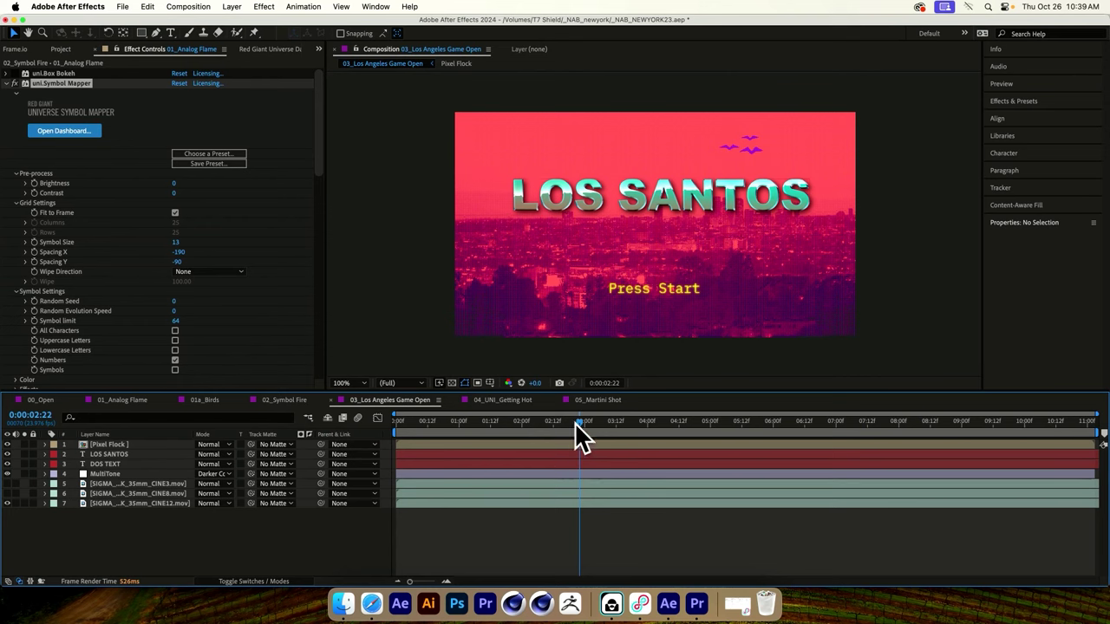
pyautogui.moveTo(576, 424); pyautogui.dragTo(388, 444)
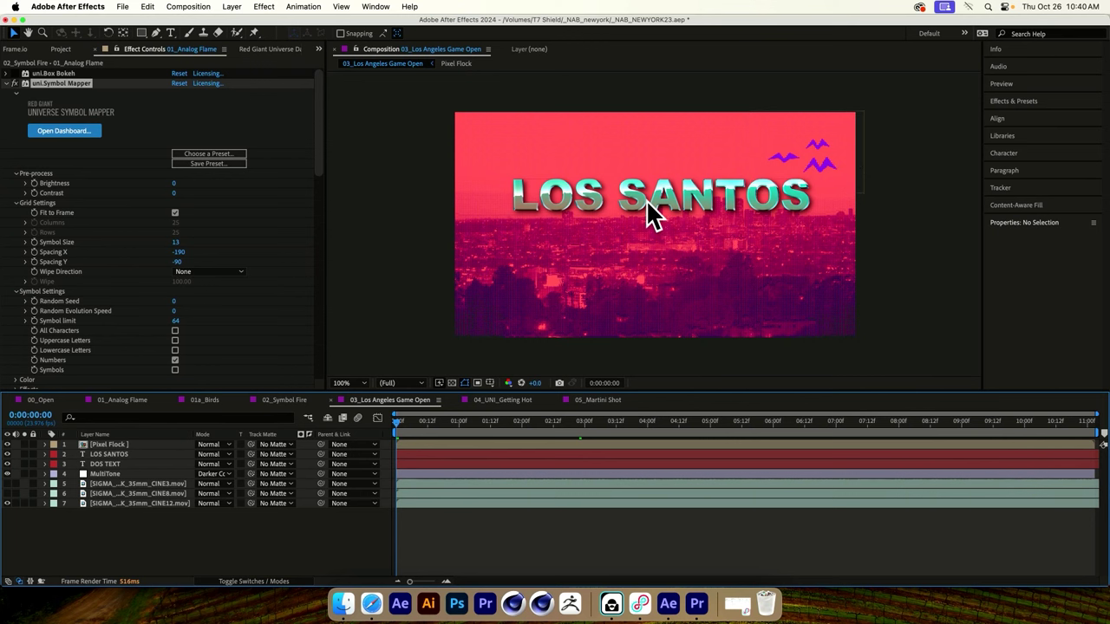
pyautogui.click(623, 199)
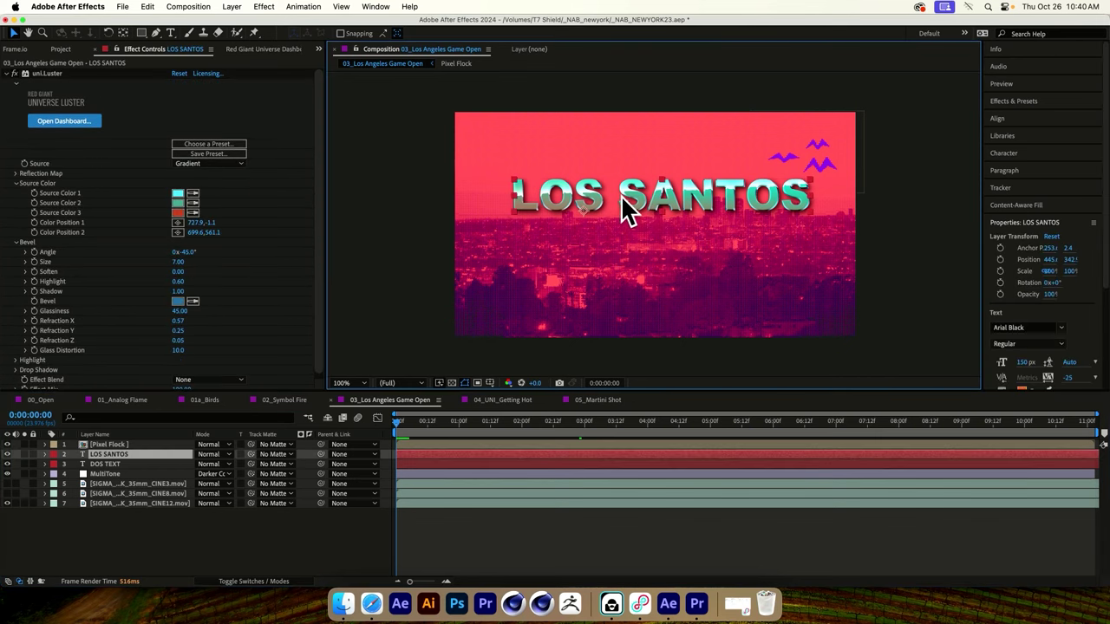
pyautogui.click(244, 537)
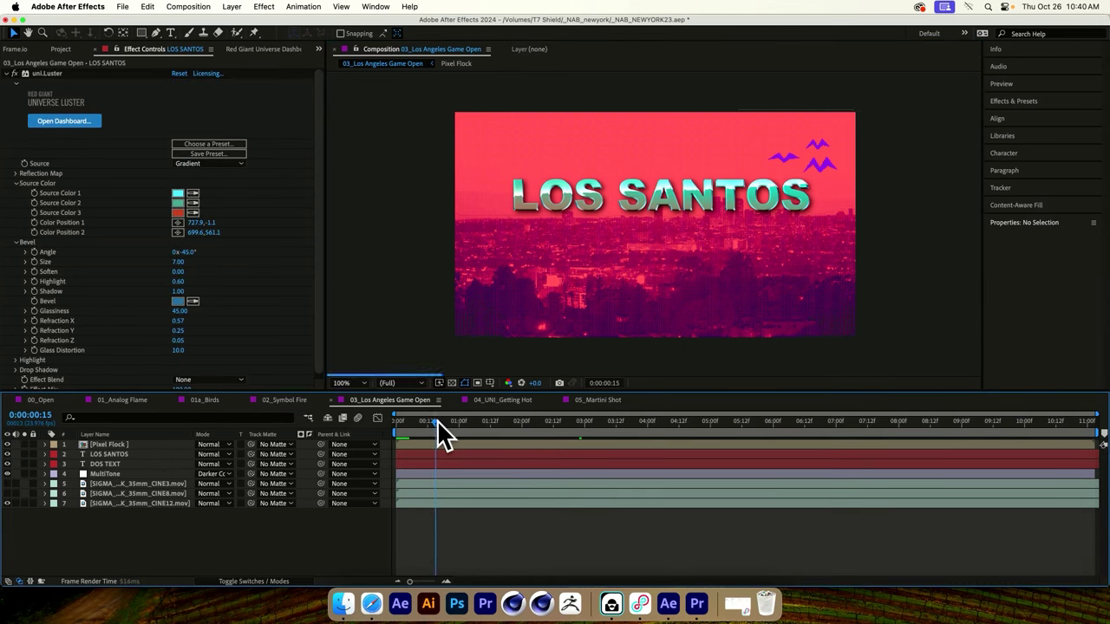
# Step: Scrub back and forth to watch Press Start type on and off, then select LOS SANTOS
pyautogui.moveTo(437, 422); pyautogui.dragTo(490, 428)
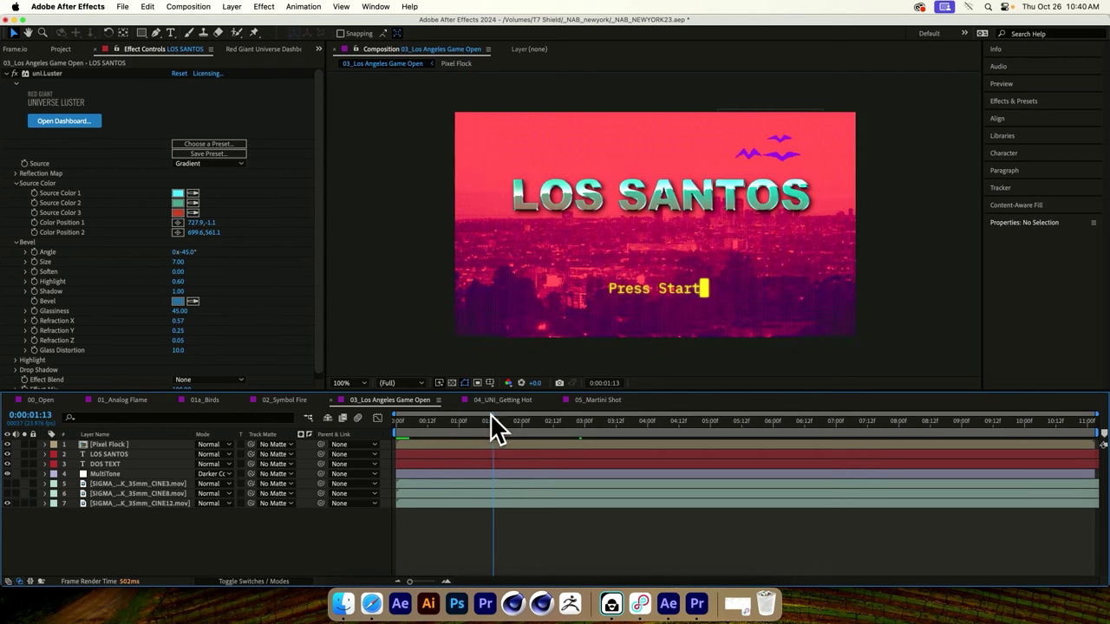
pyautogui.moveTo(488, 425); pyautogui.dragTo(367, 448)
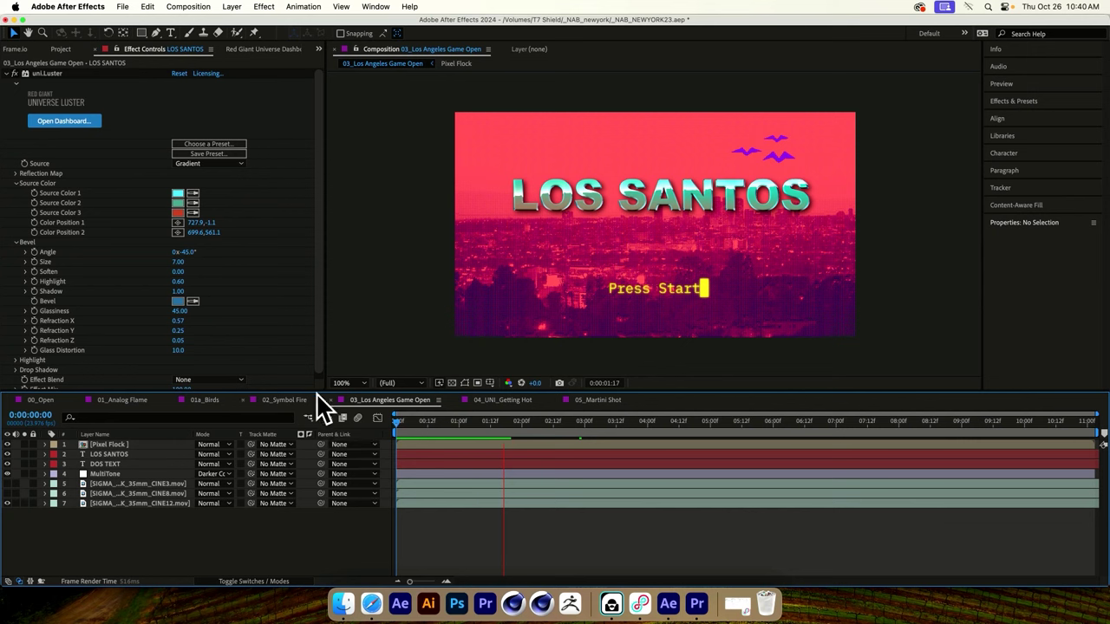
pyautogui.click(457, 420)
pyautogui.moveTo(456, 422); pyautogui.dragTo(500, 422)
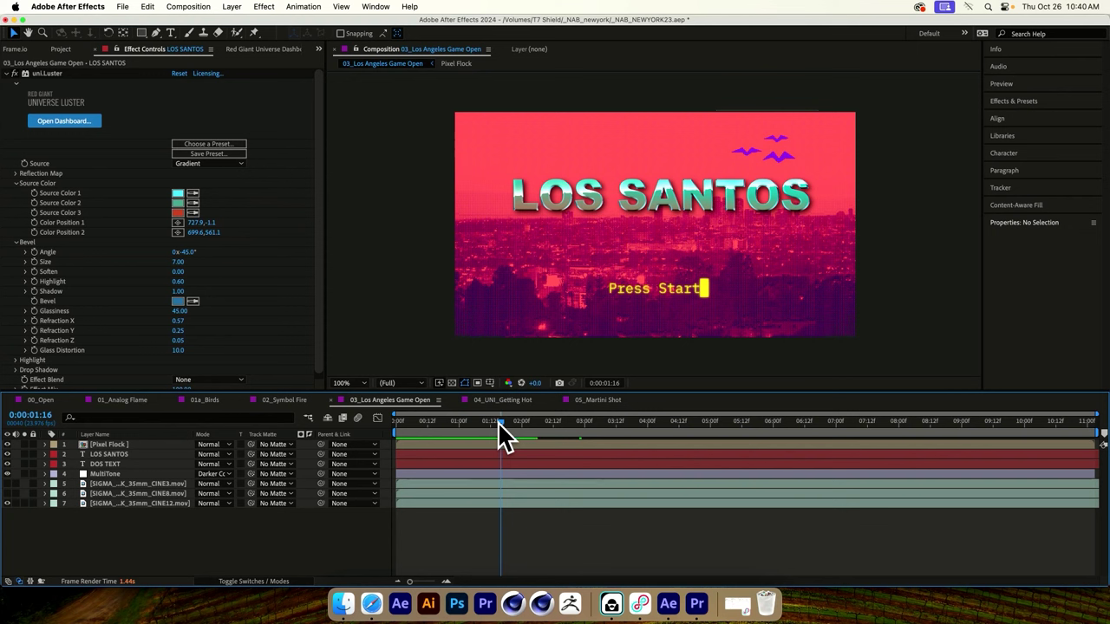
pyautogui.moveTo(497, 422); pyautogui.dragTo(532, 428)
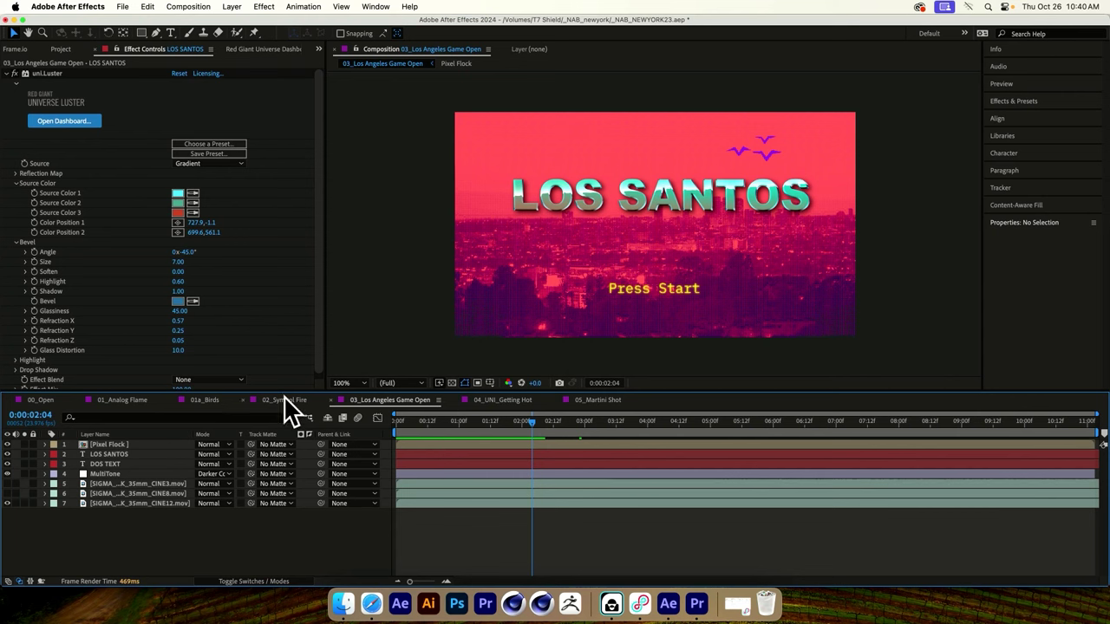
pyautogui.click(710, 211)
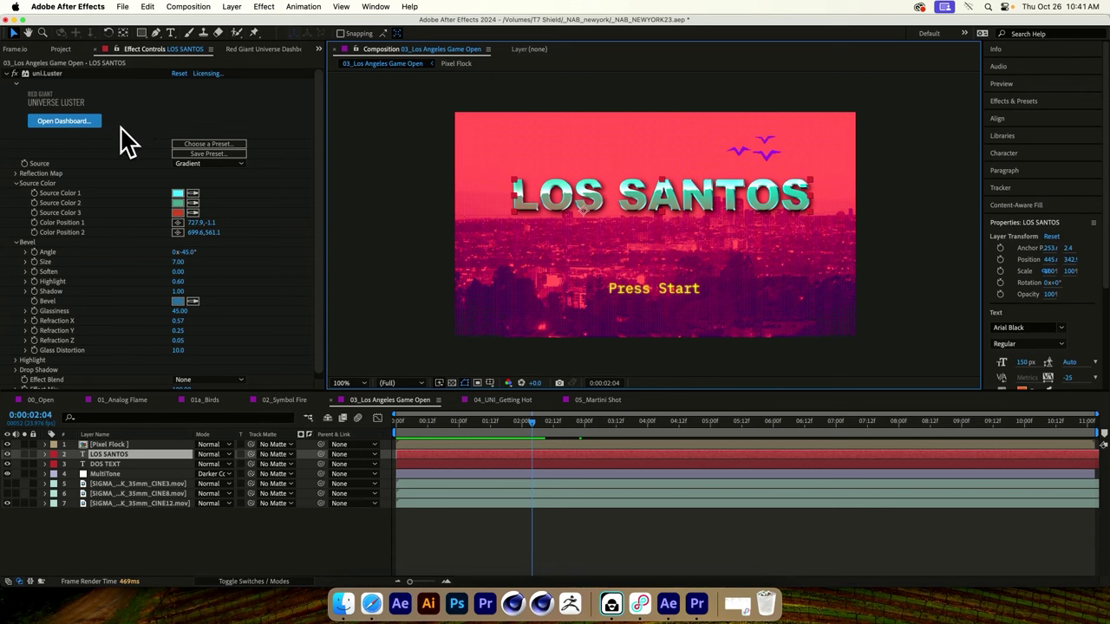
# Step: Bring up the Universe Dashboard maximized to the full workspace and preview the Blur effect thumbnails
pyautogui.click(269, 49)
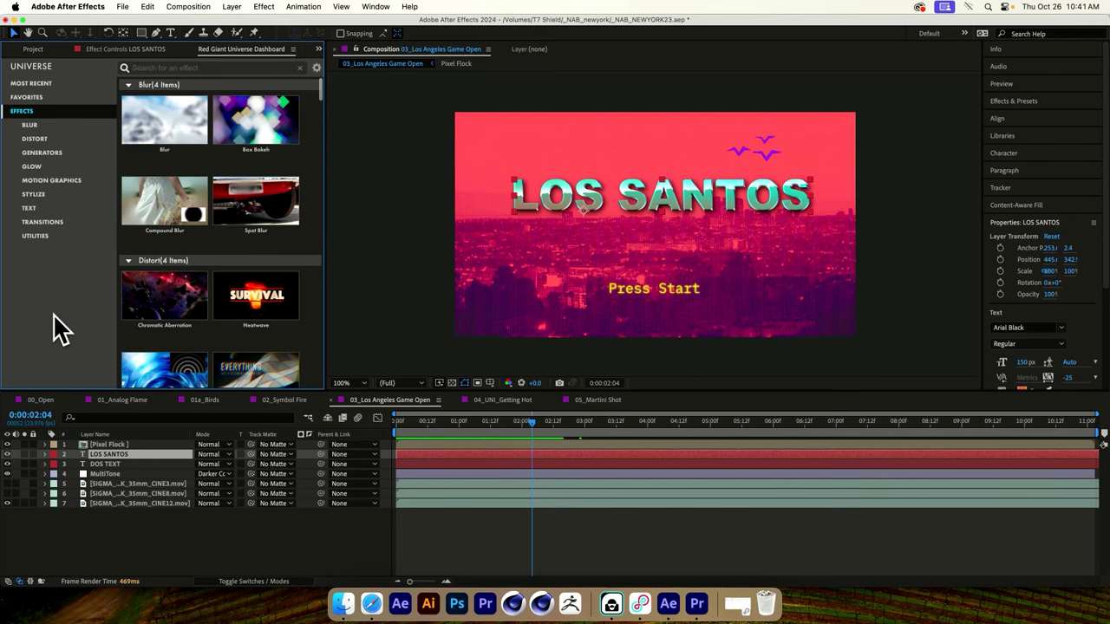
pyautogui.press('`')
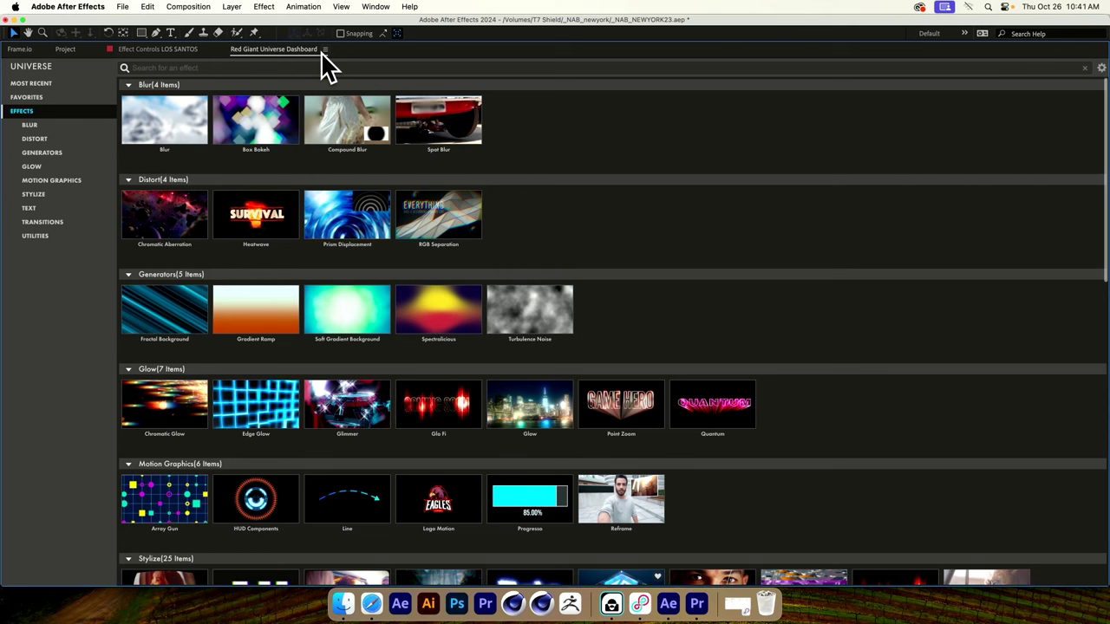
pyautogui.moveTo(145, 137)
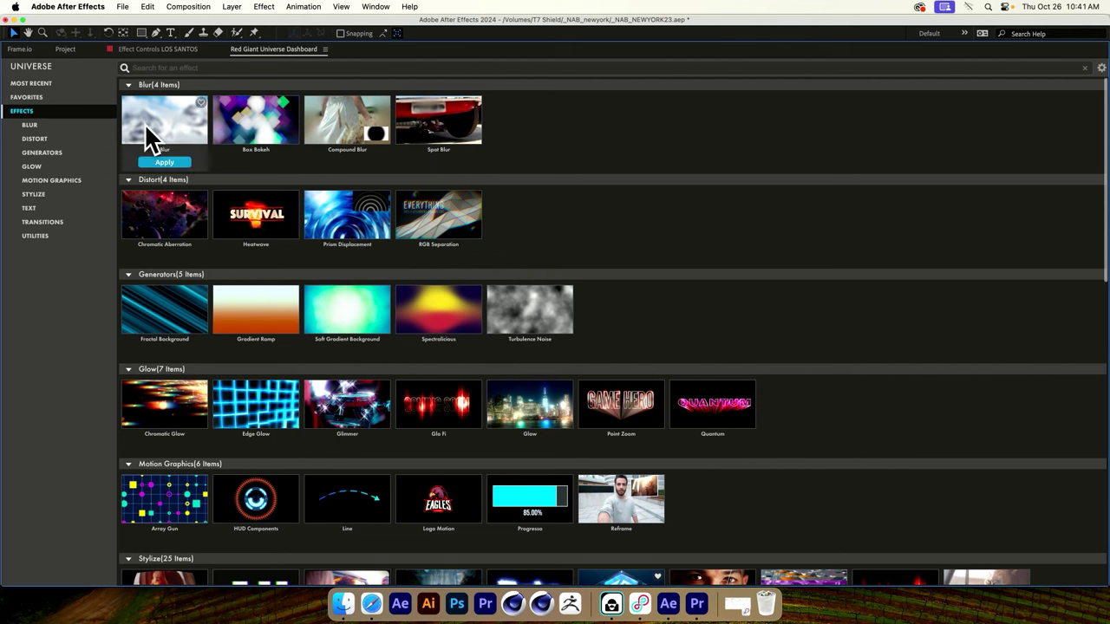
pyautogui.moveTo(261, 124)
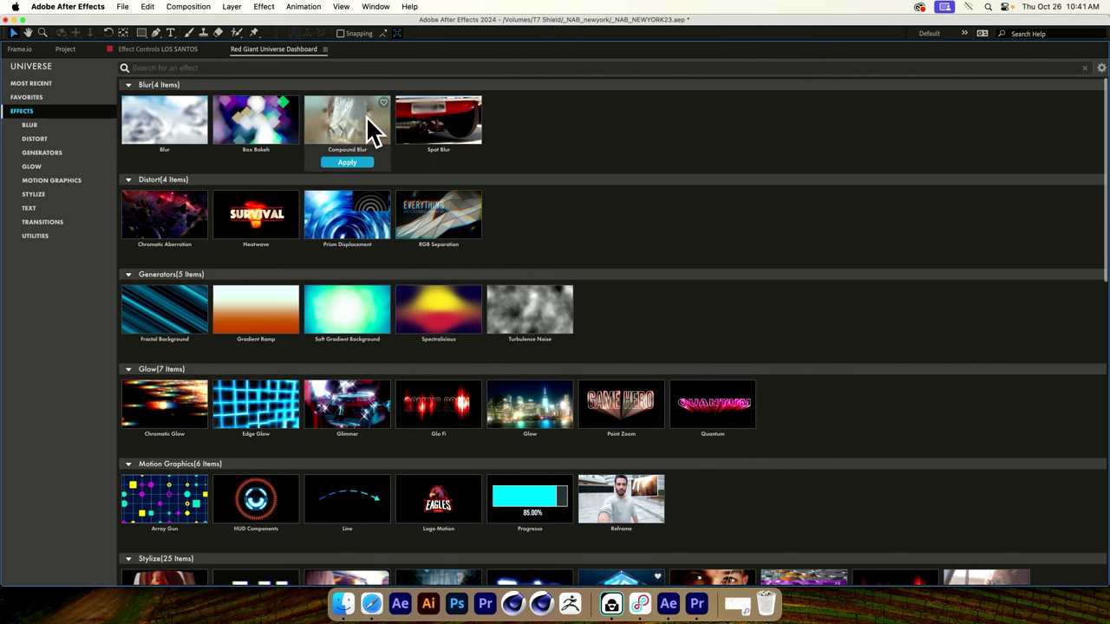
pyautogui.moveTo(461, 124)
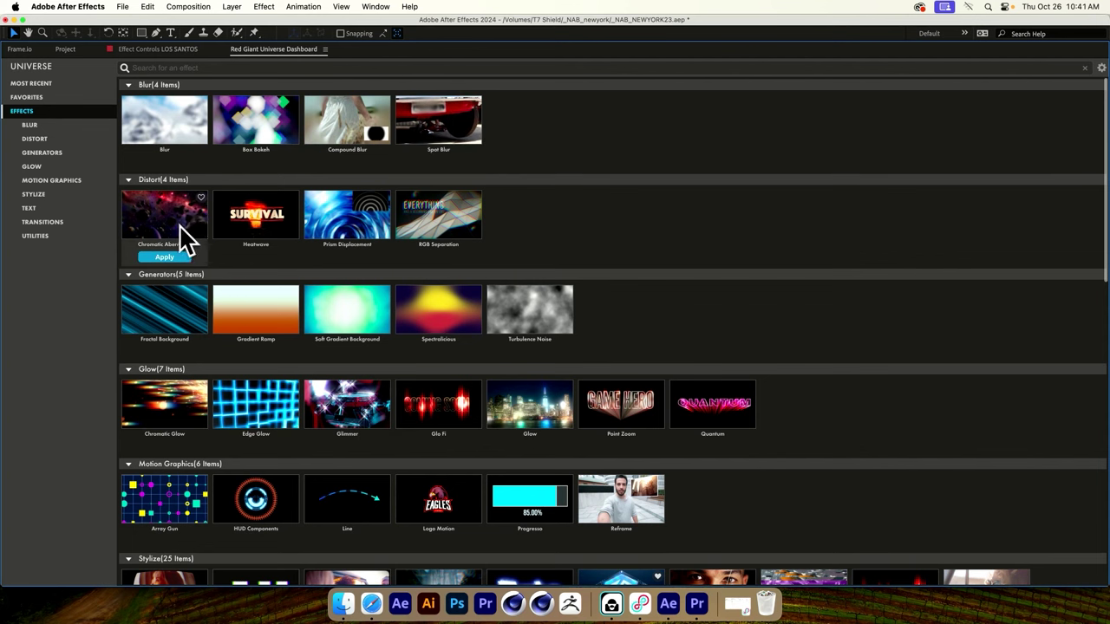
pyautogui.click(242, 232)
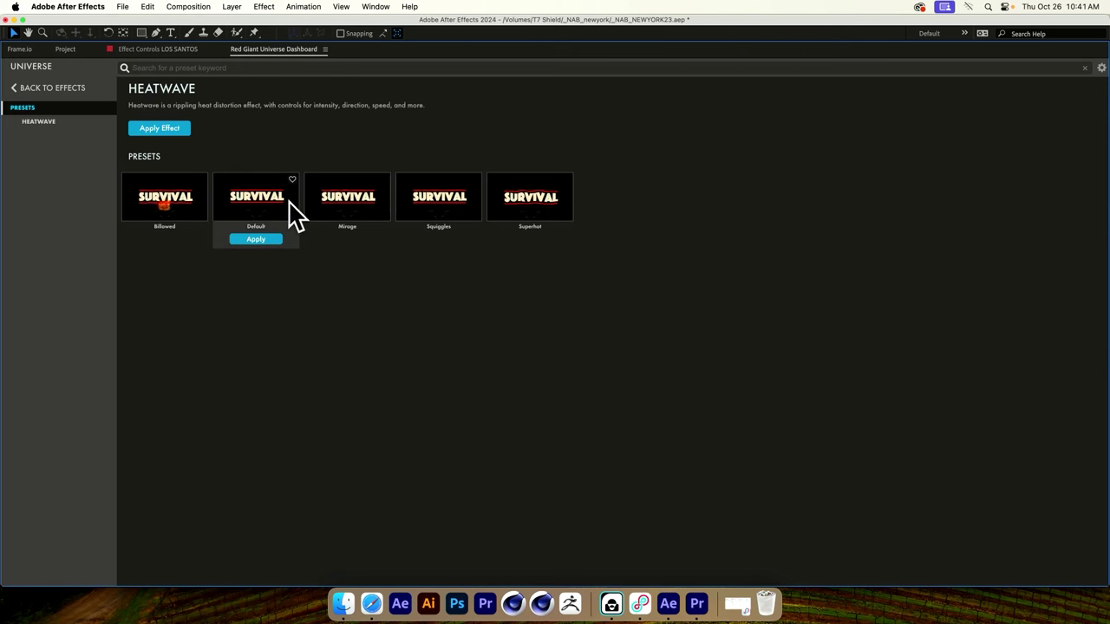
pyautogui.moveTo(373, 208)
pyautogui.moveTo(521, 210)
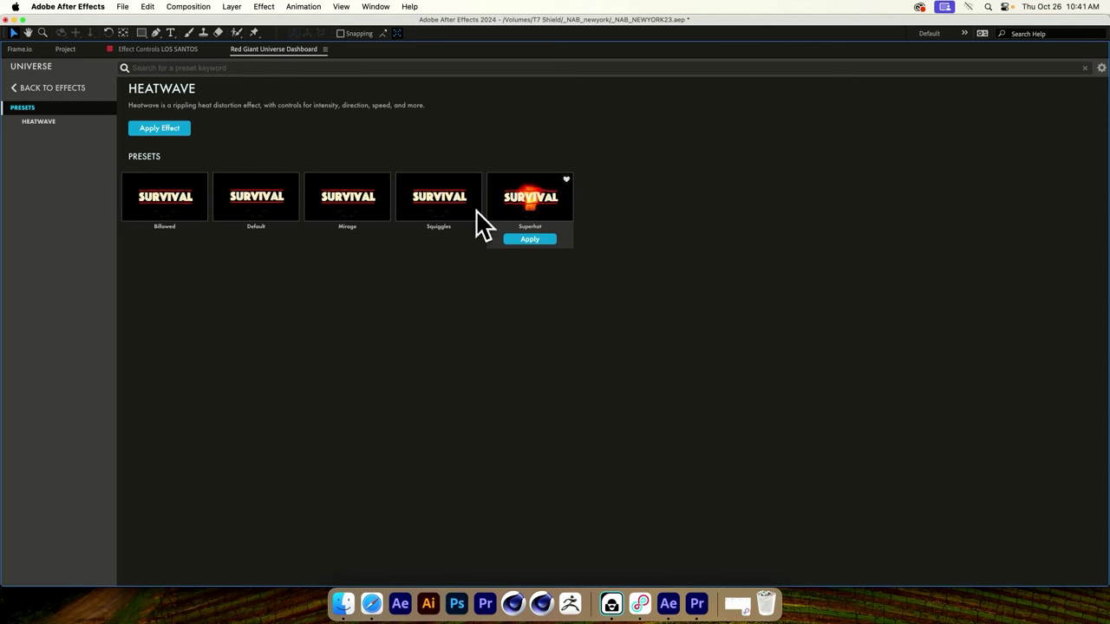
# Step: Browse the Favorites, Blur and Most Recent categories of the Universe effects
pyautogui.click(15, 87)
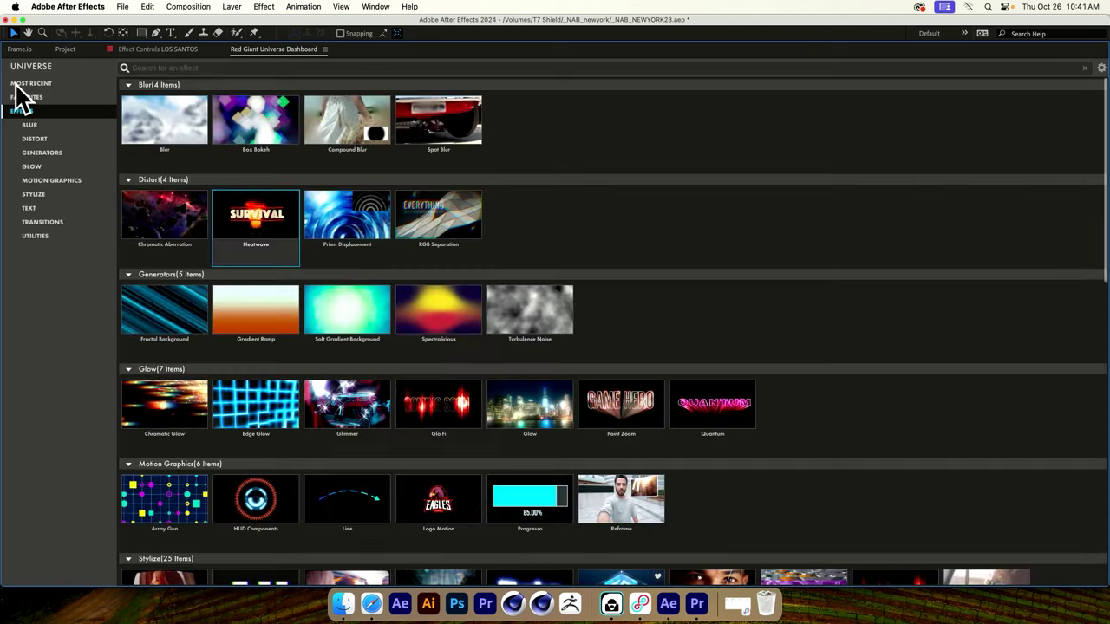
pyautogui.click(42, 96)
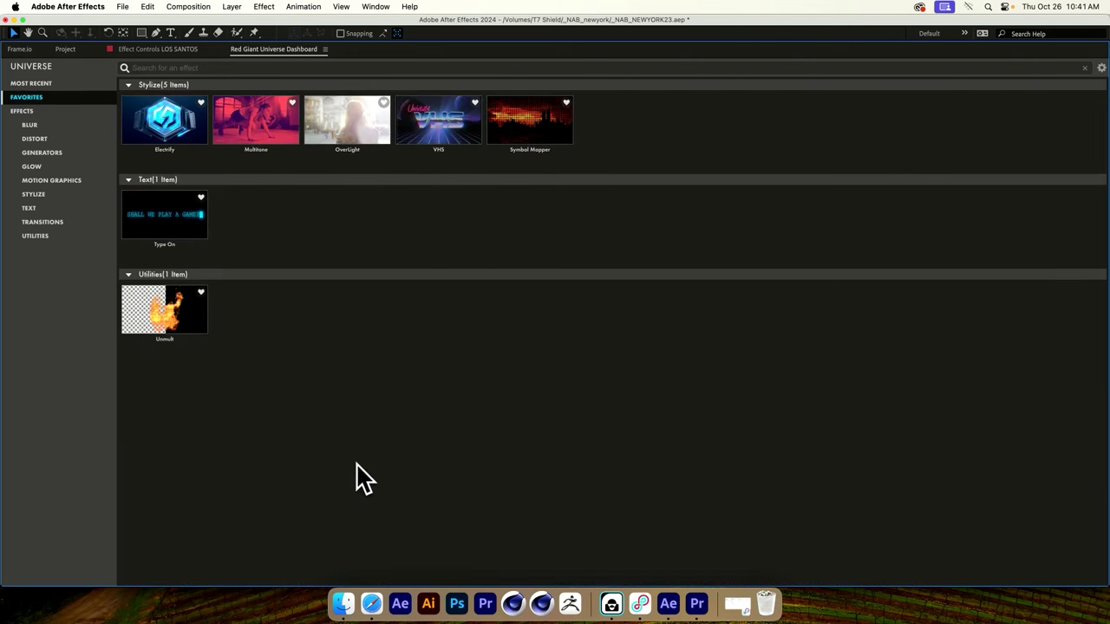
pyautogui.moveTo(182, 132)
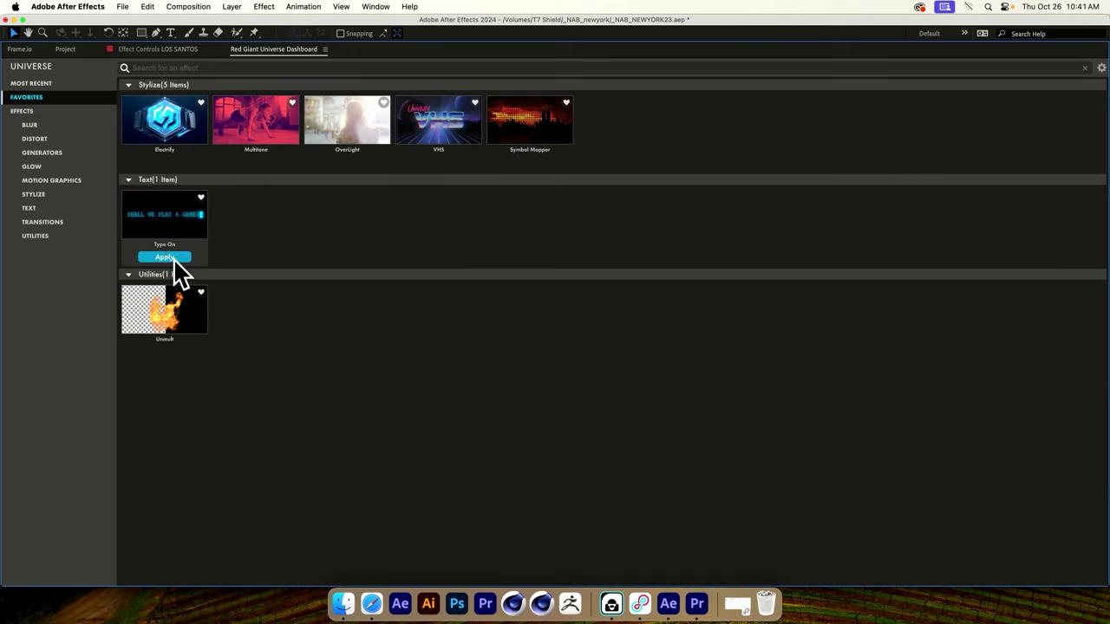
pyautogui.click(34, 123)
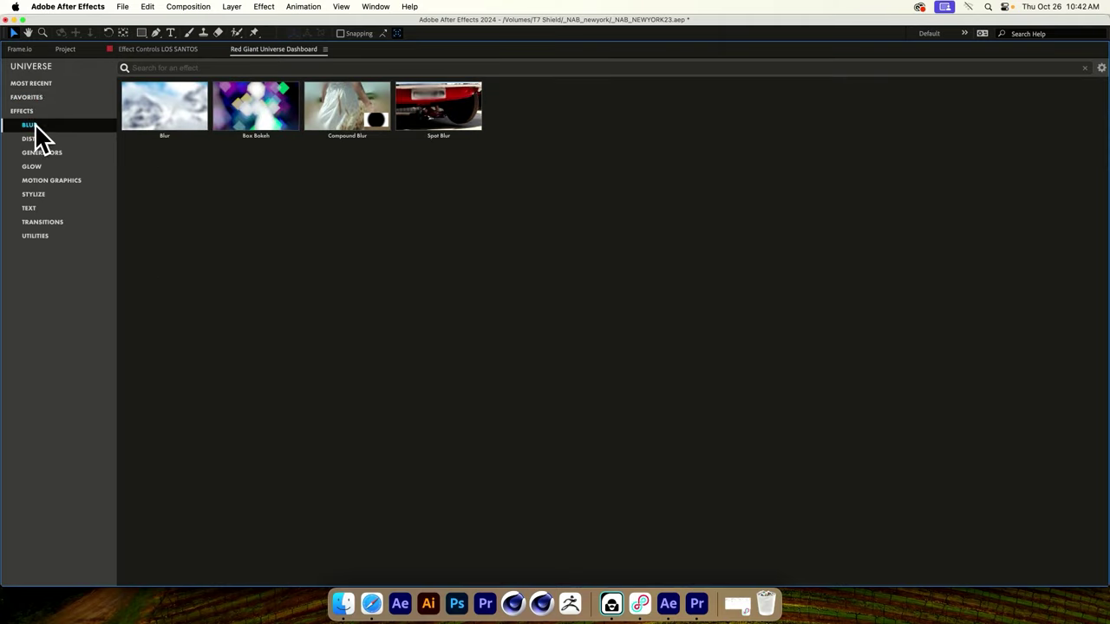
pyautogui.click(28, 97)
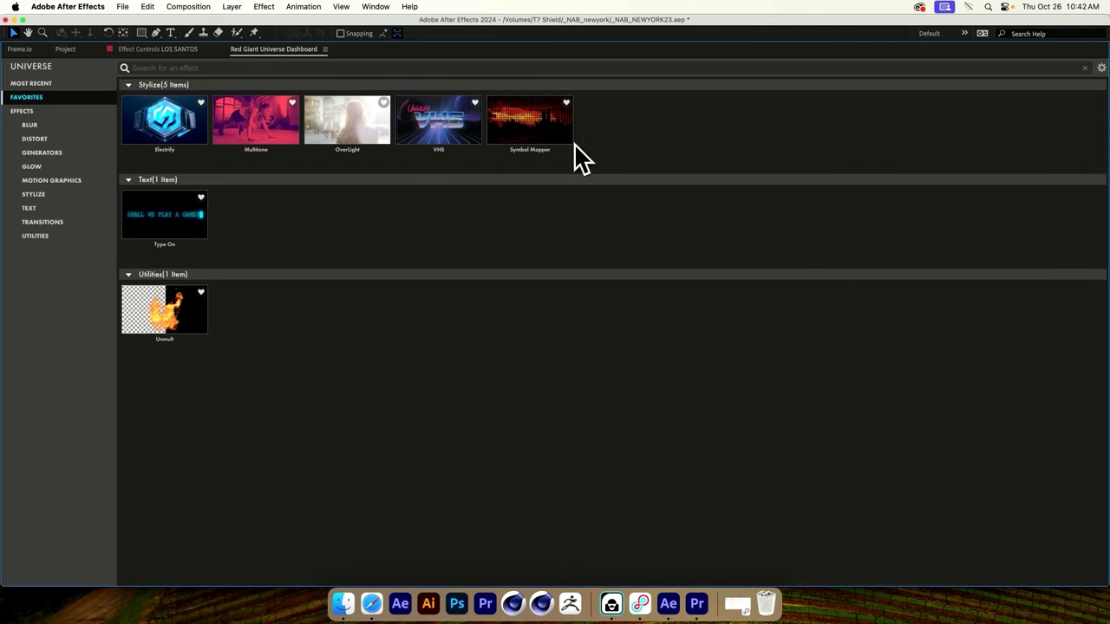
pyautogui.click(31, 82)
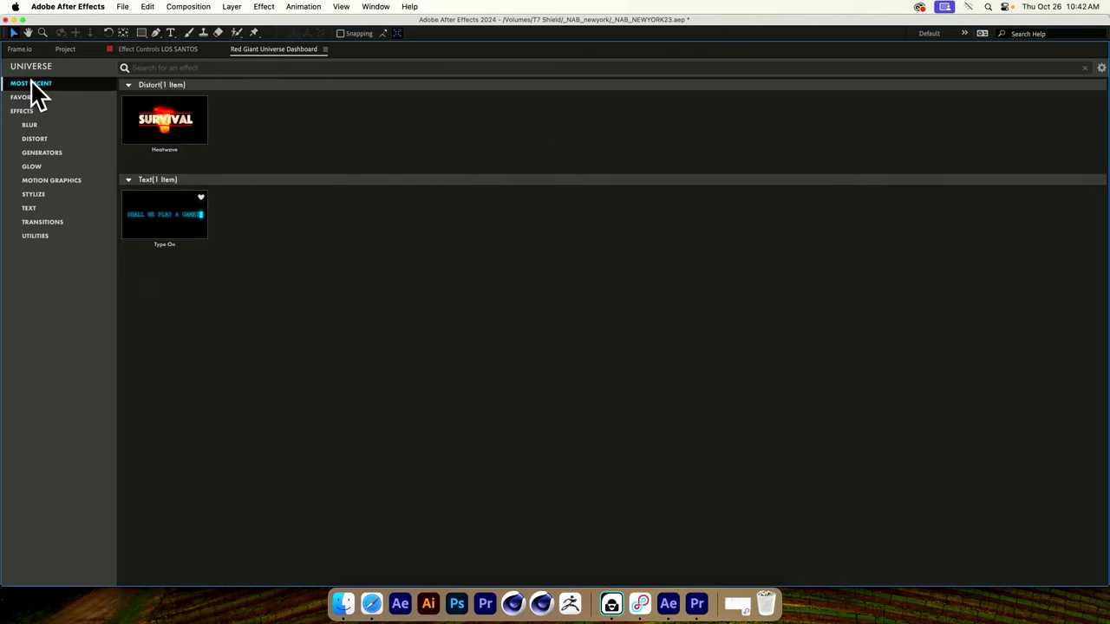
# Step: Mark Heatwave as a favourite, confirm it under Favorites, then list Most Recent effects again
pyautogui.click(201, 103)
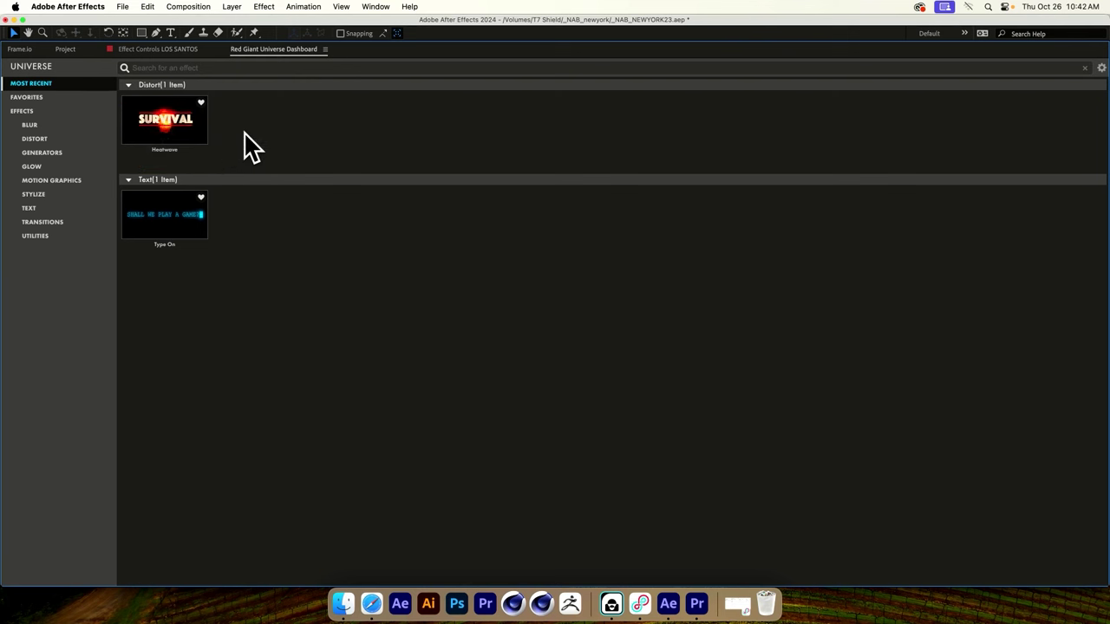
pyautogui.click(48, 97)
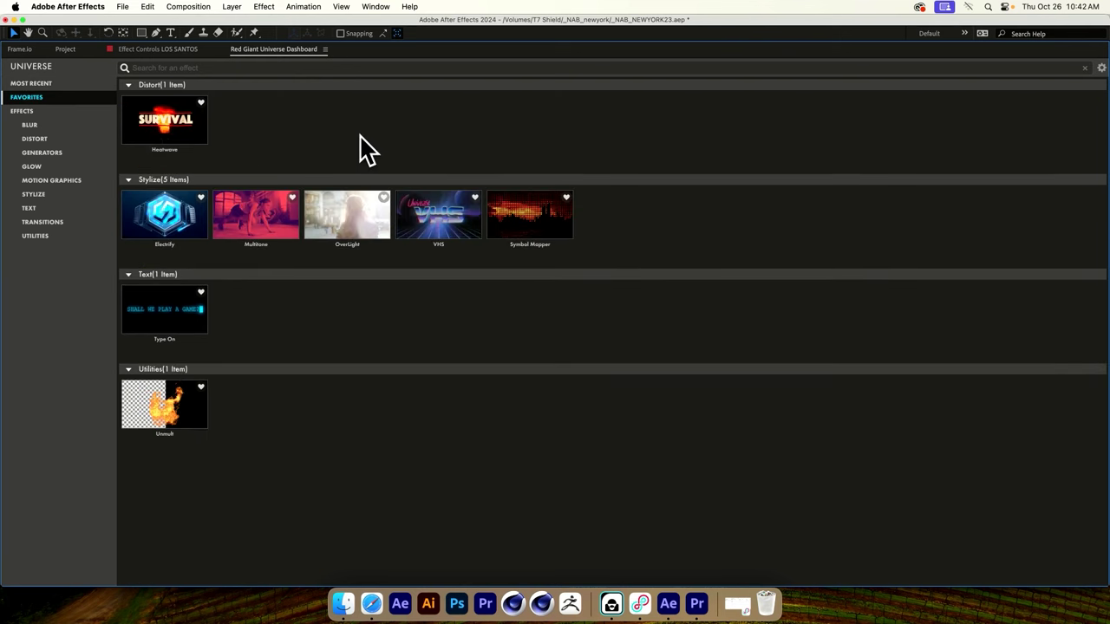
pyautogui.moveTo(168, 141)
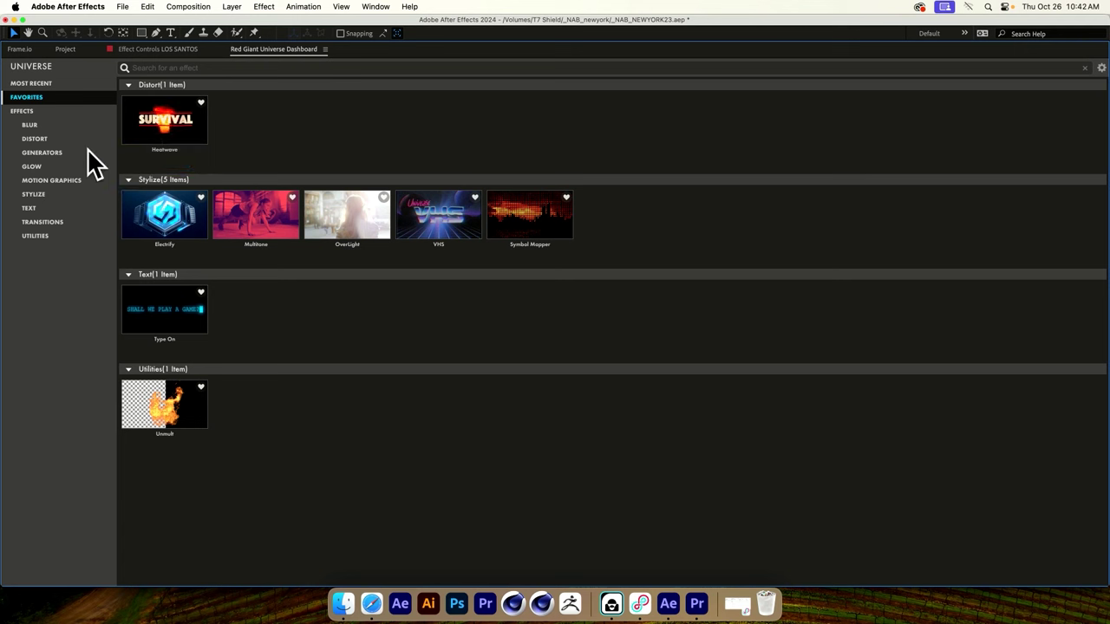
pyautogui.click(337, 68)
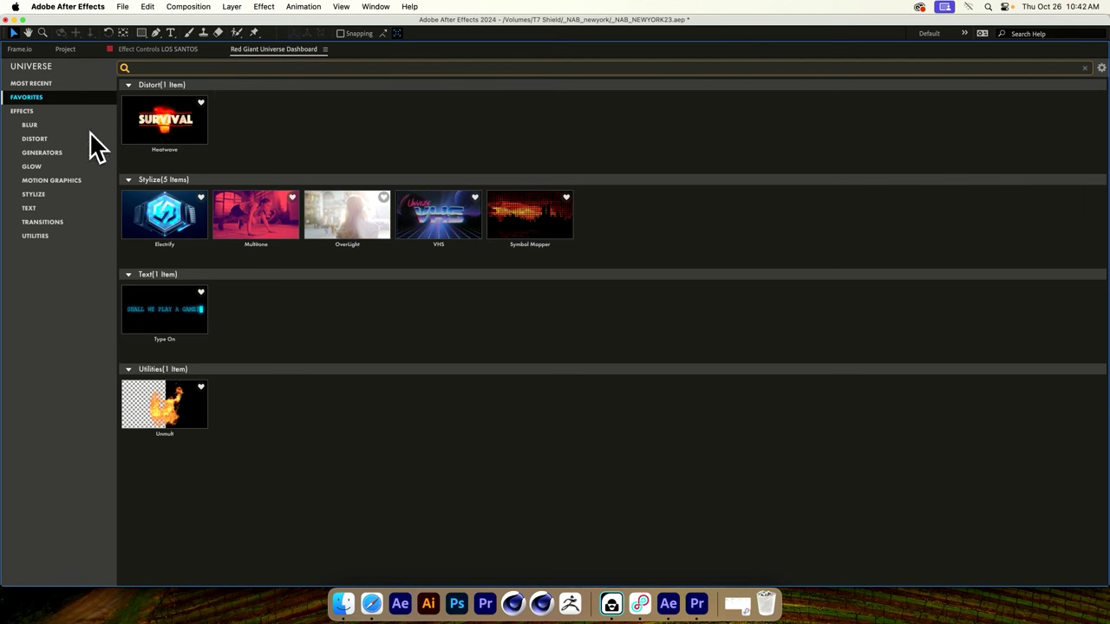
pyautogui.click(46, 84)
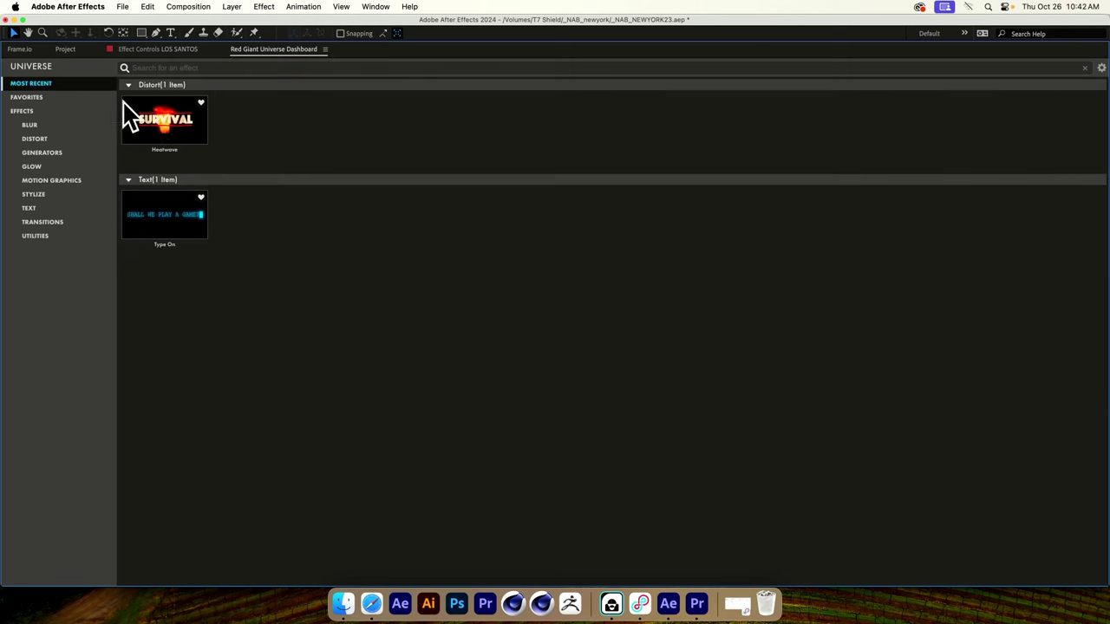
pyautogui.click(26, 111)
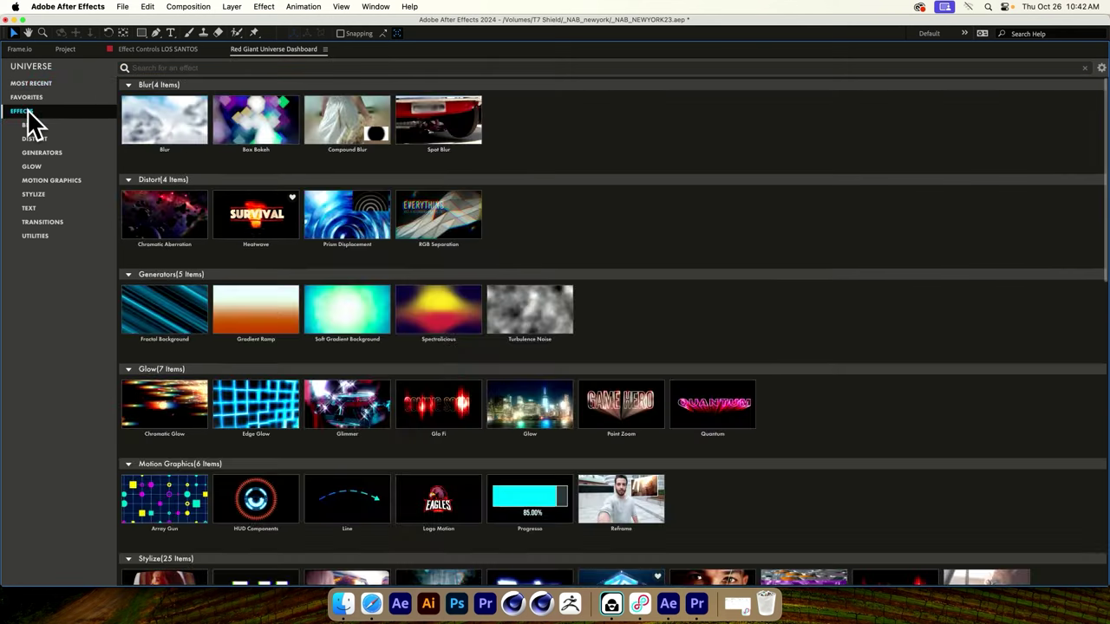
pyautogui.scroll(-3, 328, 195)
pyautogui.scroll(-5, 434, 316)
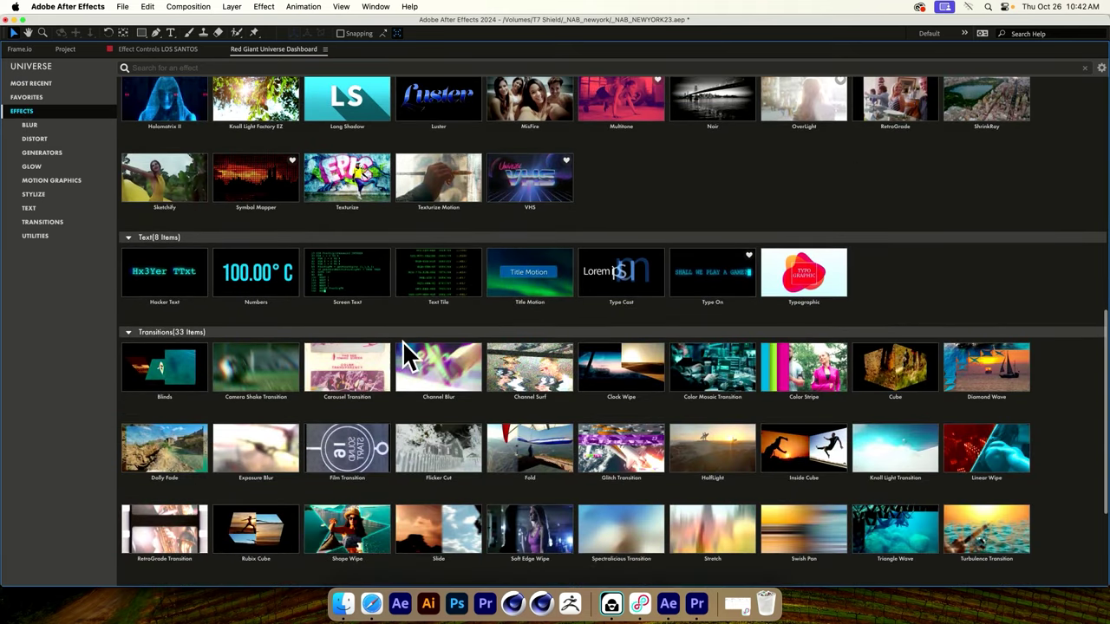
pyautogui.scroll(-1, 420, 360)
pyautogui.moveTo(173, 421)
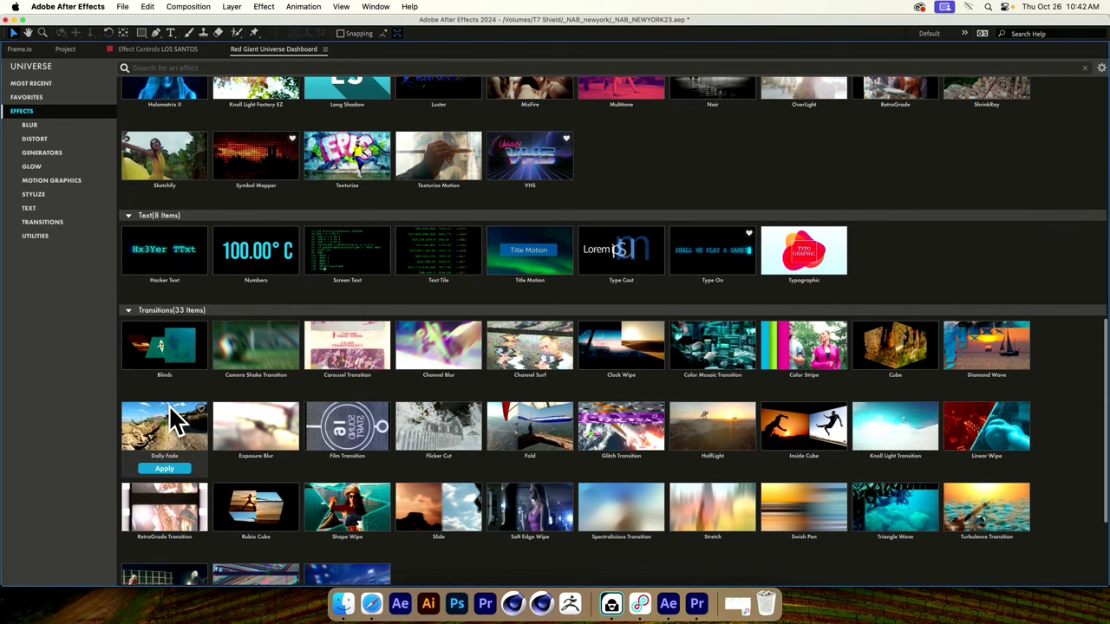
pyautogui.moveTo(230, 445)
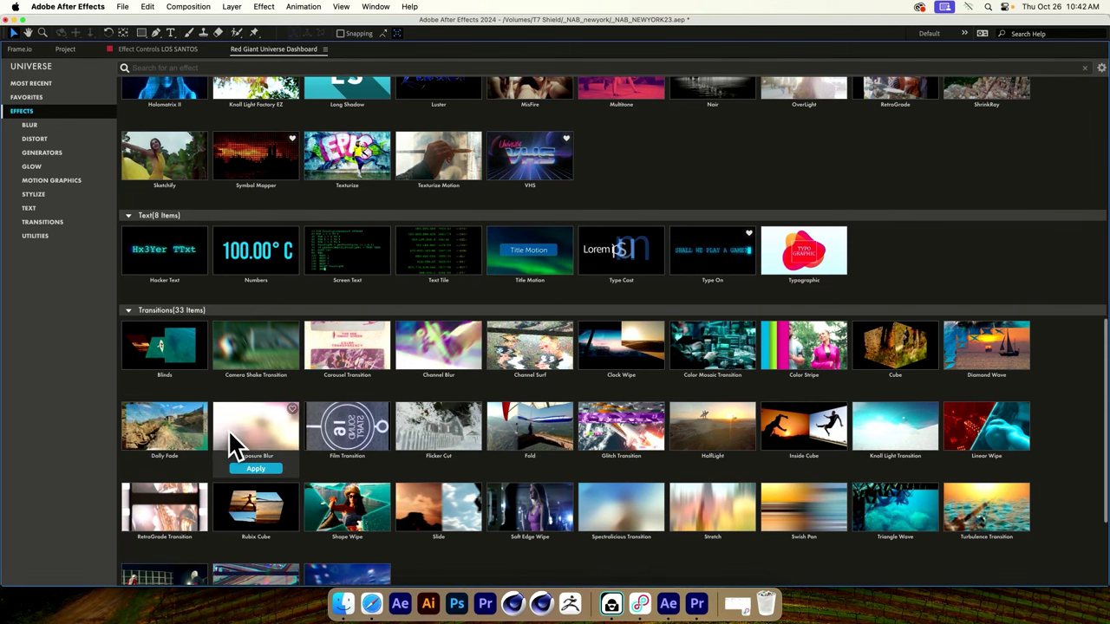
pyautogui.click(230, 443)
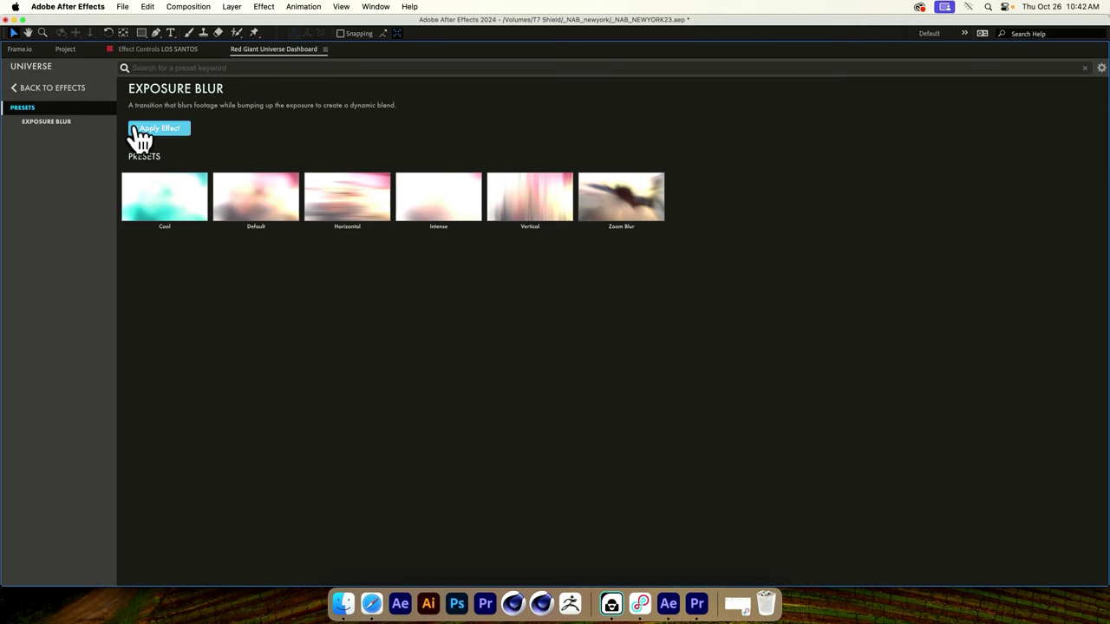
pyautogui.click(18, 88)
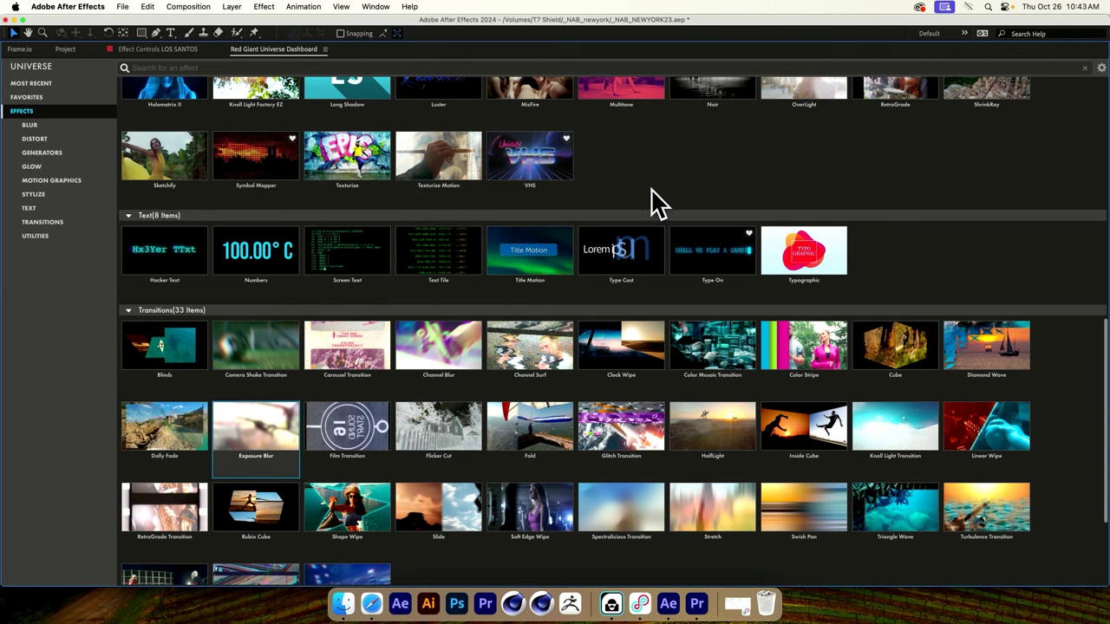
pyautogui.scroll(2, 750, 206)
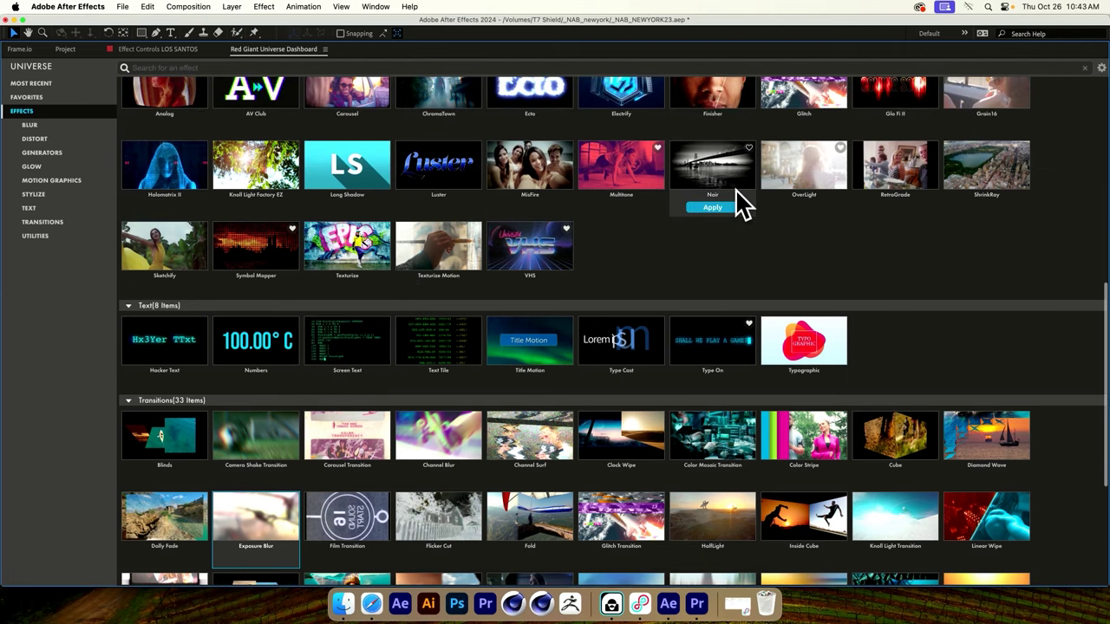
pyautogui.scroll(3, 733, 195)
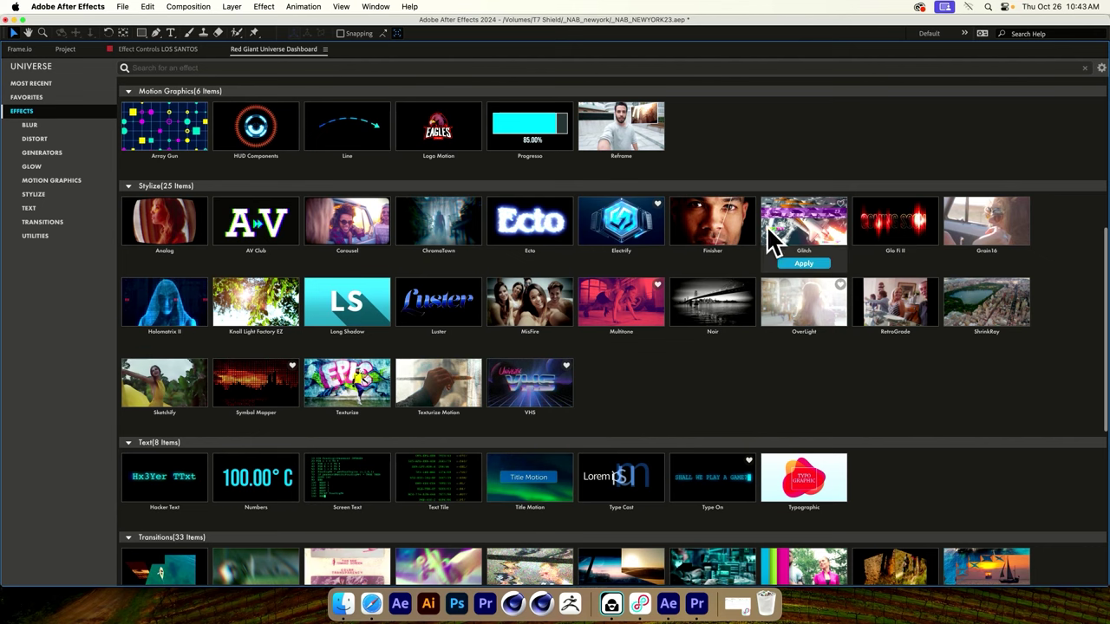
pyautogui.scroll(1, 727, 161)
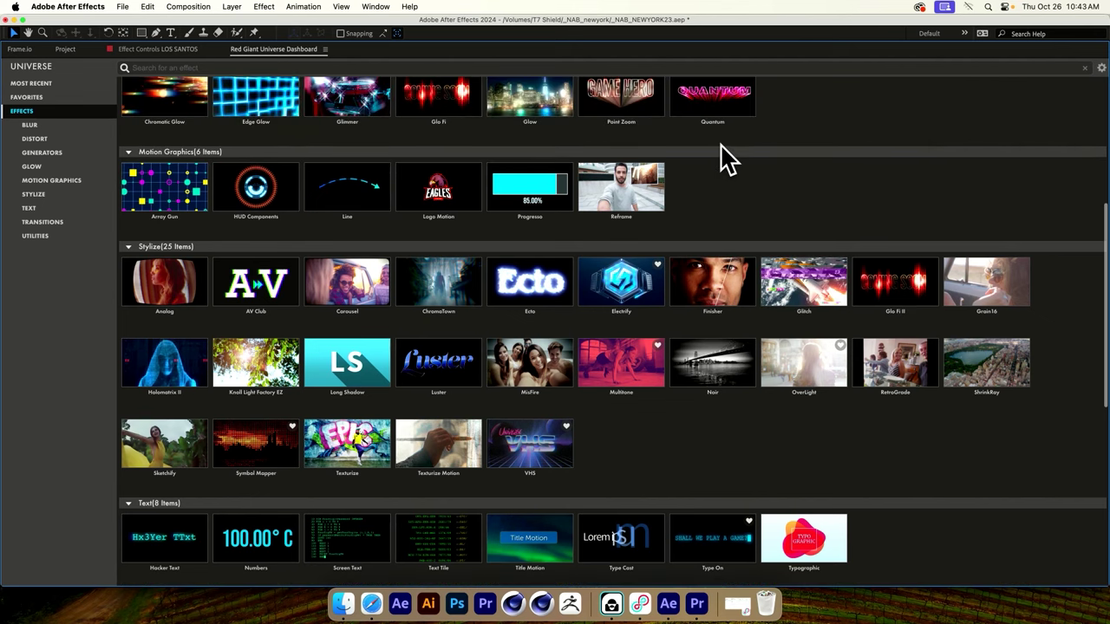
pyautogui.scroll(5, 785, 173)
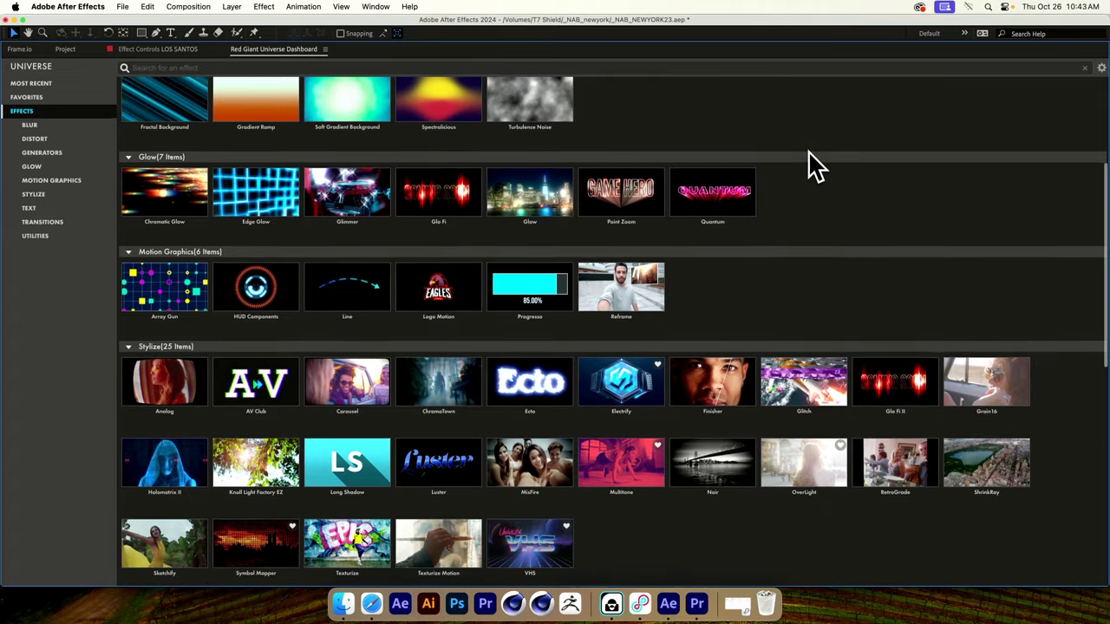
pyautogui.scroll(1, 772, 179)
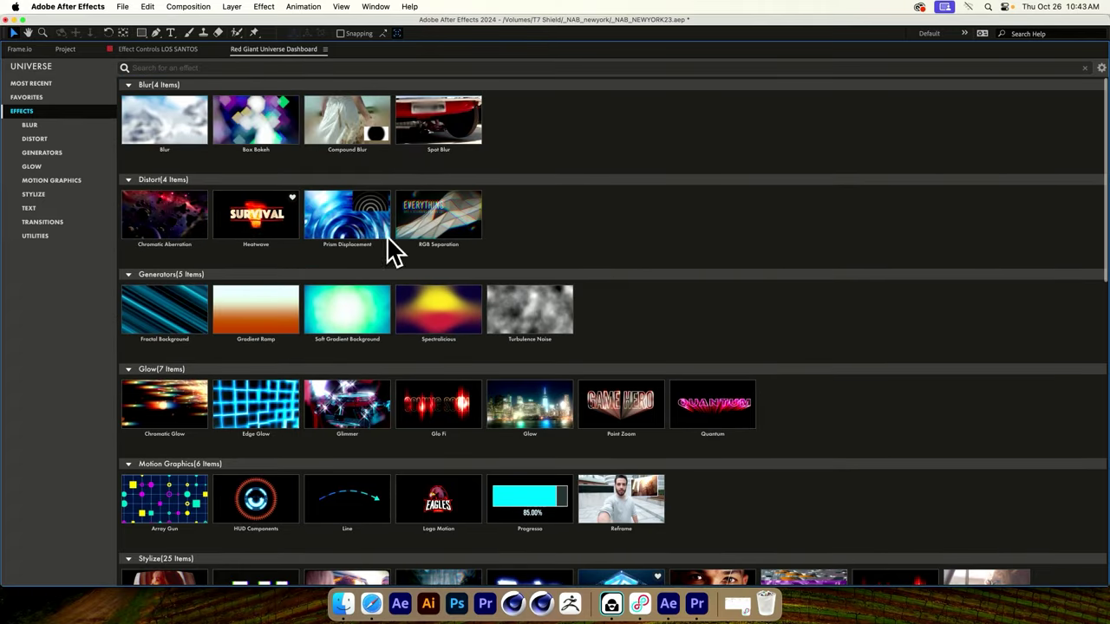
pyautogui.click(149, 50)
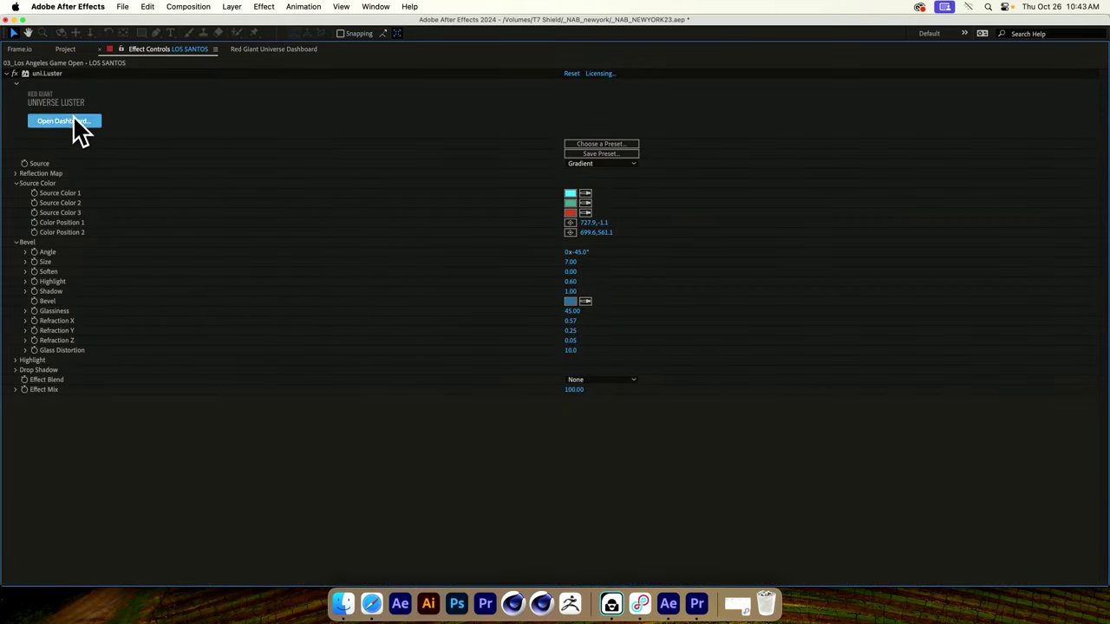
pyautogui.click(263, 52)
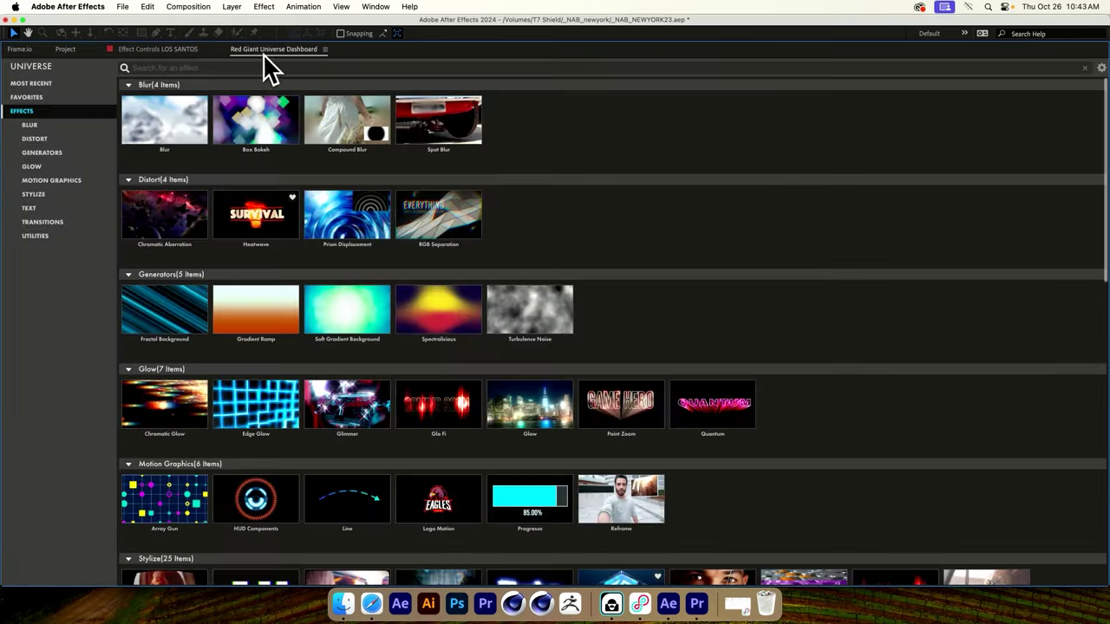
pyautogui.click(34, 209)
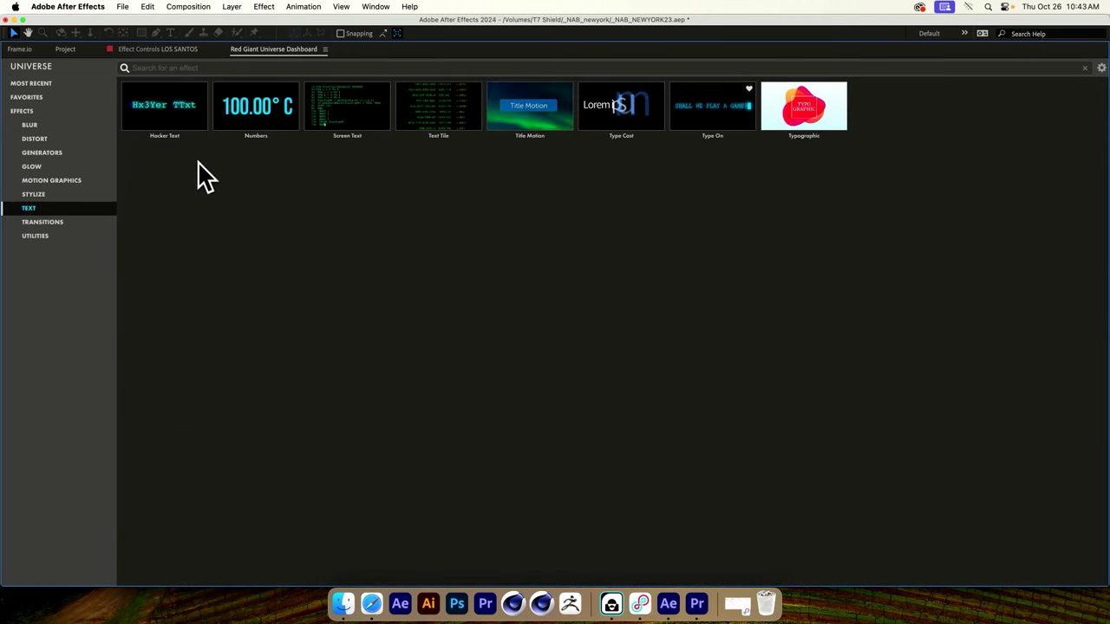
pyautogui.click(34, 194)
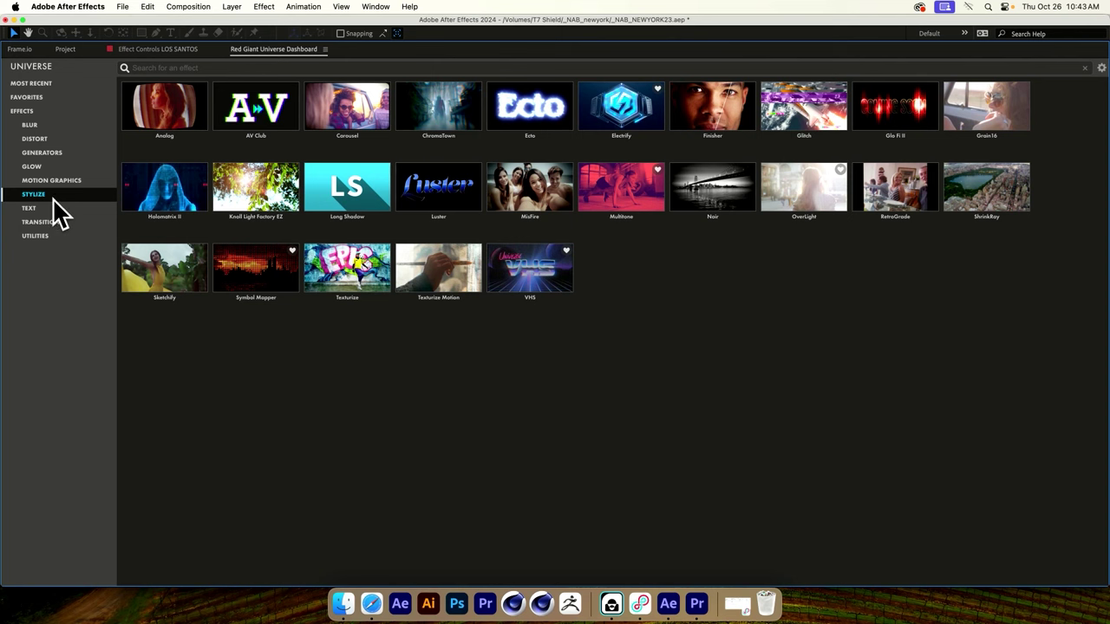
pyautogui.click(26, 108)
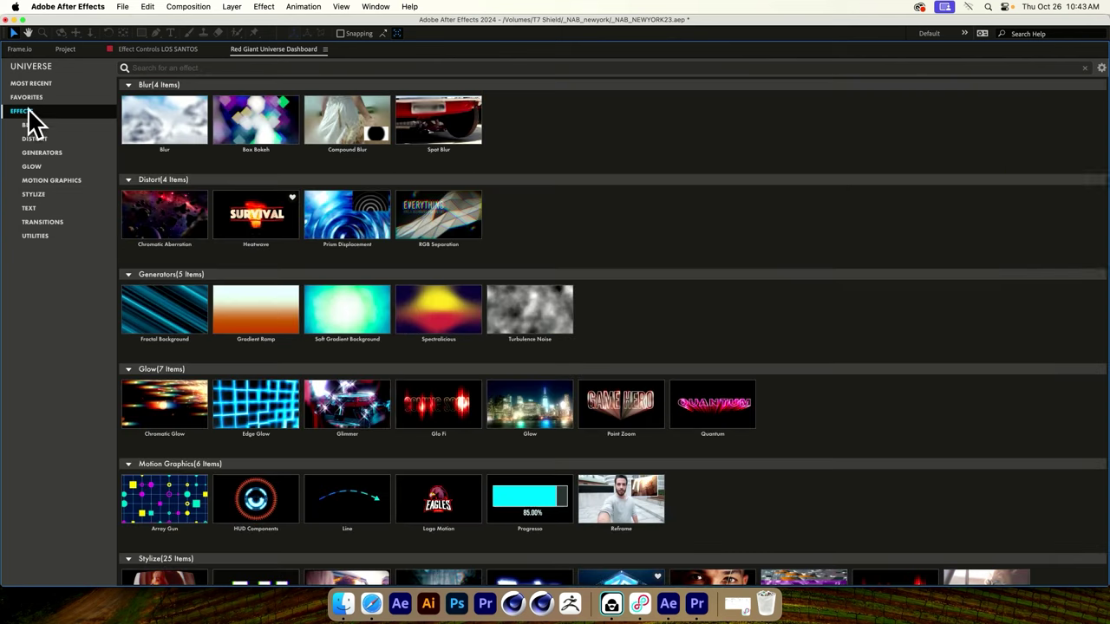
pyautogui.click(224, 67)
# Step: Search the Universe effects for 'lust' and view the Luster preset gallery
pyautogui.write('luste')
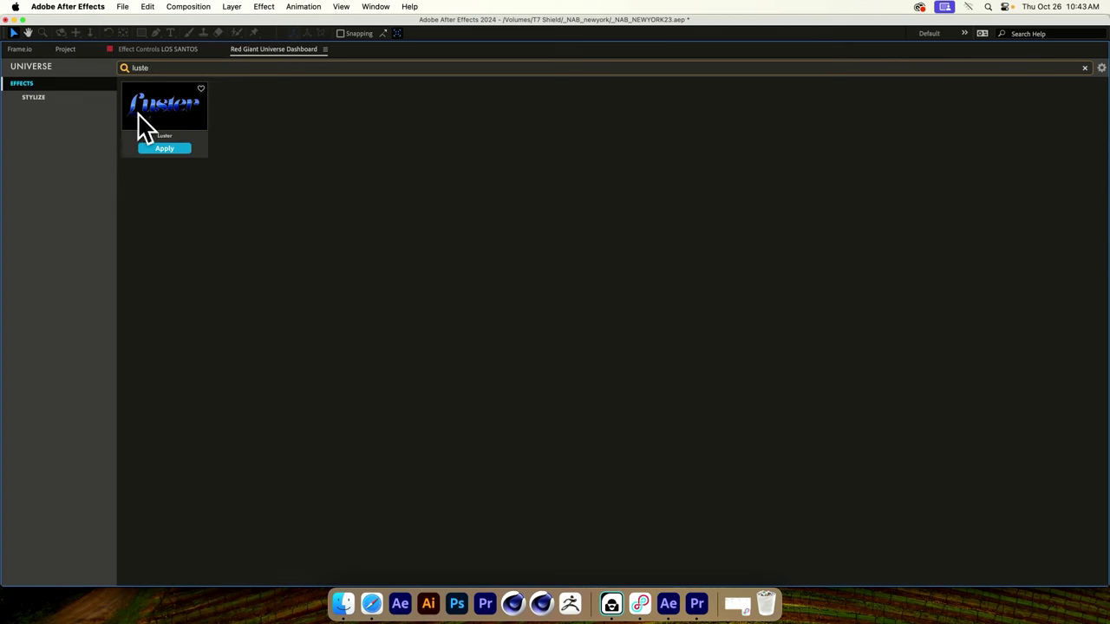
pyautogui.click(144, 115)
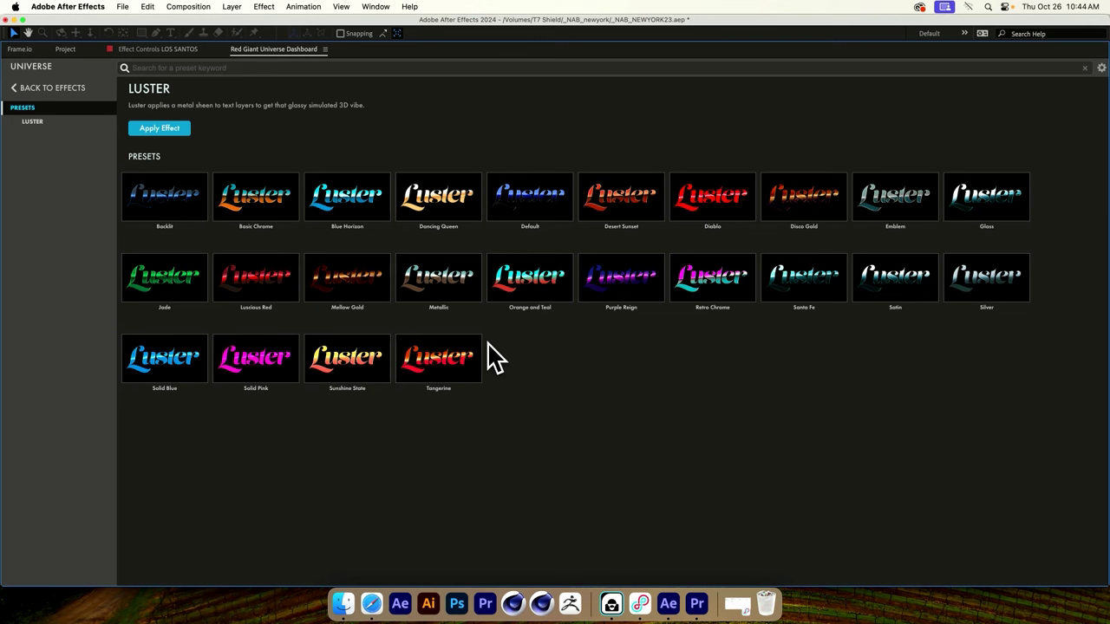
pyautogui.moveTo(478, 218)
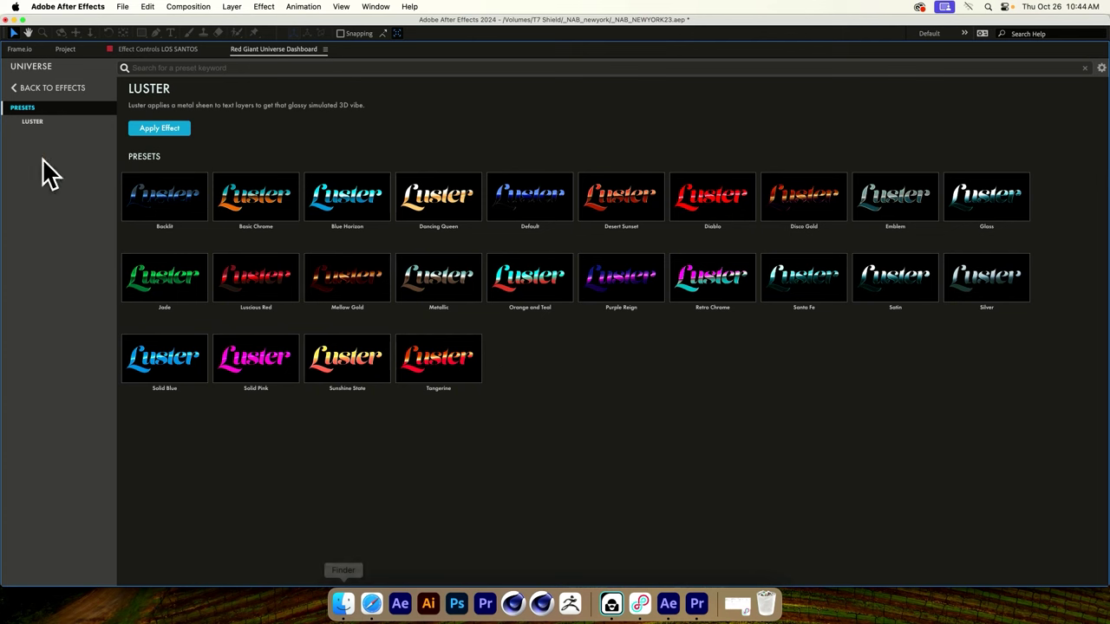
# Step: Return to the Luster Effect Controls, restore the normal layout, and move to 0:00:02:23
pyautogui.click(144, 49)
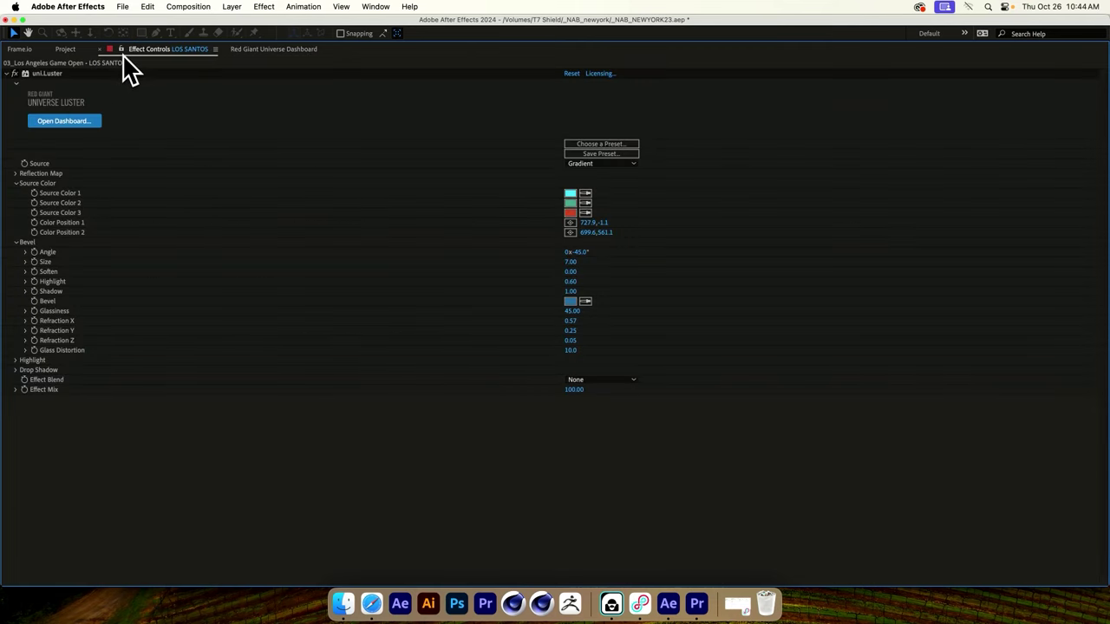
pyautogui.press('`')
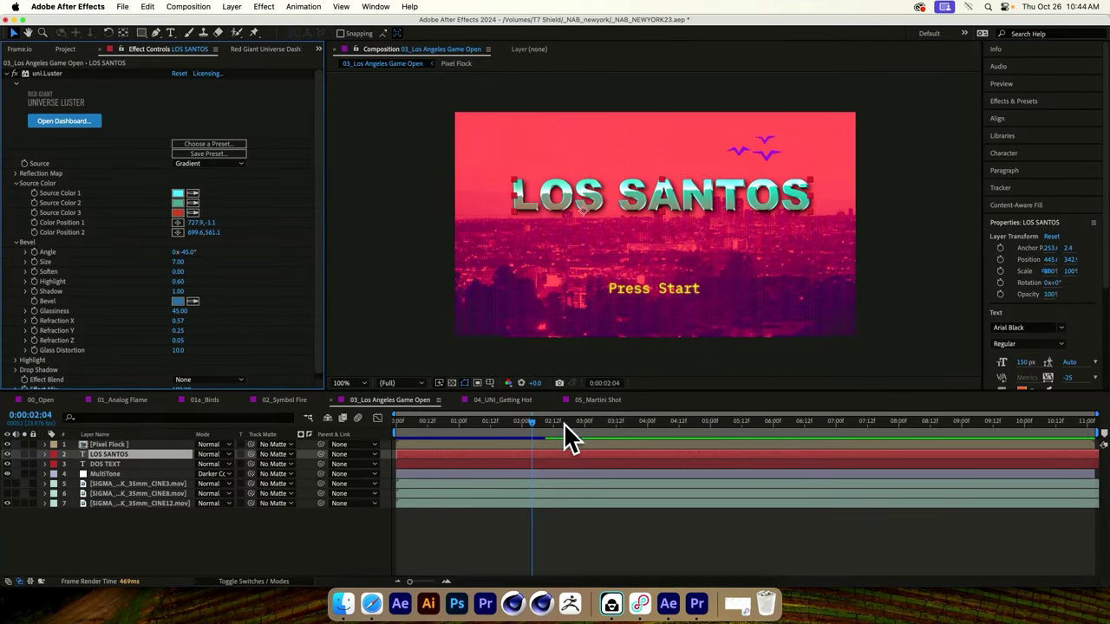
pyautogui.moveTo(564, 422); pyautogui.dragTo(582, 422)
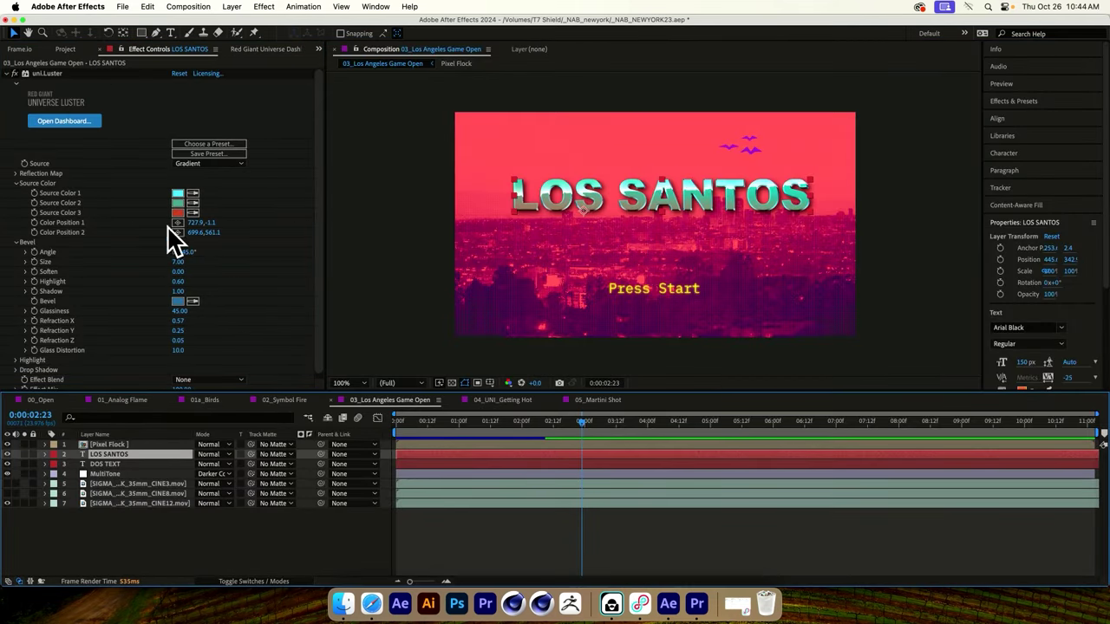
# Step: Scrub uni.Luster's Color Position 2 Y value until it reads 699.6,526.1
pyautogui.click(217, 234)
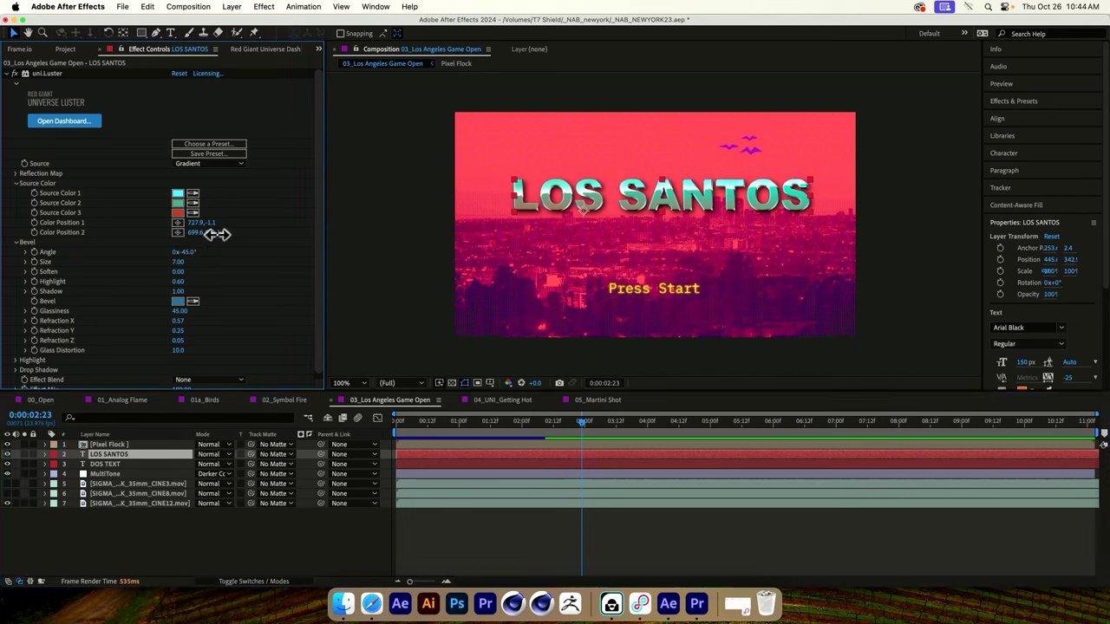
pyautogui.moveTo(217, 235); pyautogui.dragTo(181, 248)
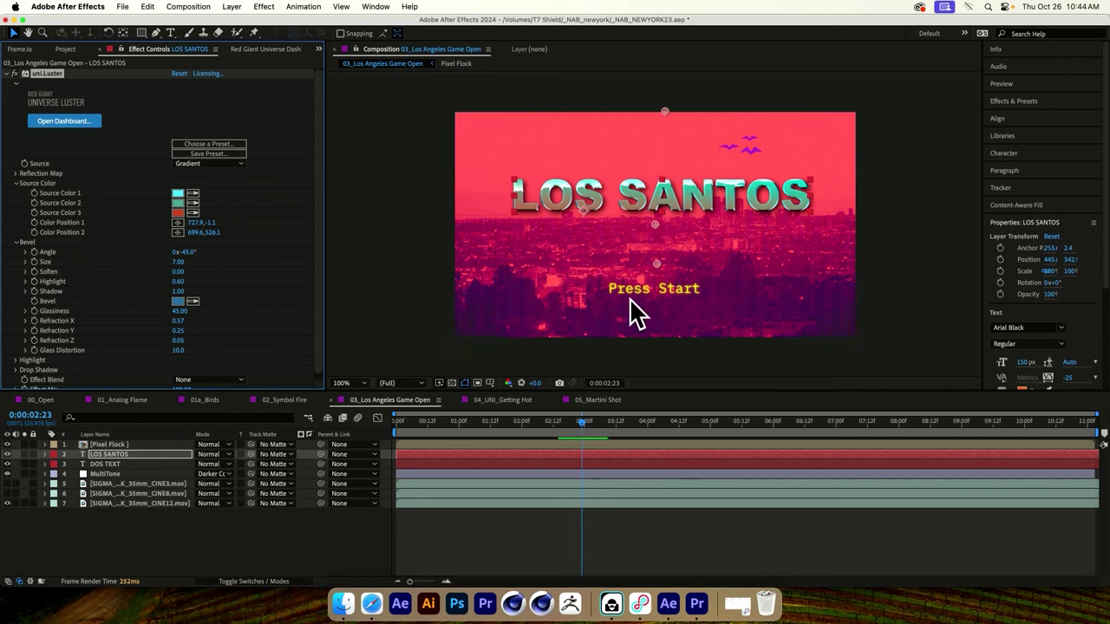
# Step: Drag the Color Position 2 point on the zoomed-in title to 712.6,581.1, then zoom back to 100%
pyautogui.press('.')
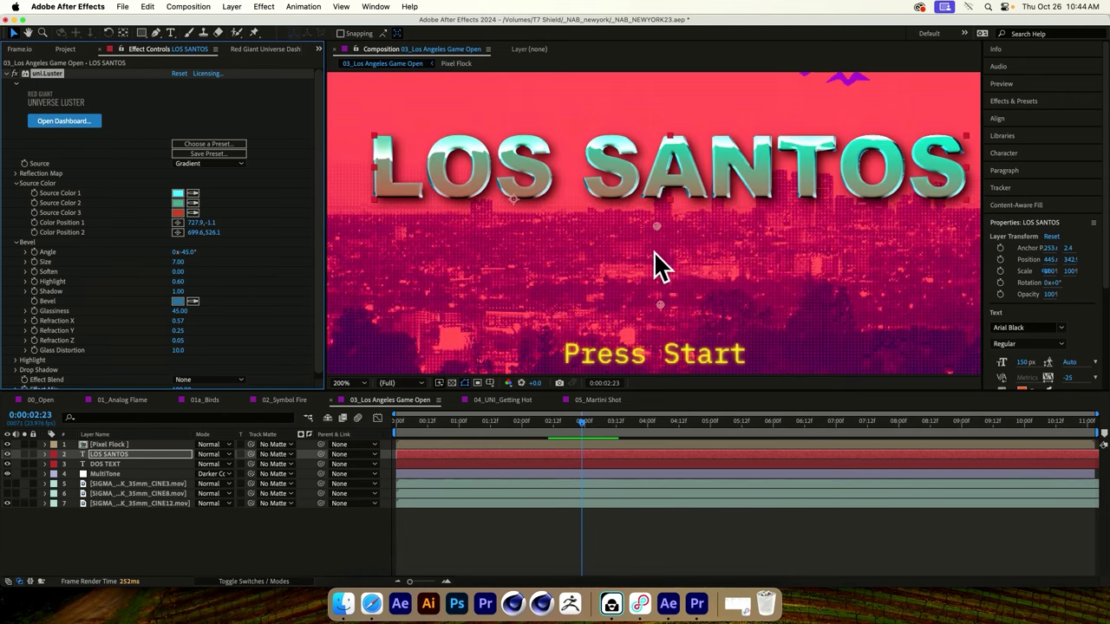
pyautogui.moveTo(660, 304)
pyautogui.mouseDown()
pyautogui.moveTo(733, 313)
pyautogui.moveTo(743, 389)
pyautogui.moveTo(689, 356)
pyautogui.moveTo(652, 292)
pyautogui.moveTo(650, 318)
pyautogui.moveTo(668, 337)
pyautogui.mouseUp()
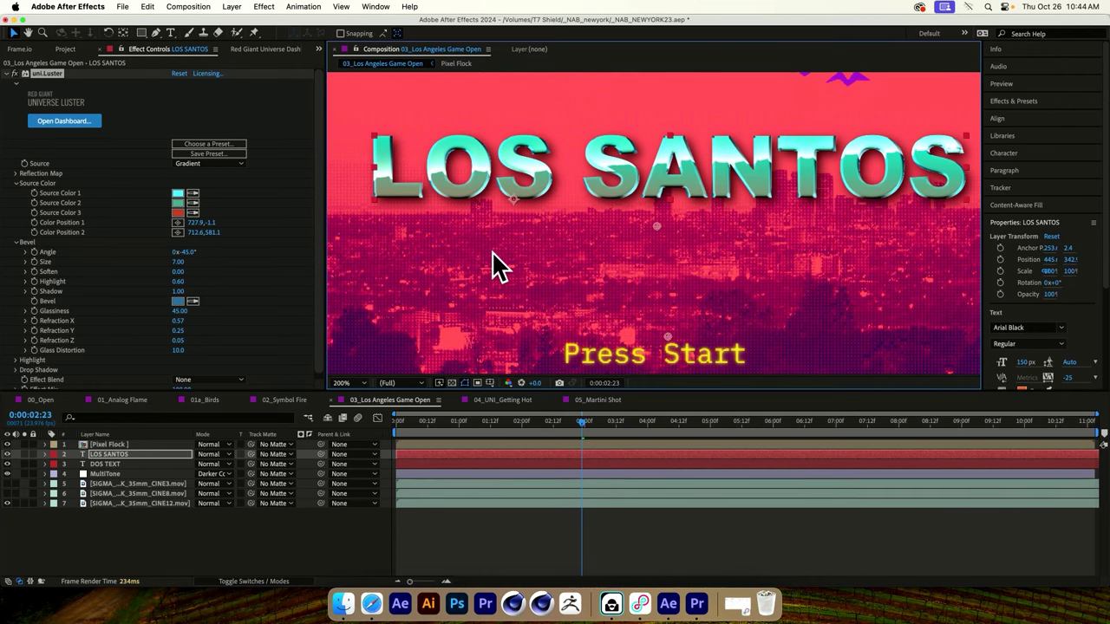
pyautogui.press(',')
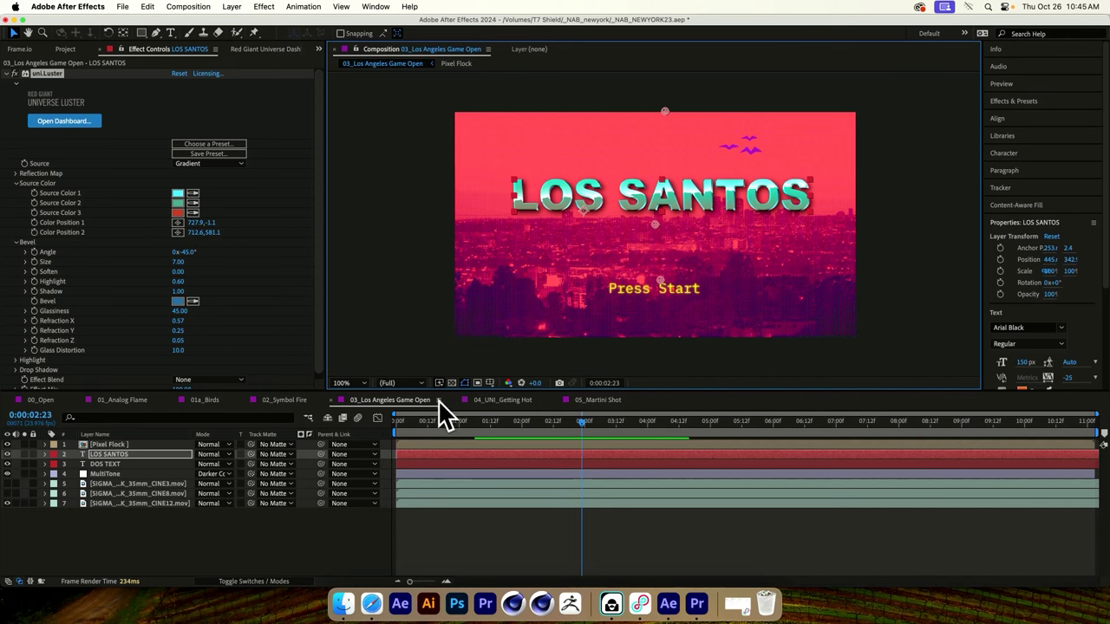
# Step: Open 04_UNI_Getting Hot, play and stop its thermometer preview, then rewind to 0
pyautogui.click(487, 399)
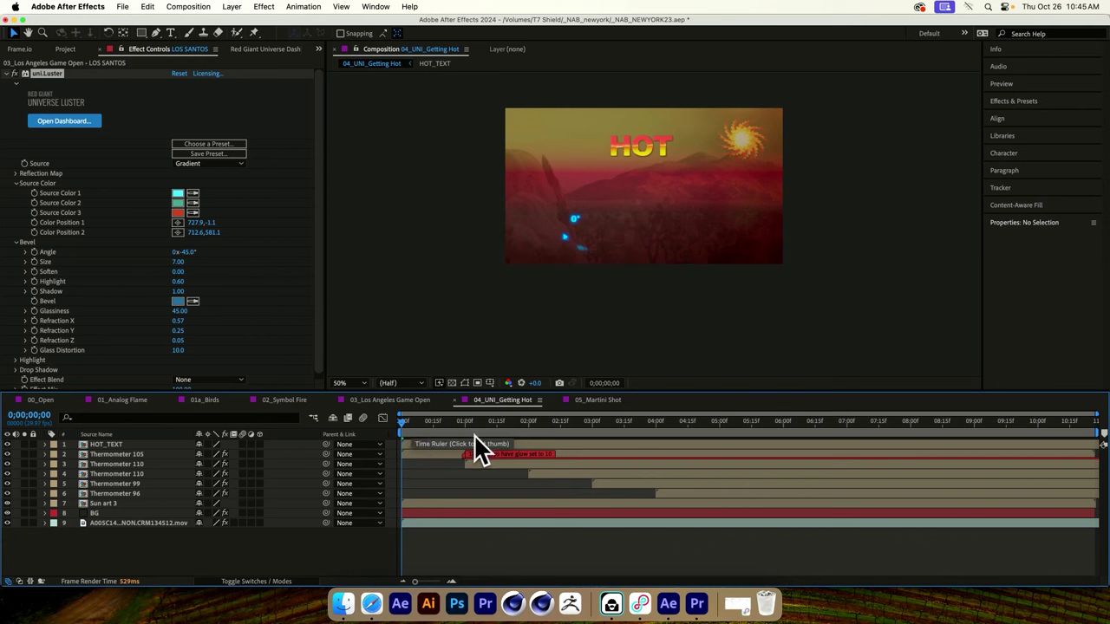
pyautogui.press('space')
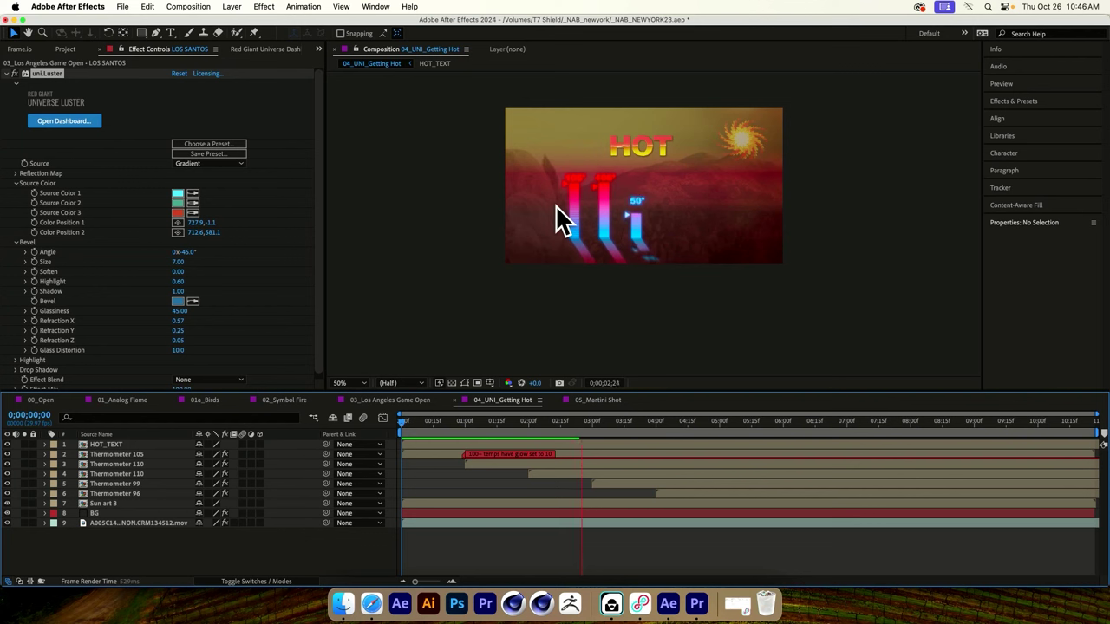
pyautogui.press('space')
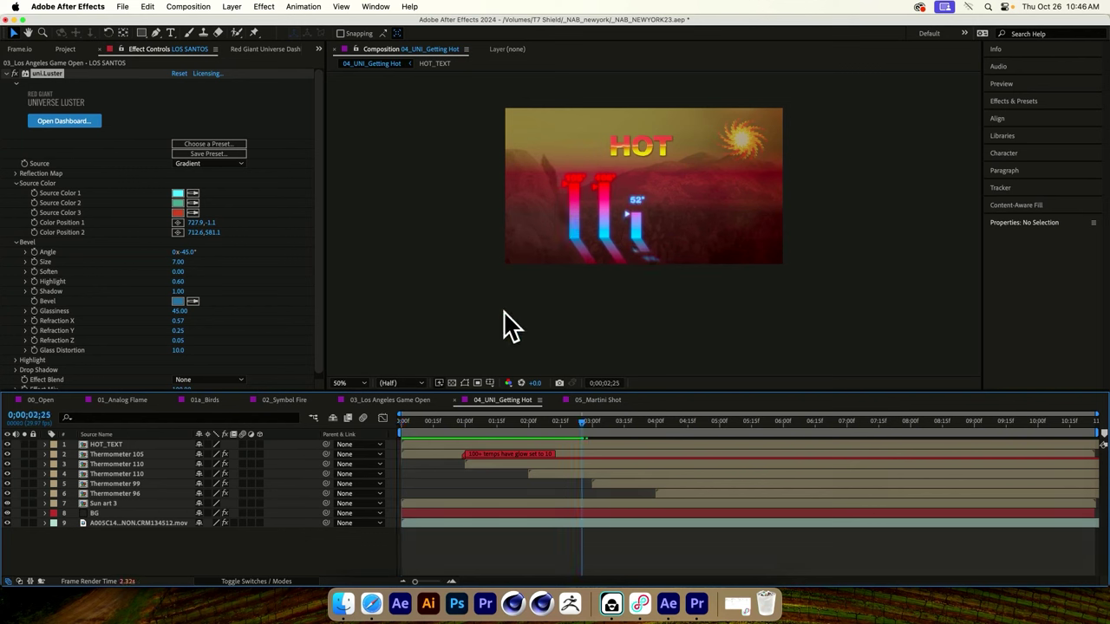
pyautogui.moveTo(514, 417); pyautogui.dragTo(392, 424)
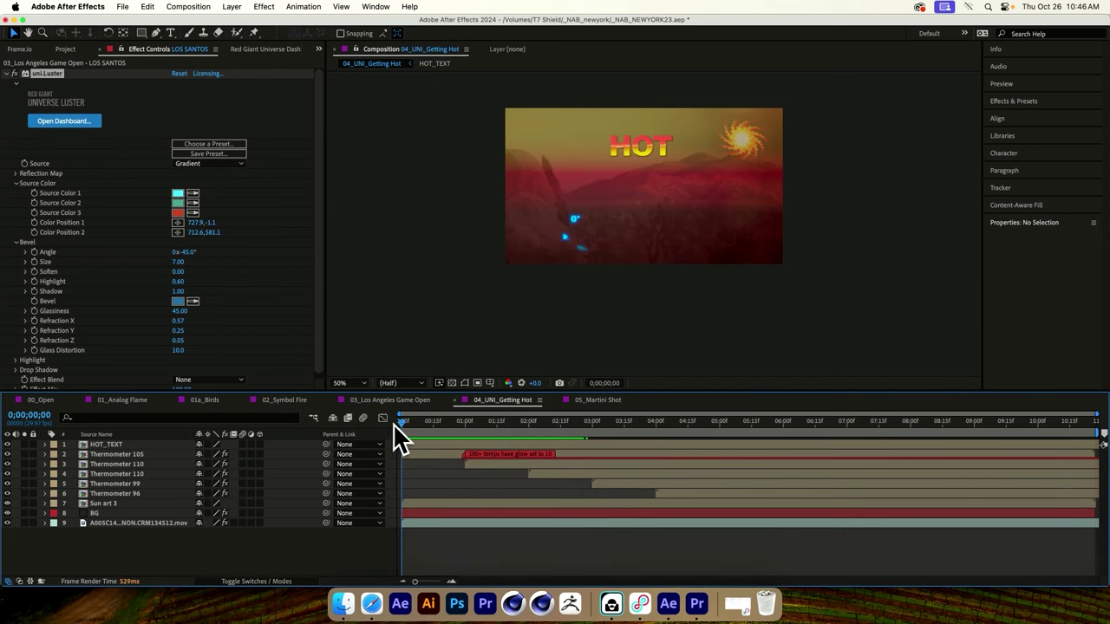
pyautogui.doubleClick(83, 453)
pyautogui.moveTo(425, 421); pyautogui.dragTo(377, 458)
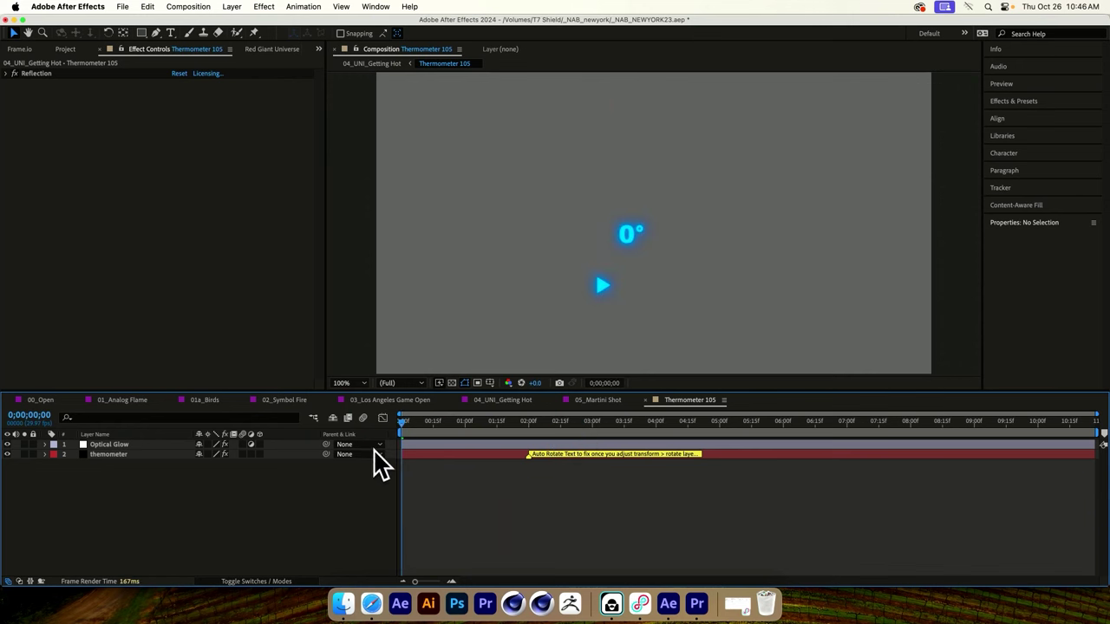
pyautogui.click(111, 445)
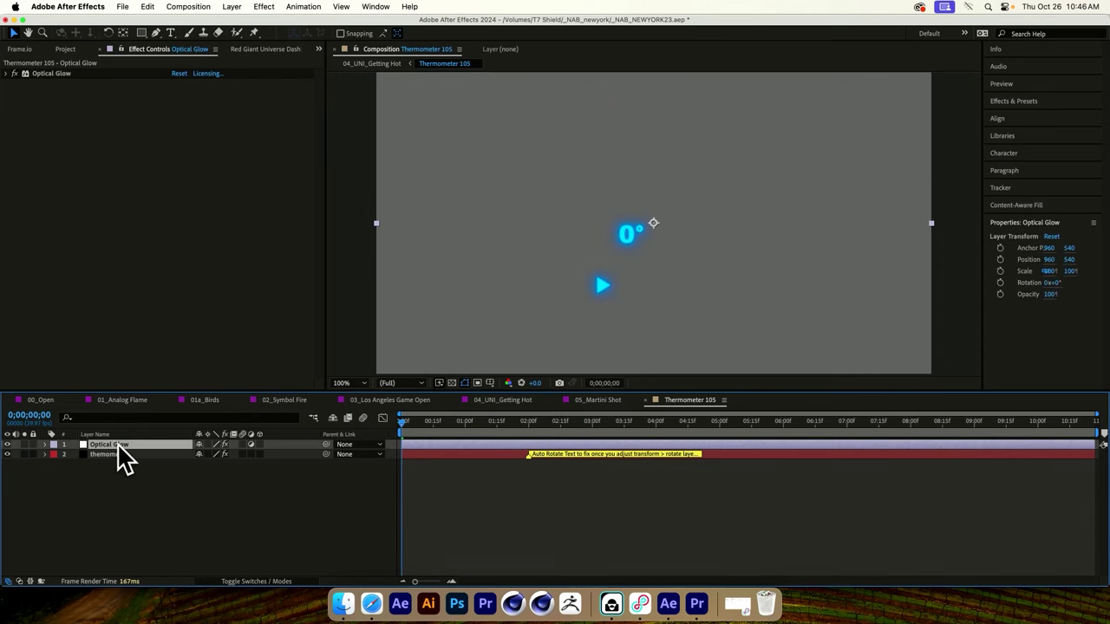
pyautogui.click(124, 454)
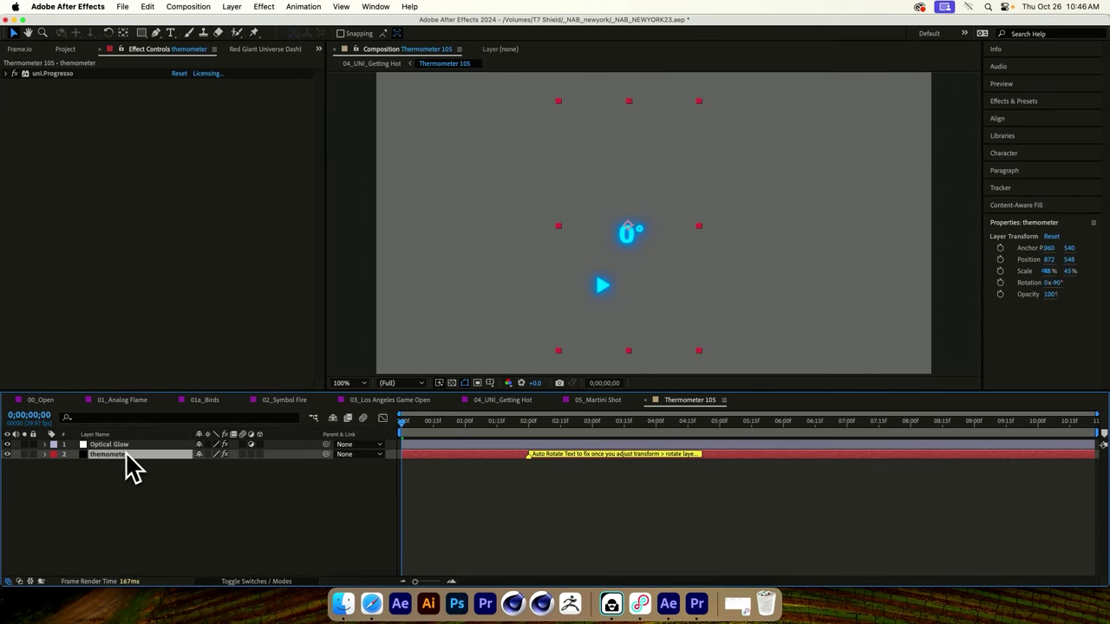
pyautogui.click(131, 482)
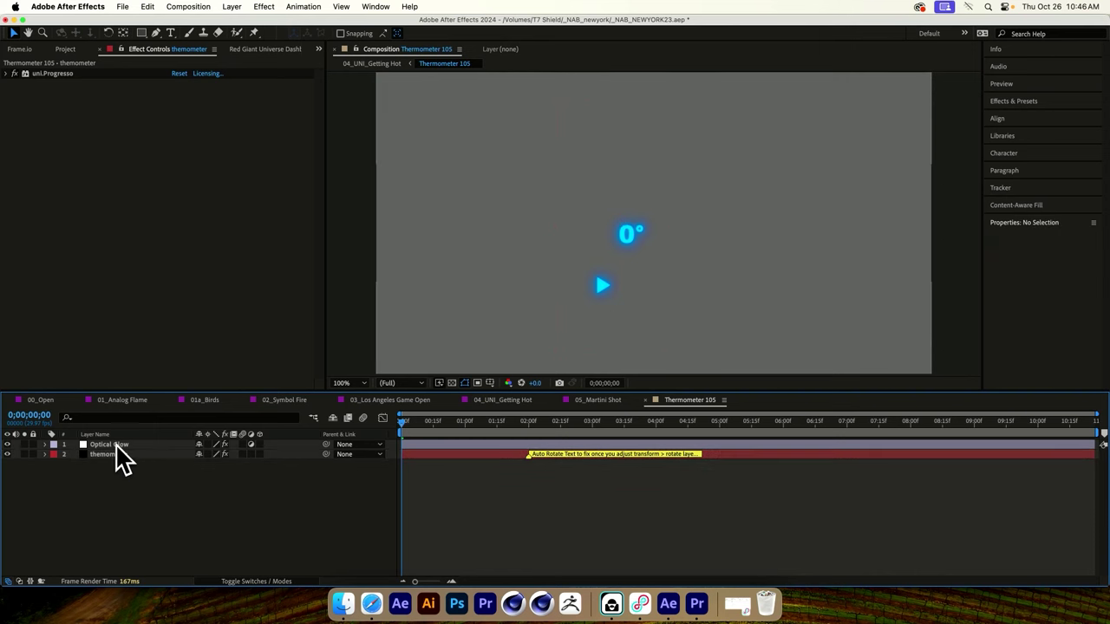
pyautogui.click(115, 444)
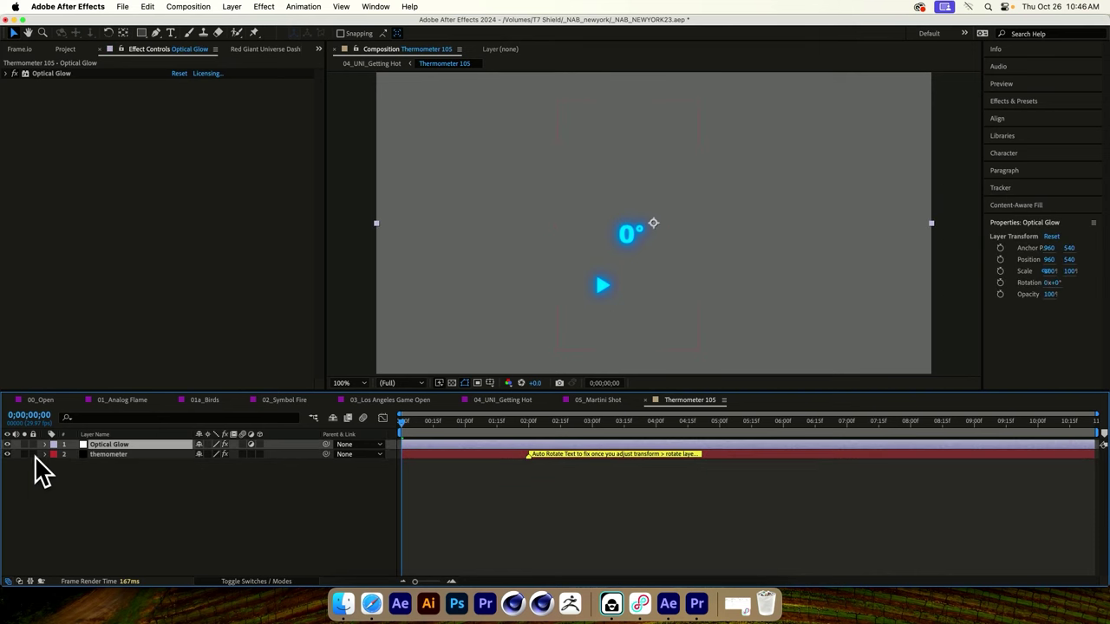
pyautogui.click(7, 444)
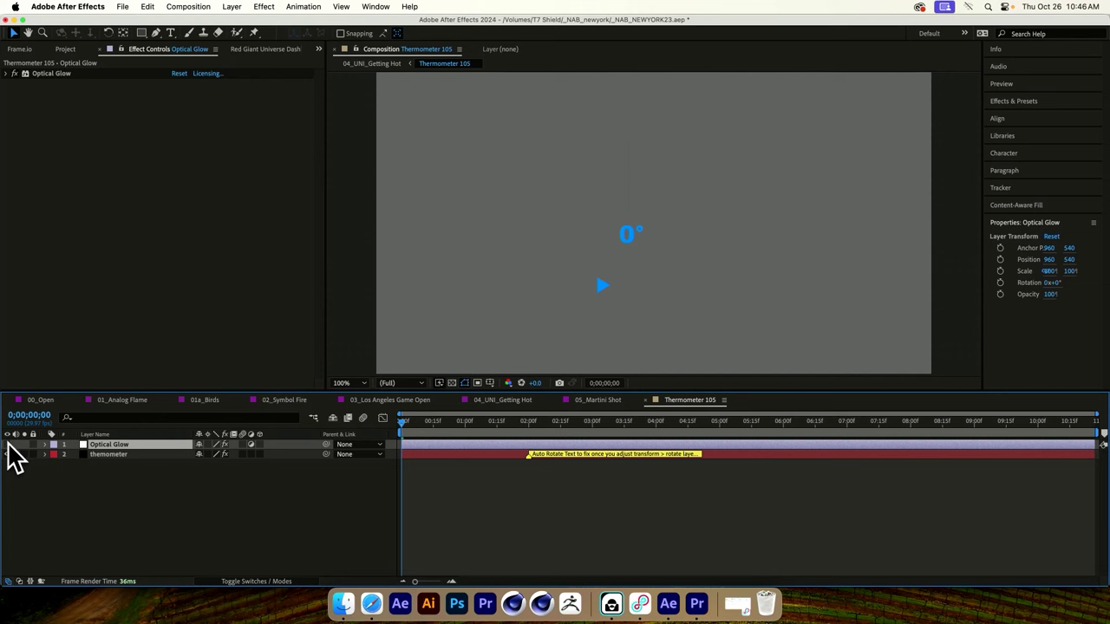
pyautogui.moveTo(493, 421); pyautogui.dragTo(646, 421)
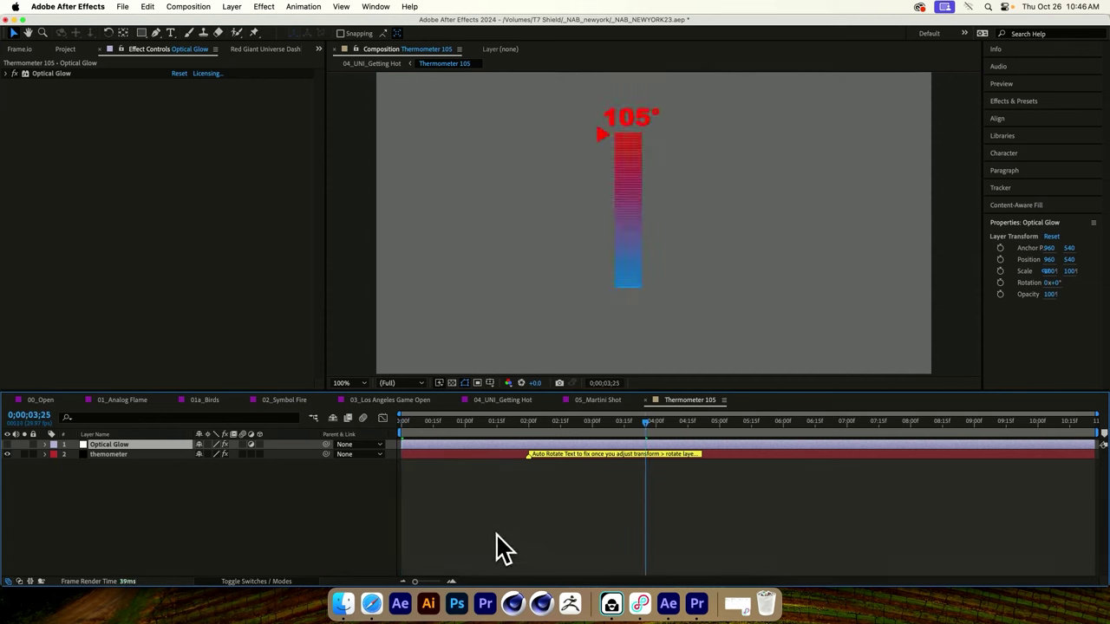
pyautogui.click(8, 444)
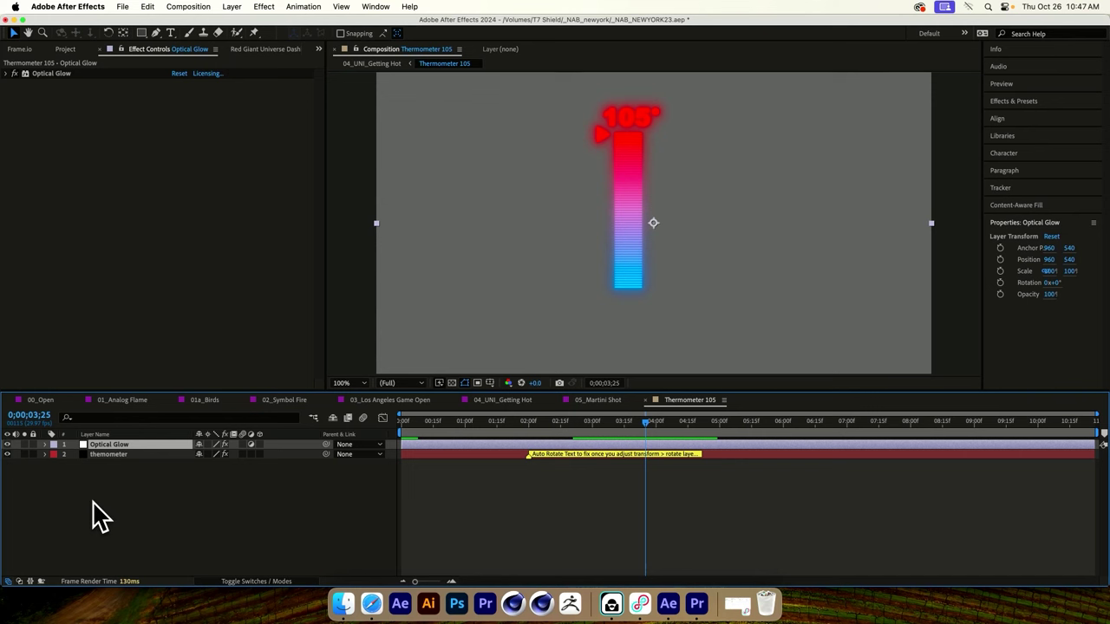
pyautogui.moveTo(563, 421); pyautogui.dragTo(452, 424)
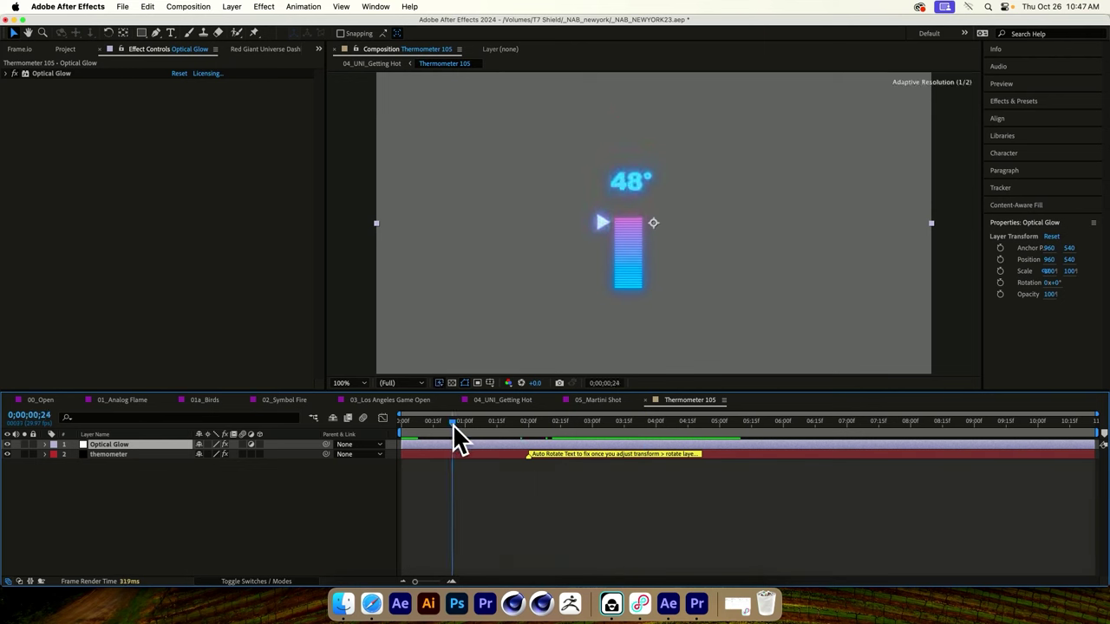
pyautogui.click(104, 454)
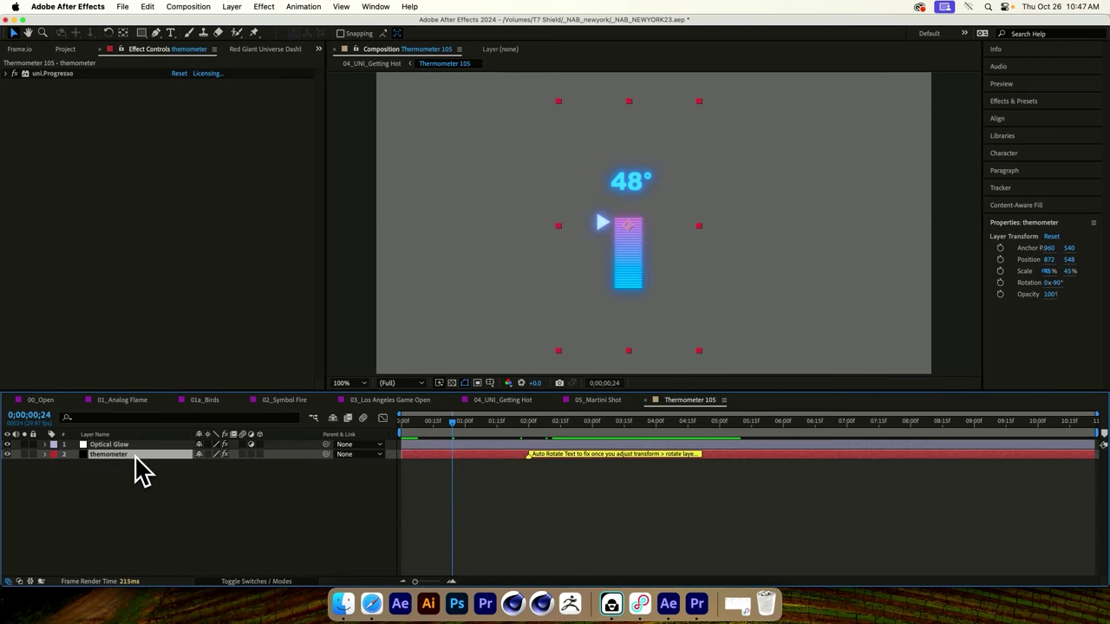
# Step: Show the themometer layer's keyframed uni.Progresso properties, scrub the animation, and expand all its effect settings
pyautogui.press('e')
pyautogui.press('u')
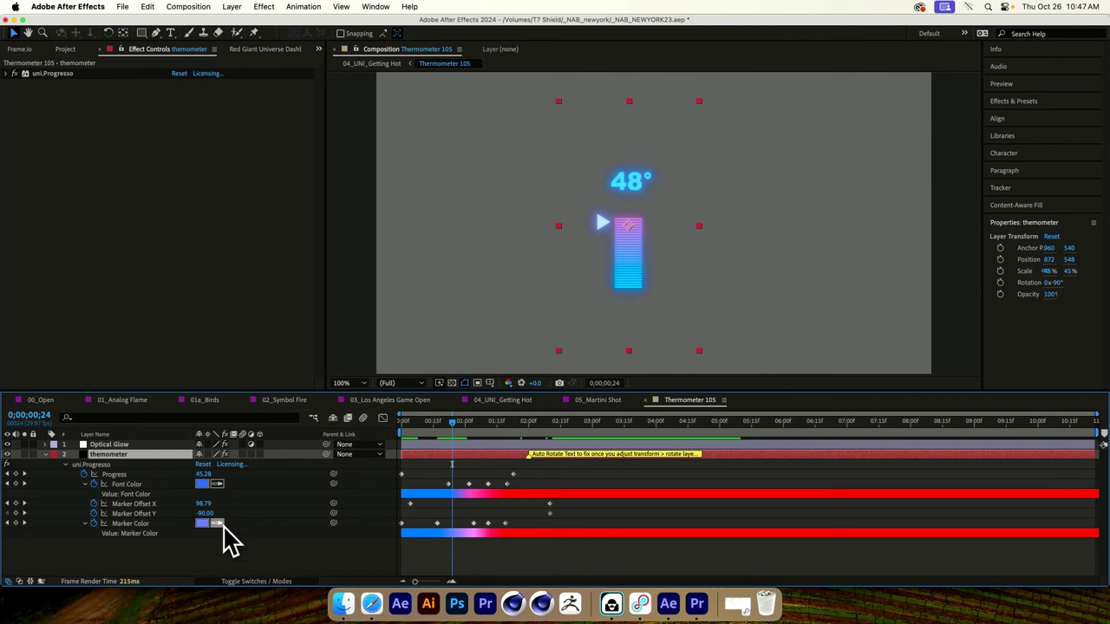
pyautogui.moveTo(449, 421); pyautogui.dragTo(379, 458)
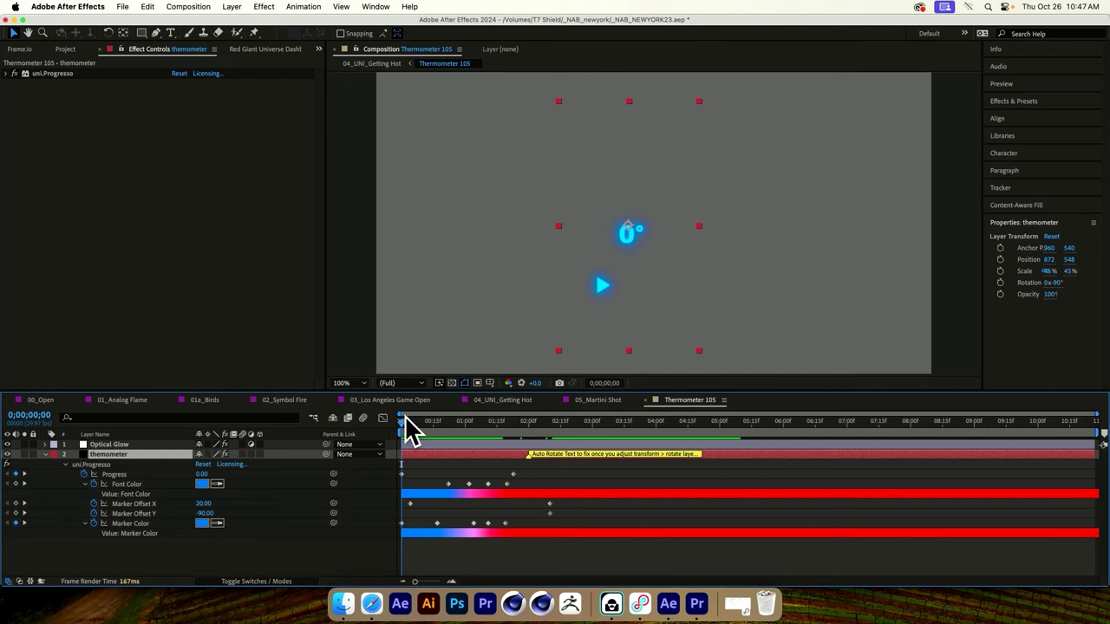
pyautogui.moveTo(405, 426); pyautogui.dragTo(550, 458)
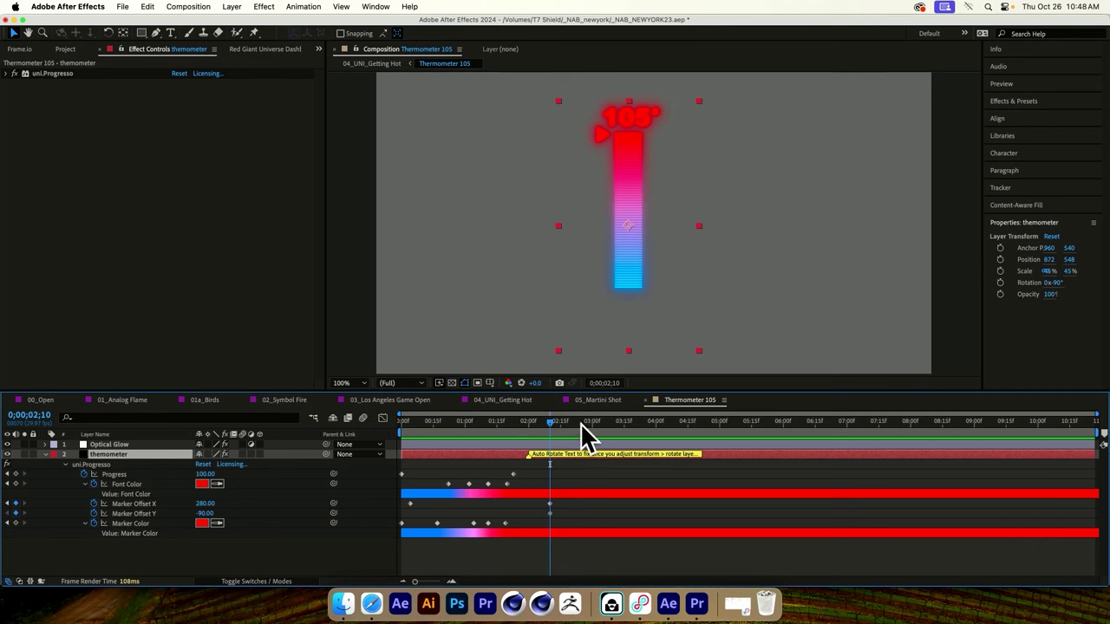
pyautogui.moveTo(556, 425); pyautogui.dragTo(396, 454)
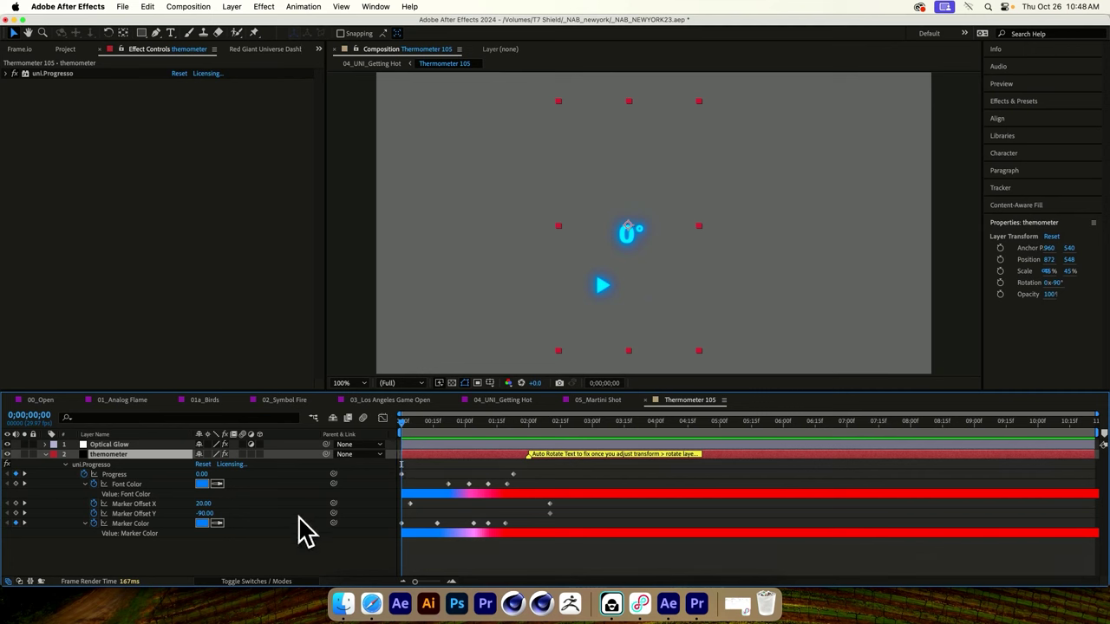
pyautogui.click(91, 465)
pyautogui.click(14, 74)
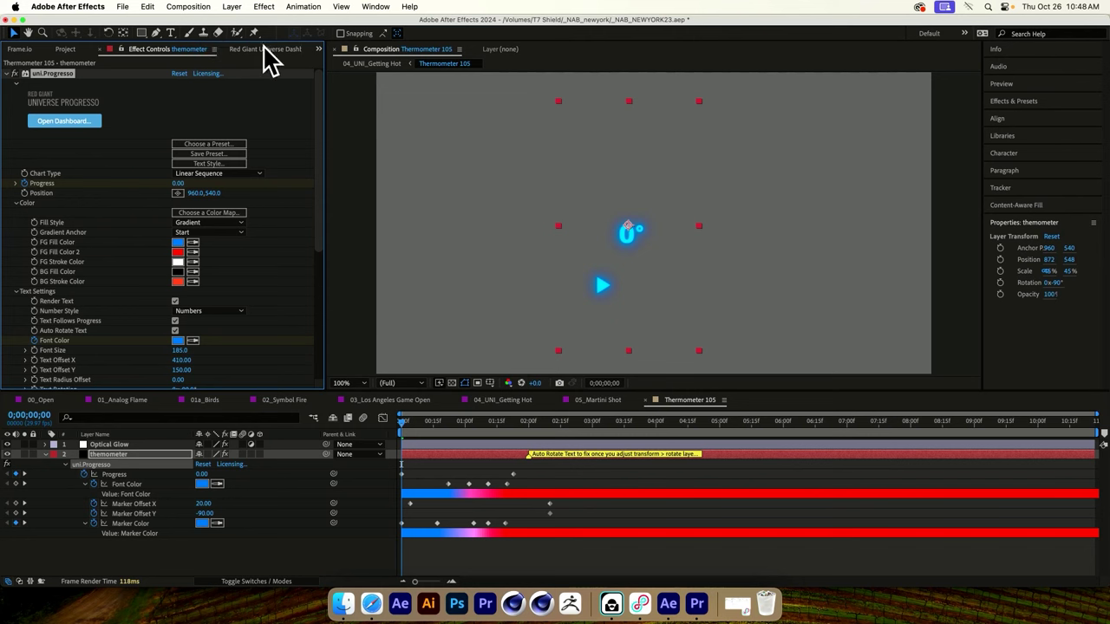
# Step: Open the Red Giant Universe Dashboard as a floating window and move it up and left
pyautogui.click(265, 49)
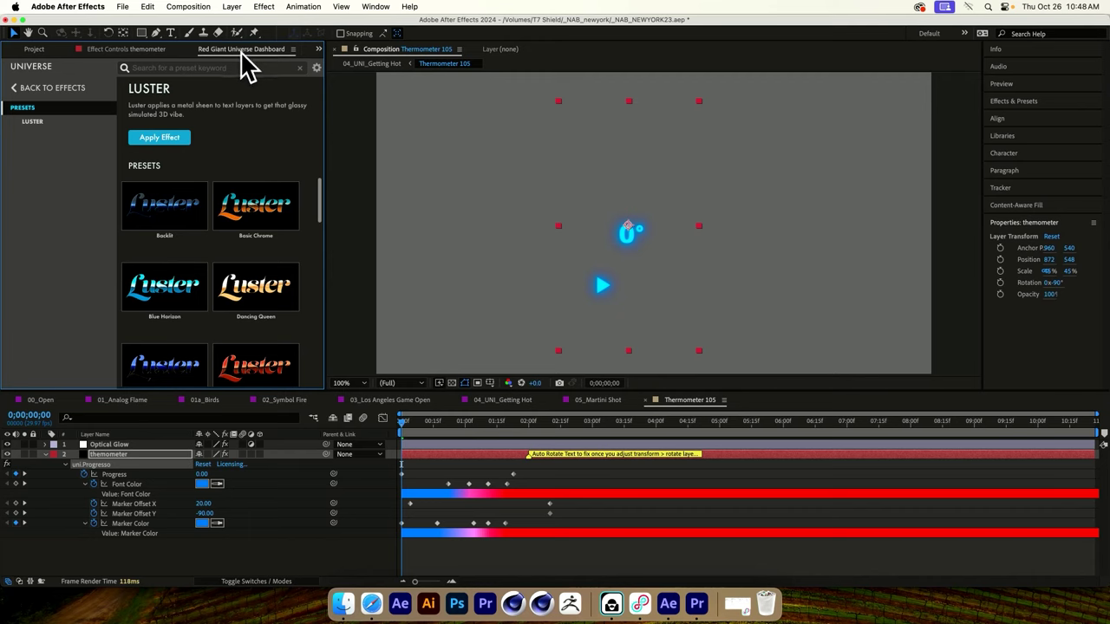
pyautogui.moveTo(242, 55); pyautogui.dragTo(333, 143)
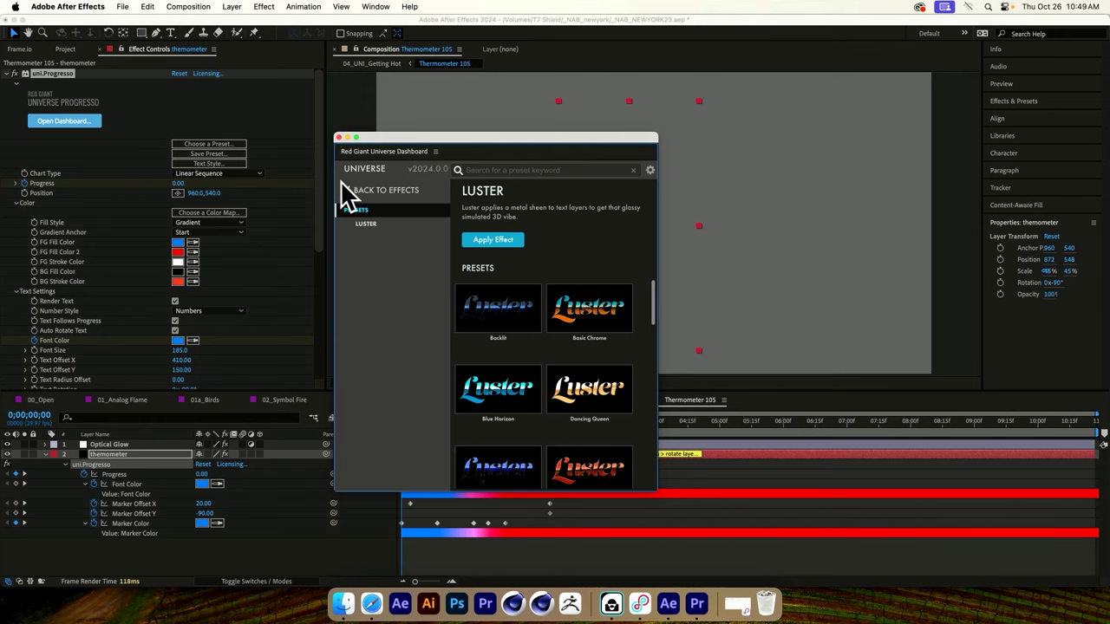
pyautogui.moveTo(373, 153); pyautogui.dragTo(199, 124)
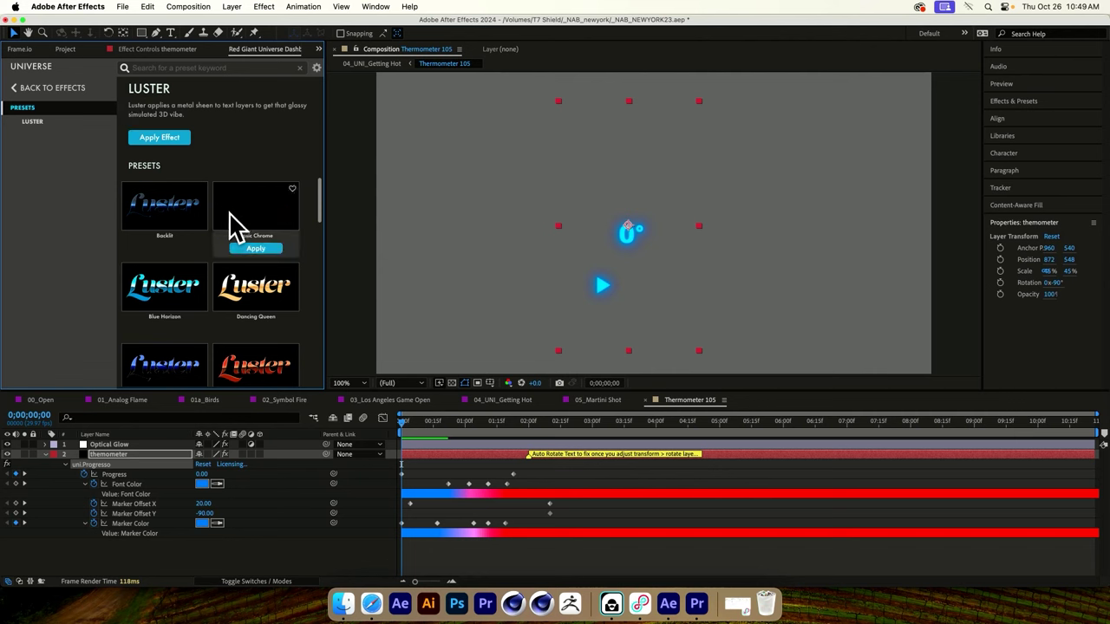
# Step: Return to all Universe effects, clear the search, and open Motion Graphics > Progresso
pyautogui.scroll(-1, 229, 251)
pyautogui.click(56, 87)
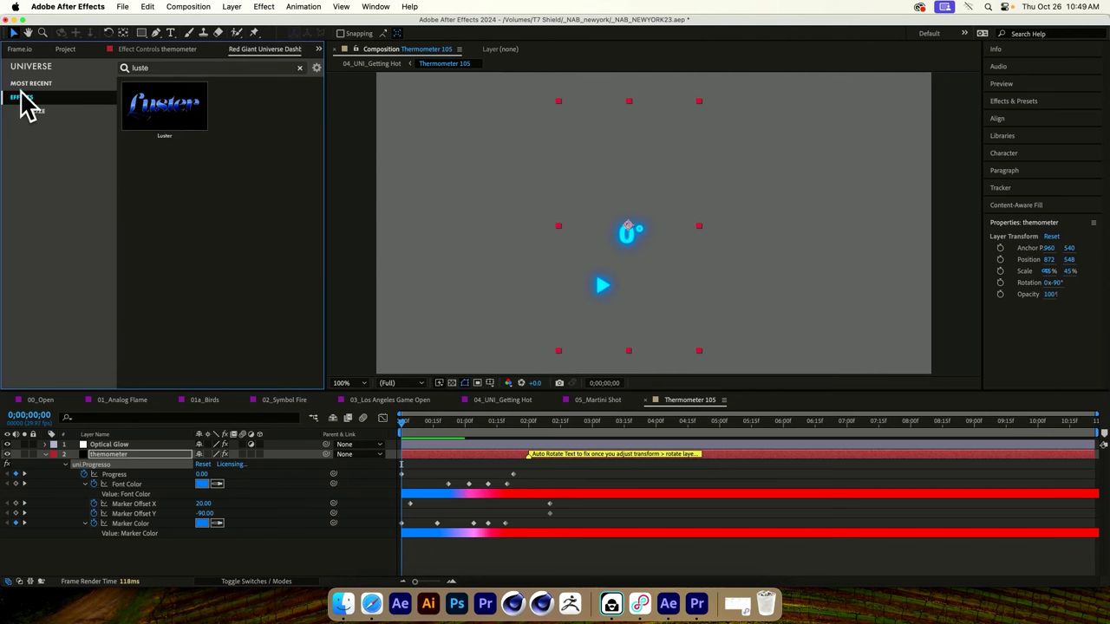
pyautogui.click(300, 68)
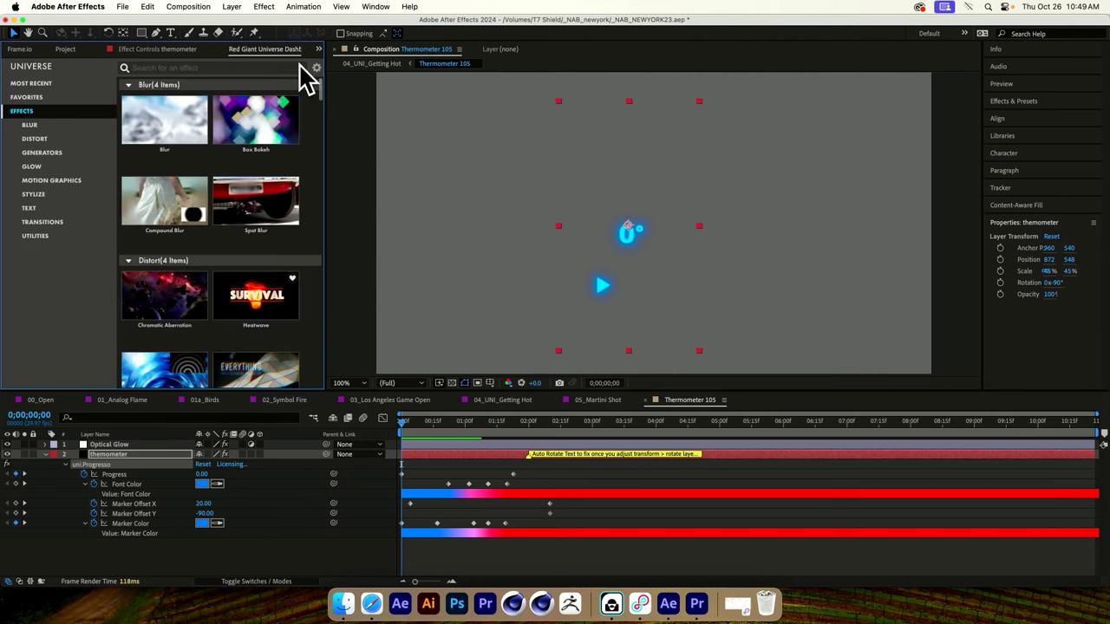
pyautogui.click(49, 154)
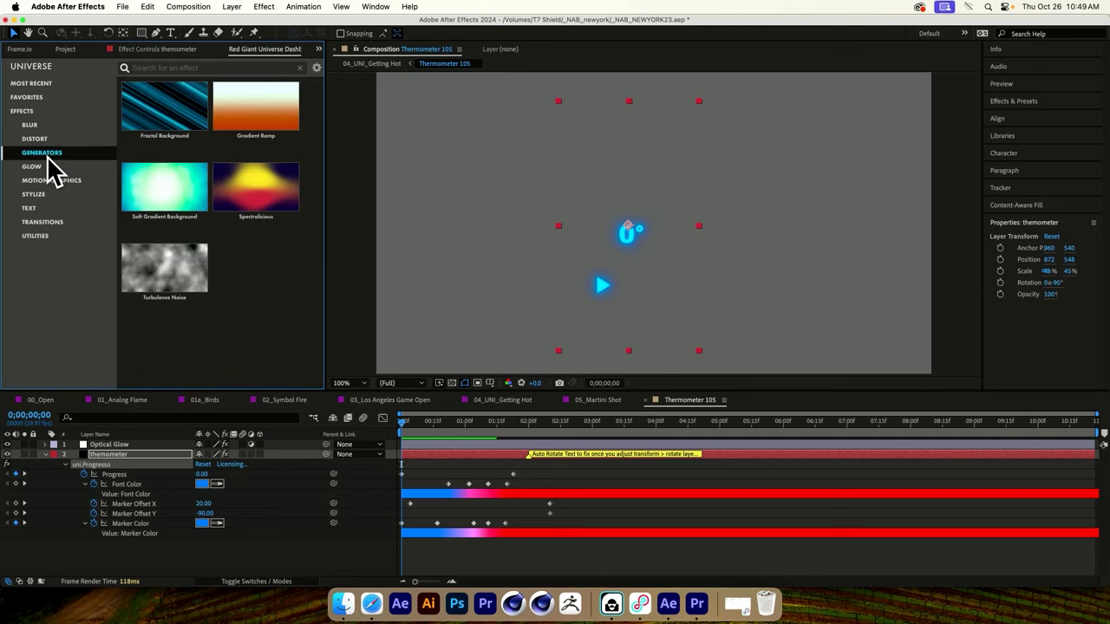
pyautogui.click(54, 181)
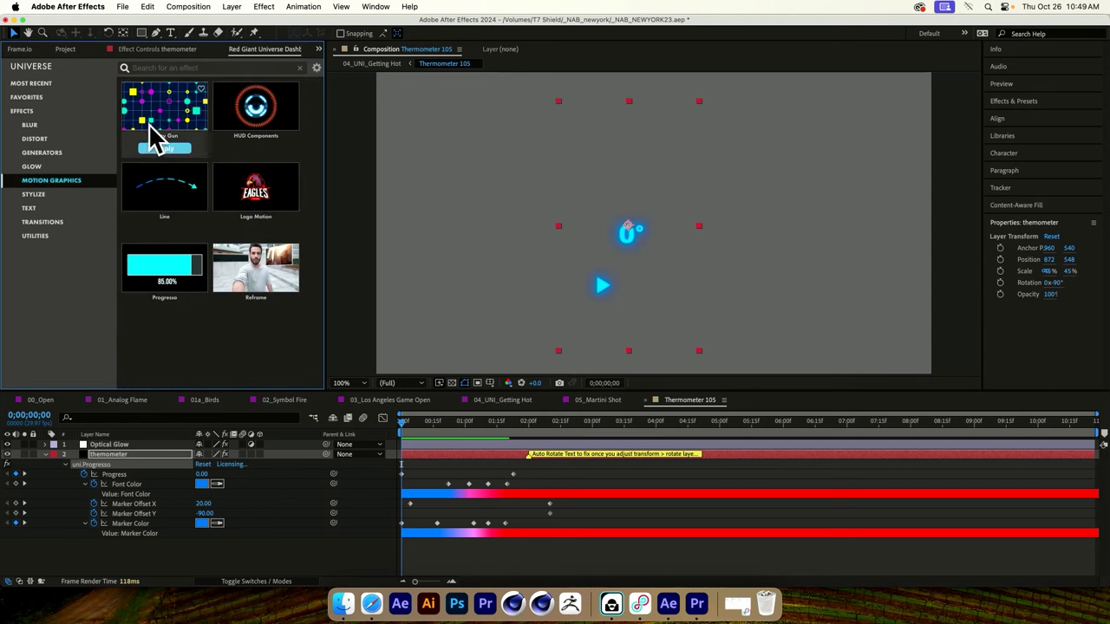
pyautogui.moveTo(254, 124)
pyautogui.click(174, 275)
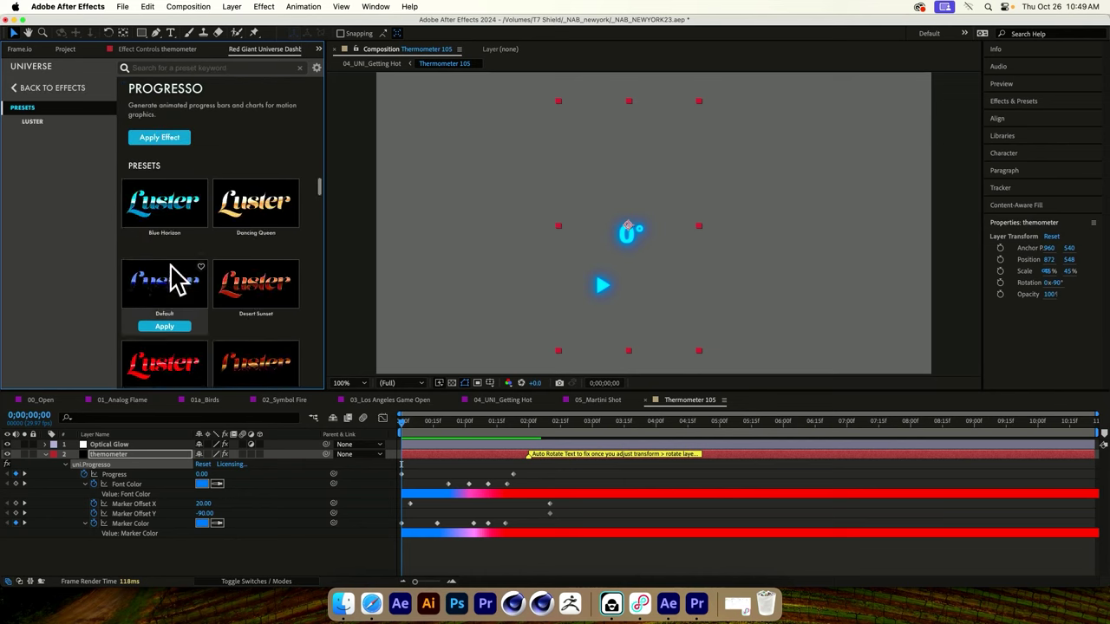
# Step: Maximize the dashboard and browse Progresso's Arc, Linear Bar, Linear Sequence and Pie presets
pyautogui.press('`')
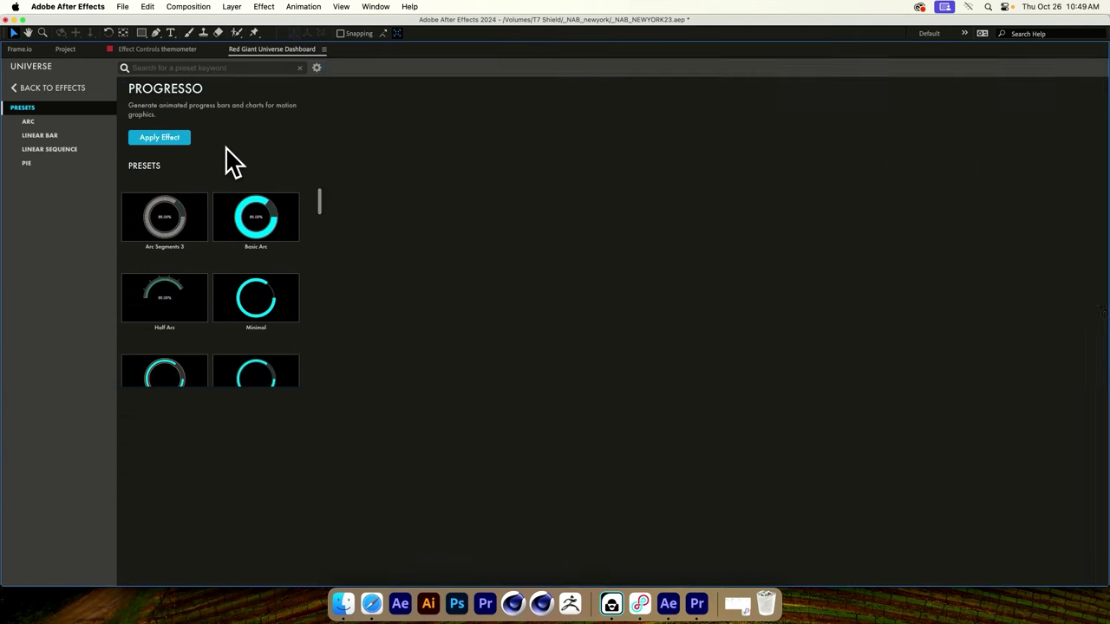
pyautogui.moveTo(664, 290)
pyautogui.scroll(1, 665, 290)
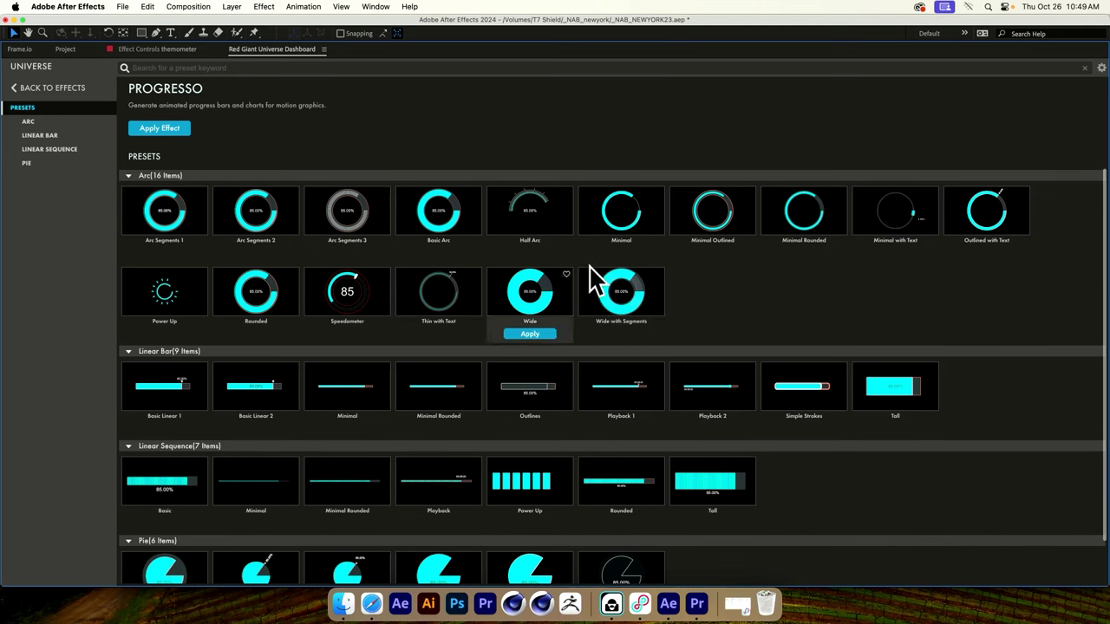
pyautogui.scroll(-2, 589, 282)
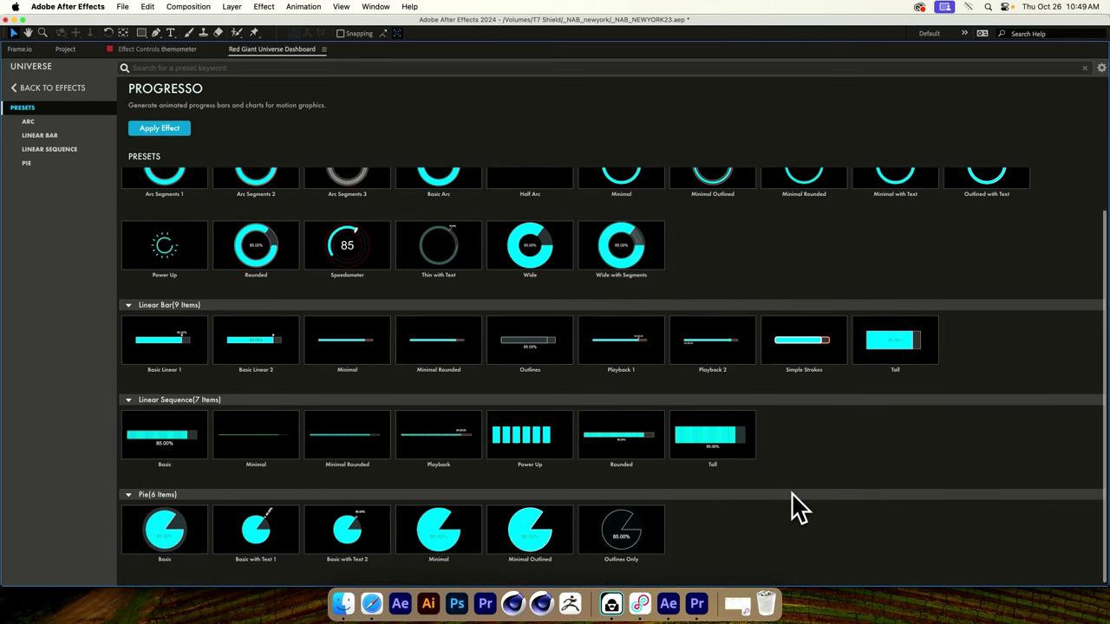
pyautogui.moveTo(714, 454)
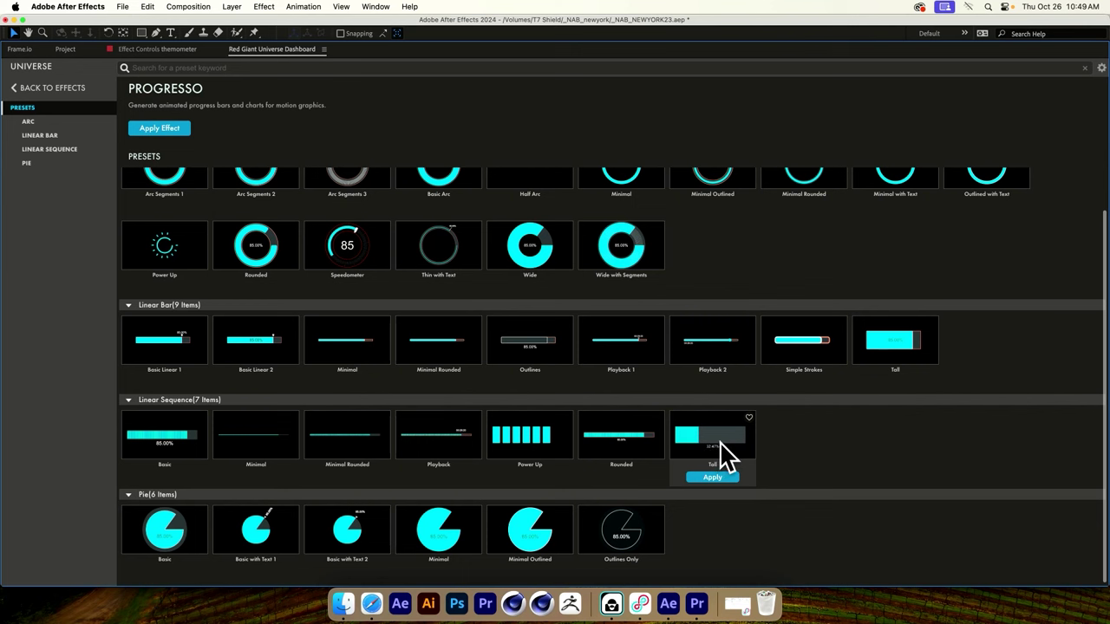
pyautogui.moveTo(165, 452)
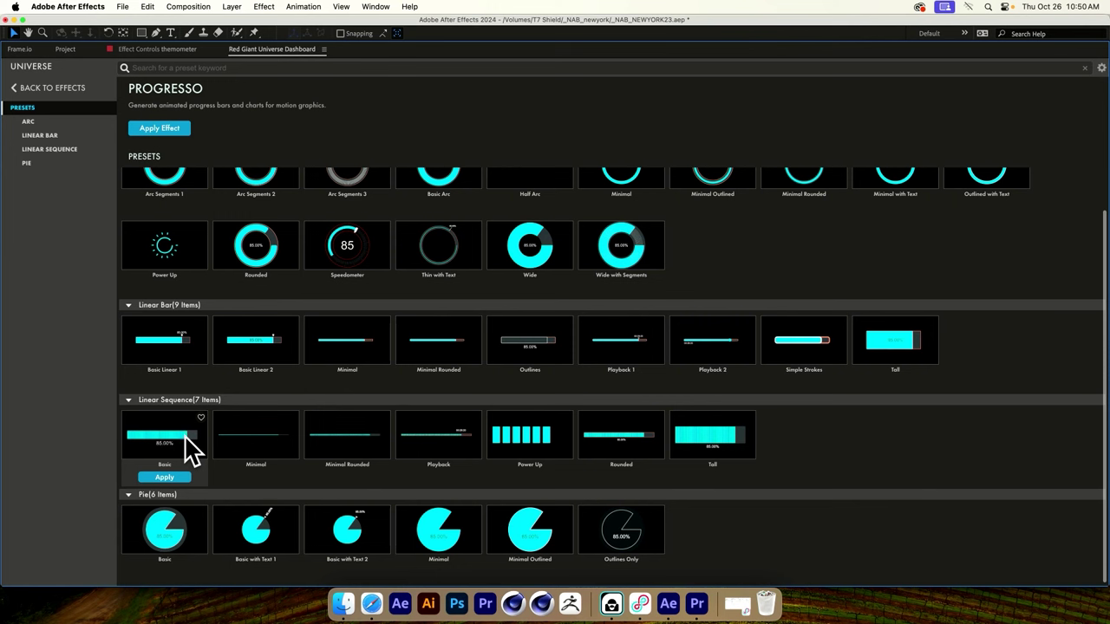
pyautogui.moveTo(548, 531)
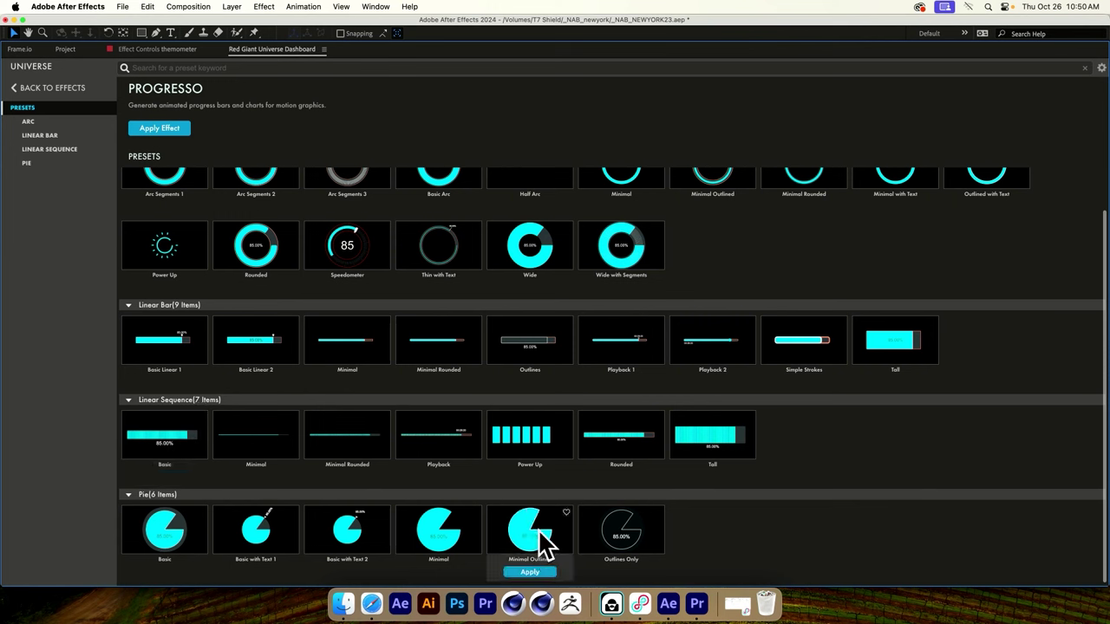
pyautogui.moveTo(350, 537)
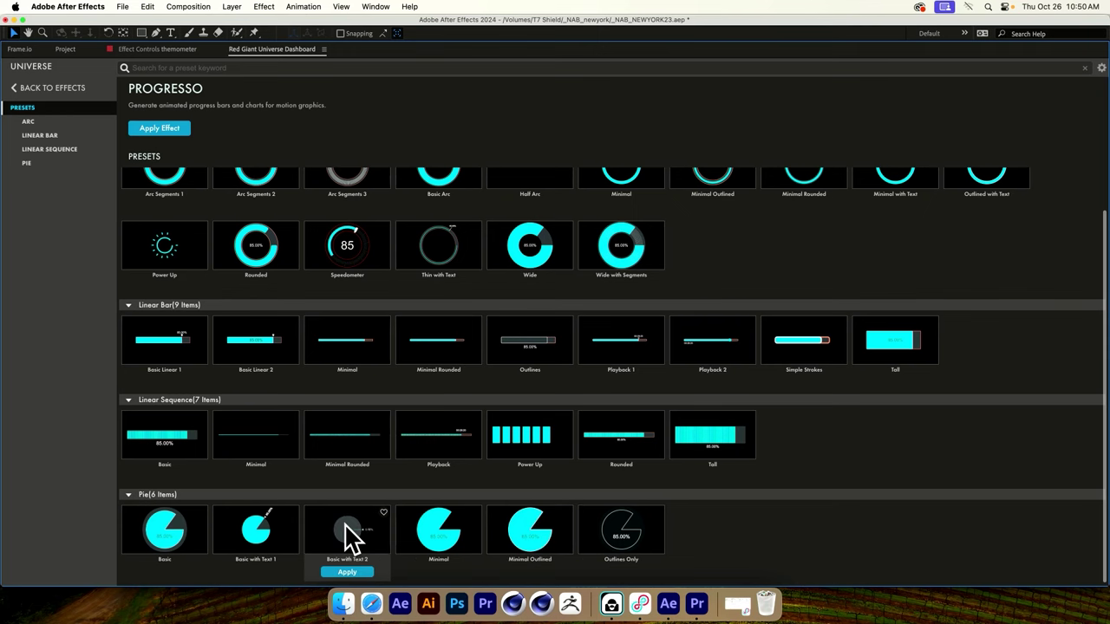
pyautogui.scroll(2, 382, 494)
pyautogui.moveTo(364, 348)
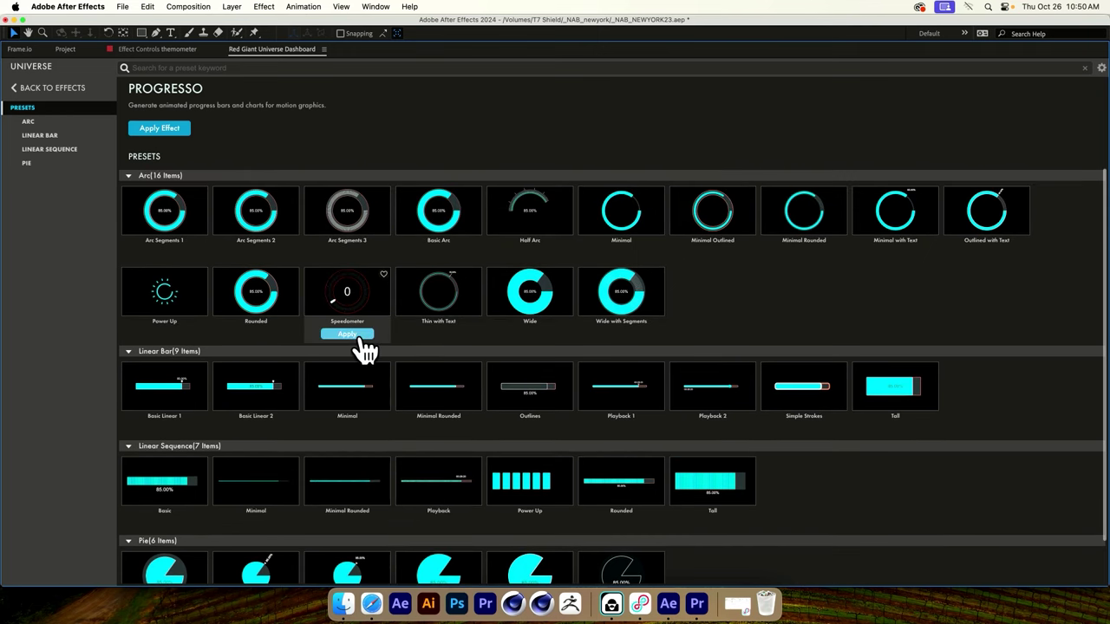
pyautogui.moveTo(170, 312)
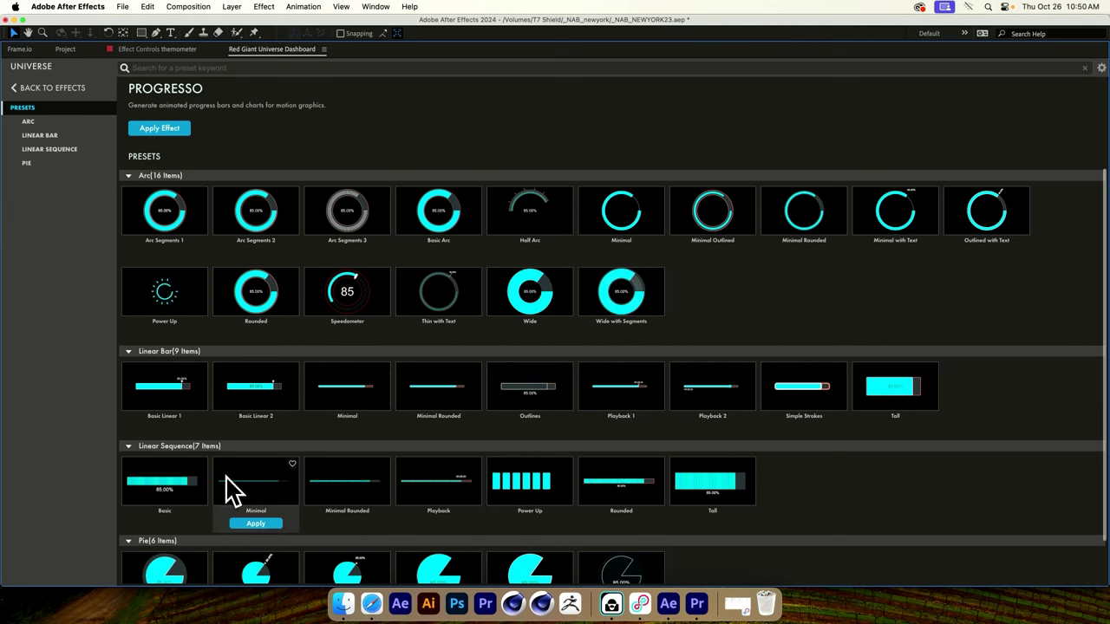
pyautogui.scroll(-2, 372, 444)
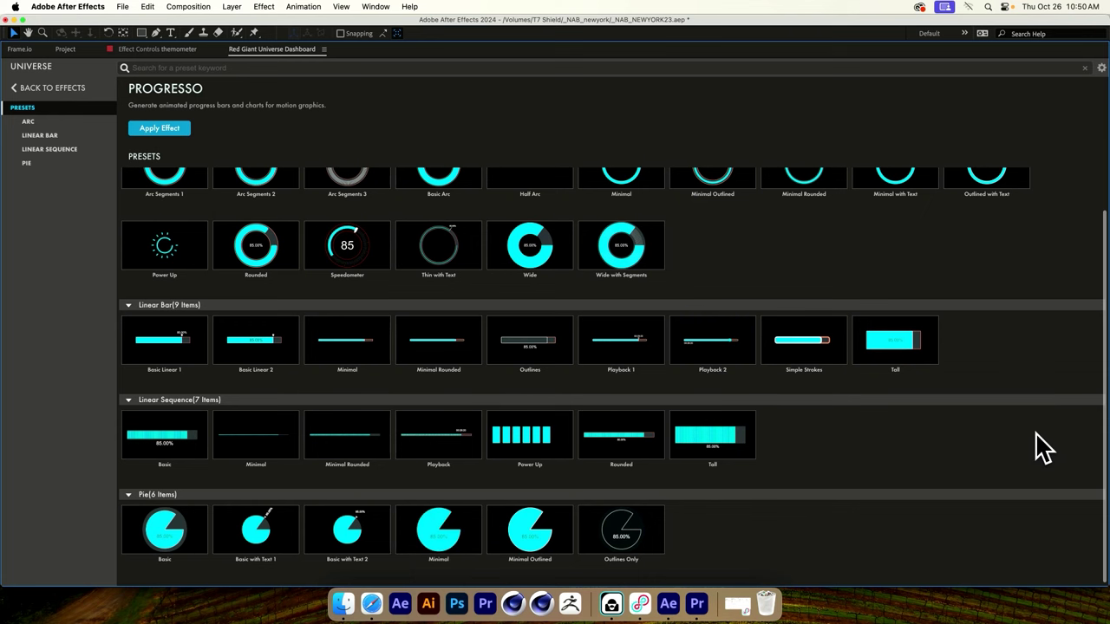
pyautogui.scroll(2, 966, 402)
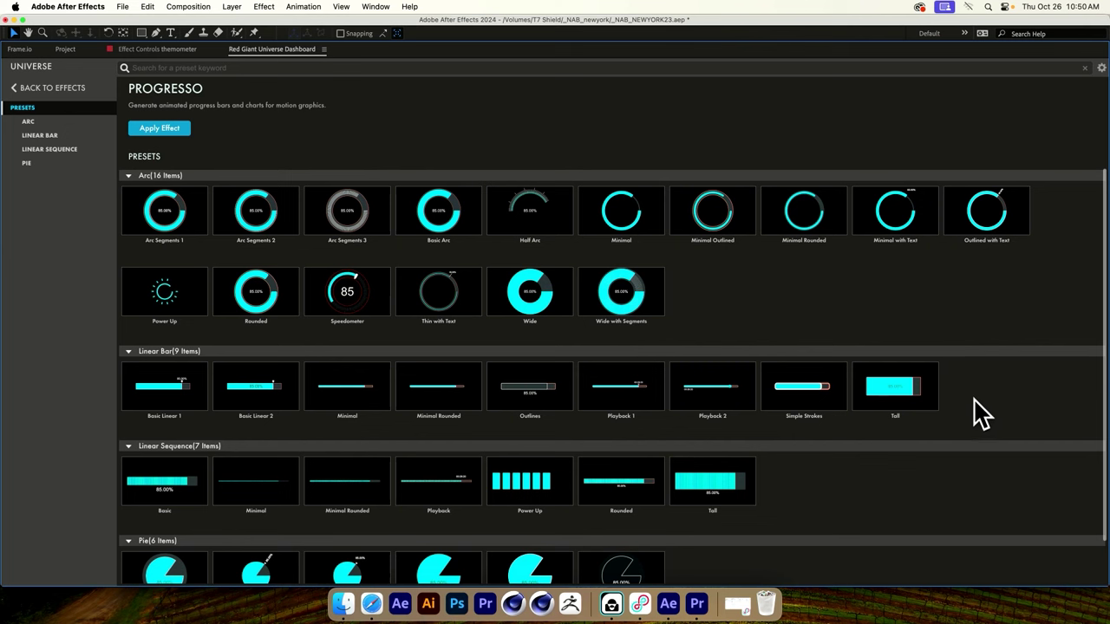
# Step: Go back to the Motion Graphics effects grid in the Universe Dashboard
pyautogui.click(39, 91)
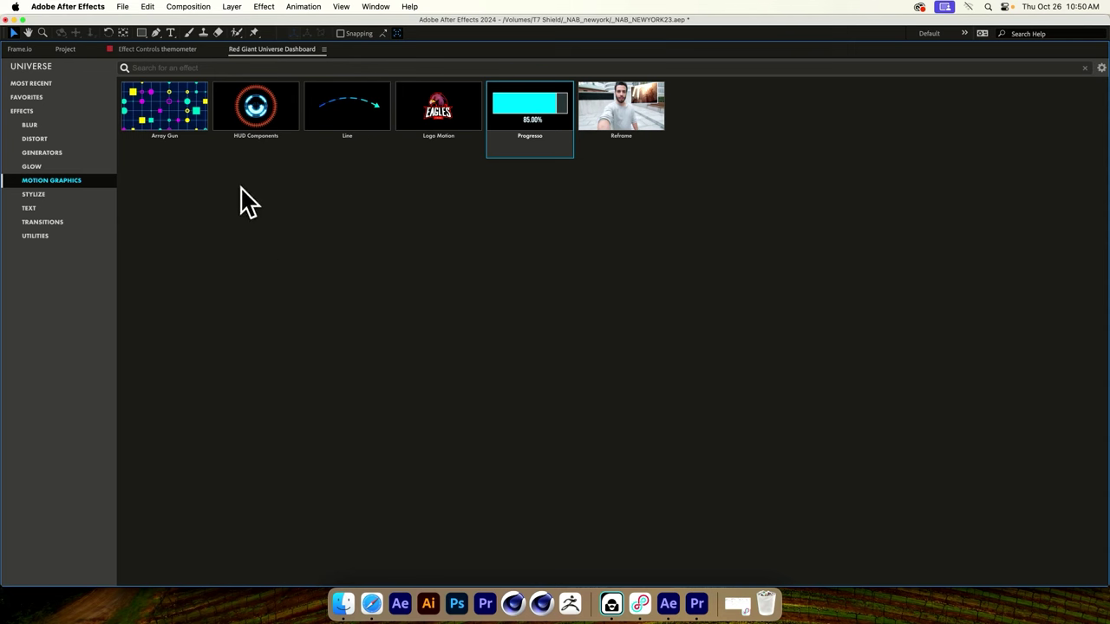
# Step: Show Effect Controls, restore the normal workspace, and switch to the 05_Martini Shot composition
pyautogui.click(186, 52)
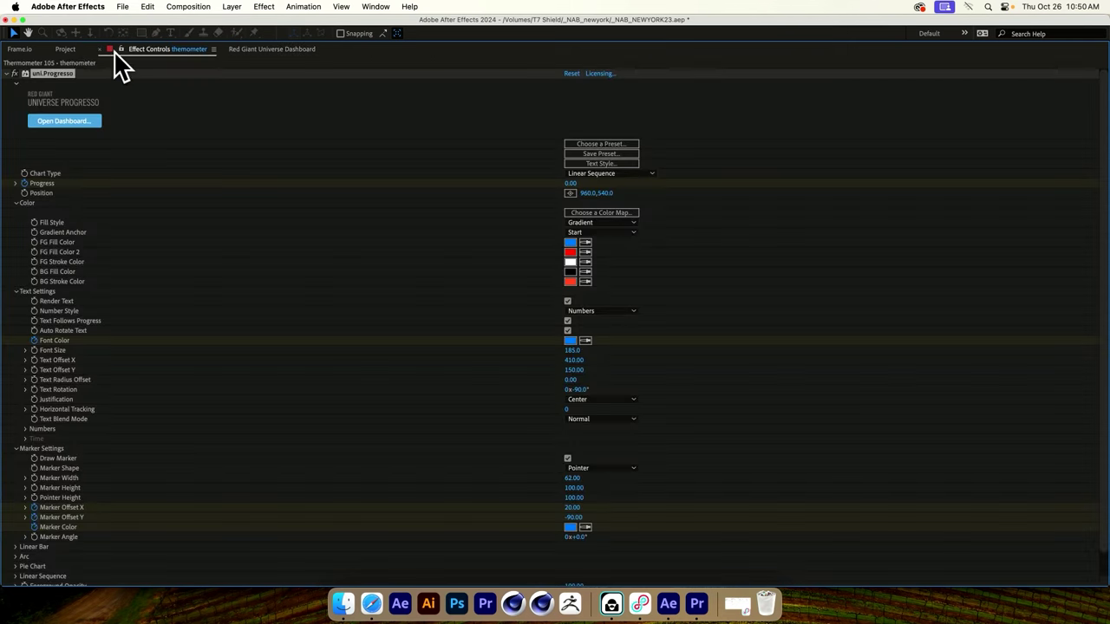
pyautogui.press('`')
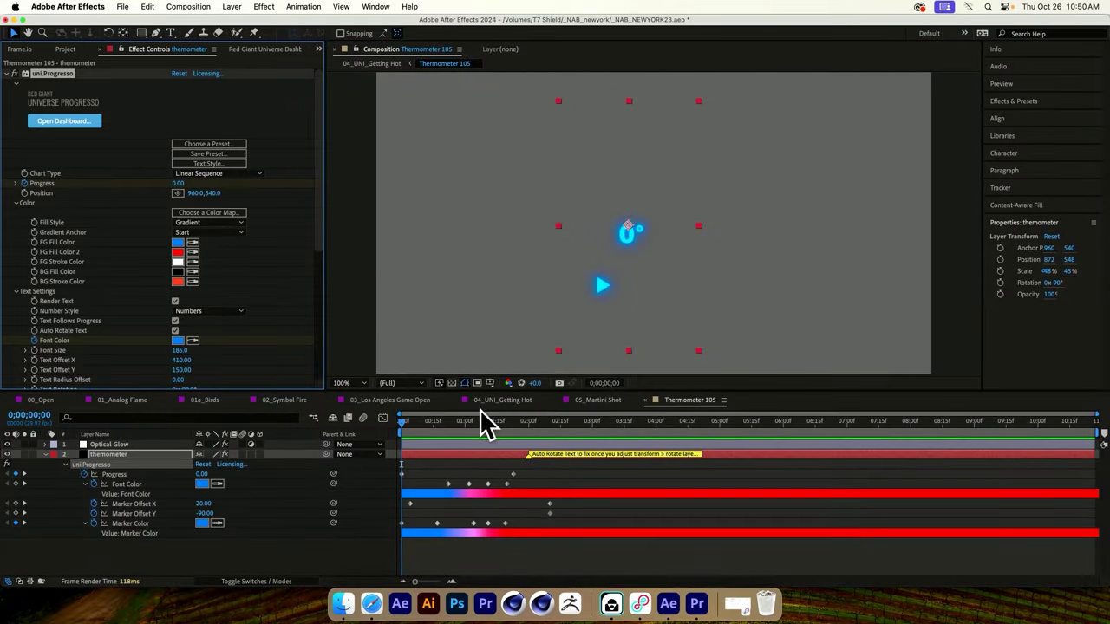
pyautogui.click(576, 400)
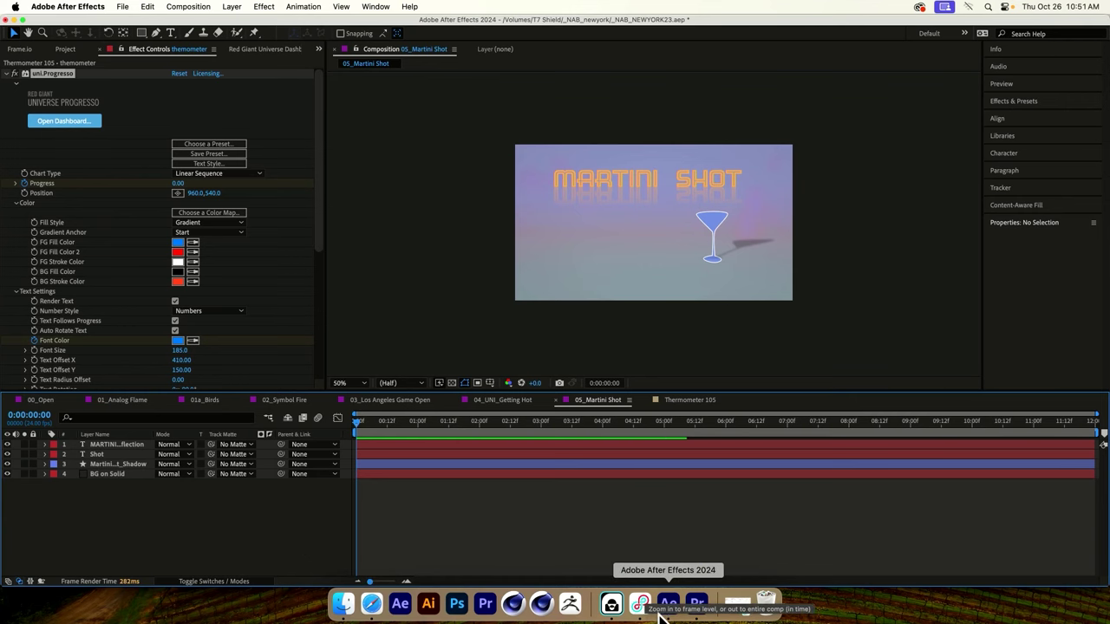
# Step: Switch to Premiere Pro, check the 'uni' effects search, and open the Window menu
pyautogui.click(696, 605)
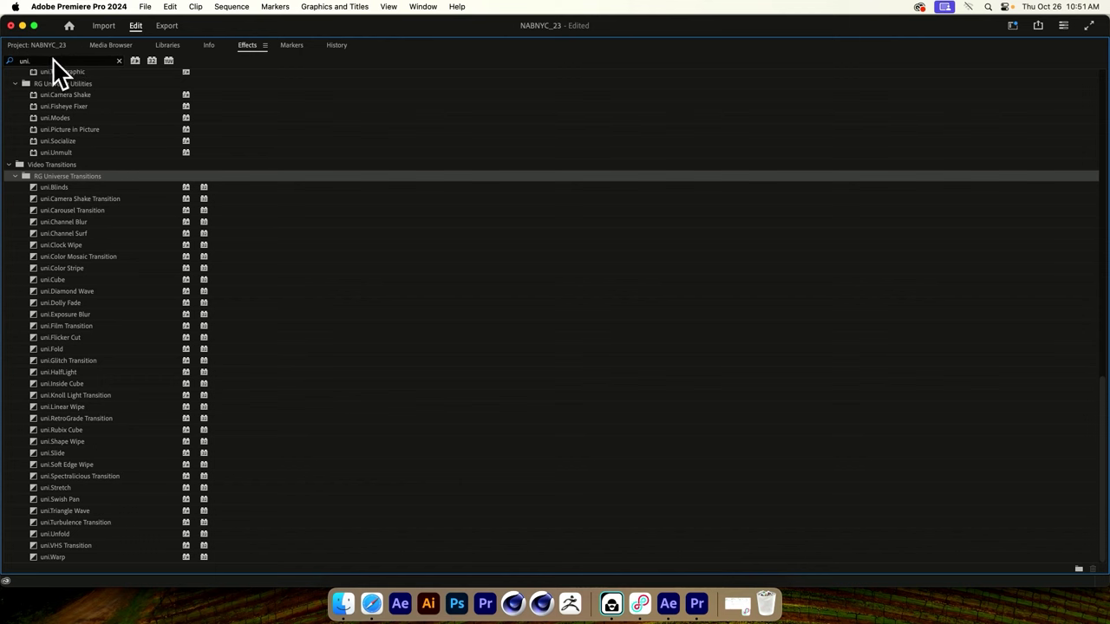
pyautogui.click(52, 62)
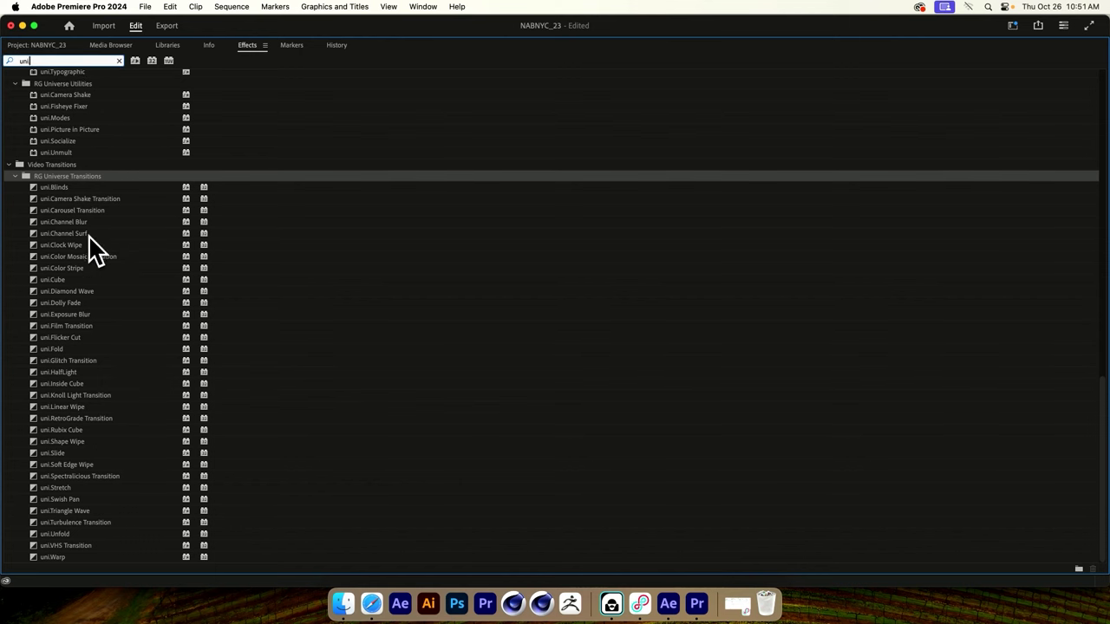
pyautogui.scroll(5, 86, 143)
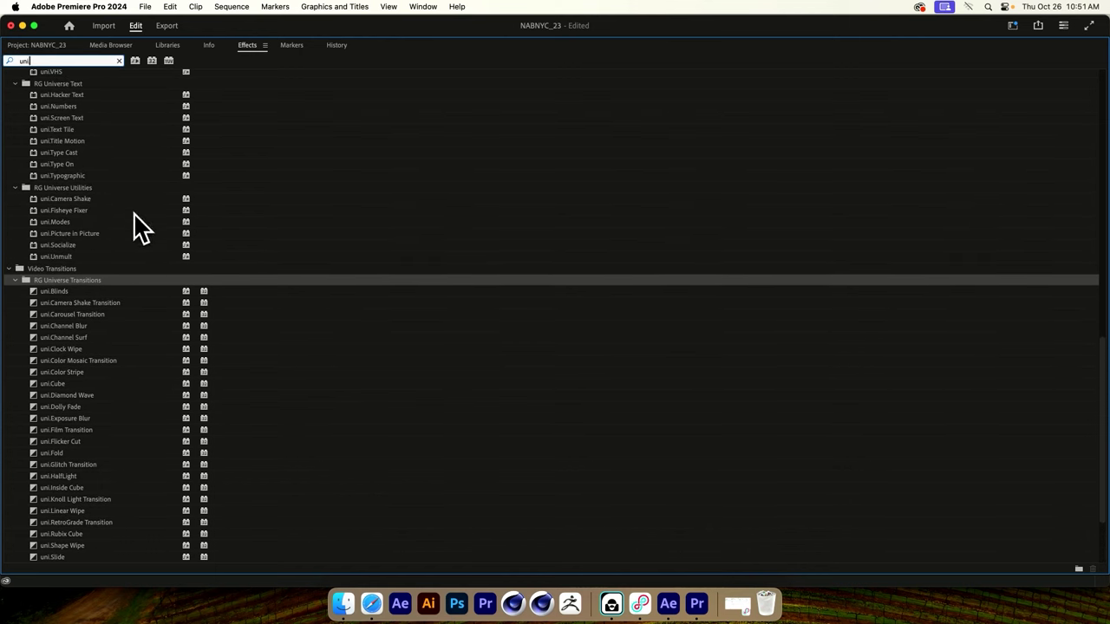
pyautogui.scroll(5, 82, 160)
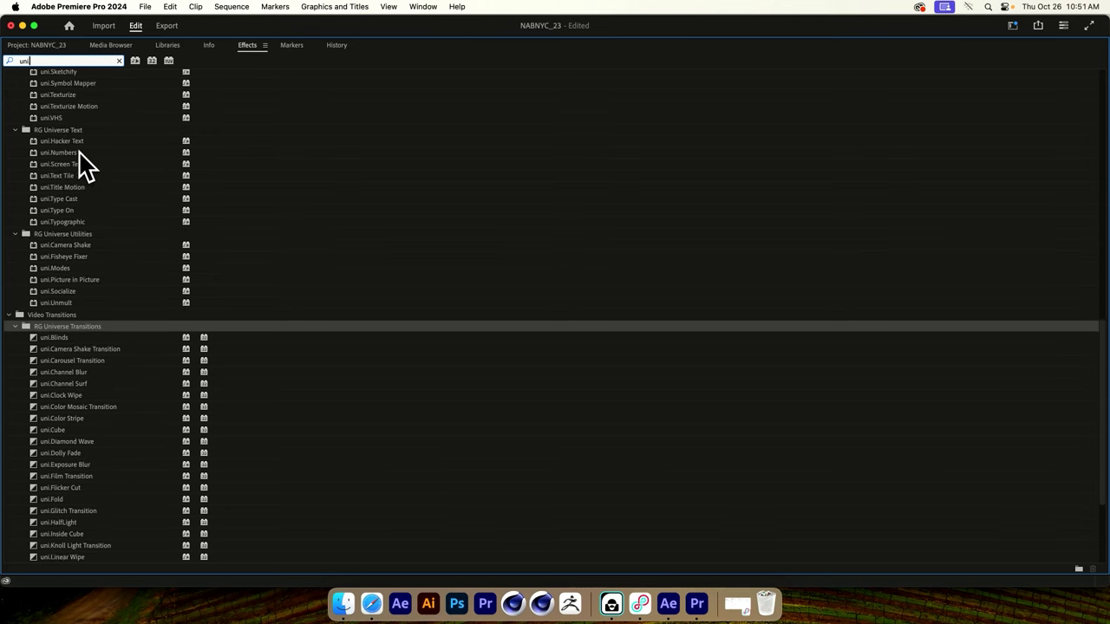
pyautogui.scroll(3, 89, 171)
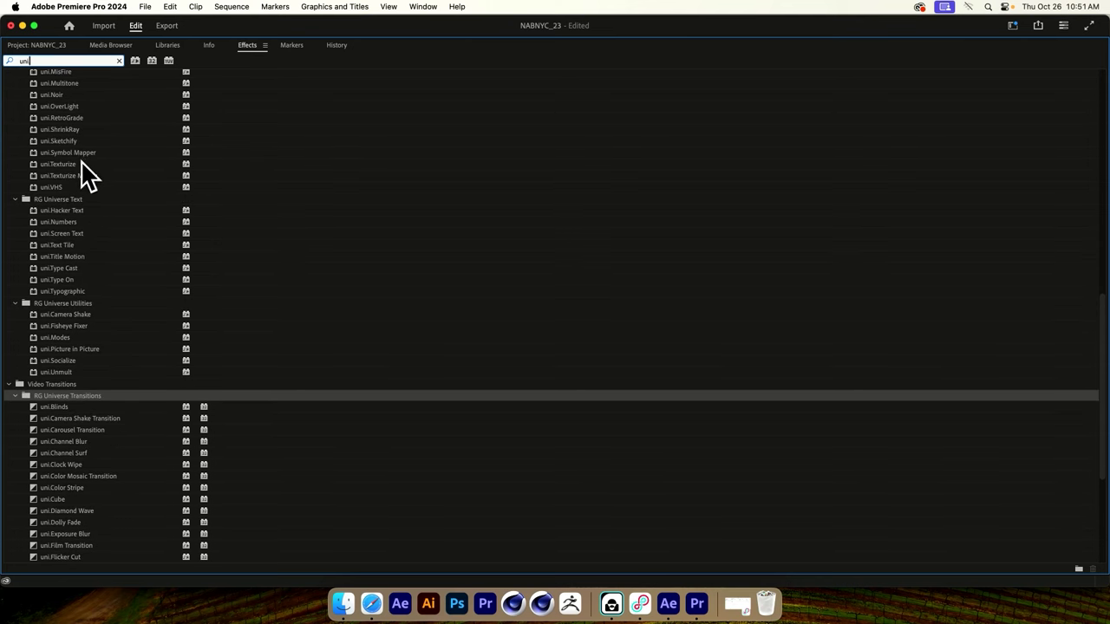
pyautogui.click(423, 7)
# Step: Open the Red Giant Universe Dashboard extension, dock it into a panel group, and restore the layout
pyautogui.moveTo(435, 54)
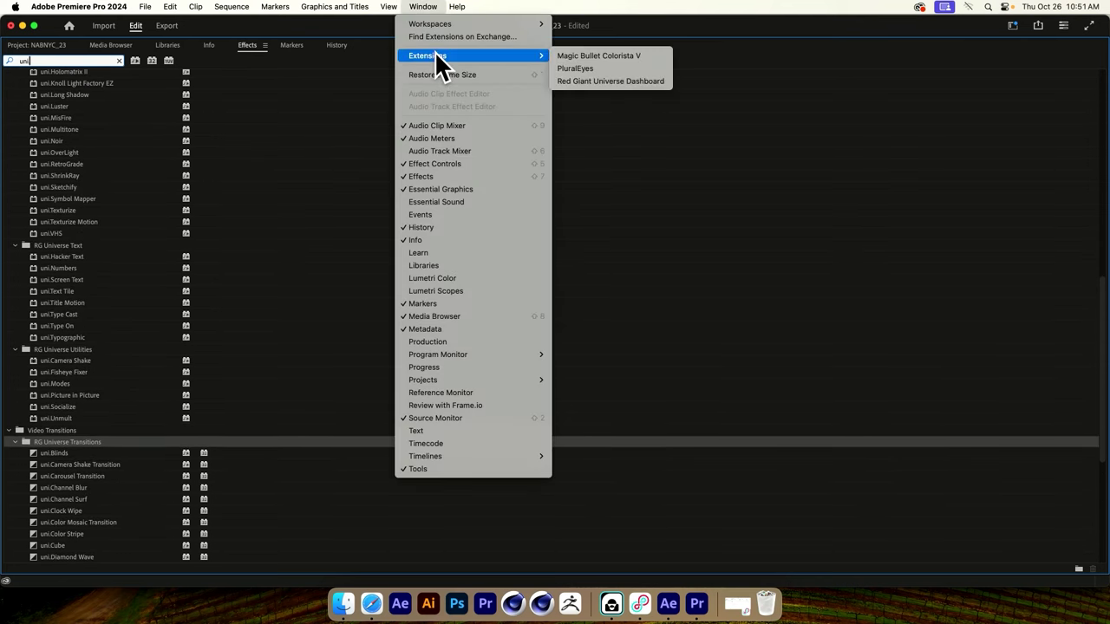
pyautogui.click(597, 82)
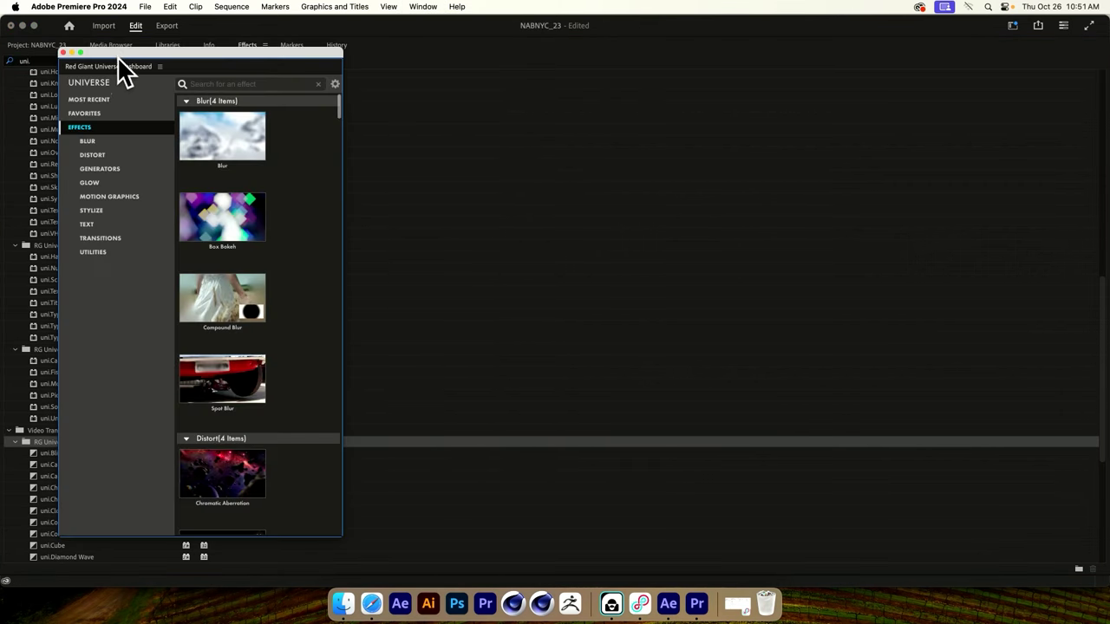
pyautogui.moveTo(114, 60); pyautogui.dragTo(268, 124)
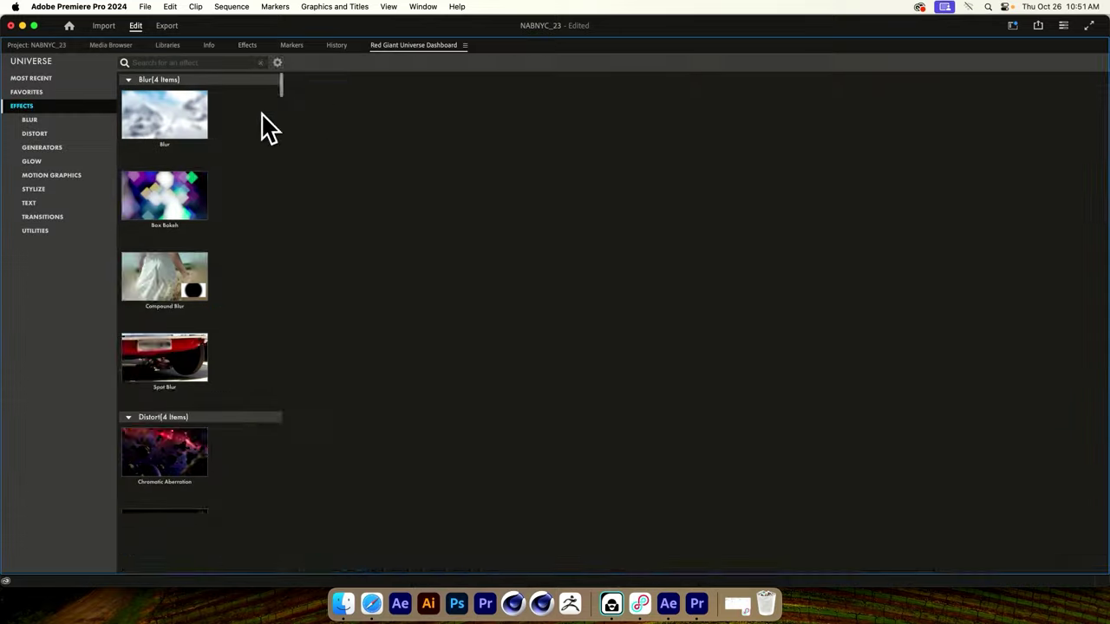
pyautogui.scroll(-10, 634, 231)
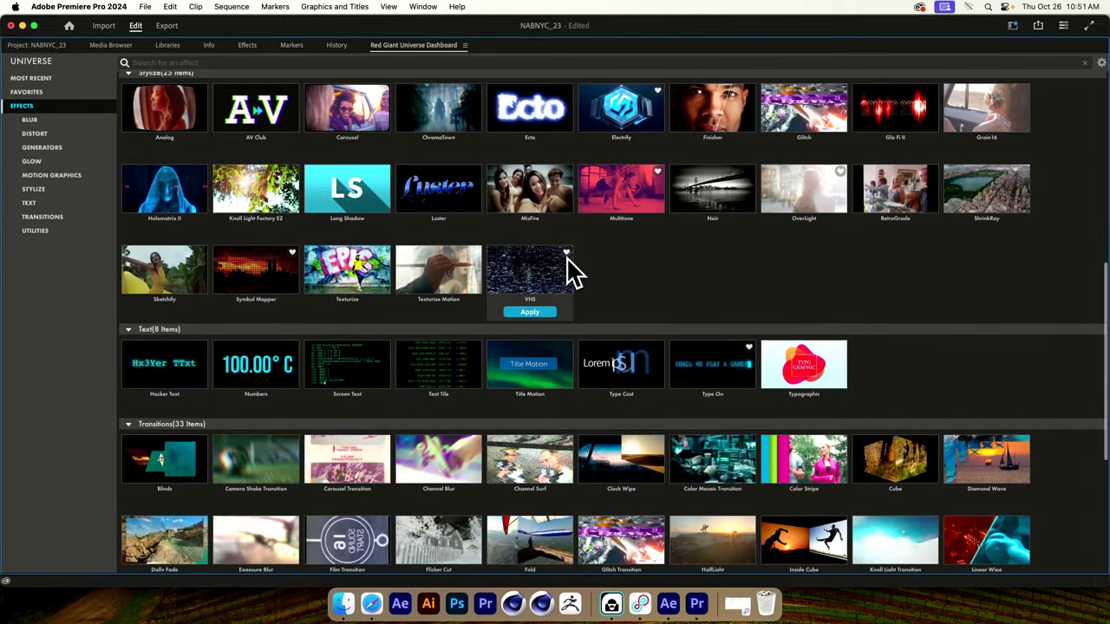
pyautogui.moveTo(280, 266)
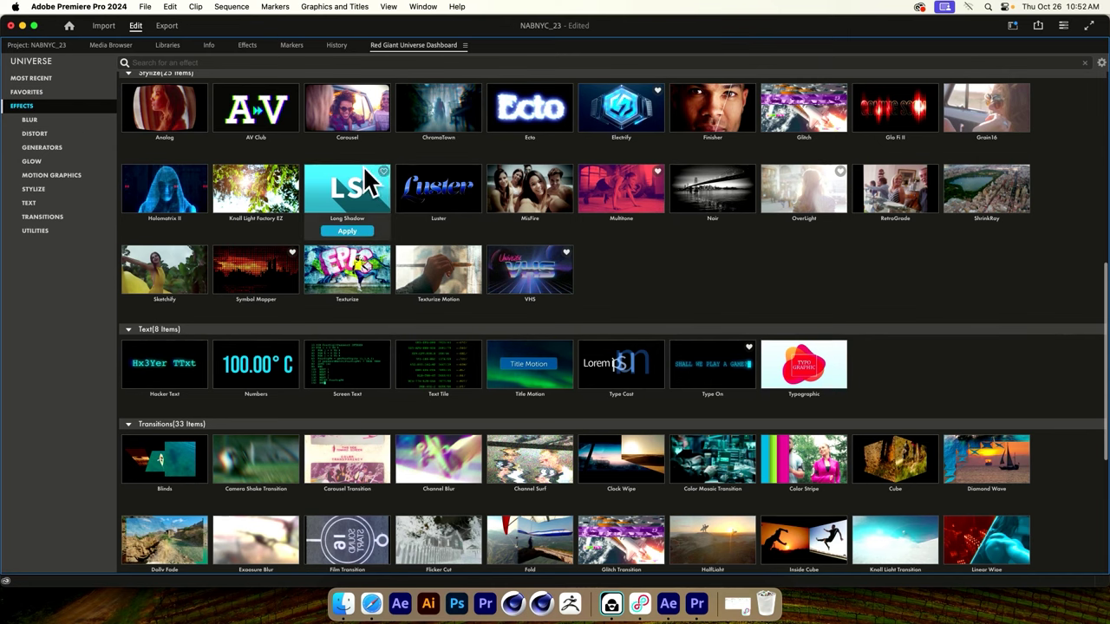
pyautogui.press('`')
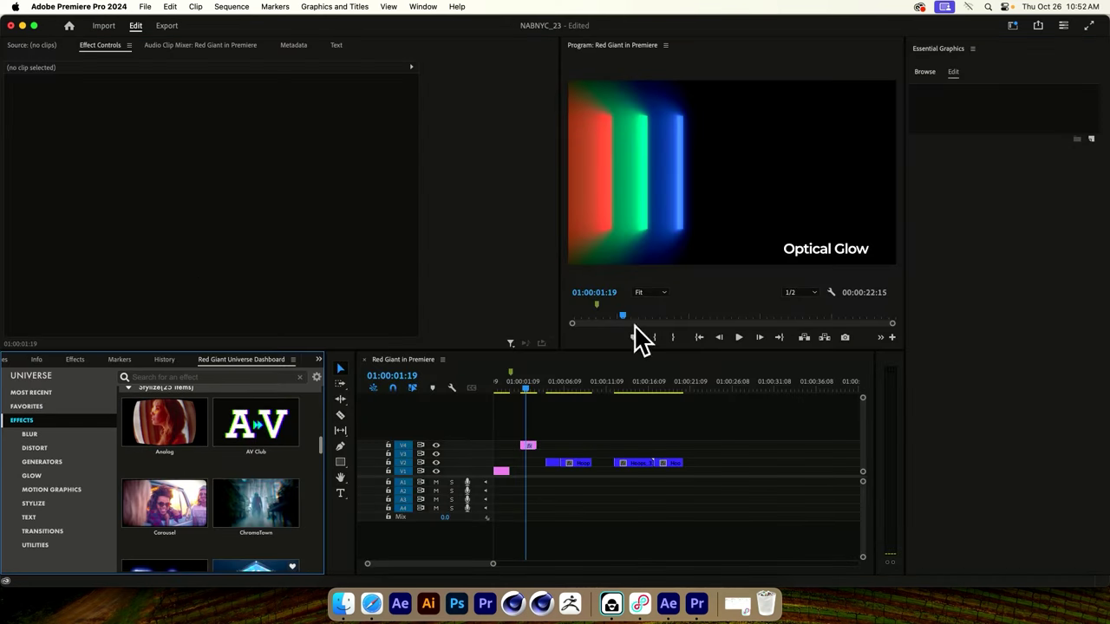
# Step: Drag the playhead back to 01:00:01:17 and focus the Essential Graphics panel
pyautogui.moveTo(530, 390); pyautogui.dragTo(524, 391)
pyautogui.click(1019, 195)
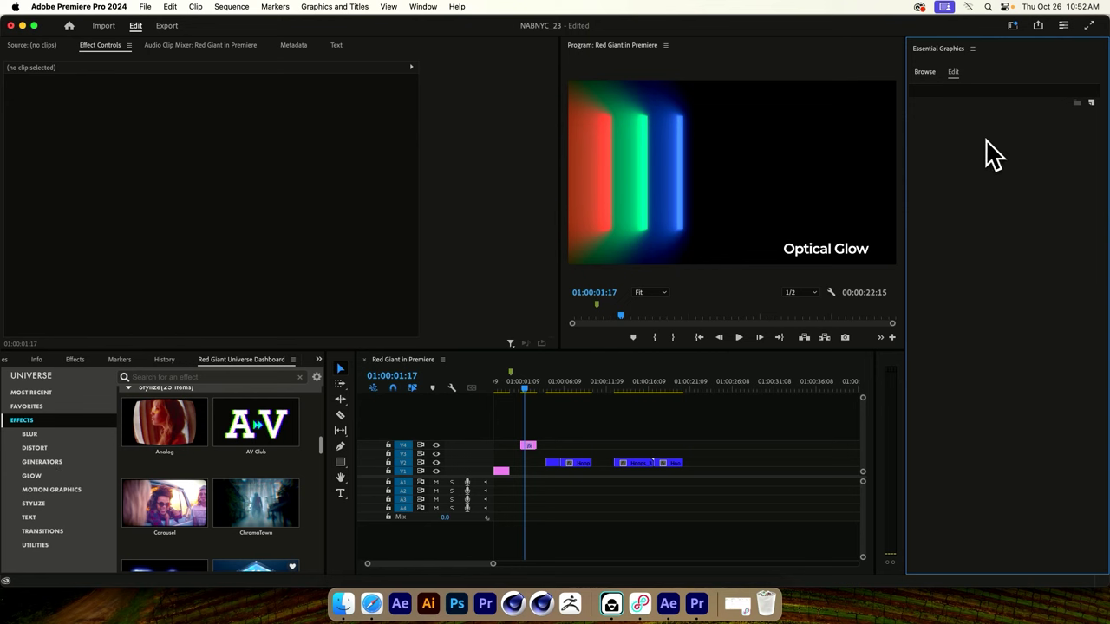
# Step: Select the V4 graphic's Optical Glow title, expand the RGB group, and toggle its glow off and on
pyautogui.click(528, 447)
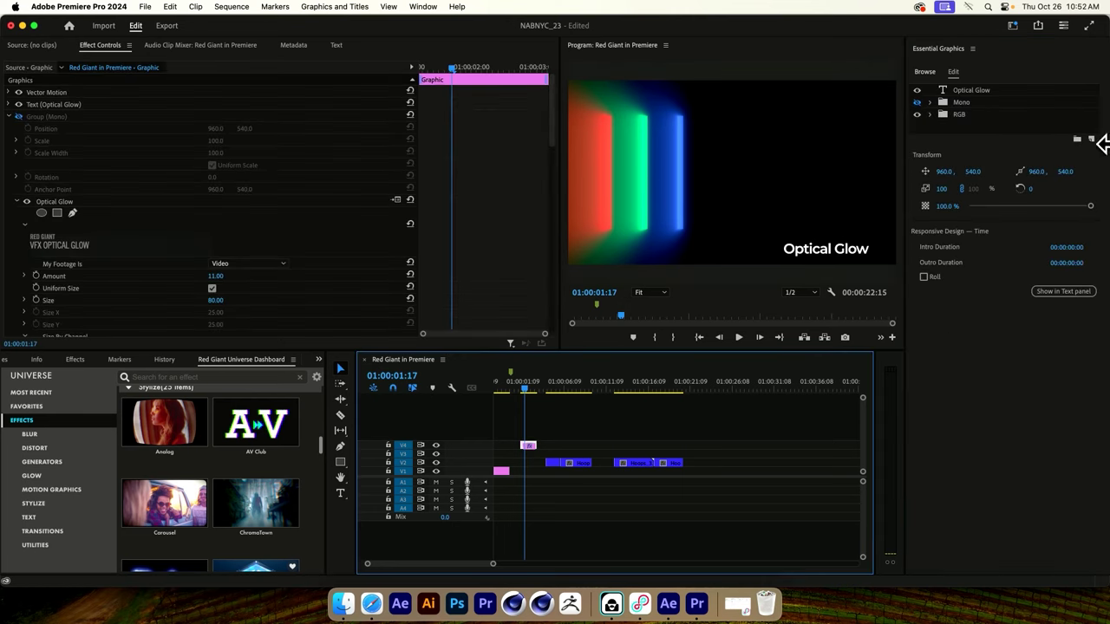
pyautogui.click(967, 90)
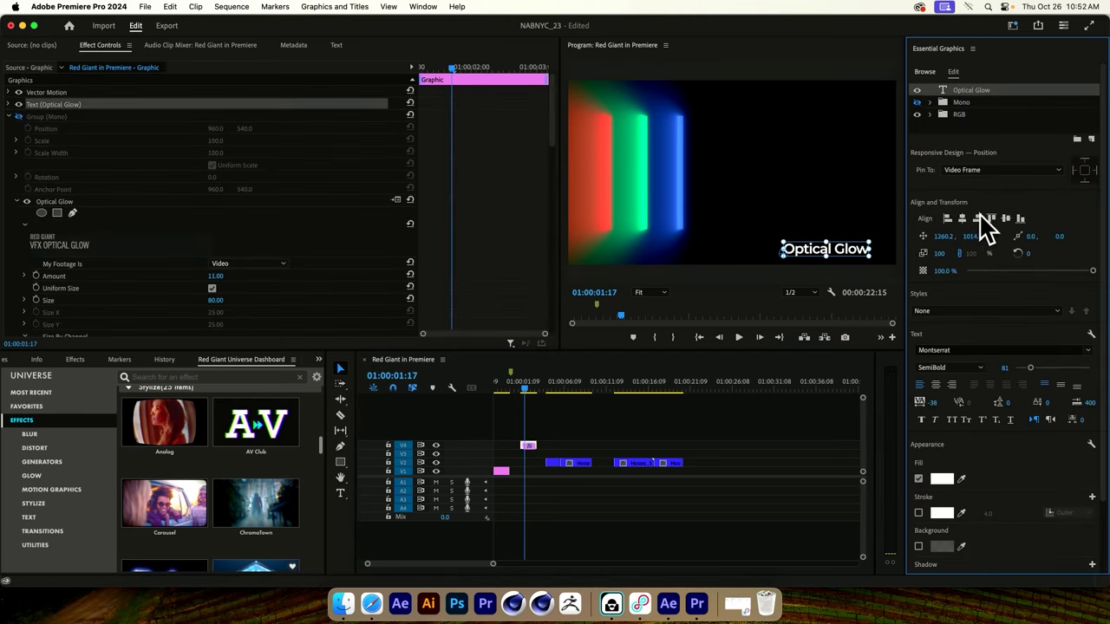
pyautogui.click(931, 114)
pyautogui.click(917, 126)
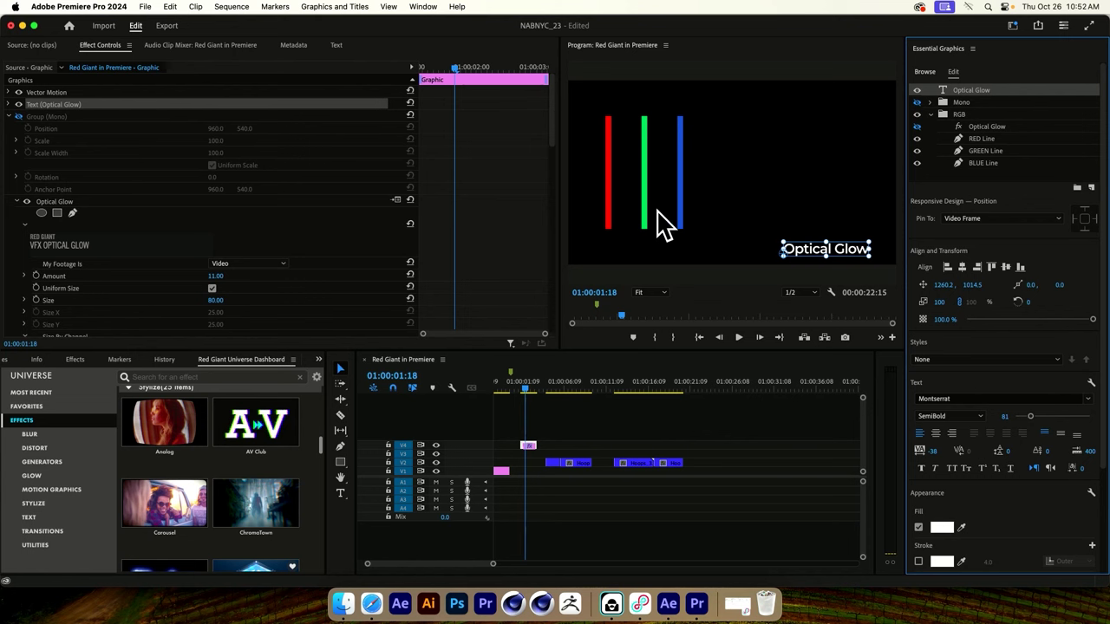
pyautogui.click(916, 126)
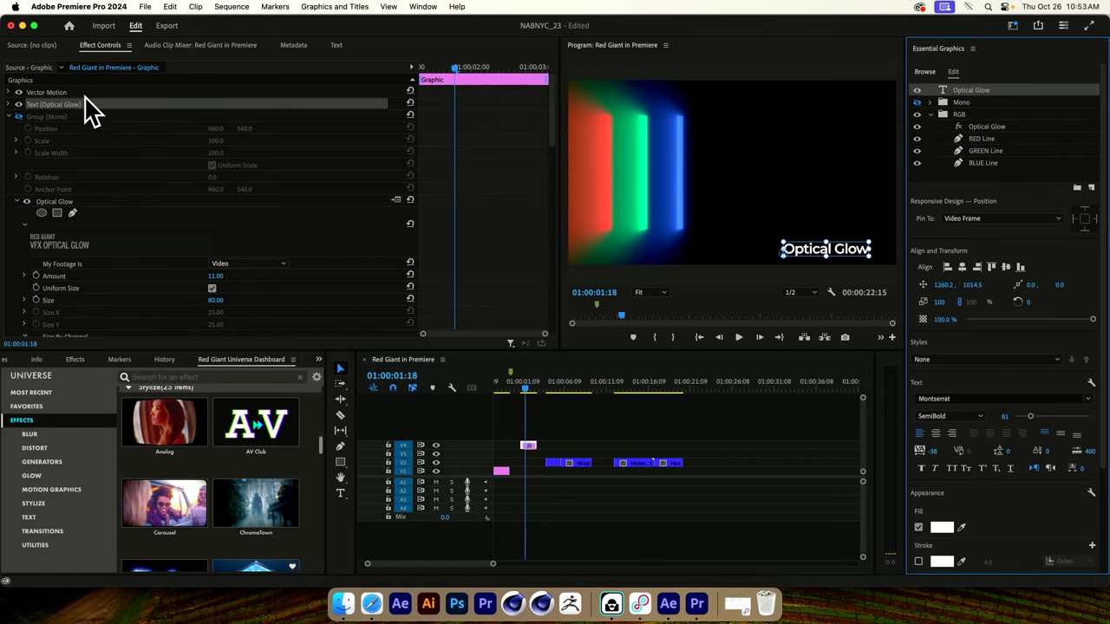
# Step: Inspect the title's text properties and Optical Glow effect, collapse Mono, and select the RGB glow
pyautogui.click(9, 104)
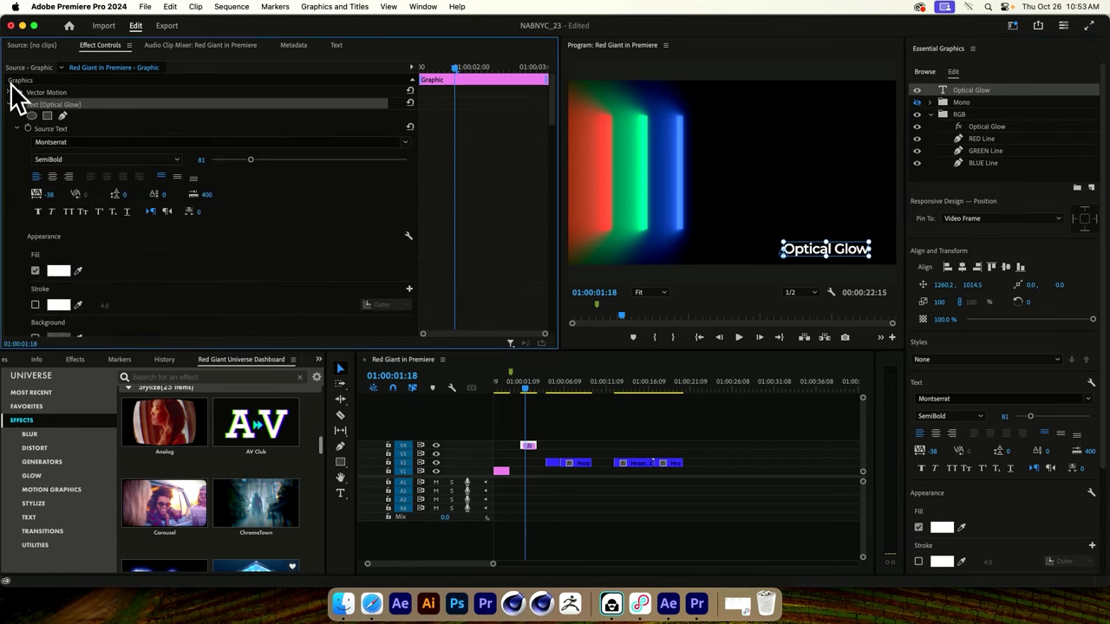
pyautogui.scroll(-10, 49, 153)
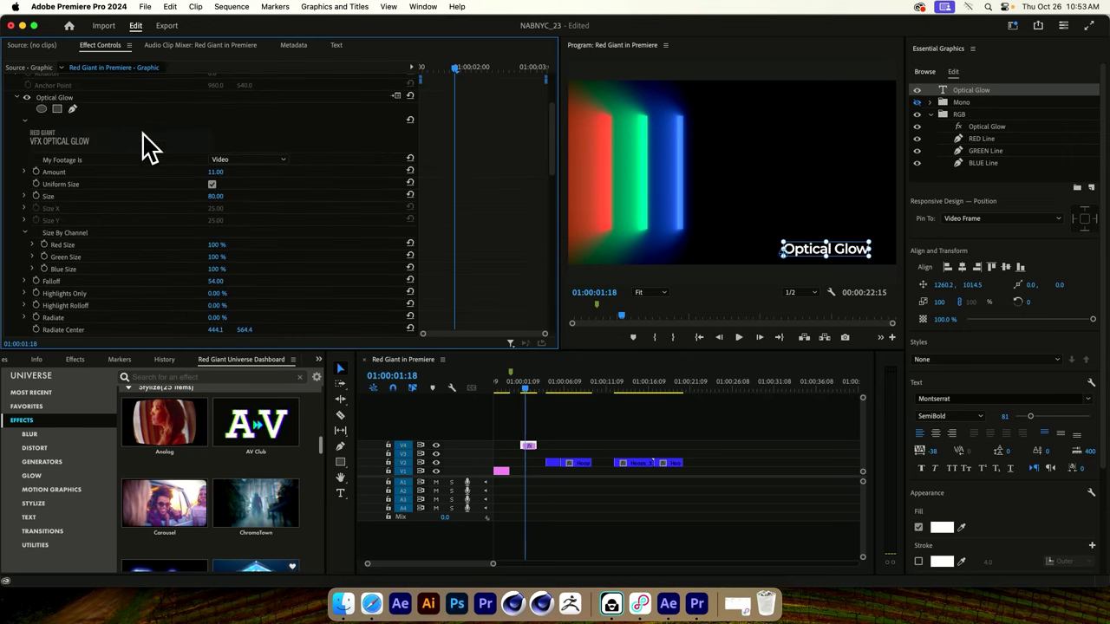
pyautogui.click(121, 130)
pyautogui.click(69, 100)
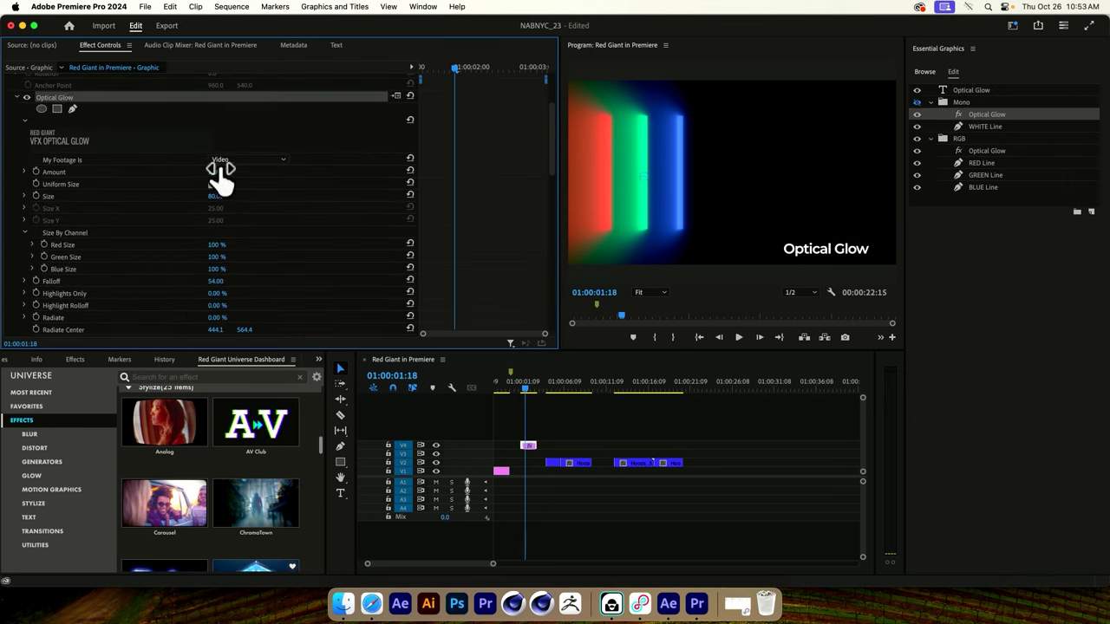
pyautogui.click(991, 128)
pyautogui.click(931, 102)
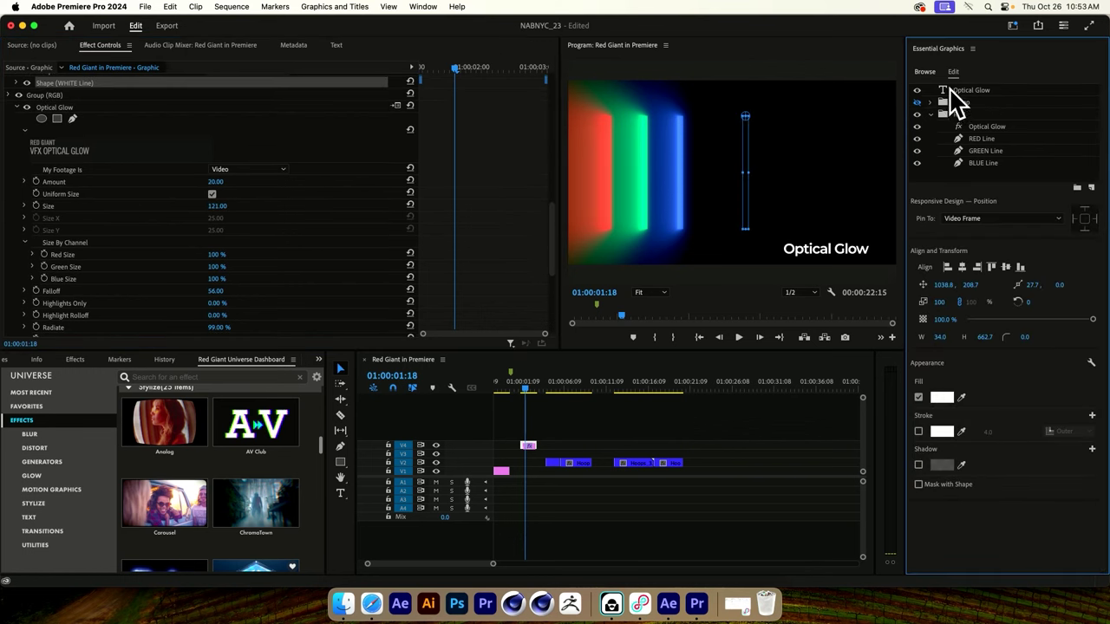
pyautogui.click(986, 128)
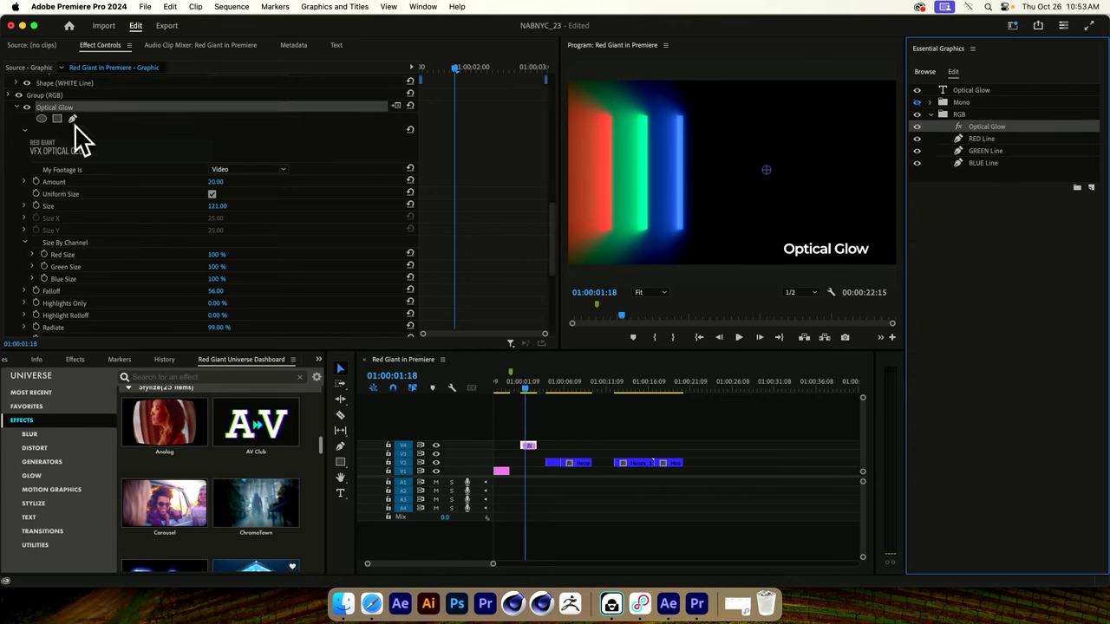
# Step: Set the RGB glow Amount to 278, drag it back down, and move the glow centre left and lower
pyautogui.click(216, 181)
pyautogui.write('278')
pyautogui.press('Return')
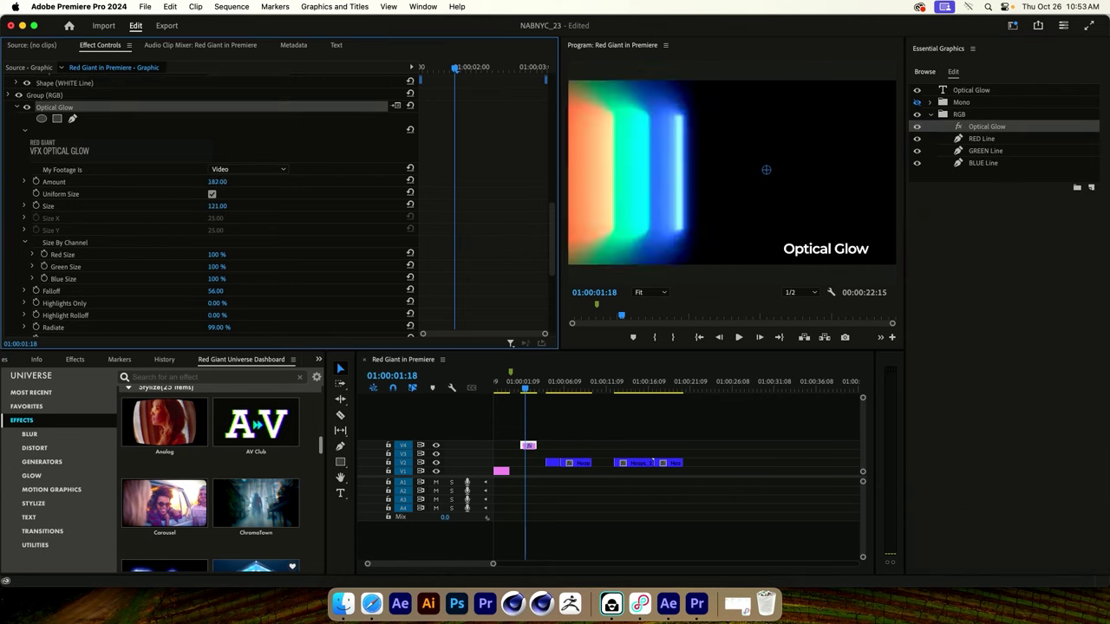
pyautogui.moveTo(216, 181); pyautogui.dragTo(86, 181)
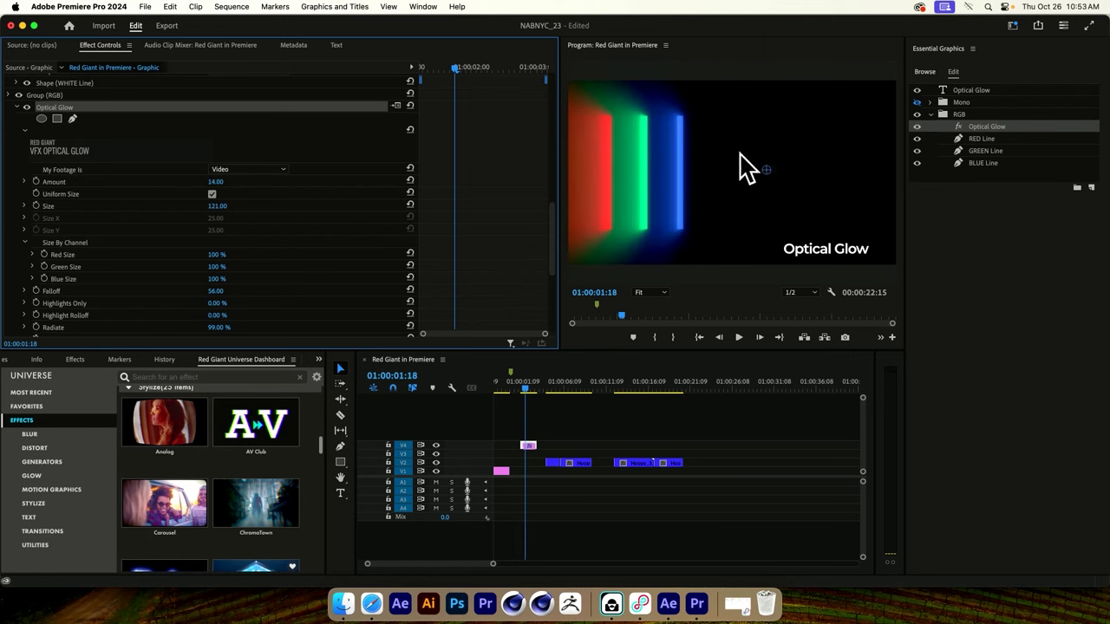
pyautogui.moveTo(765, 167); pyautogui.dragTo(649, 163)
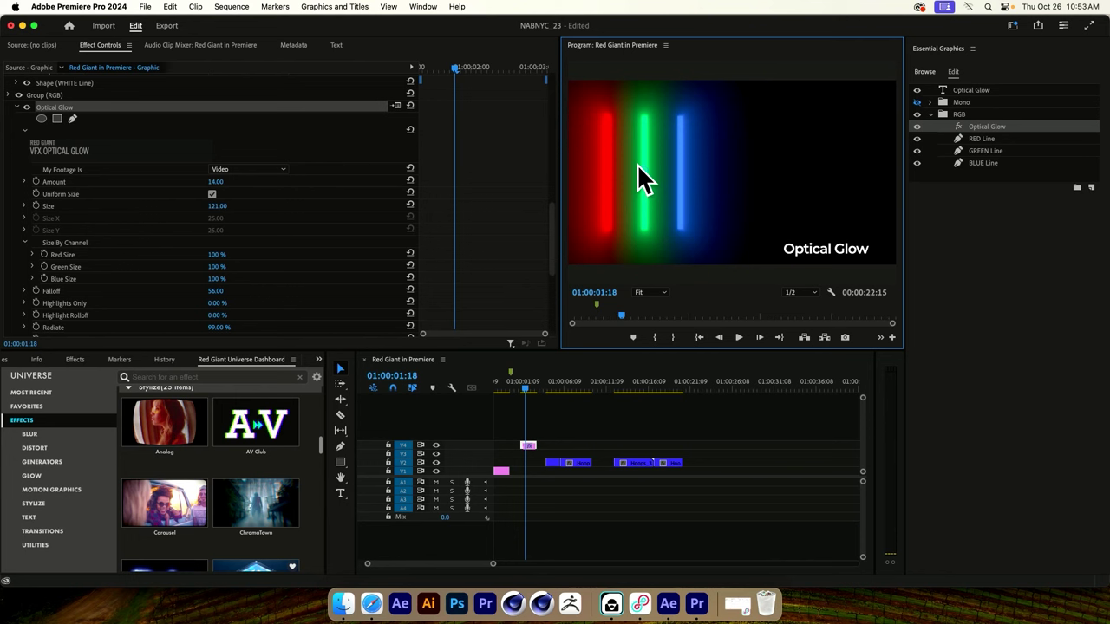
pyautogui.moveTo(643, 170)
pyautogui.mouseDown()
pyautogui.moveTo(650, 248)
pyautogui.moveTo(635, 264)
pyautogui.mouseUp()
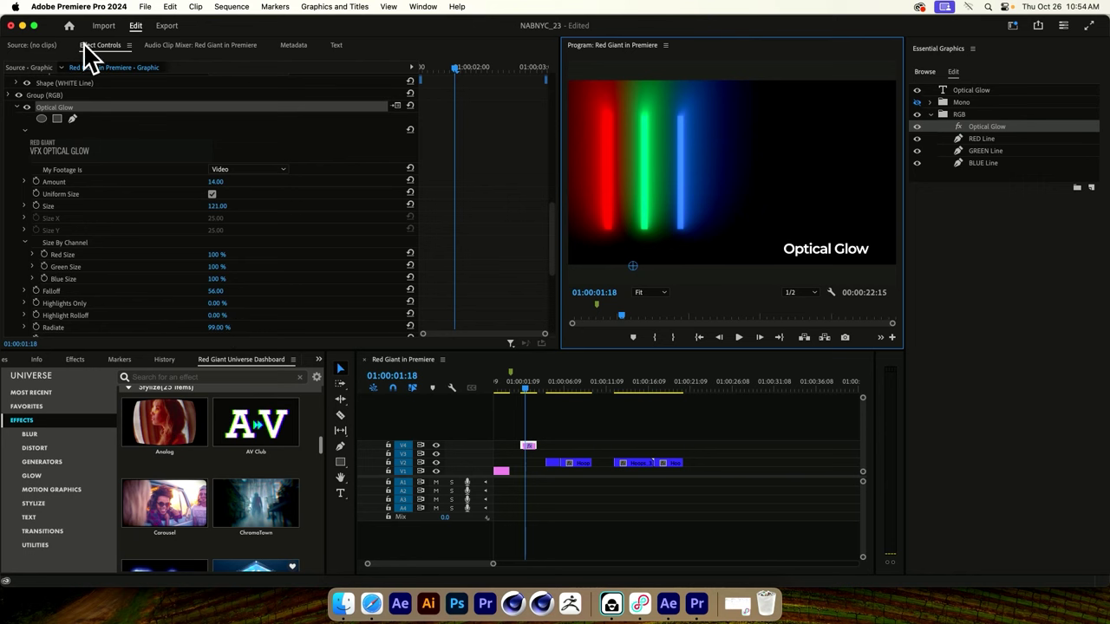
pyautogui.moveTo(143, 417)
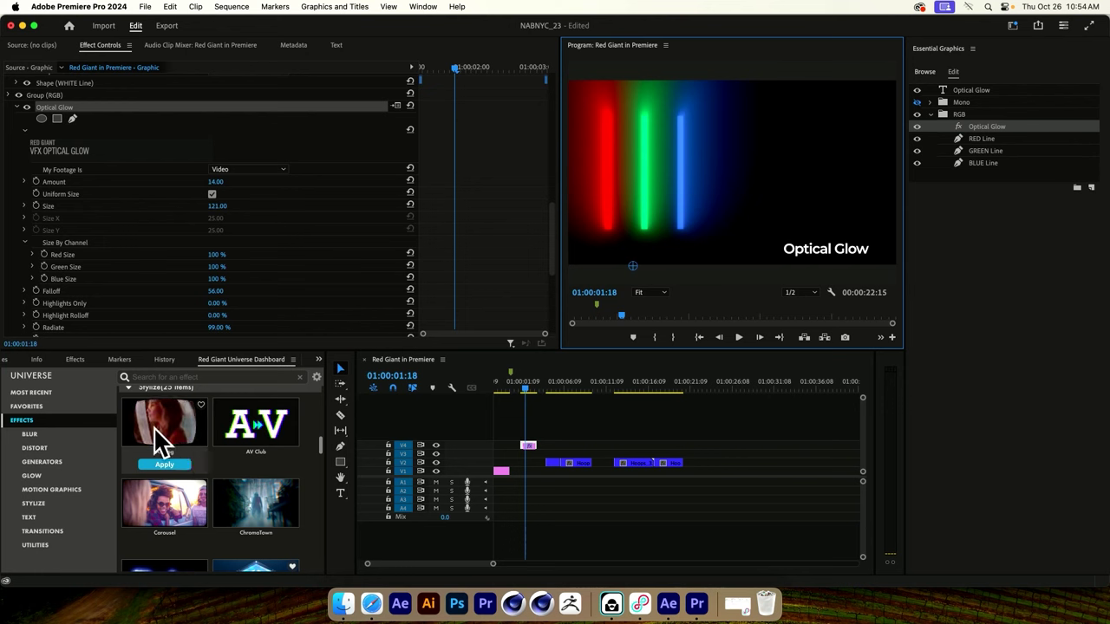
# Step: Search the Effects panel for 'vf', select the RG VFX folder, and maximize the panel
pyautogui.click(74, 360)
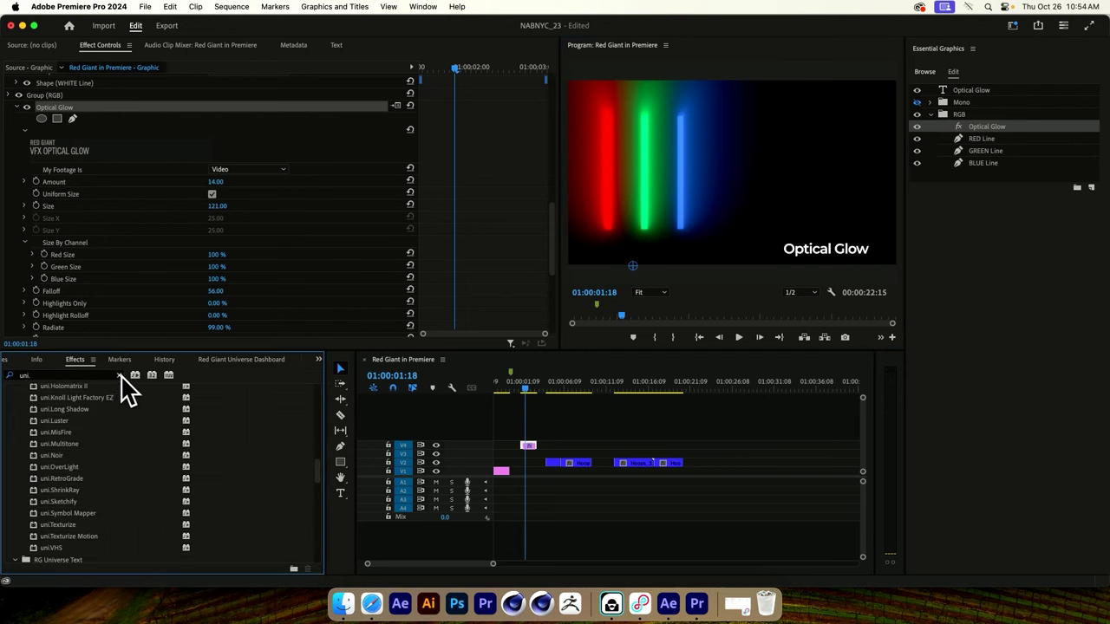
pyautogui.click(118, 375)
pyautogui.click(95, 375)
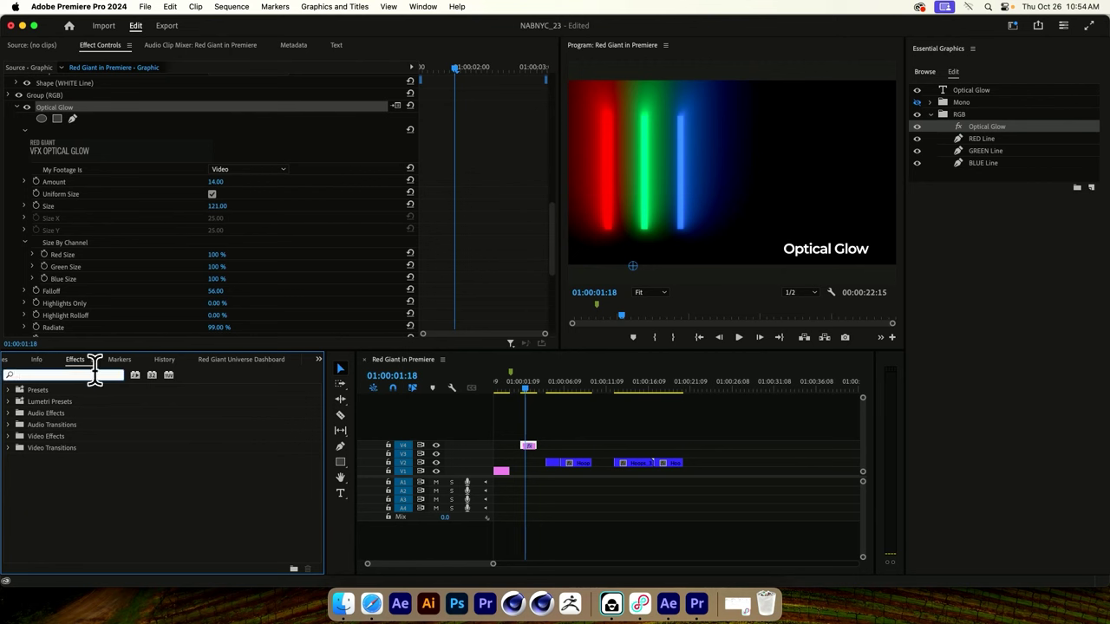
pyautogui.write('vfx')
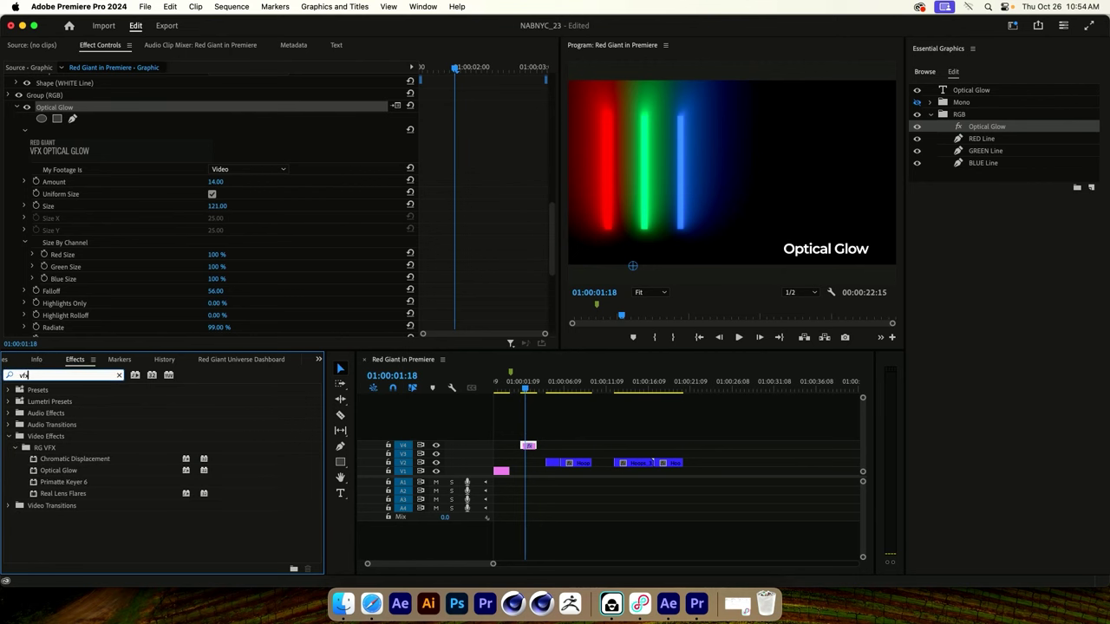
pyautogui.click(71, 450)
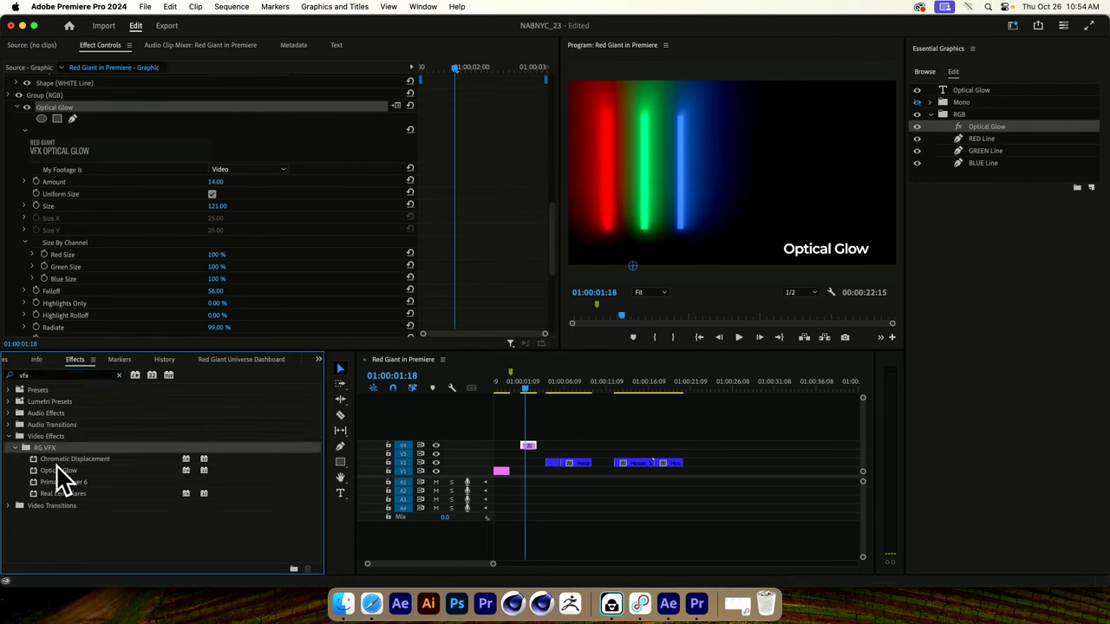
pyautogui.press('`')
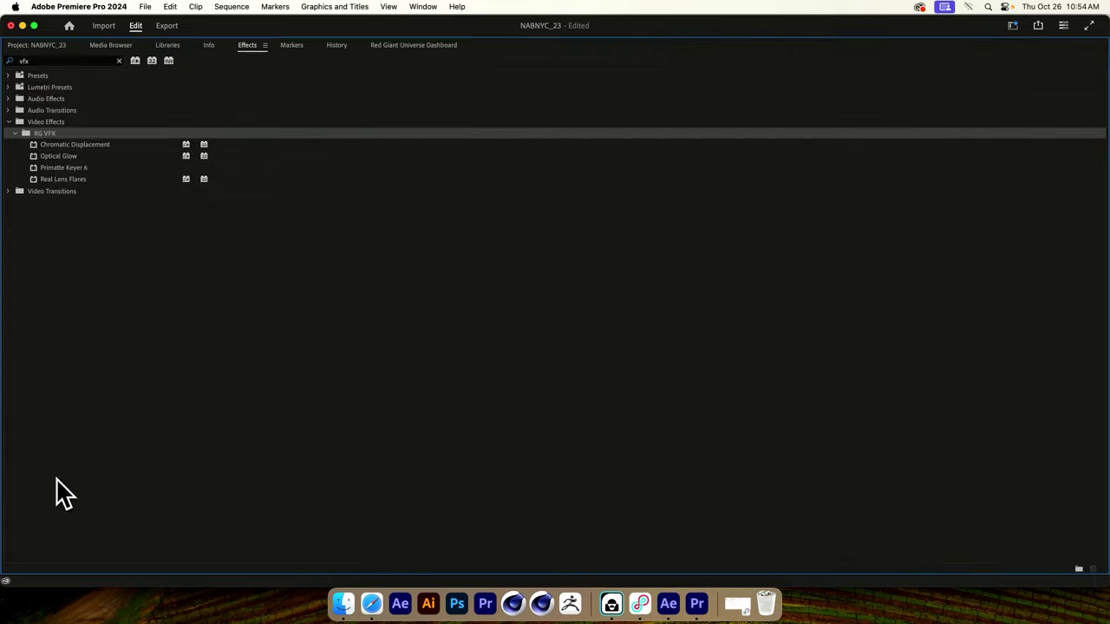
# Step: Review the Chromatic Displacement, Primatte Keyer 6, Real Lens Flares and Optical Glow effects
pyautogui.click(76, 146)
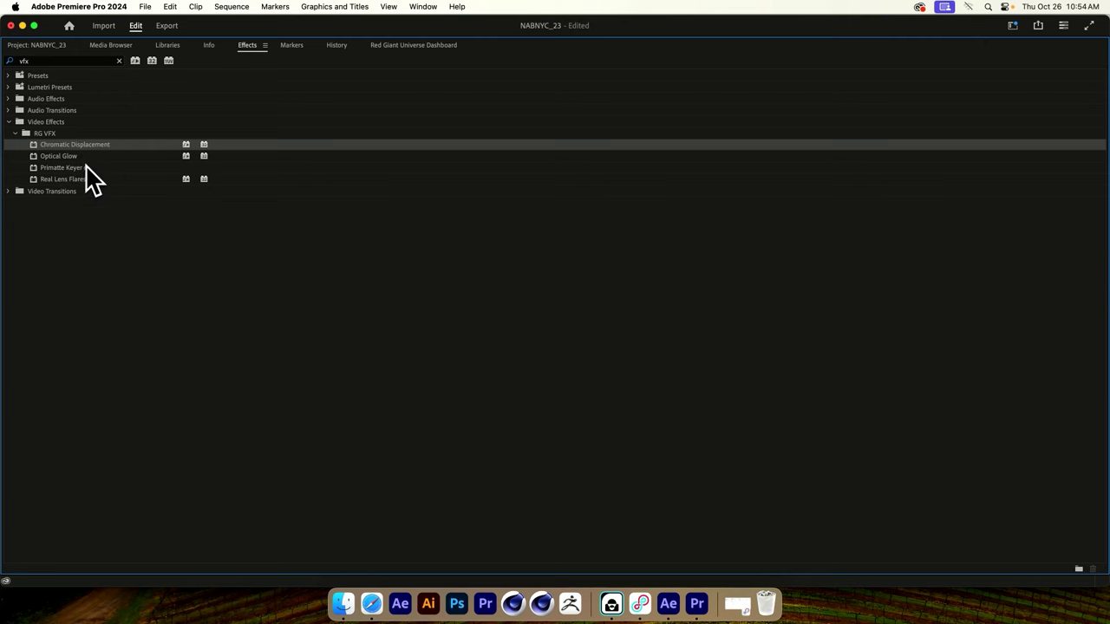
pyautogui.click(80, 168)
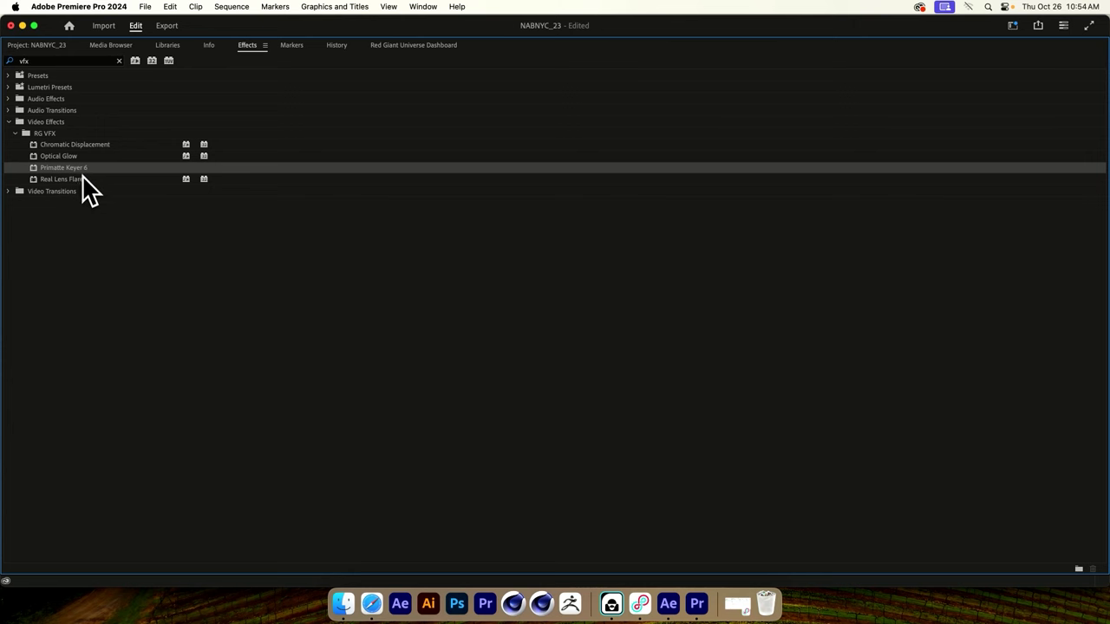
pyautogui.click(83, 180)
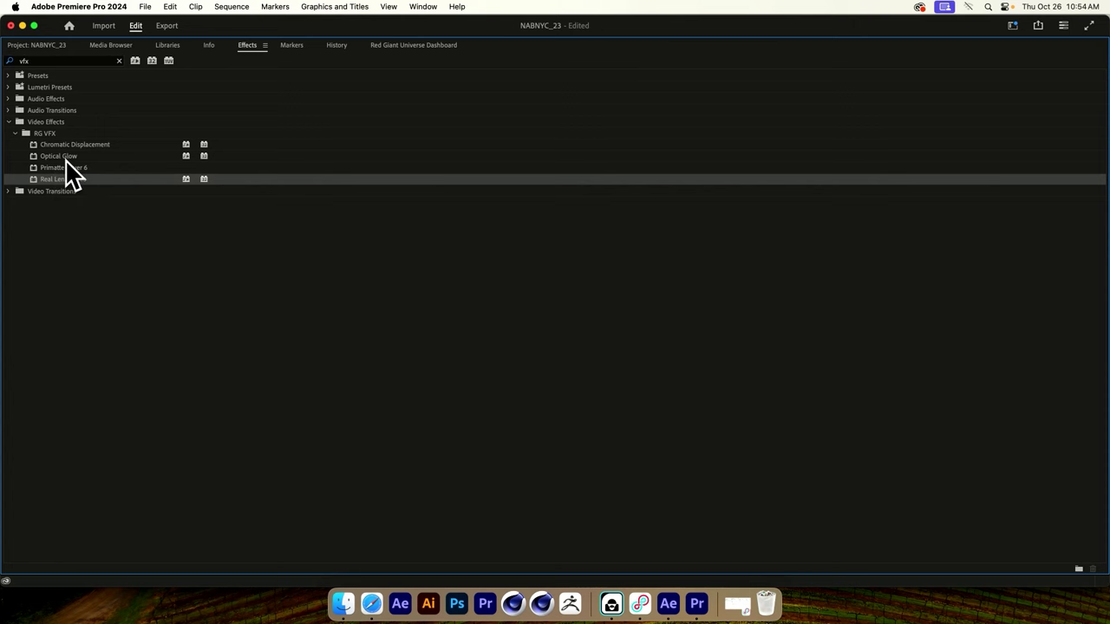
pyautogui.click(64, 157)
pyautogui.click(64, 169)
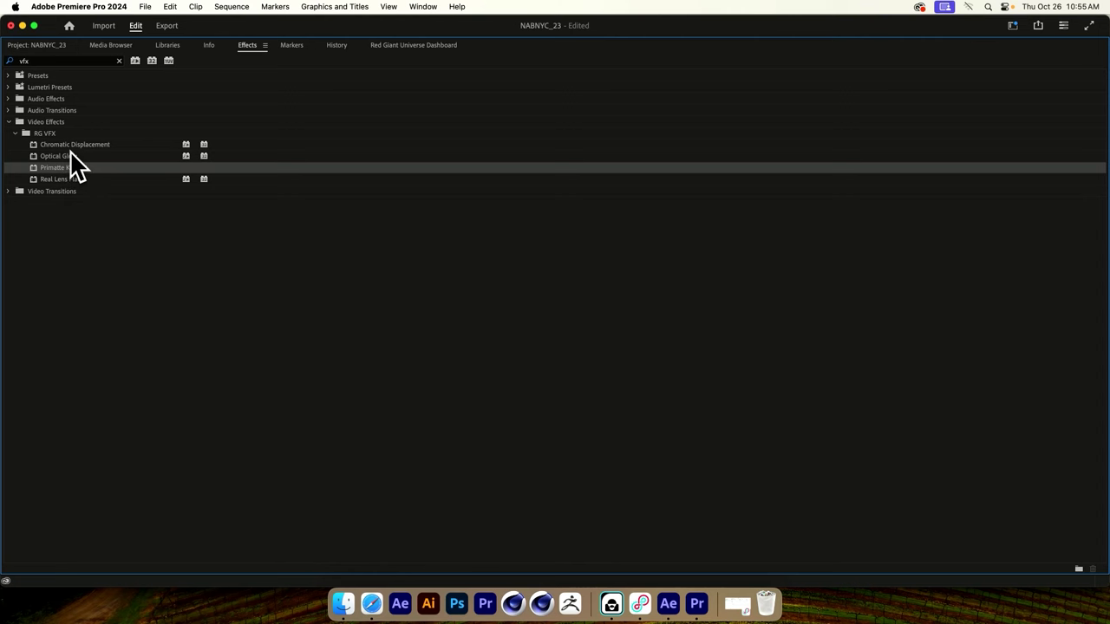
pyautogui.click(60, 146)
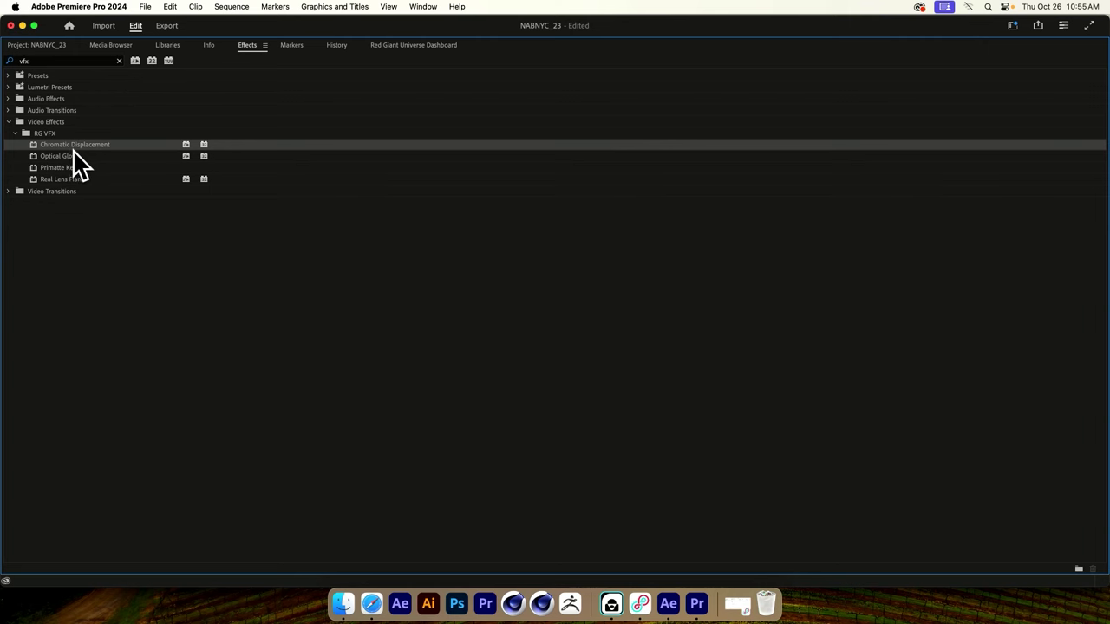
pyautogui.click(75, 157)
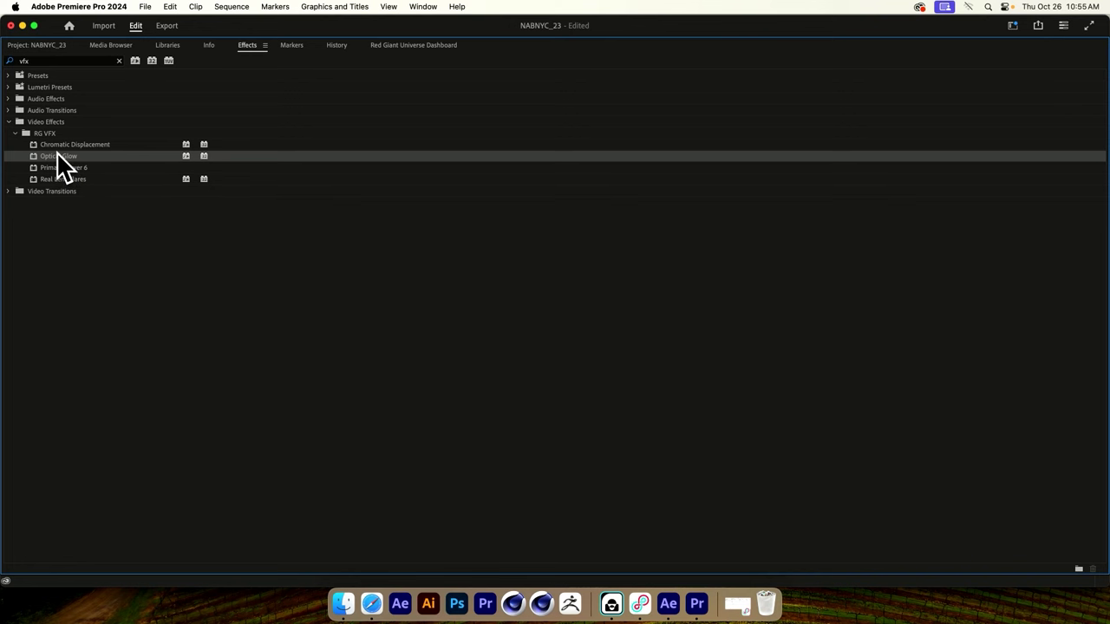
# Step: Collapse the RG VFX and Video Effects folders, clear the search, restore the layout, and deselect clips
pyautogui.click(15, 134)
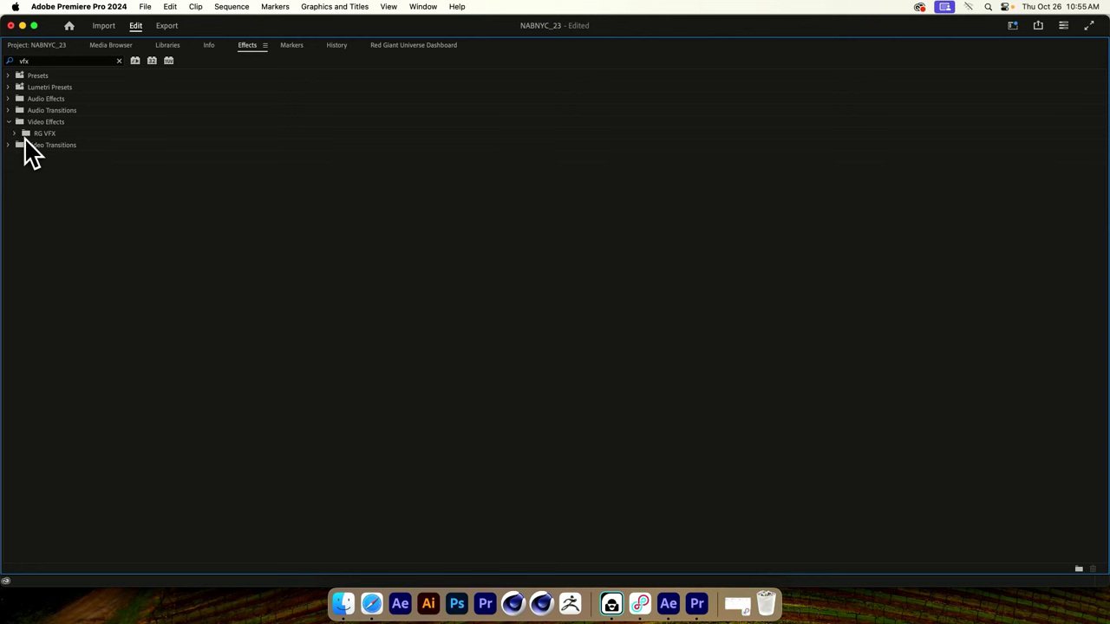
pyautogui.click(8, 122)
pyautogui.click(118, 61)
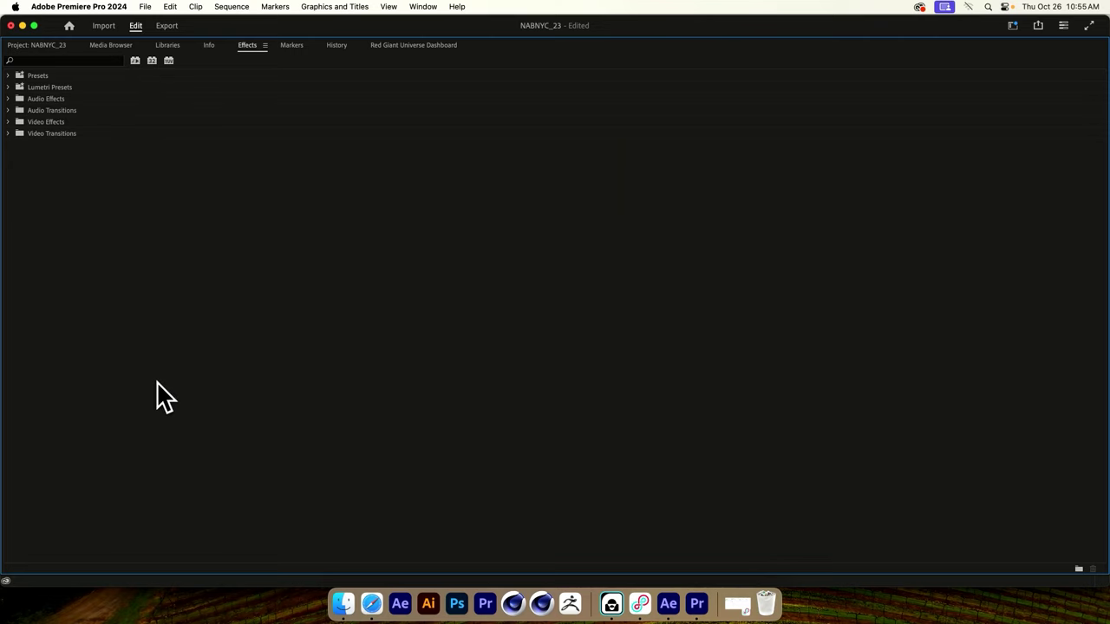
pyautogui.press('`')
pyautogui.click(559, 420)
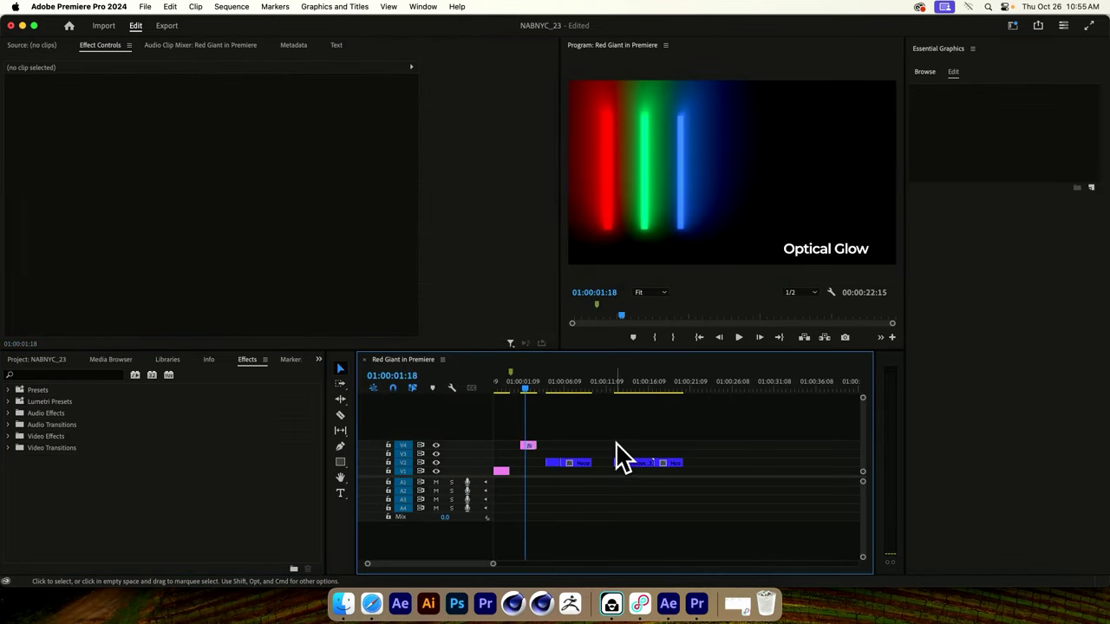
# Step: Switch to After Effects, return to 05_Martini Shot, and select the MARTINI_ Reflection layer
pyautogui.press('super+Tab')
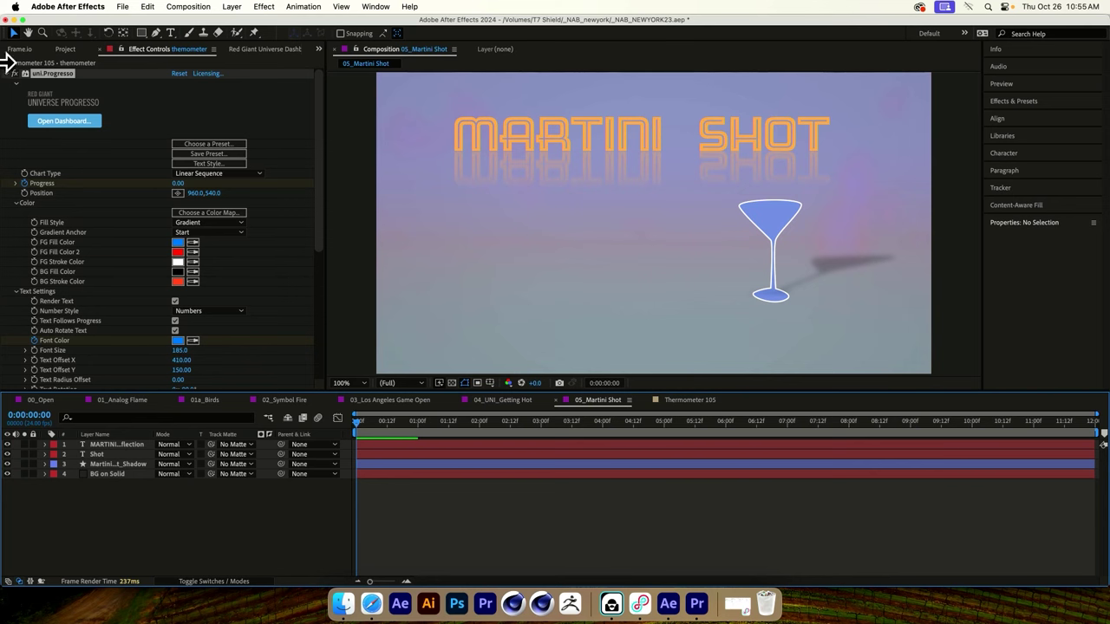
pyautogui.click(7, 73)
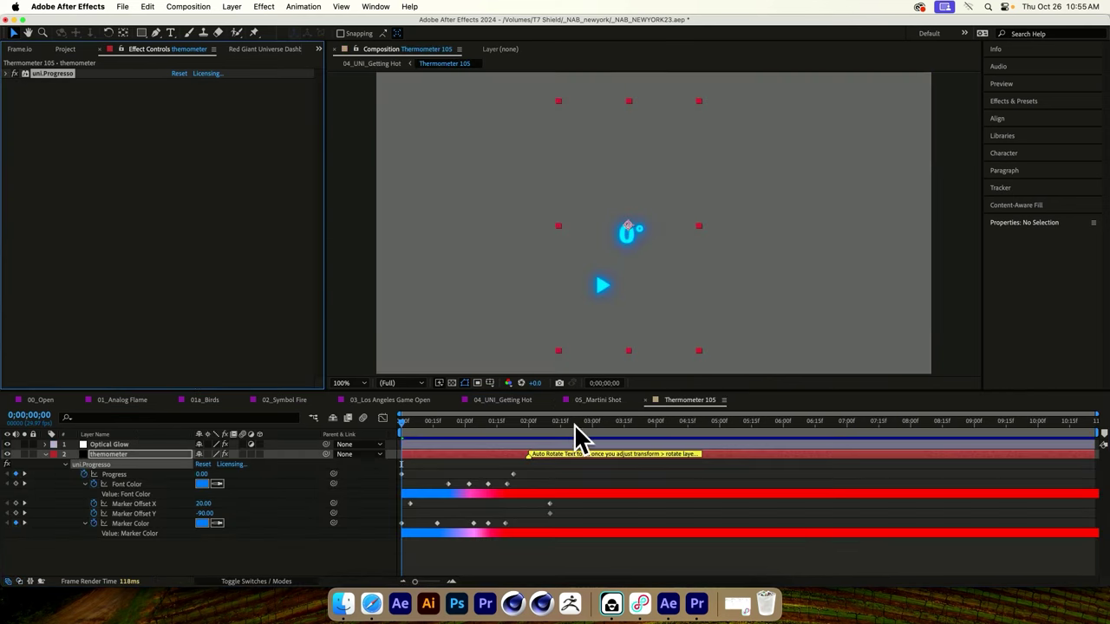
pyautogui.click(598, 401)
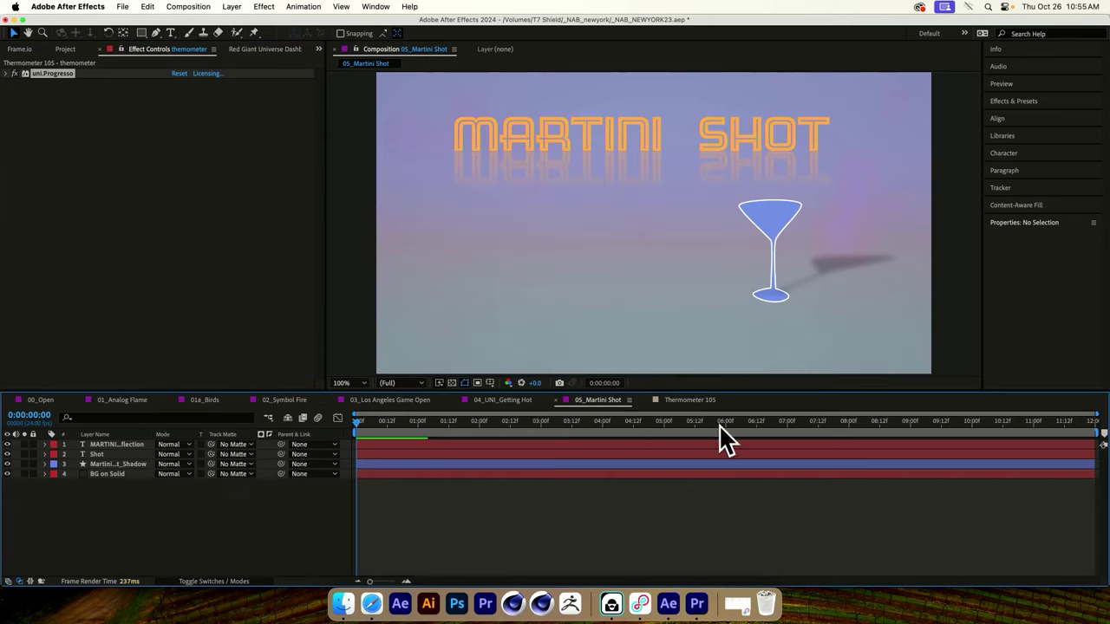
pyautogui.click(119, 436)
pyautogui.click(123, 444)
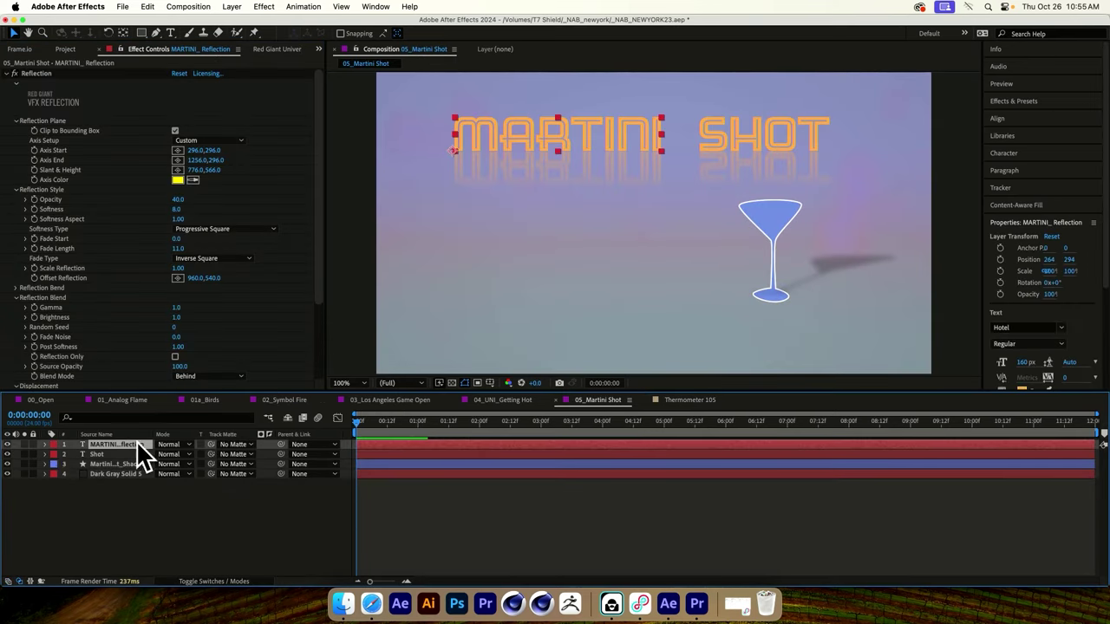
# Step: Select the MARTINI title's Reflection effect so its guides show in the viewer
pyautogui.click(13, 73)
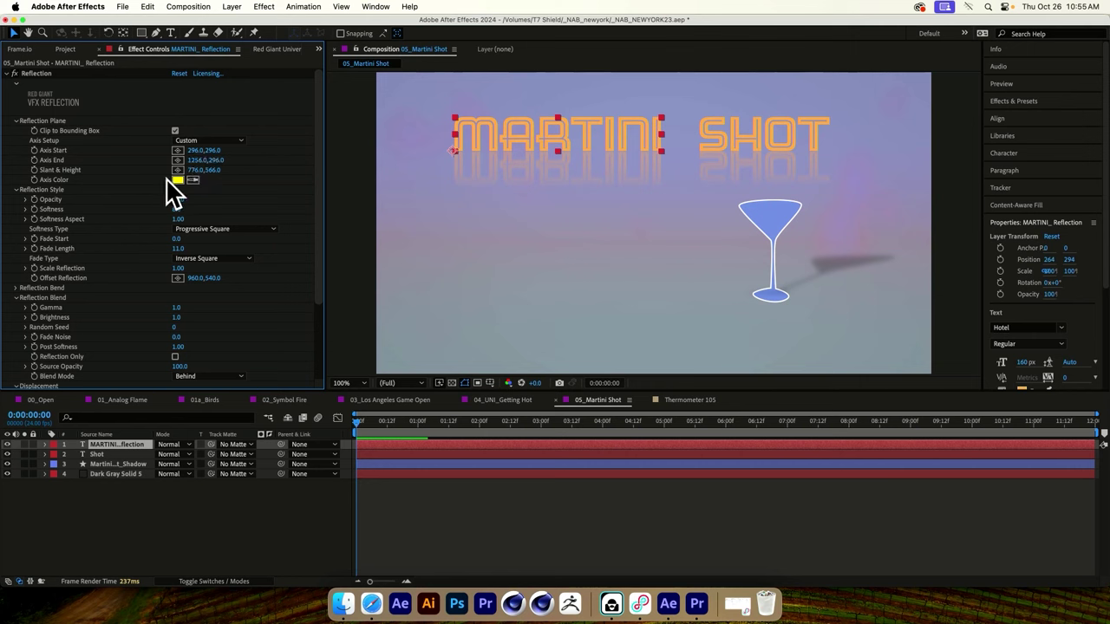
pyautogui.scroll(-2, 243, 213)
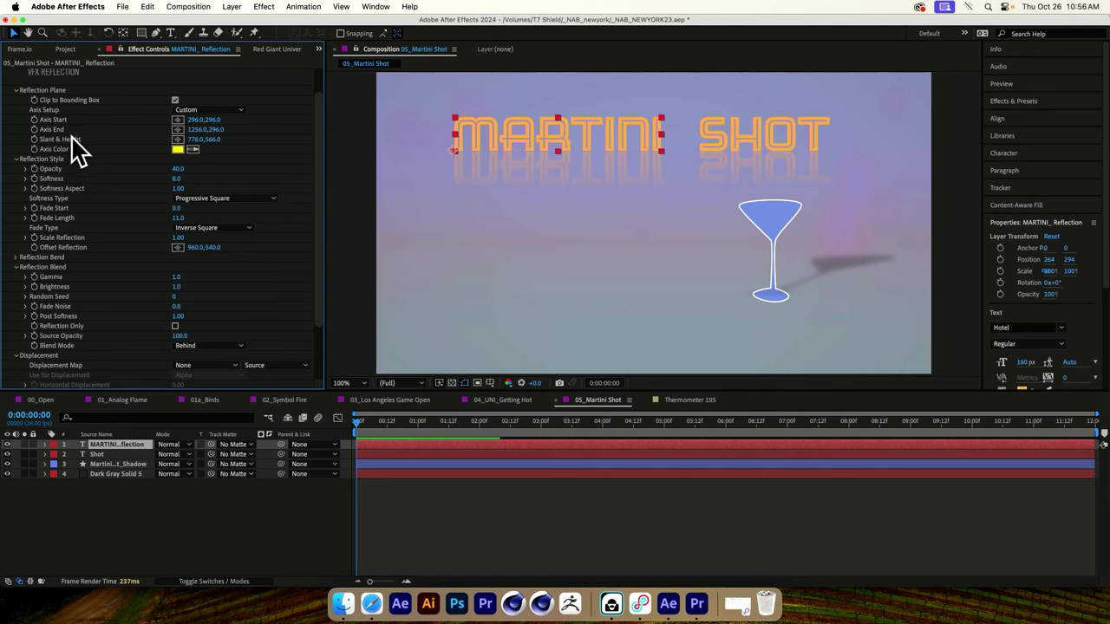
pyautogui.scroll(2, 74, 147)
pyautogui.click(40, 73)
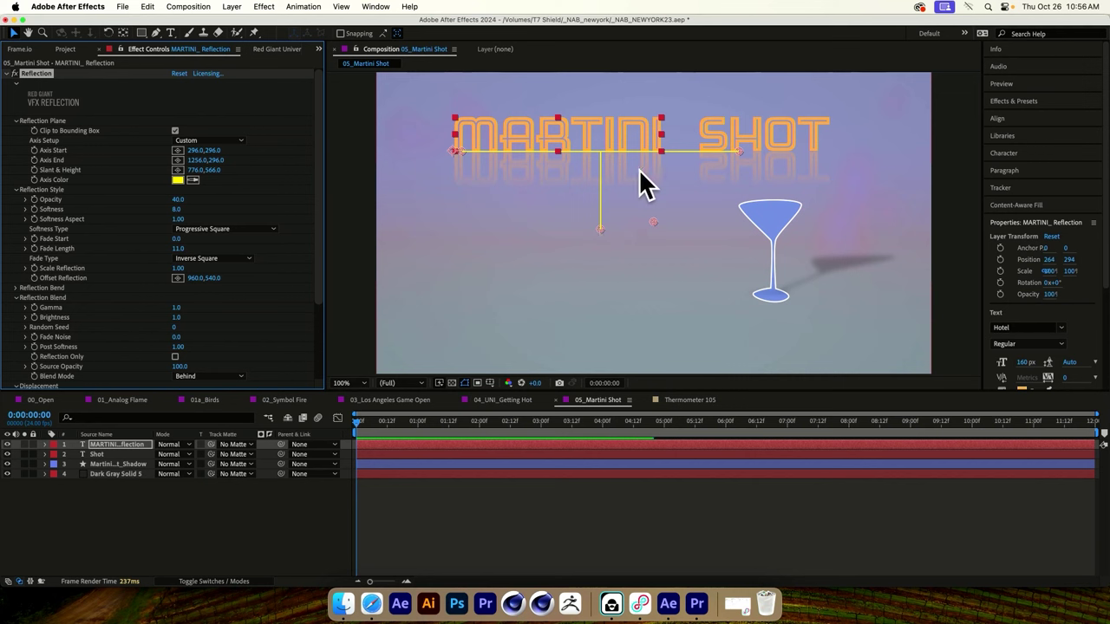
# Step: Lower the reflection's slant point and shorten its axis to MARTINI's right edge
pyautogui.click(599, 228)
pyautogui.moveTo(599, 227); pyautogui.dragTo(602, 196)
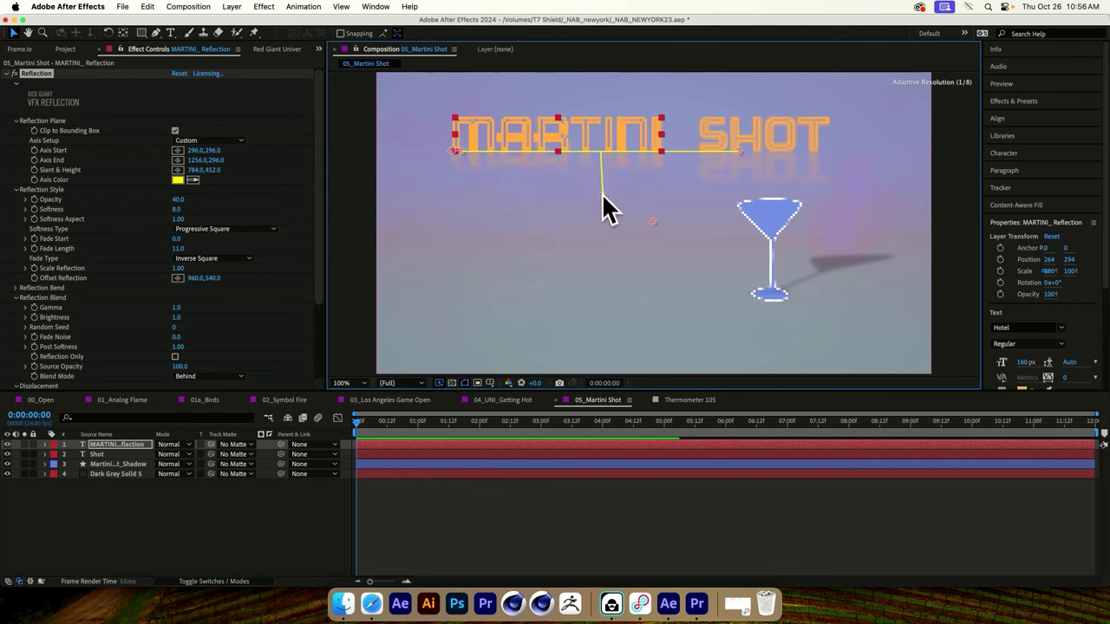
pyautogui.moveTo(740, 152); pyautogui.dragTo(663, 156)
pyautogui.click(594, 198)
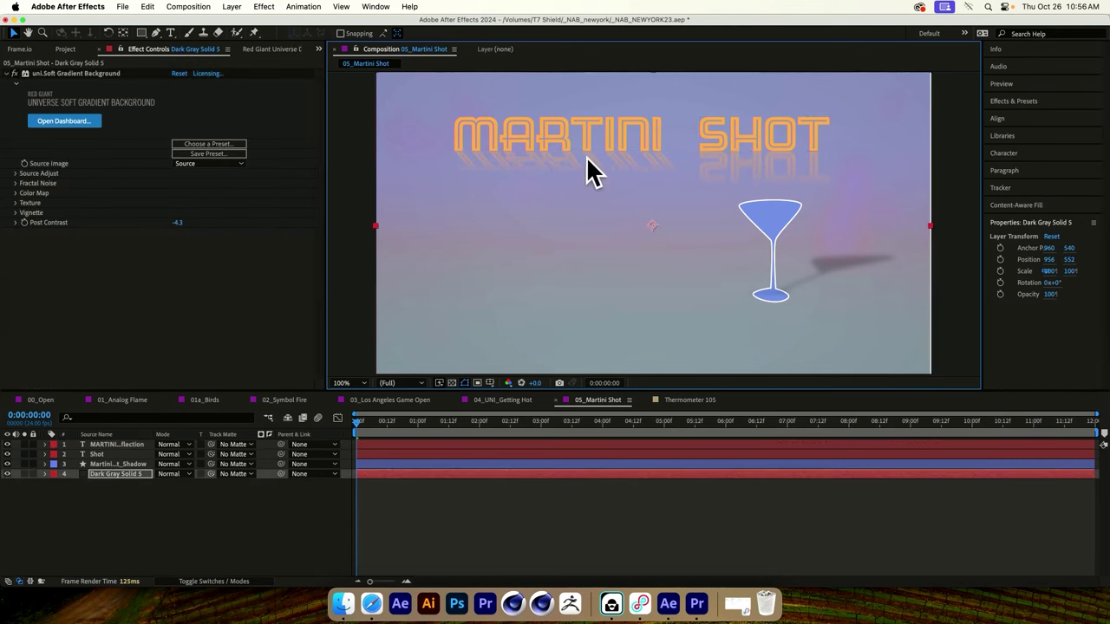
# Step: Reselect the MARTINI title's Reflection effect and move its slant point down and left
pyautogui.click(110, 444)
pyautogui.click(41, 73)
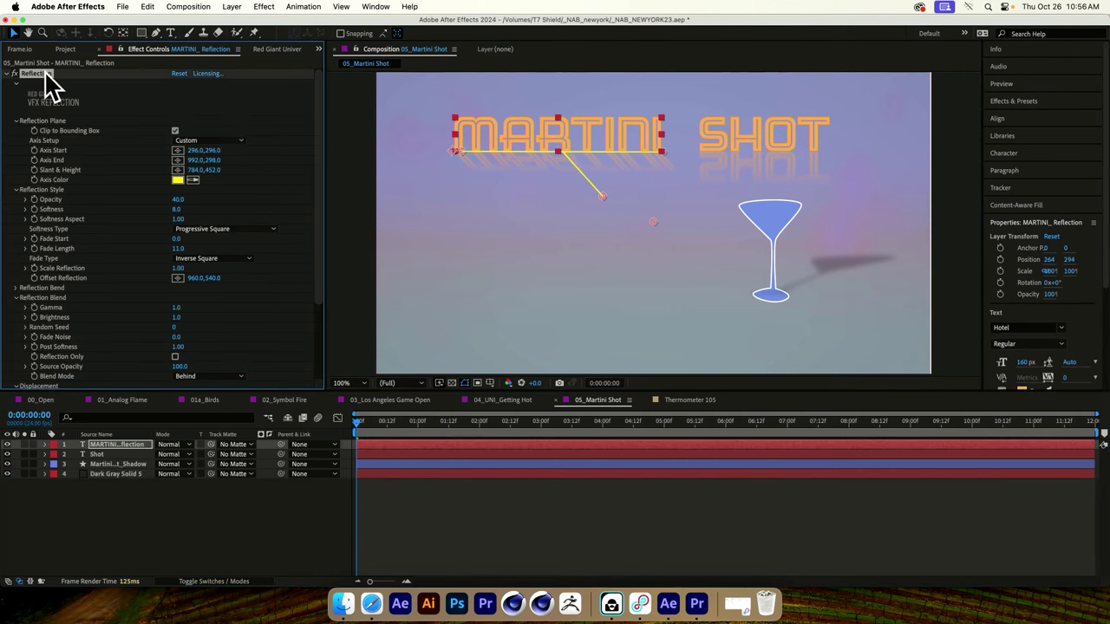
pyautogui.moveTo(605, 197); pyautogui.dragTo(565, 221)
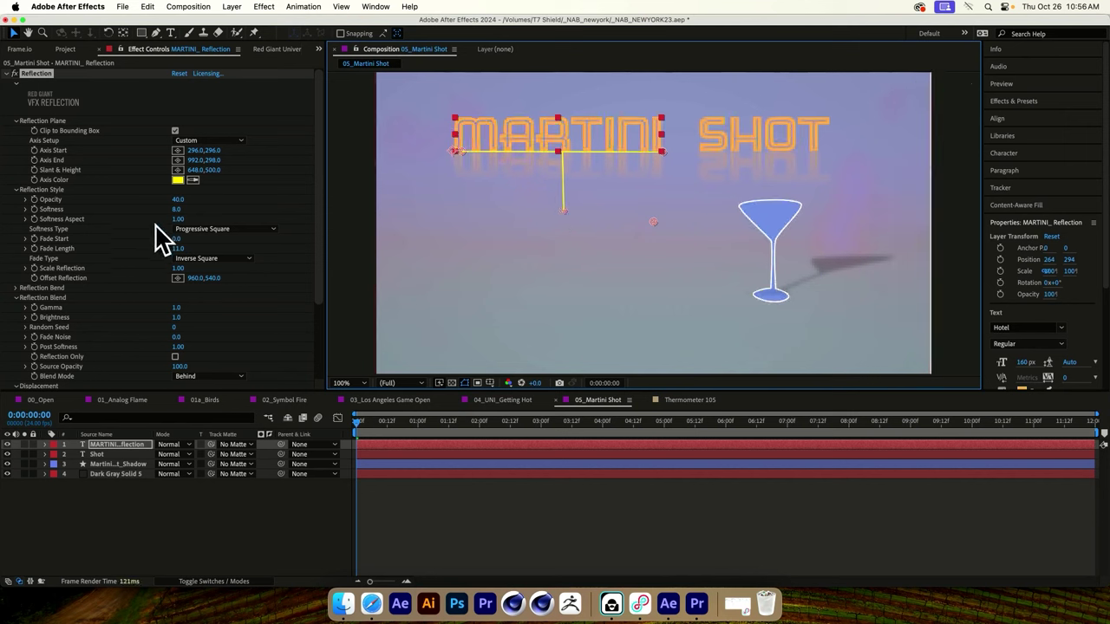
# Step: Raise reflection Softness to 43, keep Opacity at 99, and pull Slant & Height to 652,550
pyautogui.moveTo(177, 209); pyautogui.dragTo(269, 209)
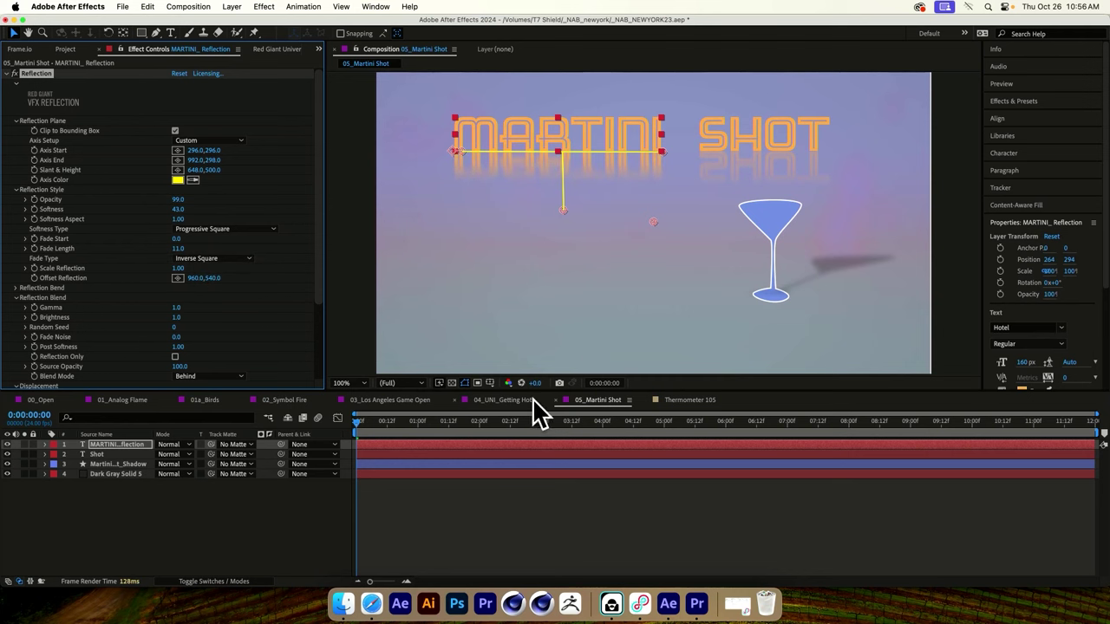
pyautogui.click(178, 200)
pyautogui.press('Return')
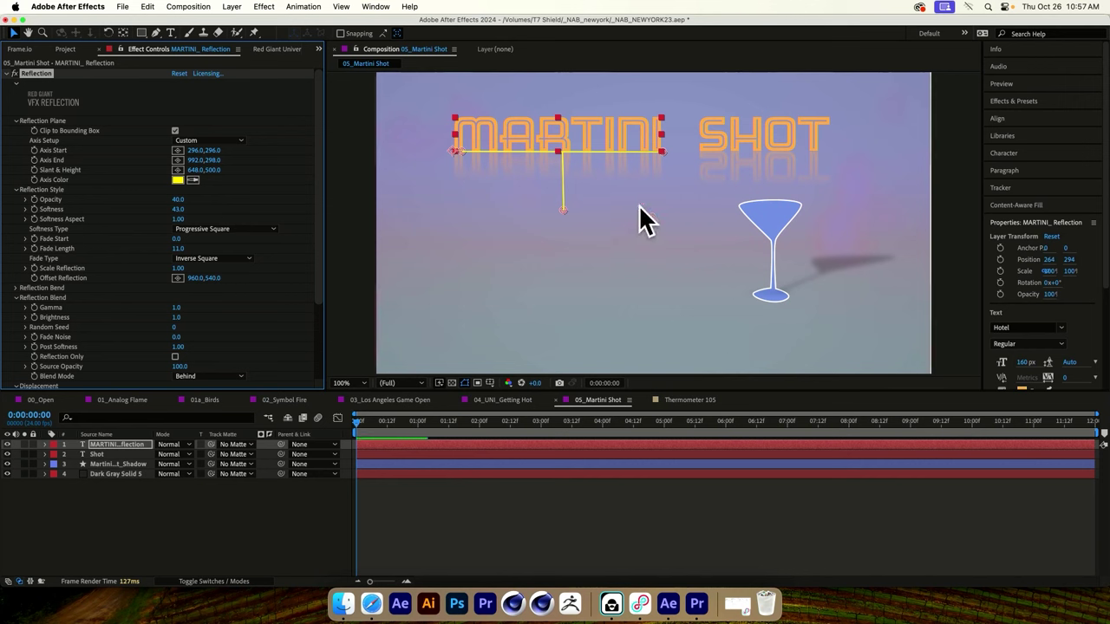
pyautogui.click(563, 211)
pyautogui.moveTo(563, 211); pyautogui.dragTo(564, 226)
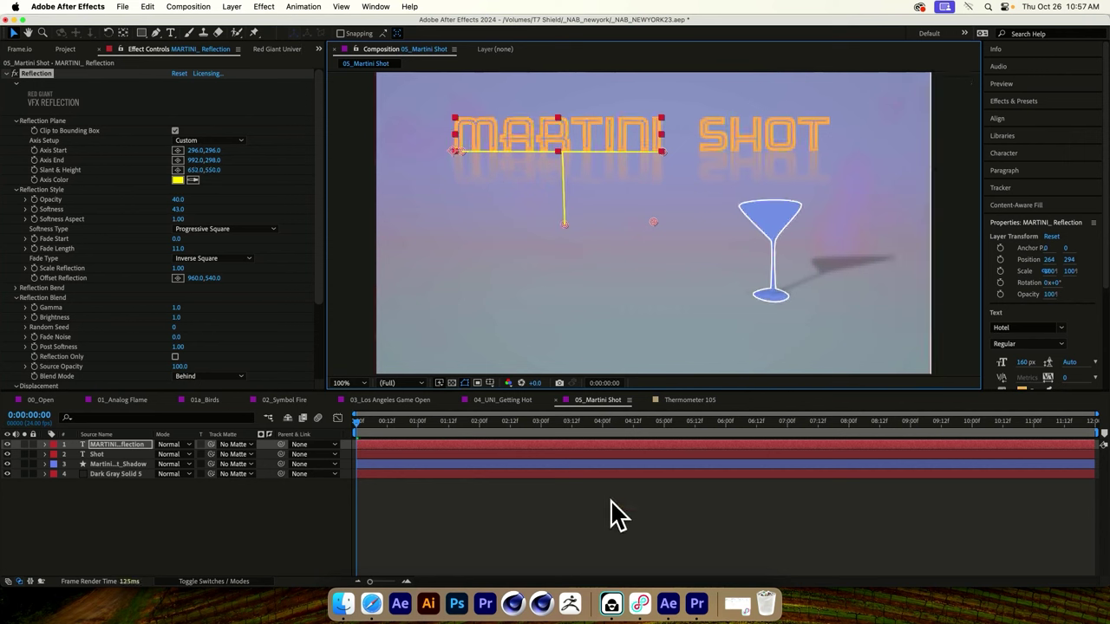
# Step: Collapse Reflection, zoom to 200% on the martini glass, and select the Martini Shot_Shadow layer
pyautogui.click(13, 74)
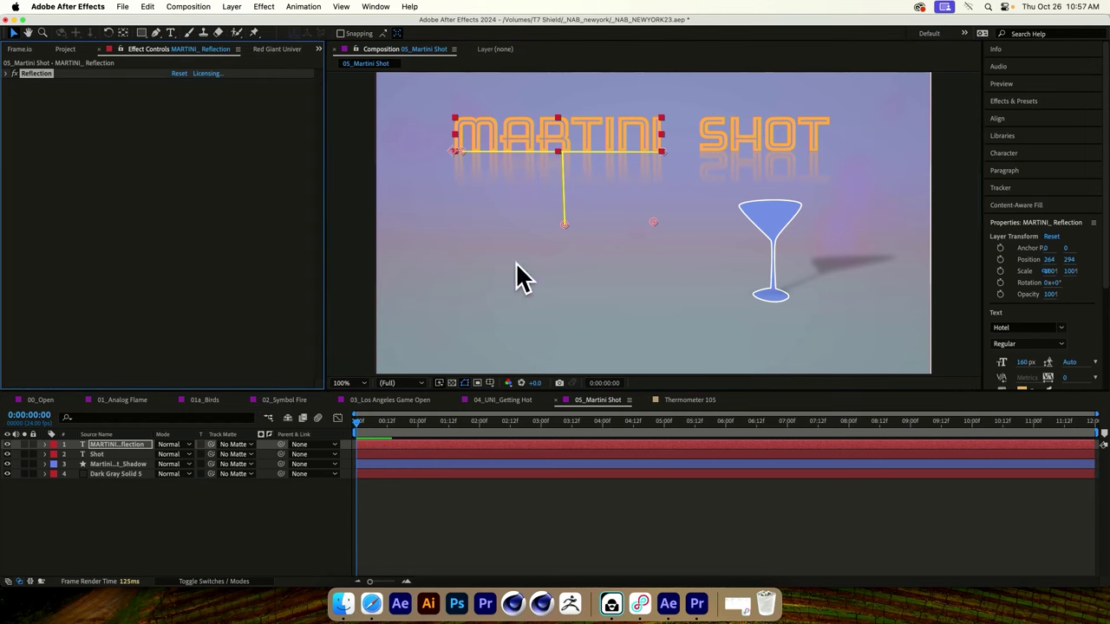
pyautogui.click(771, 236)
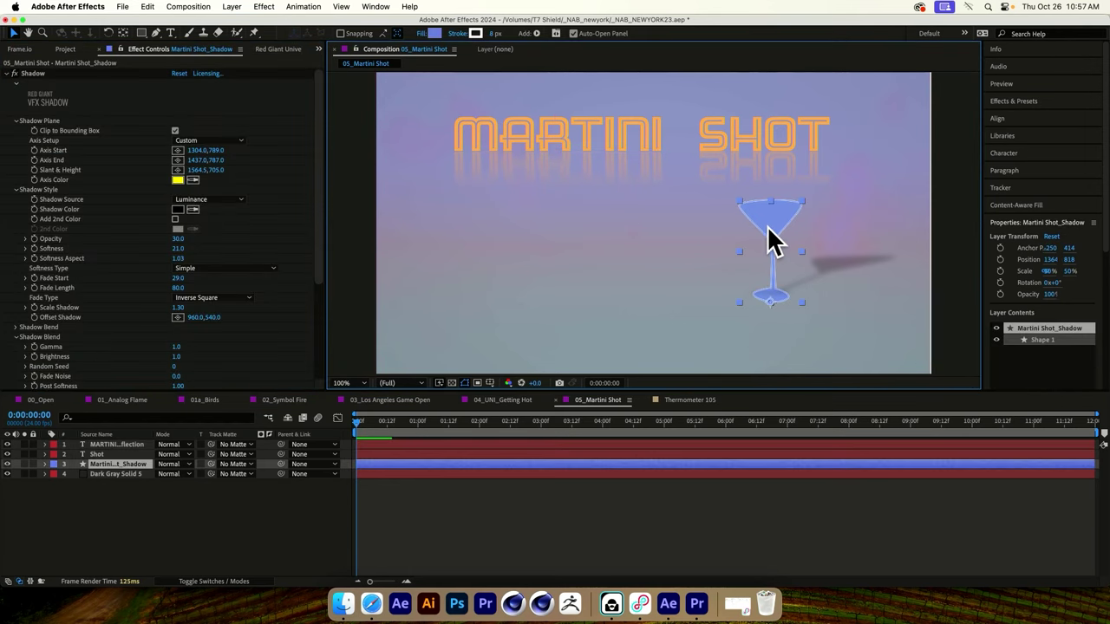
pyautogui.click(617, 314)
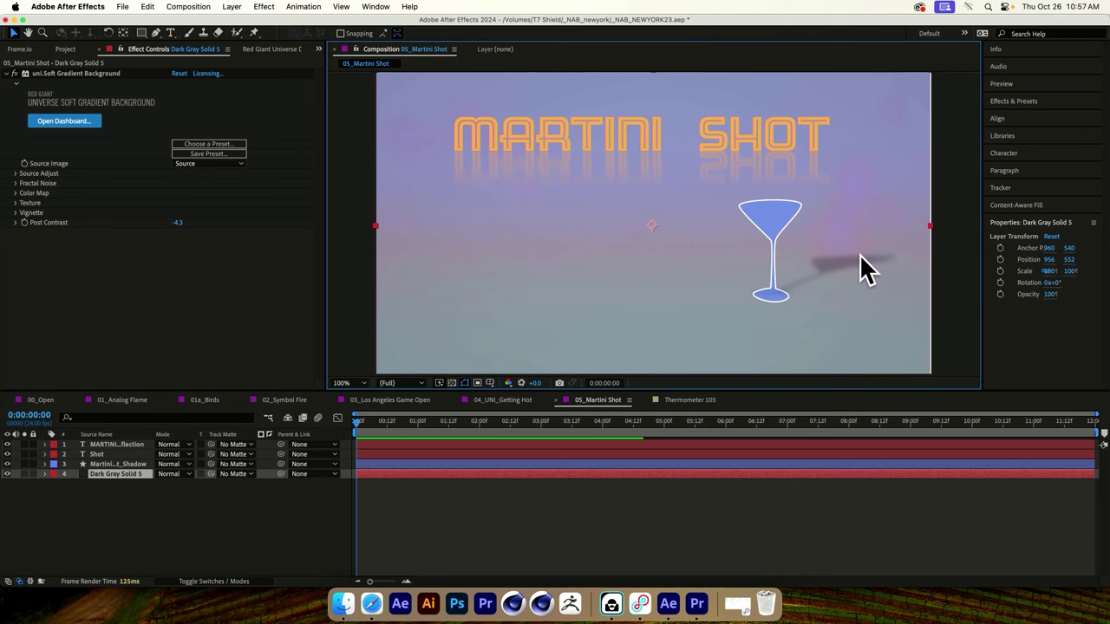
pyautogui.press('.')
pyautogui.moveTo(845, 290); pyautogui.dragTo(664, 223)
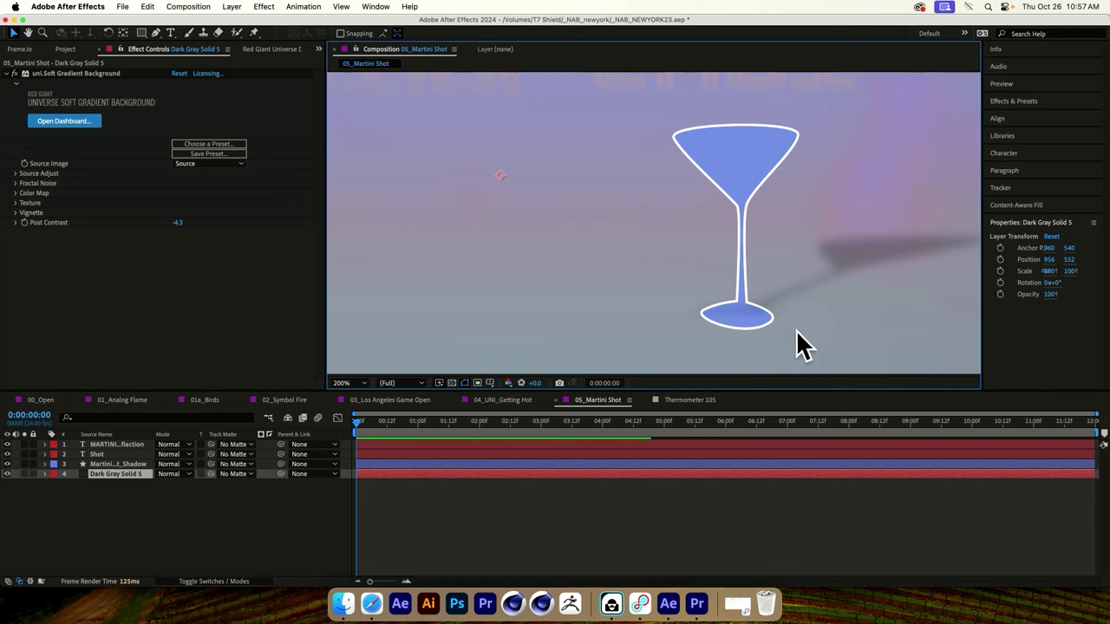
pyautogui.click(118, 465)
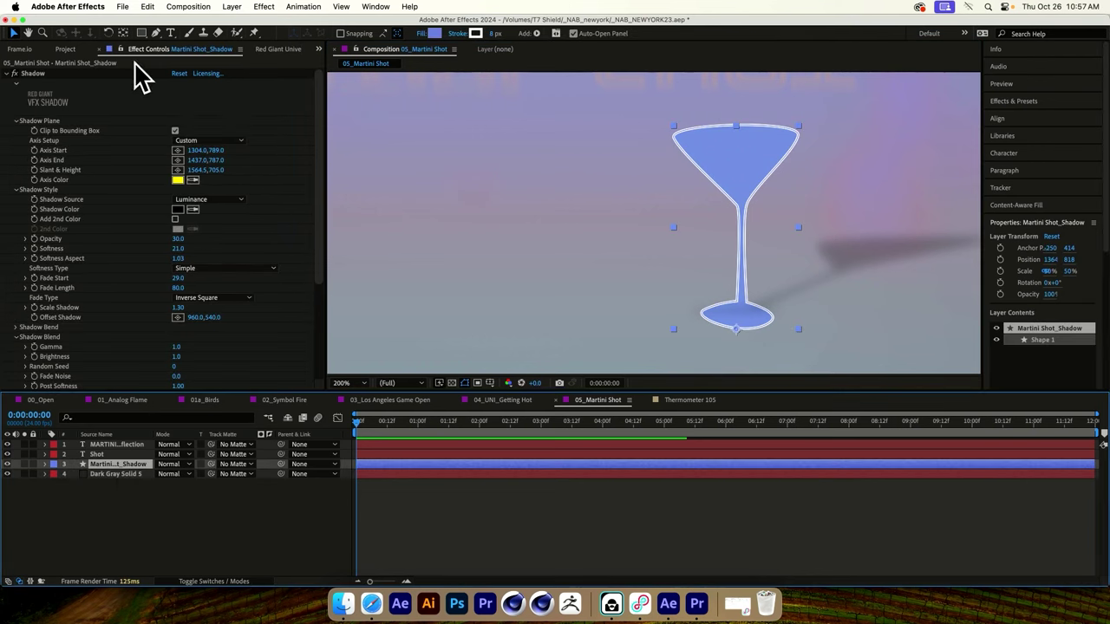
# Step: Show the Shadow effect's guides and nudge its Axis End down to 1438,795
pyautogui.scroll(-4, 121, 256)
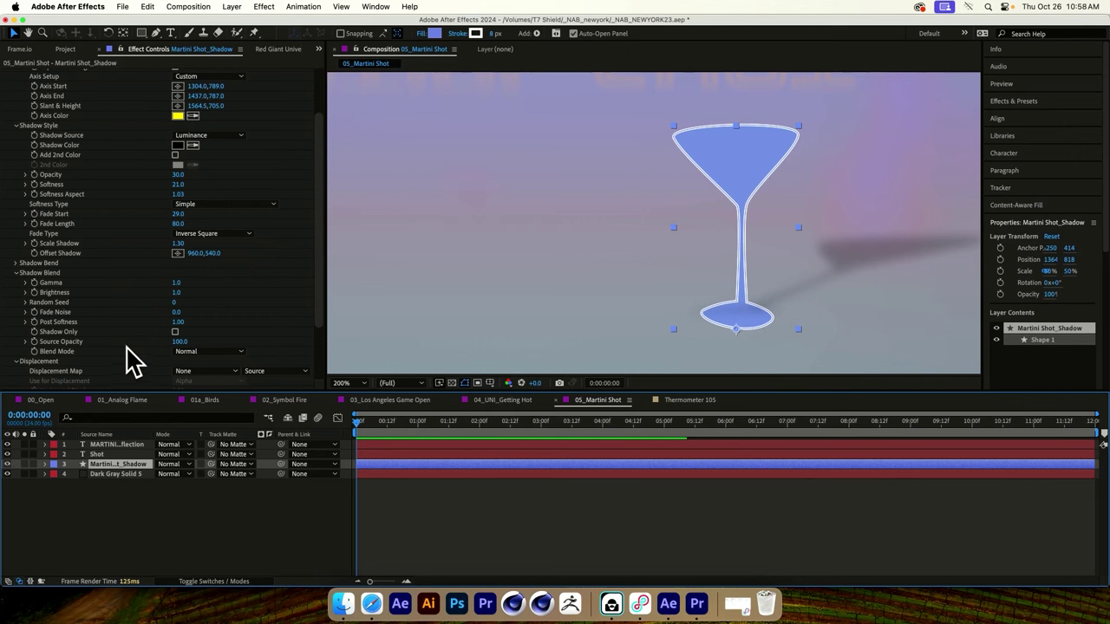
pyautogui.scroll(4, 143, 277)
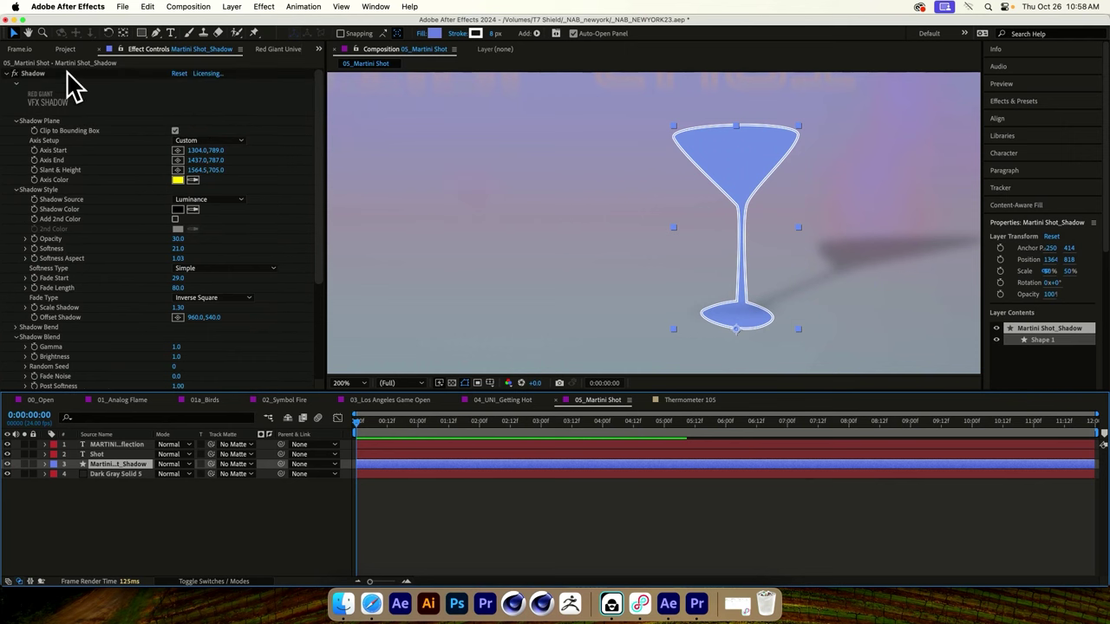
pyautogui.click(37, 74)
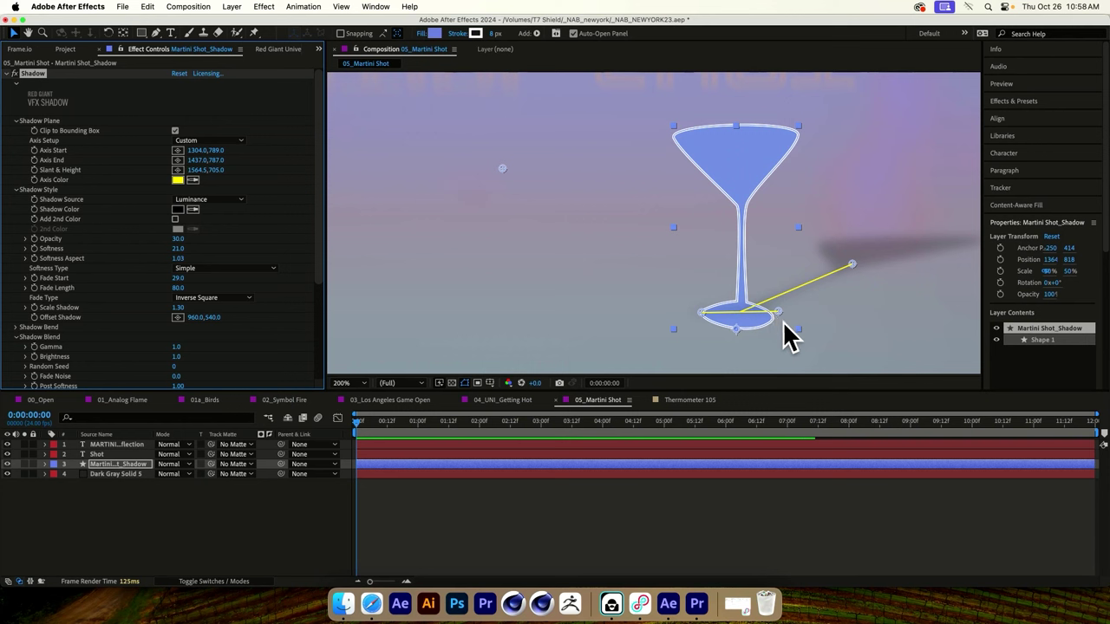
pyautogui.moveTo(778, 314); pyautogui.dragTo(781, 320)
# Step: Reselect the shadow layer and raise the Slant & Height point to 1558.5,674
pyautogui.click(852, 267)
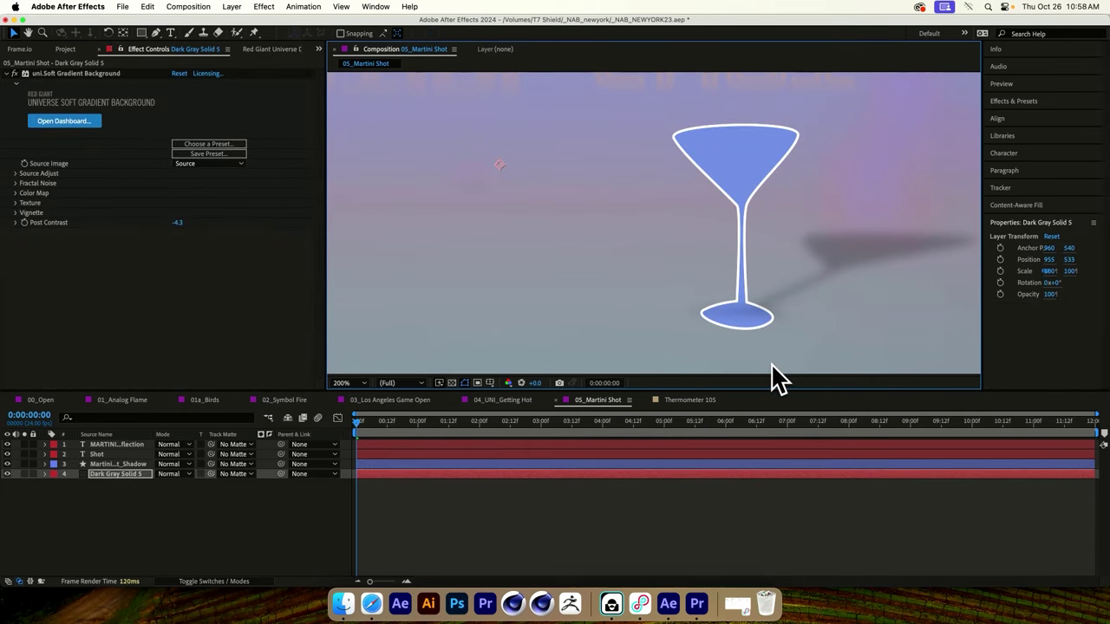
pyautogui.click(96, 455)
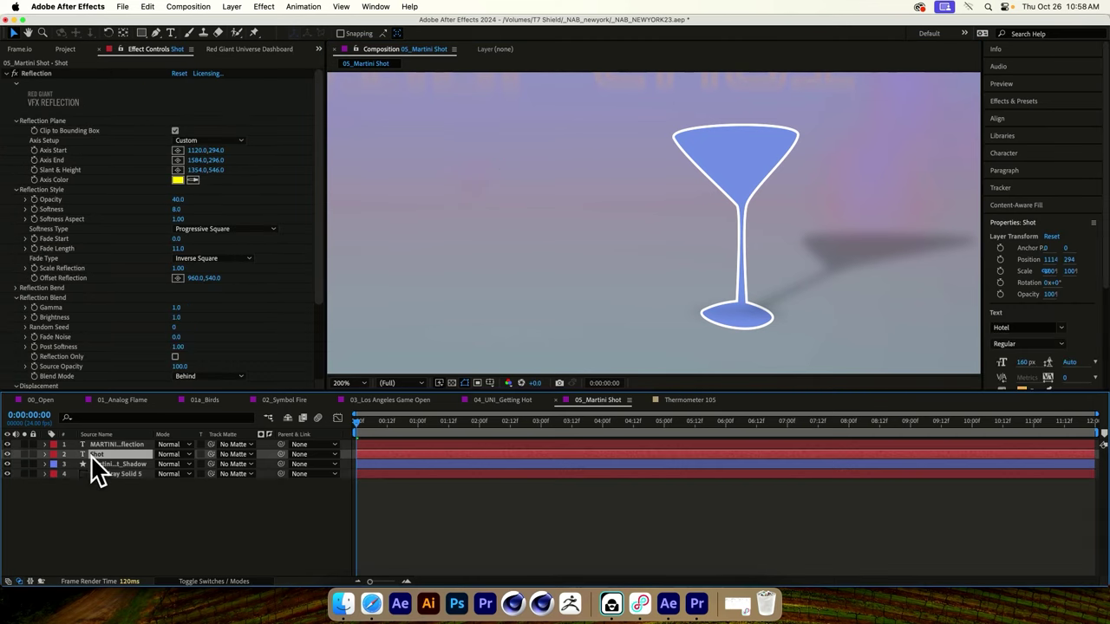
pyautogui.click(93, 462)
pyautogui.click(36, 72)
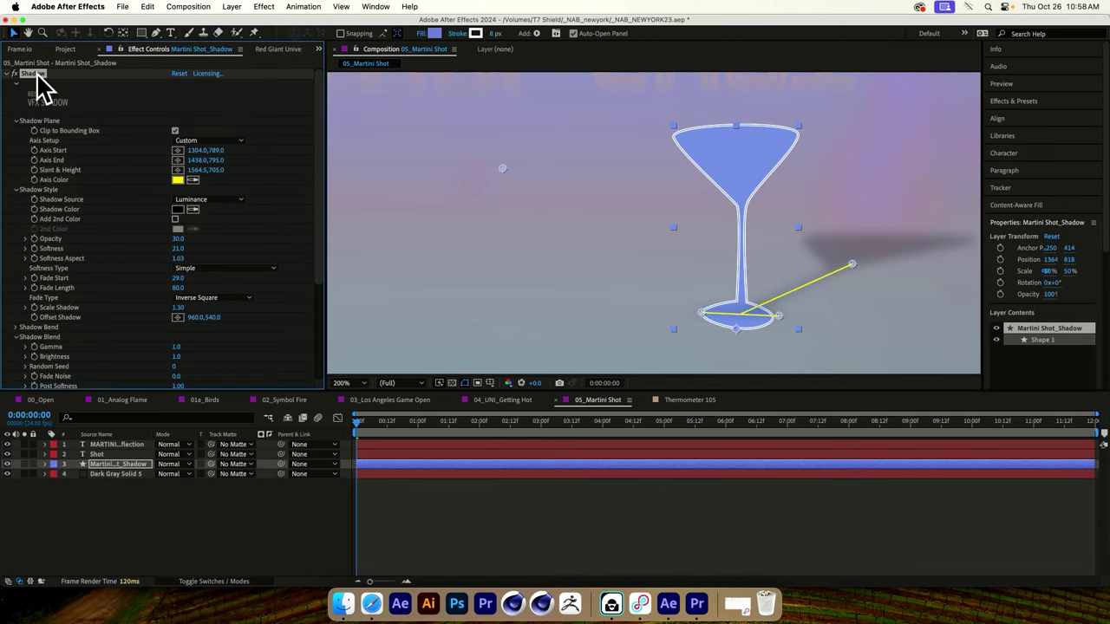
pyautogui.moveTo(854, 266)
pyautogui.mouseDown()
pyautogui.moveTo(832, 265)
pyautogui.moveTo(848, 246)
pyautogui.mouseUp()
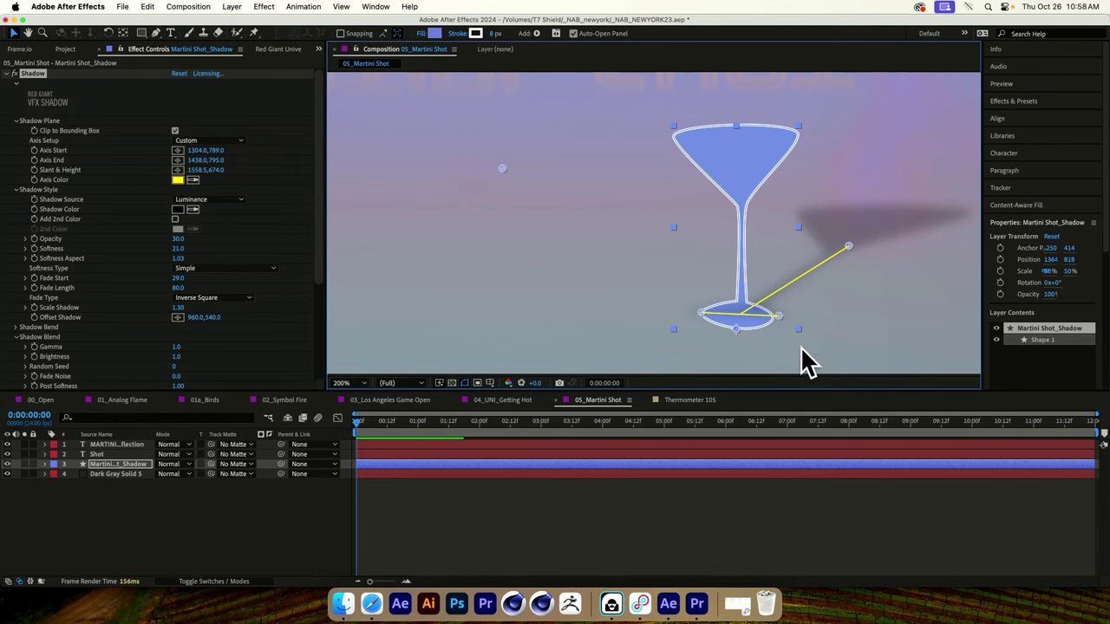
# Step: Reselect the Martini Shot_Shadow layer and bring up the Shadow Blend Mode choices
pyautogui.click(675, 347)
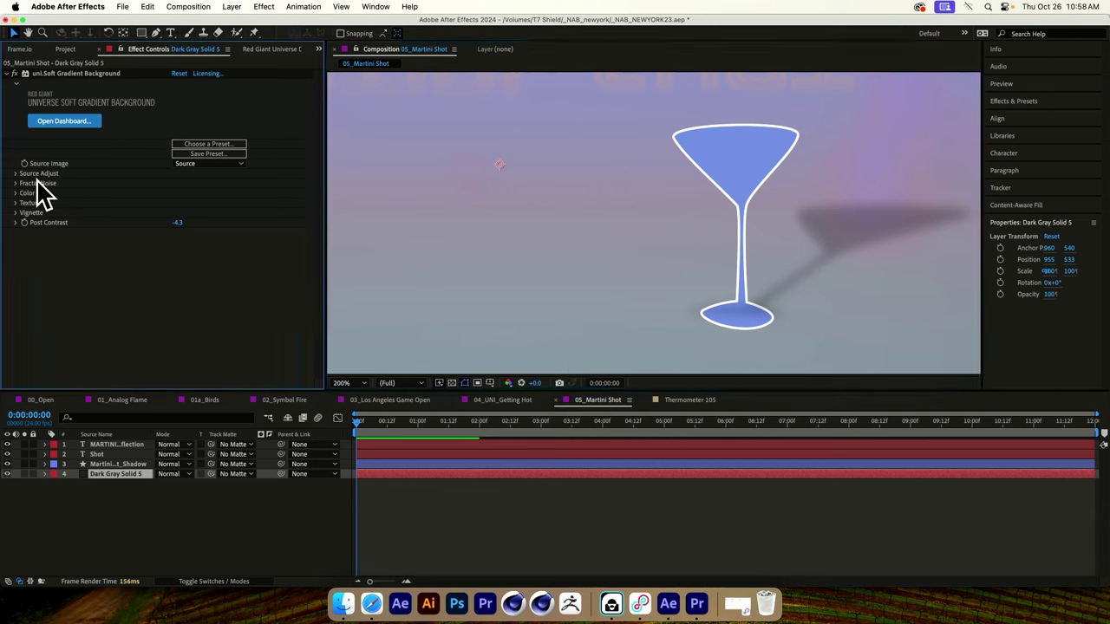
pyautogui.click(100, 464)
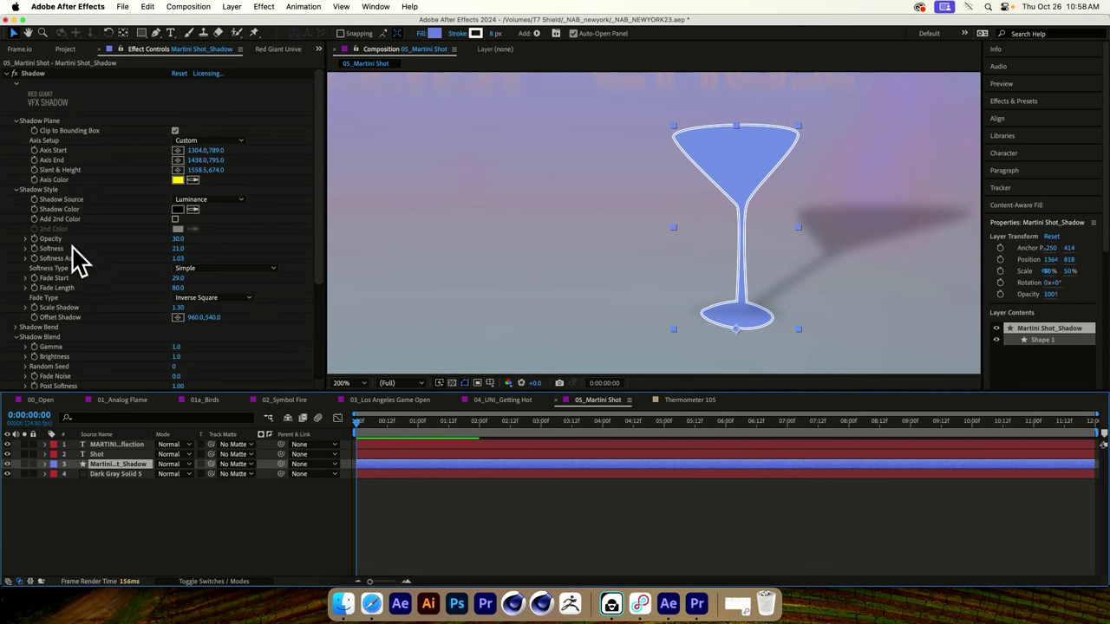
pyautogui.scroll(-4, 78, 255)
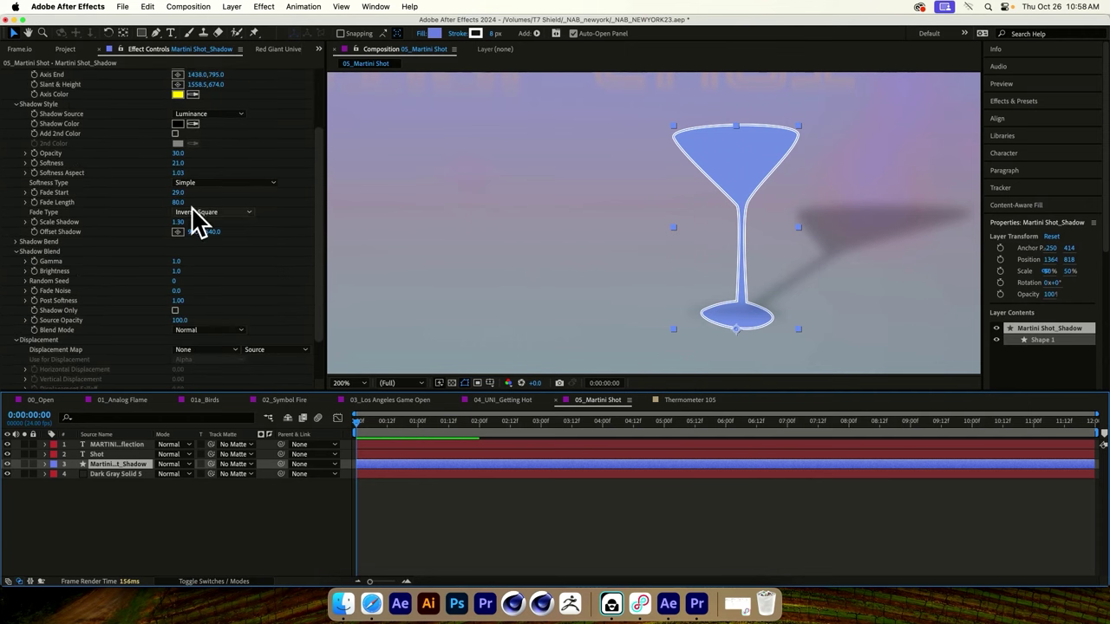
pyautogui.click(219, 331)
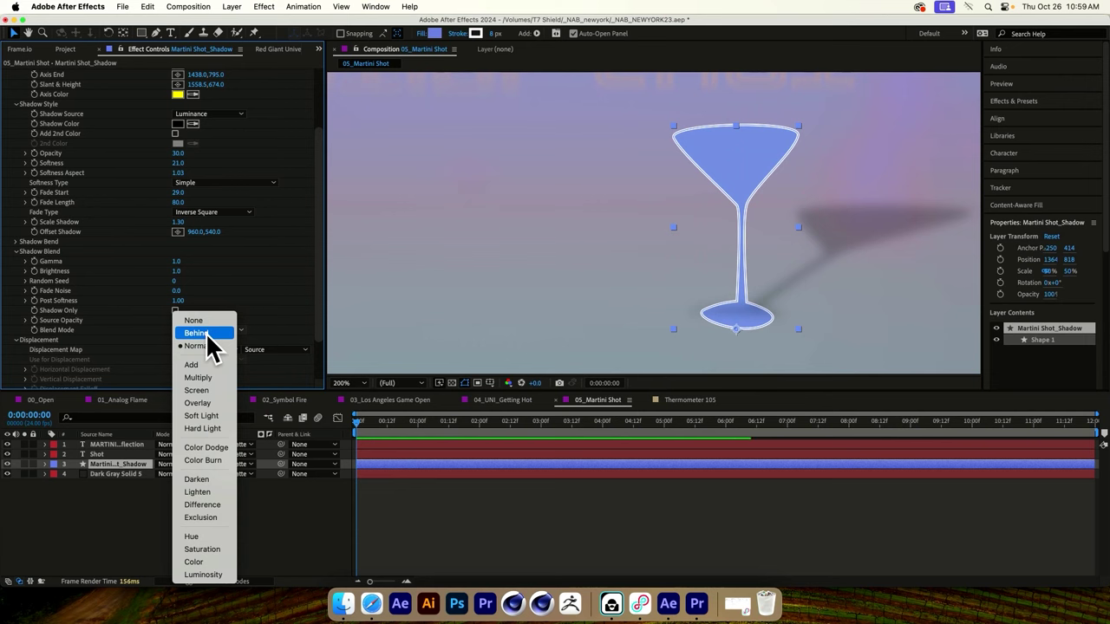
# Step: Set the Shadow blend mode to Behind and enable Shadow Only to isolate the glass's shadow
pyautogui.click(205, 333)
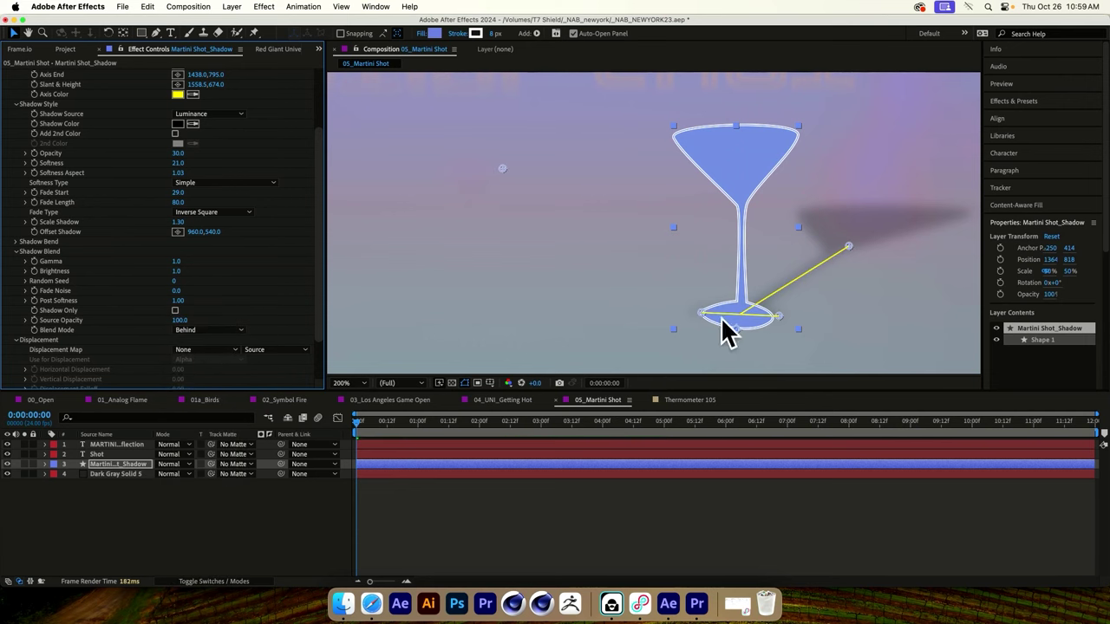
pyautogui.click(857, 324)
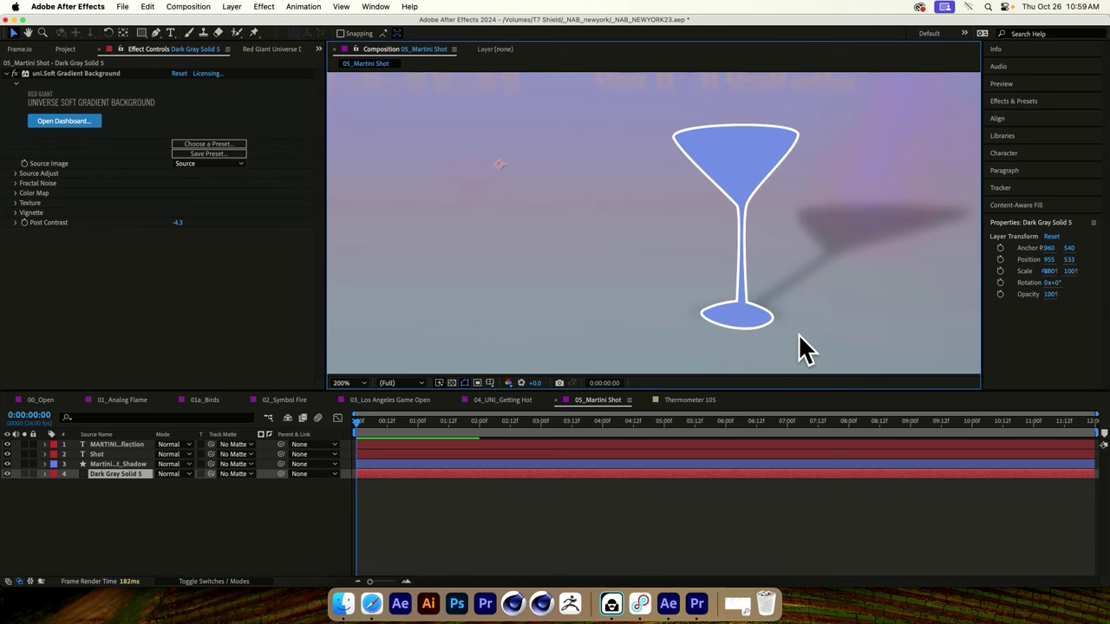
pyautogui.click(109, 465)
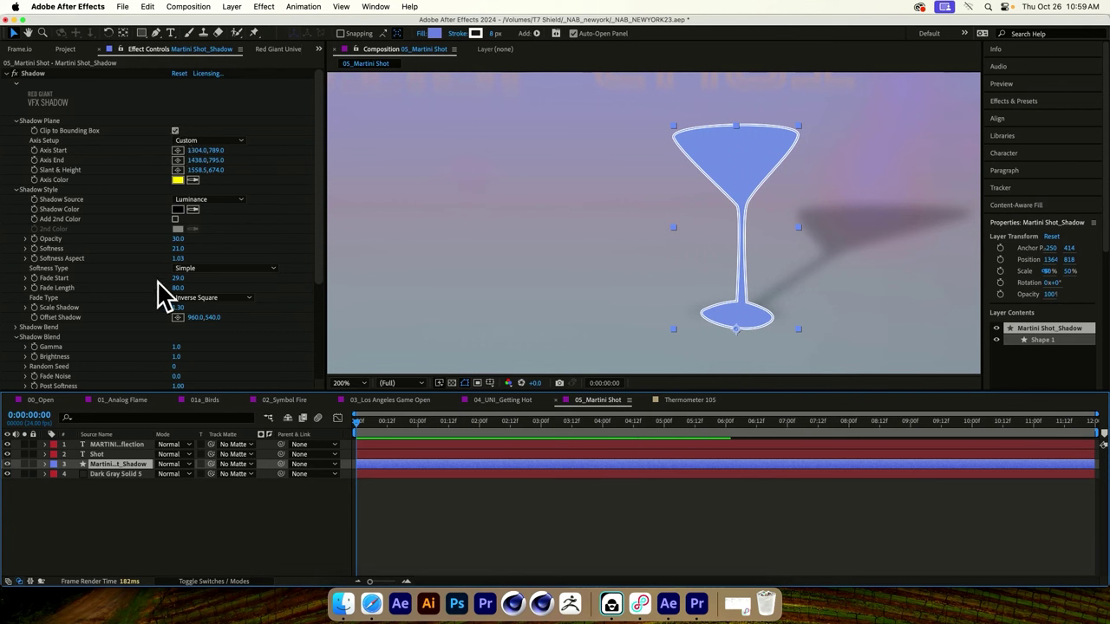
pyautogui.scroll(-2, 121, 338)
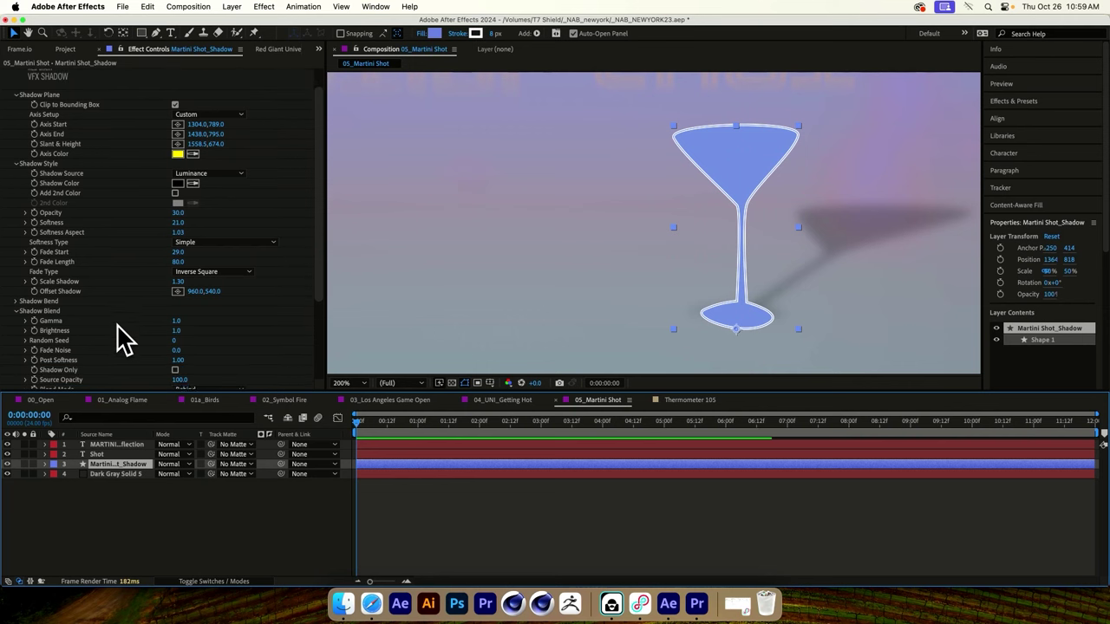
pyautogui.click(174, 370)
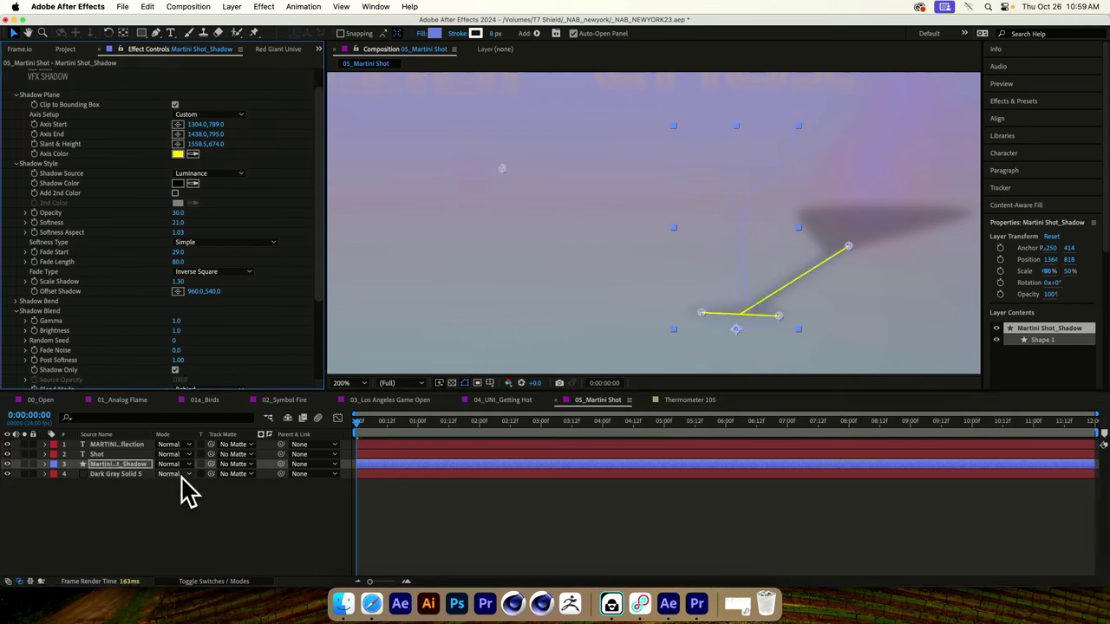
# Step: Turn off Shadow Only, deselect all layers, and switch to the 00_Open composition
pyautogui.click(175, 370)
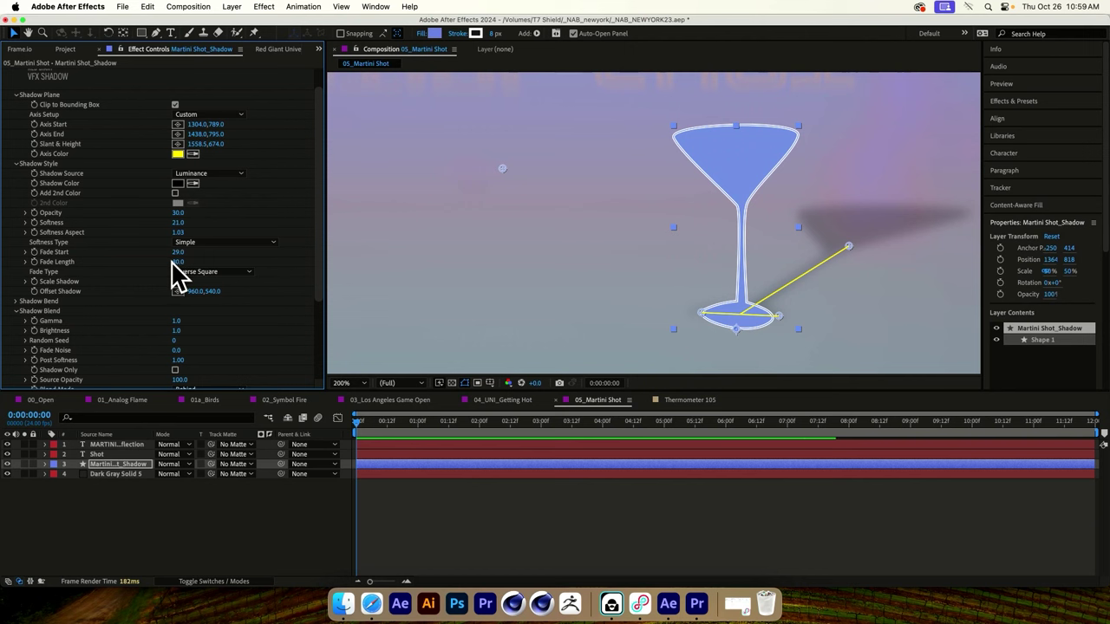
pyautogui.scroll(2, 141, 240)
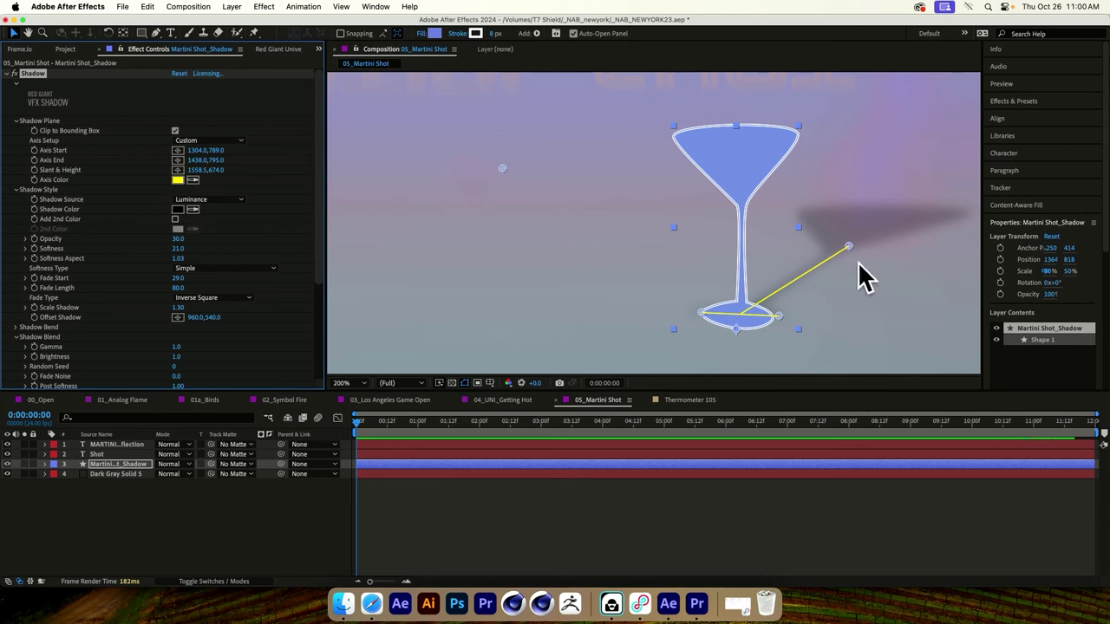
pyautogui.click(178, 550)
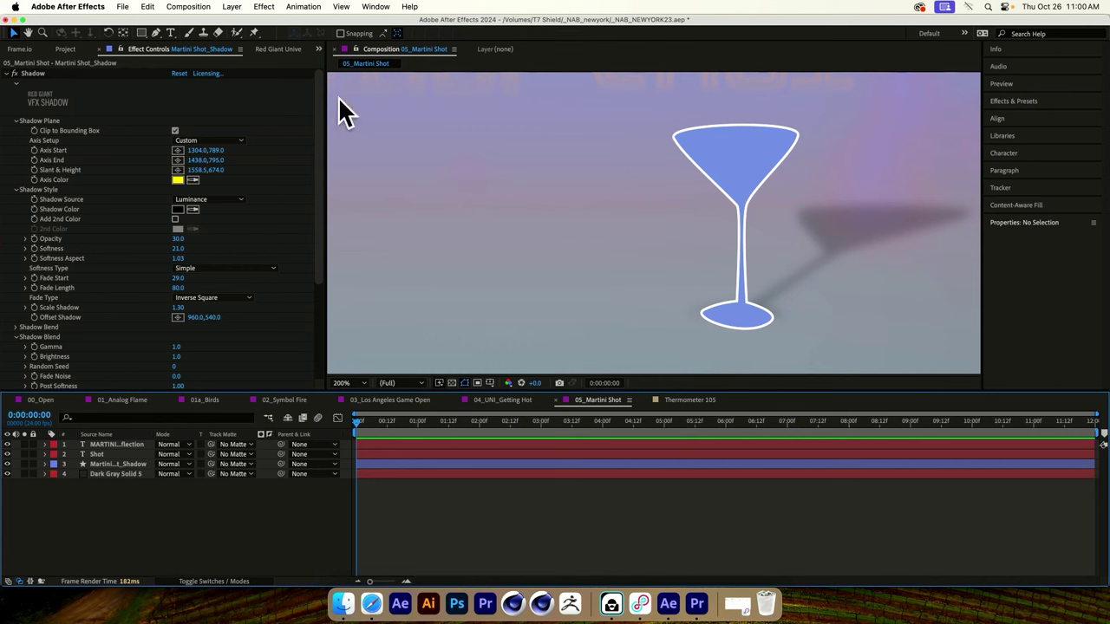
pyautogui.click(41, 401)
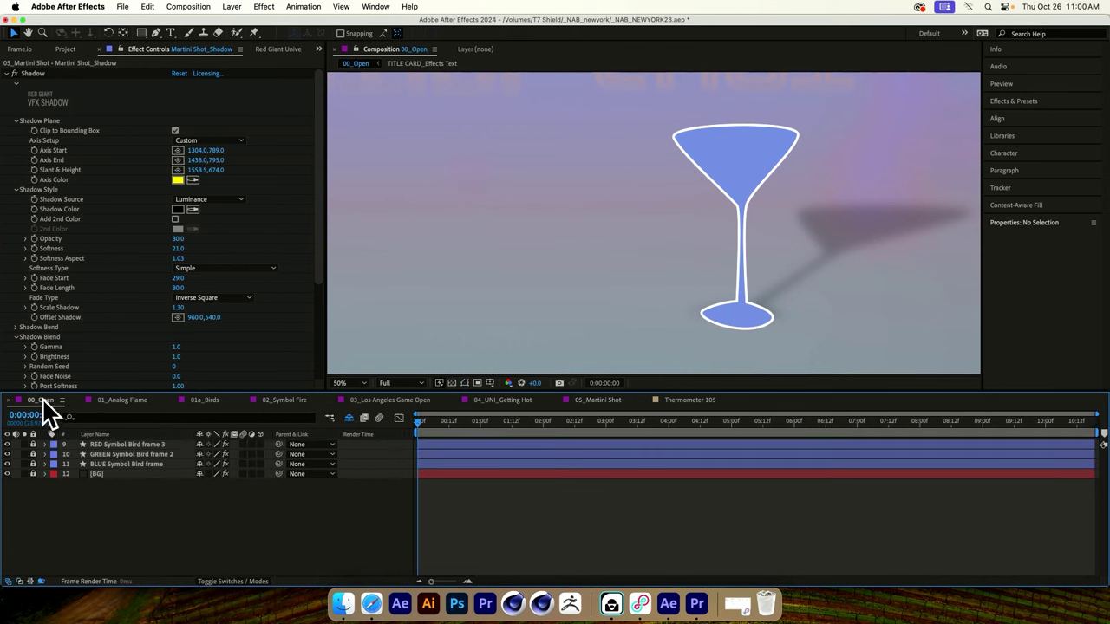
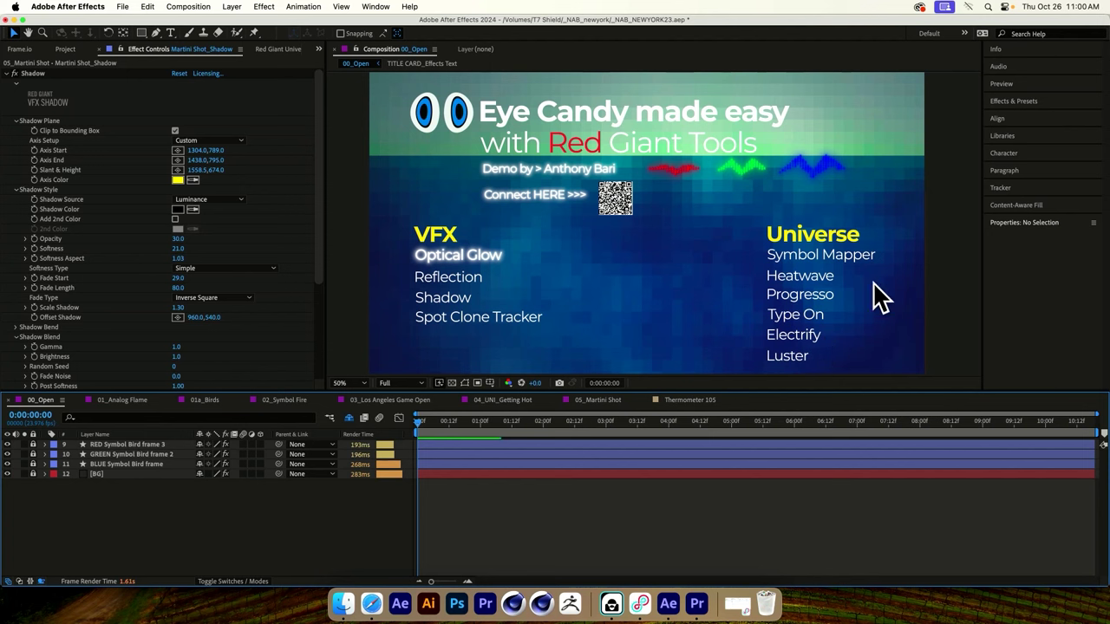
# Step: Open the recent SpotClone_SunsetCity.aep project, discarding unsaved changes to the NAB New York project
pyautogui.click(122, 7)
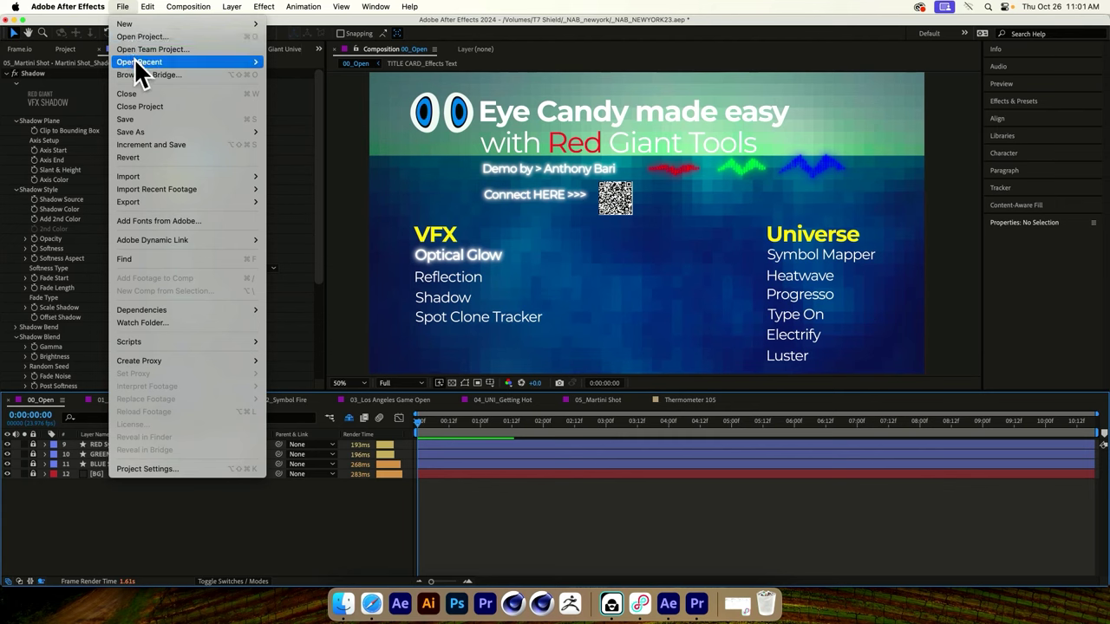
pyautogui.moveTo(139, 63)
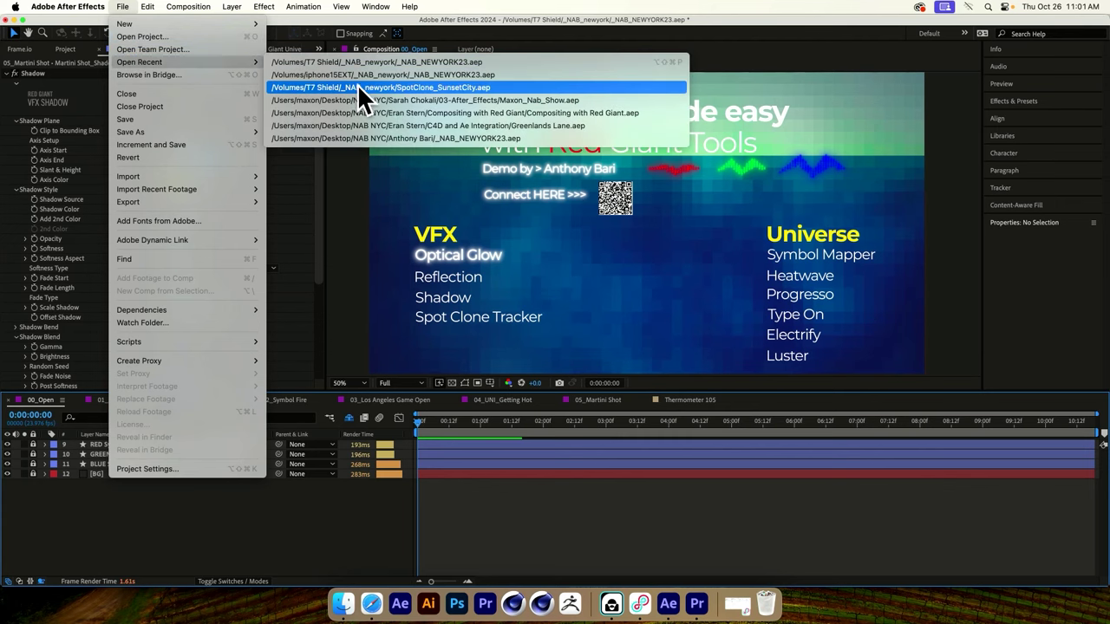
pyautogui.click(358, 85)
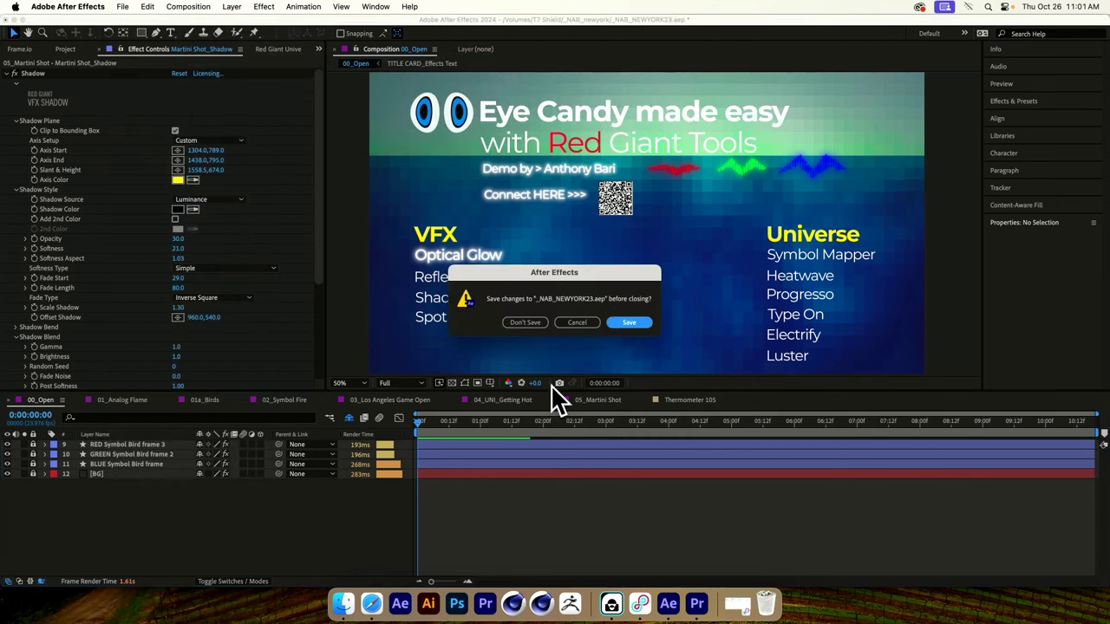
pyautogui.click(526, 323)
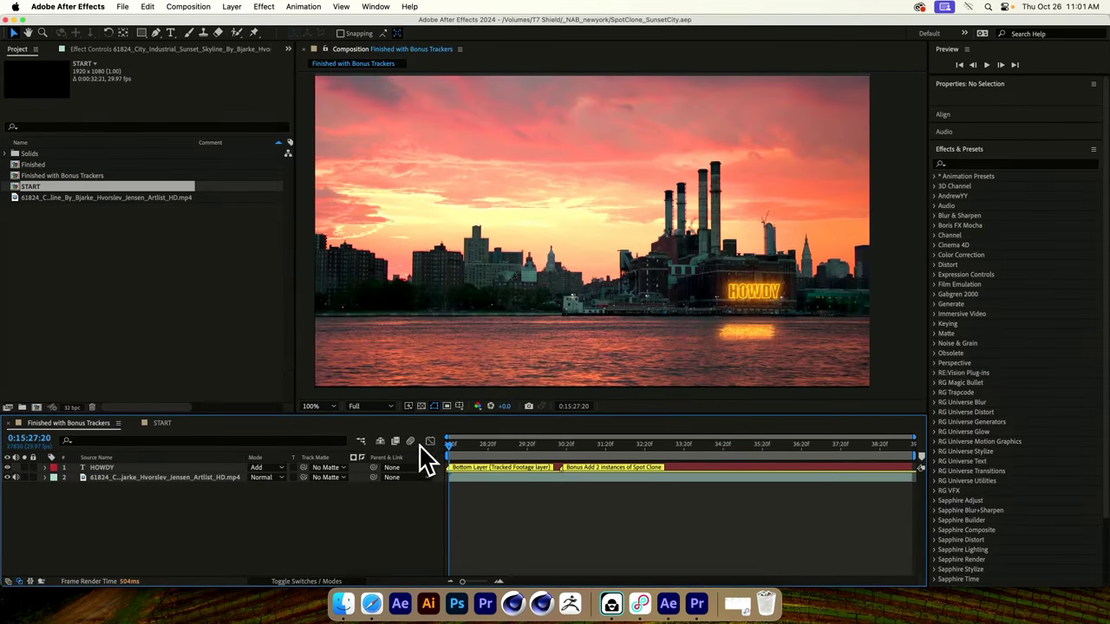
pyautogui.click(473, 445)
pyautogui.moveTo(473, 445); pyautogui.dragTo(495, 496)
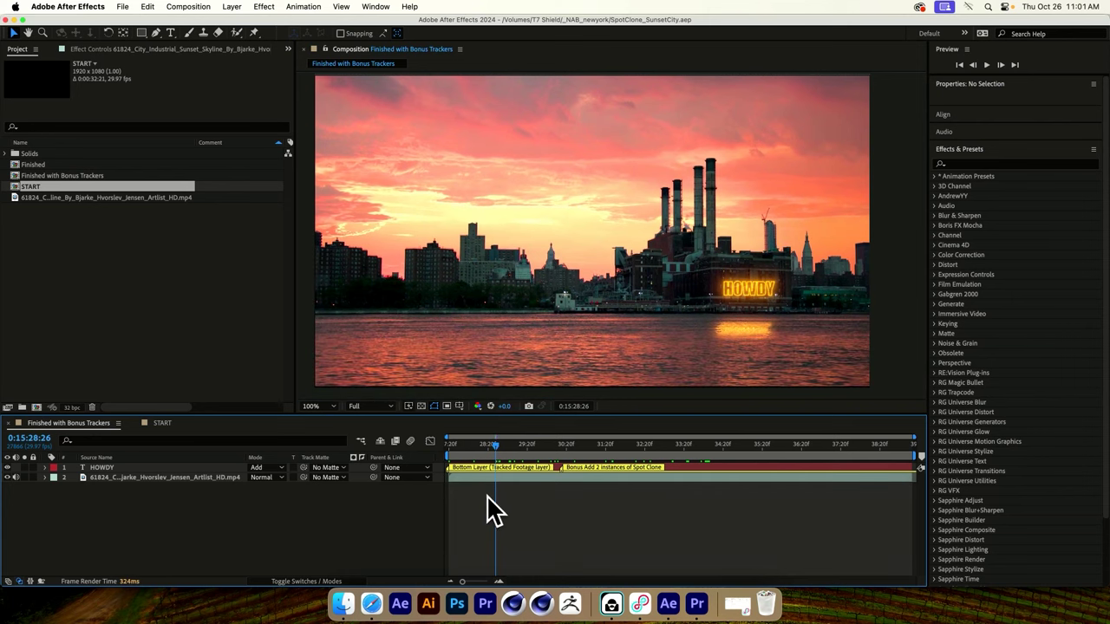
pyautogui.moveTo(522, 445); pyautogui.dragTo(607, 449)
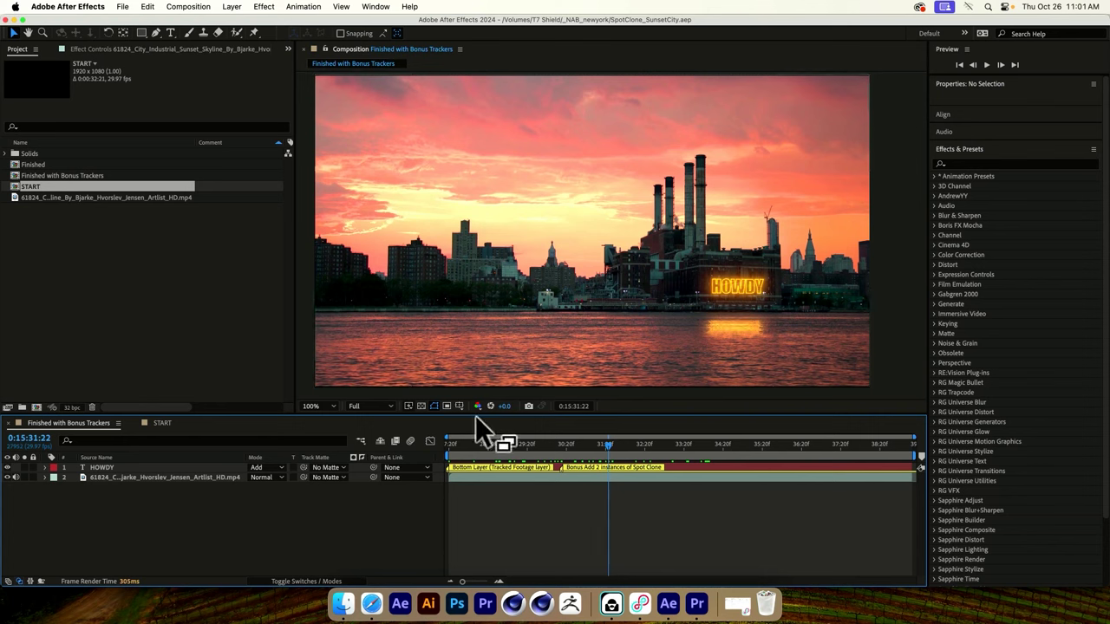
# Step: Correct the Spot Opacity and Spot Size lines in the first marker's comments, then discard the edits
pyautogui.doubleClick(447, 468)
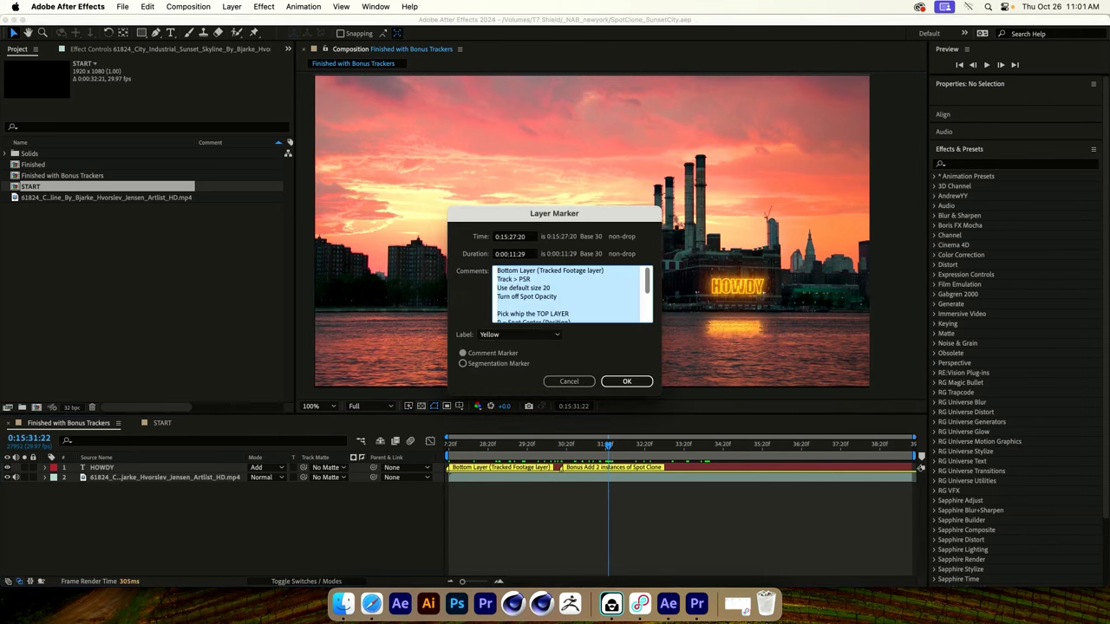
pyautogui.moveTo(558, 297); pyautogui.dragTo(552, 288)
pyautogui.click(558, 297)
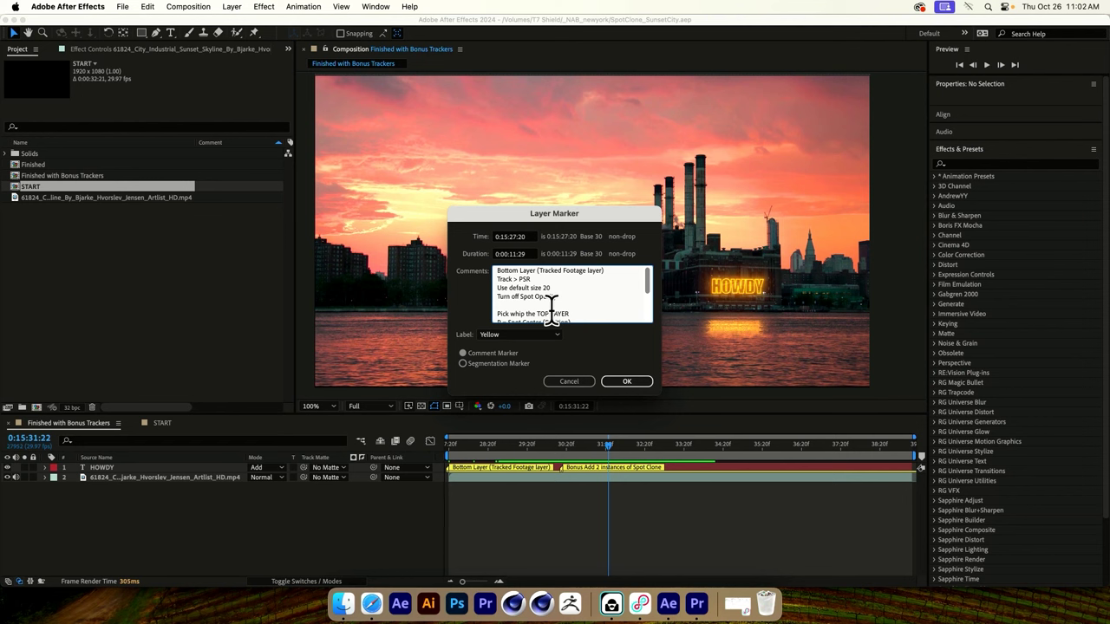
pyautogui.write('acity')
pyautogui.scroll(-3, 572, 294)
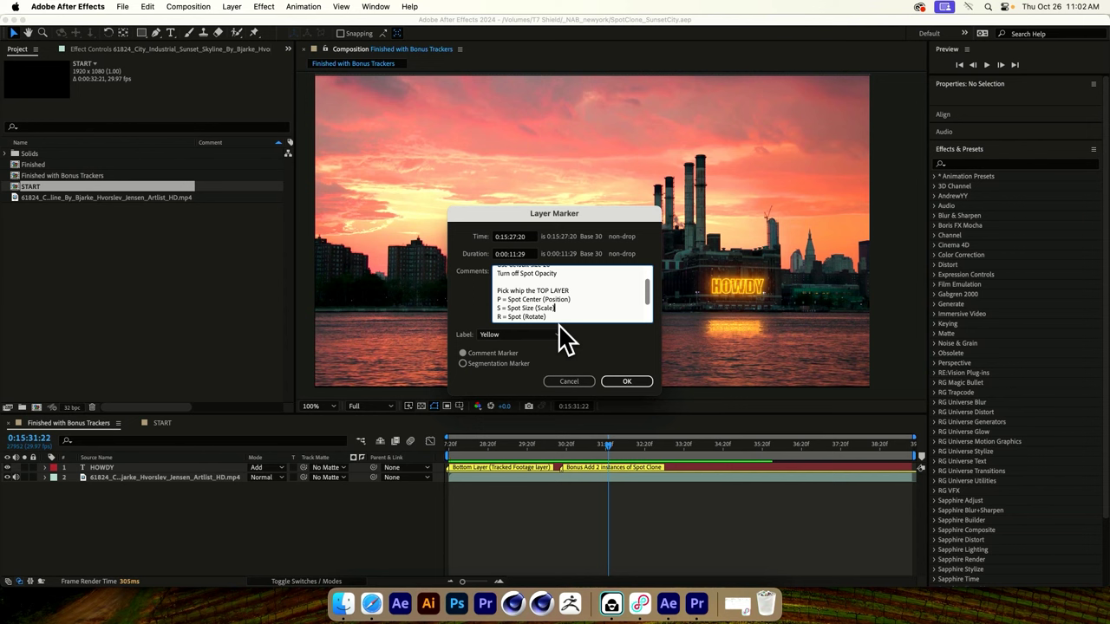
pyautogui.write(')')
pyautogui.click(498, 291)
pyautogui.scroll(3, 570, 318)
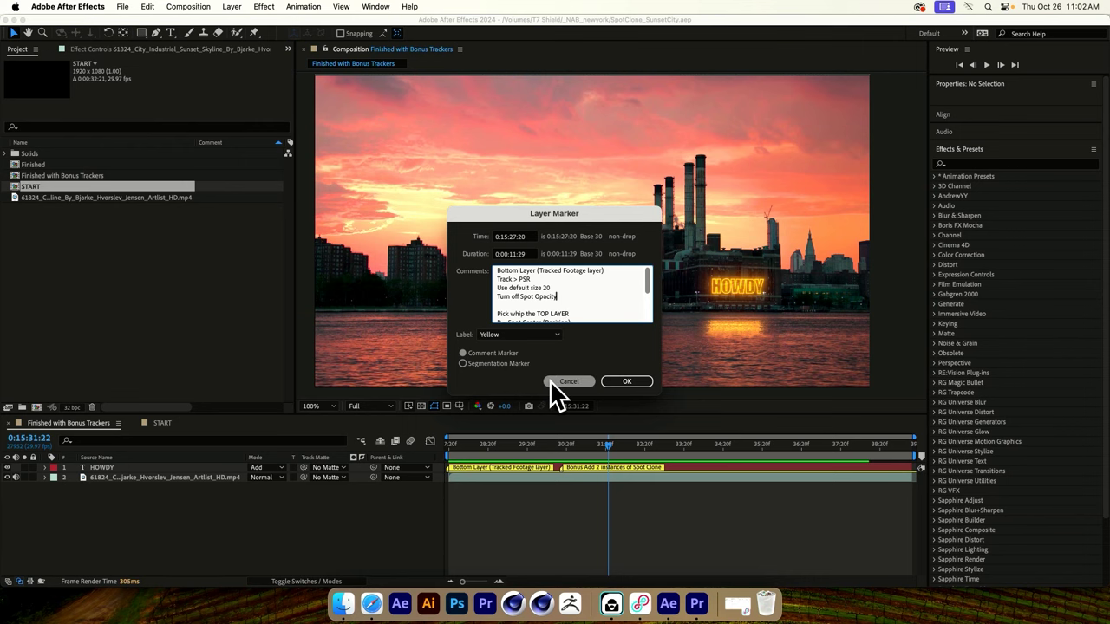
pyautogui.click(554, 382)
# Step: In the START comp at the first frame, hide the HOWDY layer and select the sunset footage
pyautogui.click(161, 423)
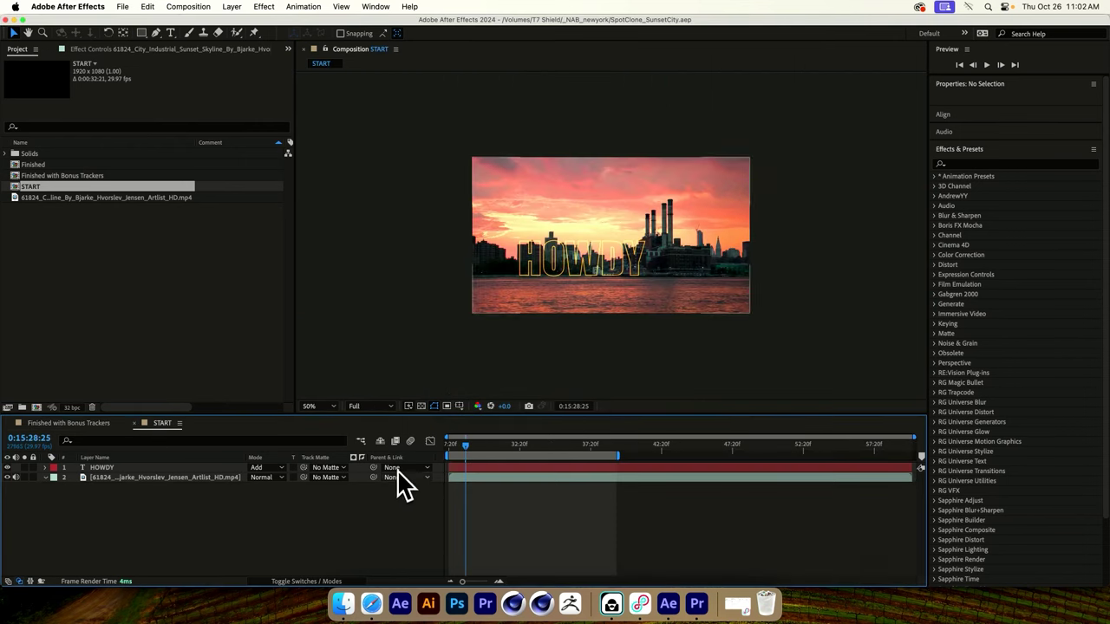
pyautogui.moveTo(479, 451); pyautogui.dragTo(421, 466)
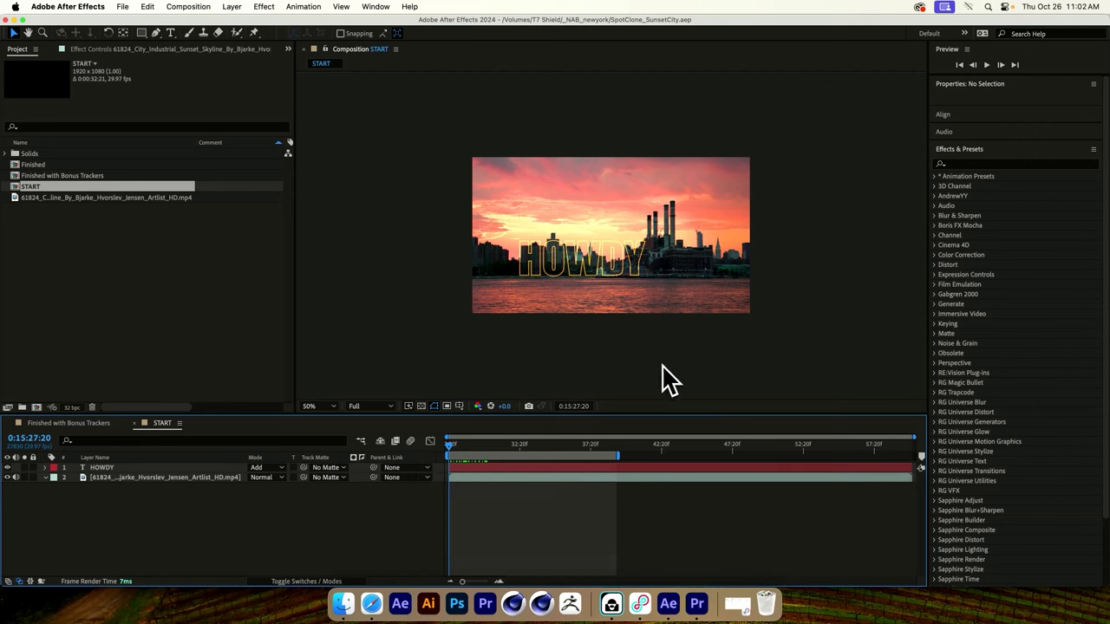
pyautogui.click(7, 467)
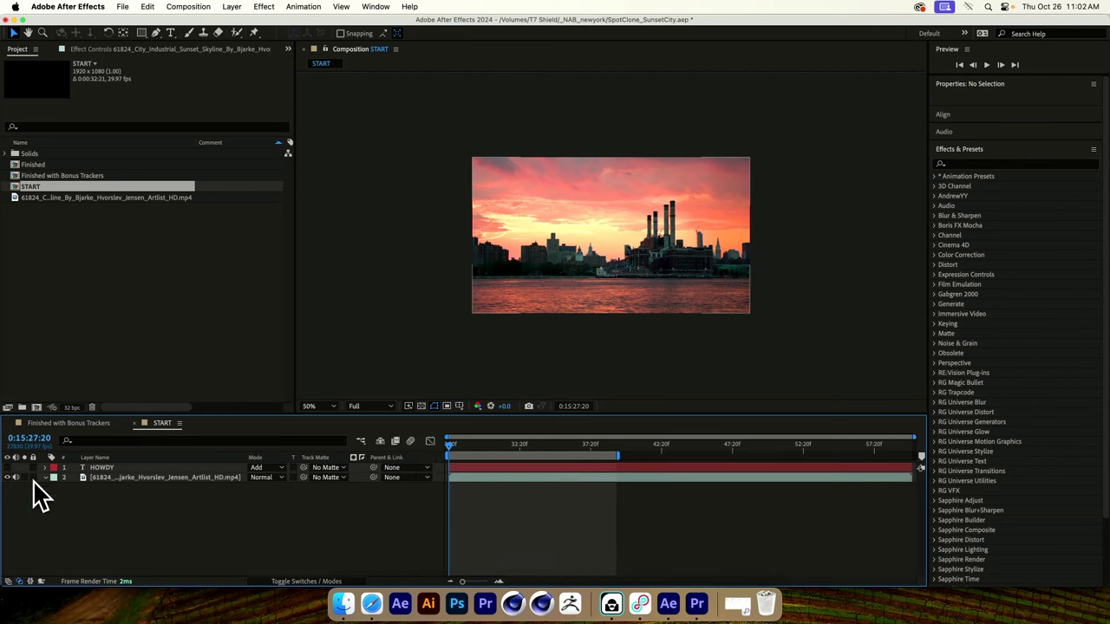
pyautogui.click(140, 479)
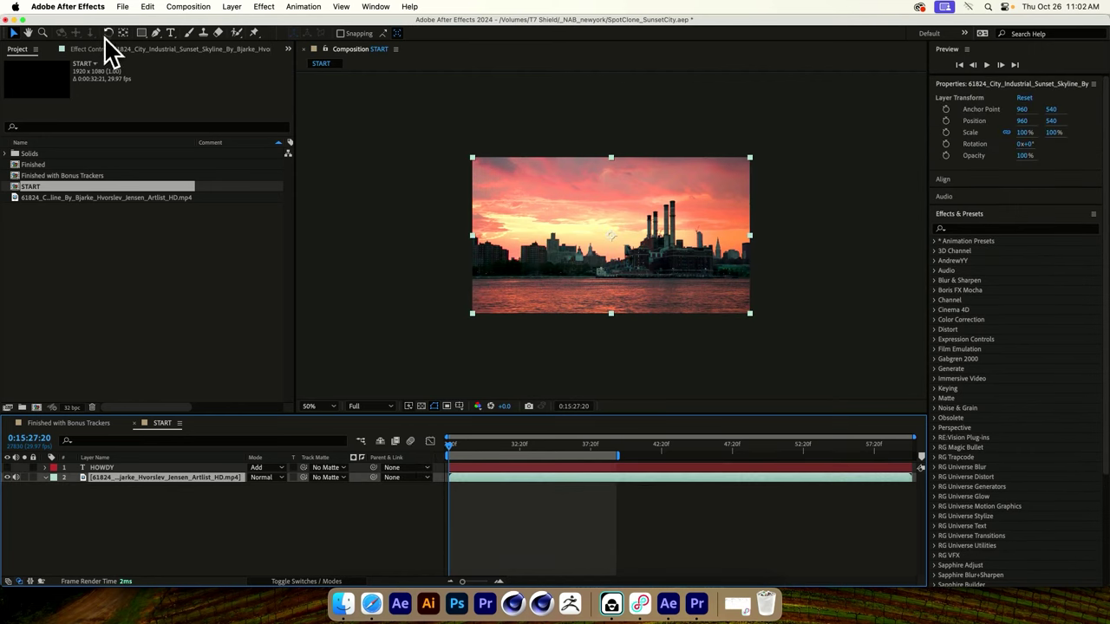
# Step: Search Effects & Presets for 'spot' and apply Spot Clone Tracker to the footage, viewing at 100%
pyautogui.click(989, 229)
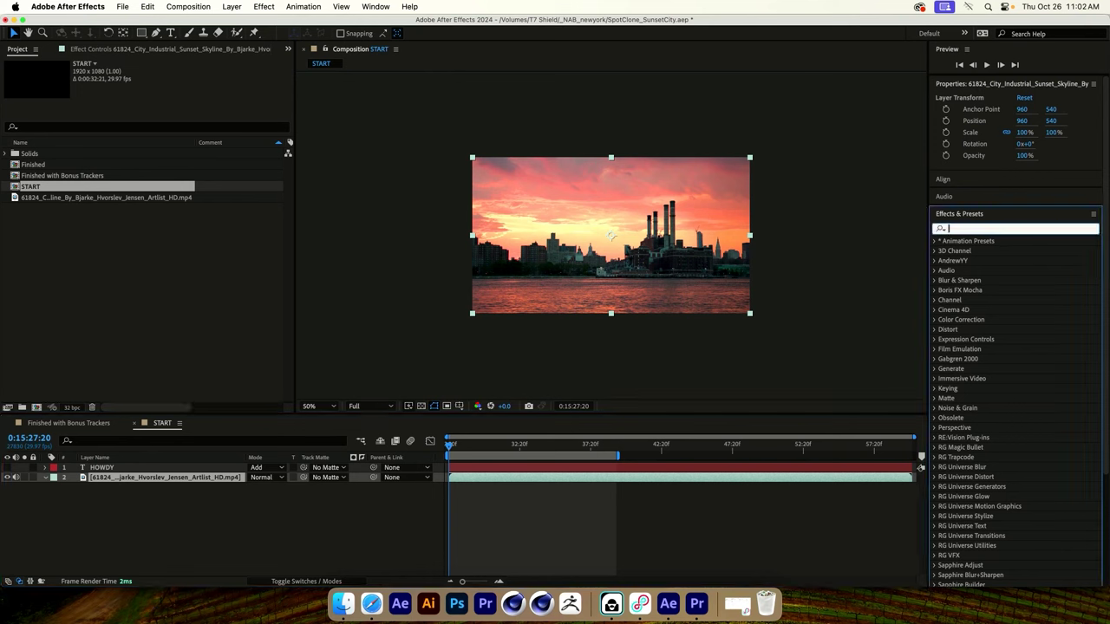
pyautogui.write('sop')
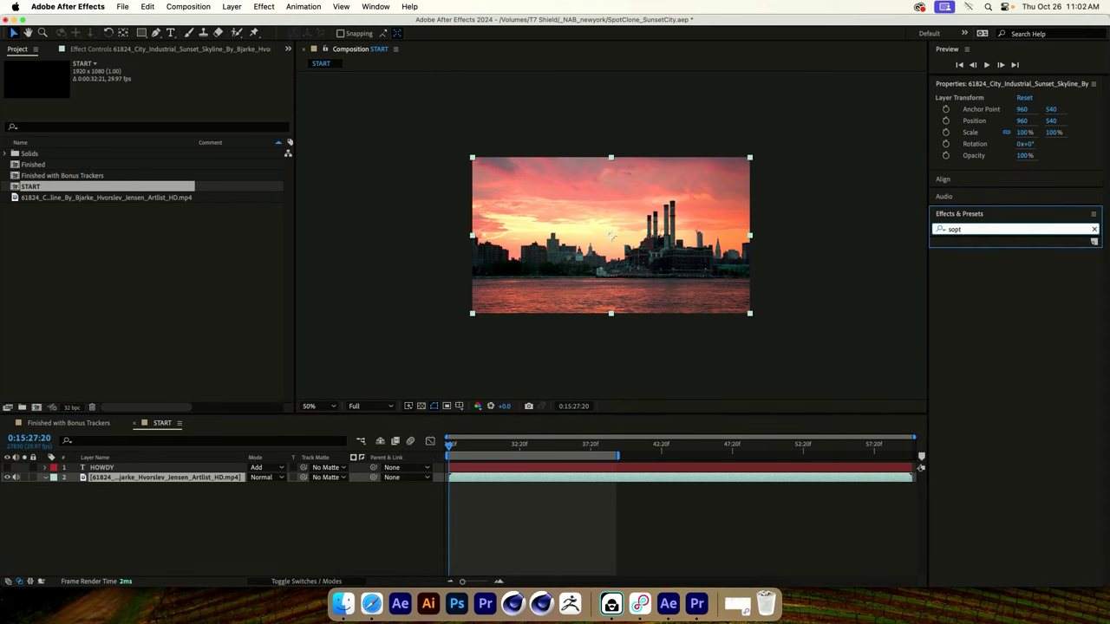
pyautogui.write('t')
pyautogui.press('BackSpace')
pyautogui.press('BackSpace')
pyautogui.press('BackSpace')
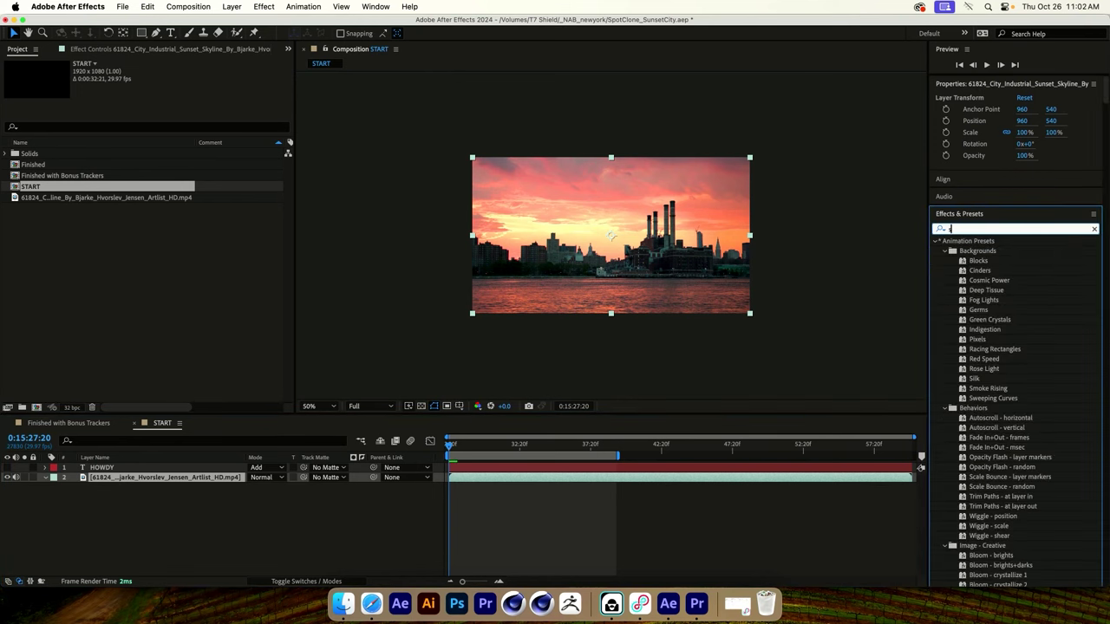
pyautogui.write('pot')
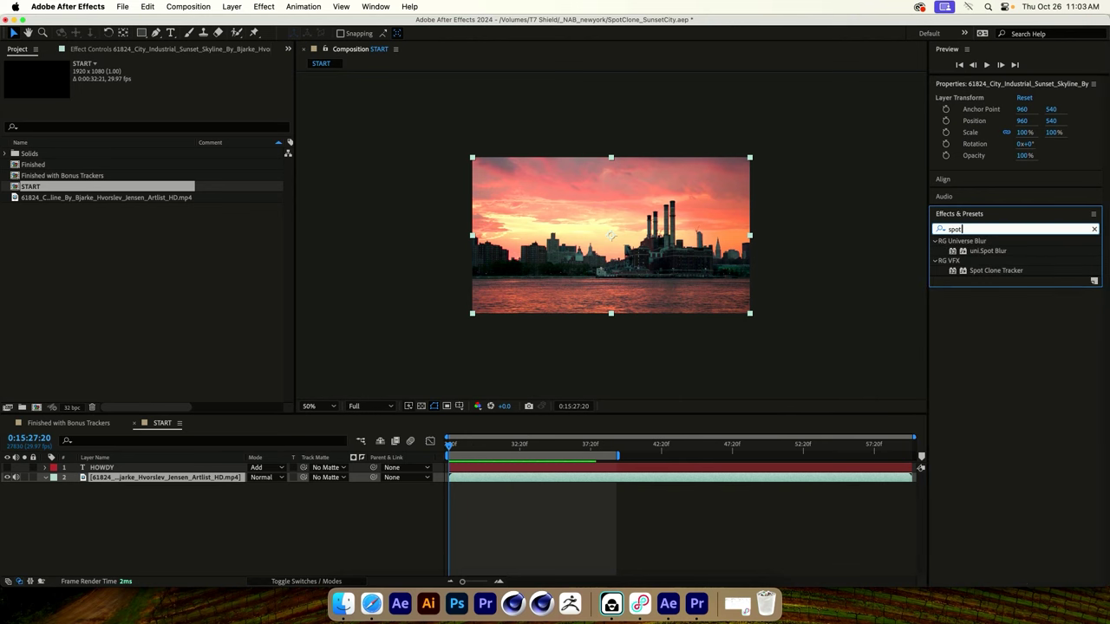
pyautogui.click(1006, 270)
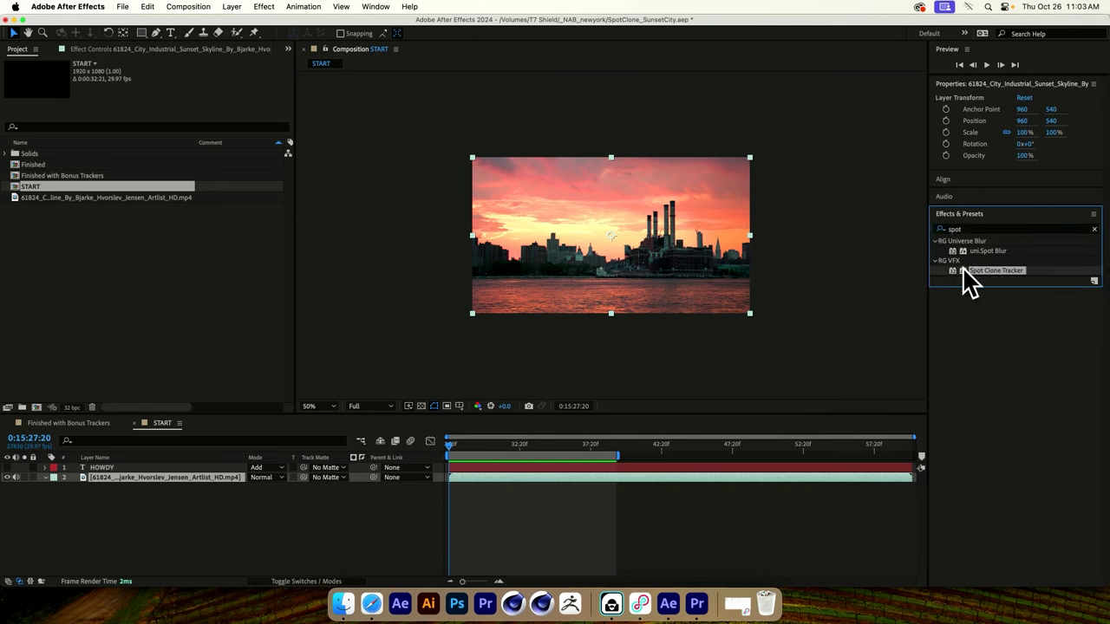
pyautogui.doubleClick(965, 271)
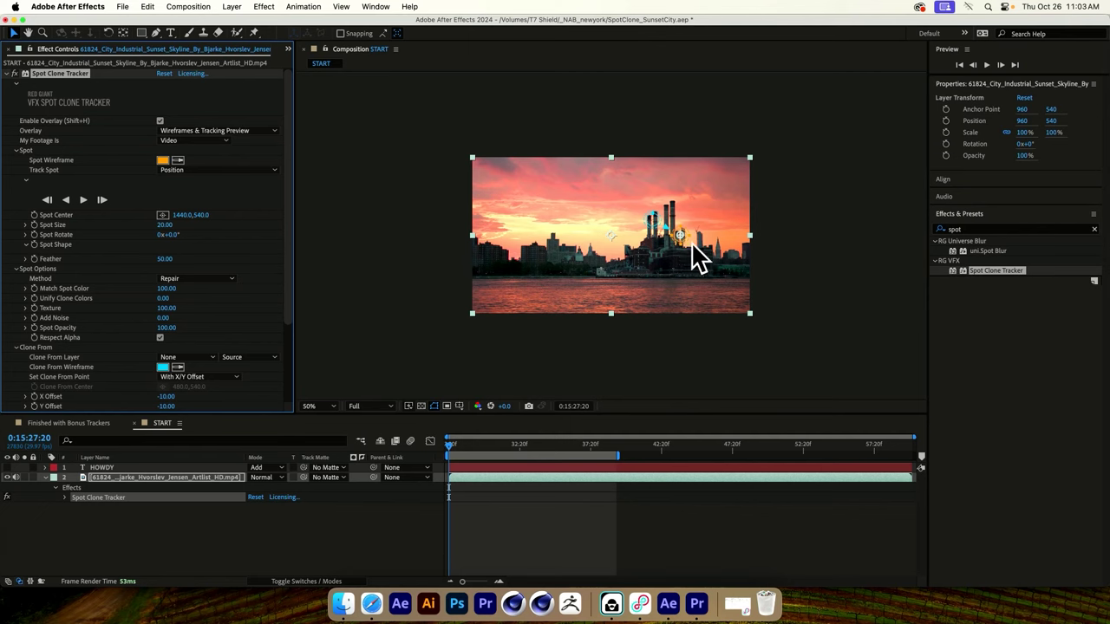
pyautogui.press('/')
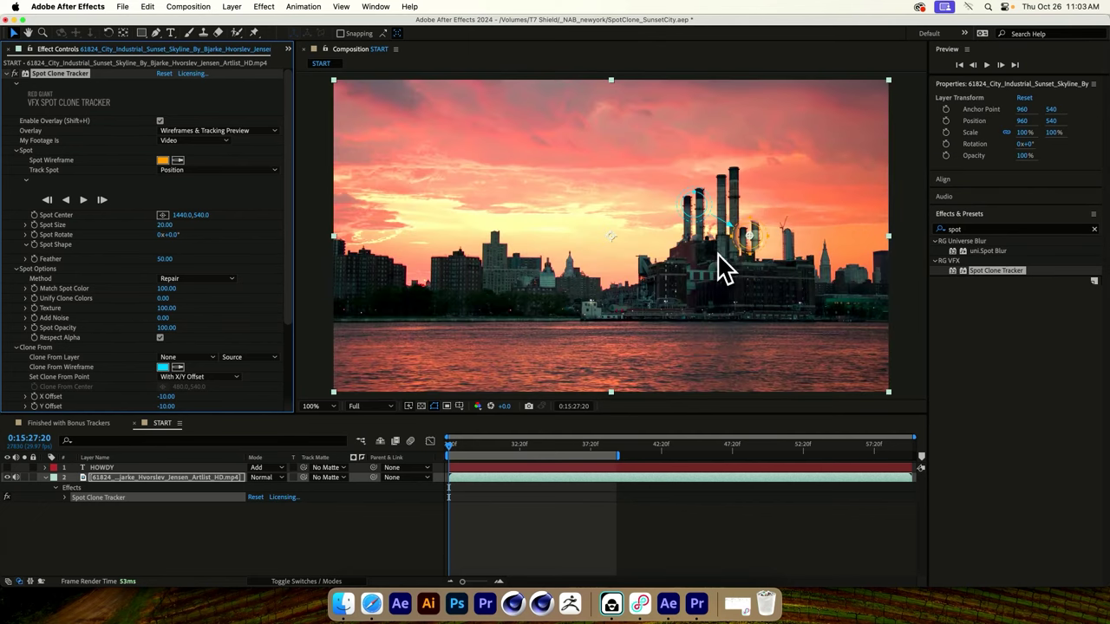
# Step: Place the repair spot on the skyline with the clone source nearby (offsets -17.08 X, -8.15 Y)
pyautogui.moveTo(751, 241)
pyautogui.mouseDown()
pyautogui.moveTo(707, 320)
pyautogui.moveTo(725, 313)
pyautogui.mouseUp()
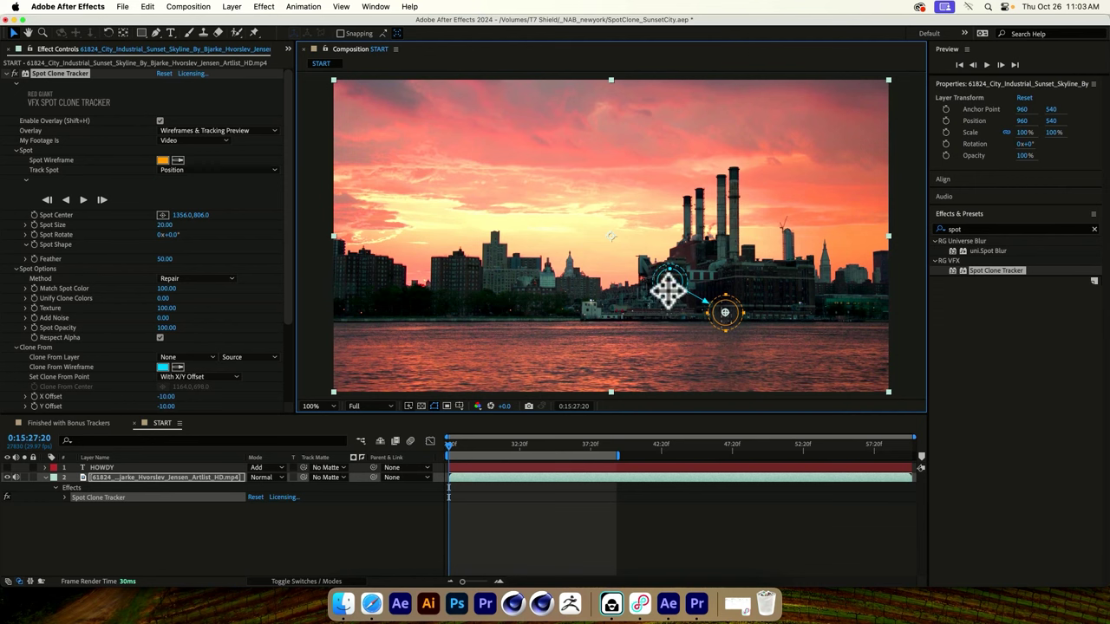
pyautogui.moveTo(669, 288); pyautogui.dragTo(577, 305)
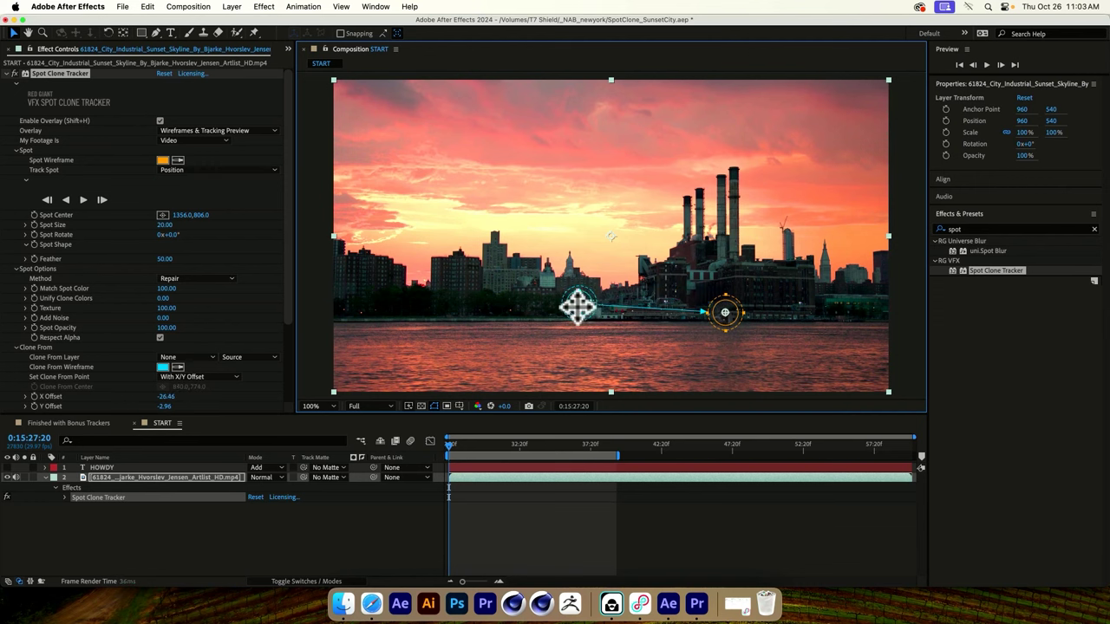
pyautogui.scroll(-2, 191, 279)
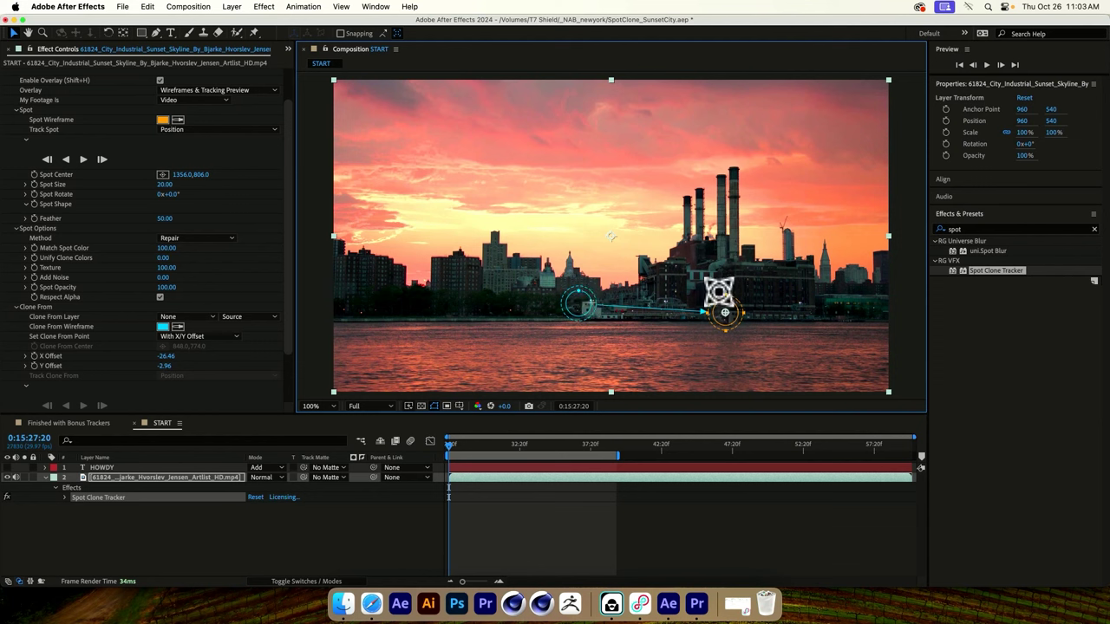
pyautogui.moveTo(577, 307)
pyautogui.mouseDown()
pyautogui.moveTo(600, 246)
pyautogui.moveTo(582, 237)
pyautogui.moveTo(607, 318)
pyautogui.moveTo(602, 284)
pyautogui.moveTo(587, 310)
pyautogui.moveTo(495, 238)
pyautogui.mouseUp()
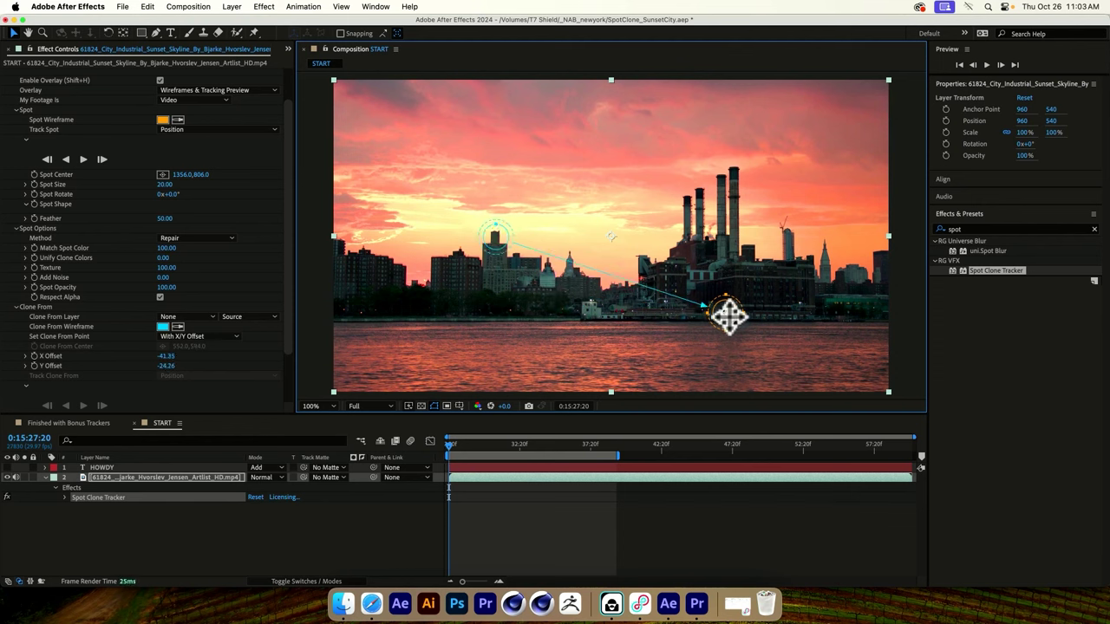
pyautogui.moveTo(726, 314); pyautogui.dragTo(595, 268)
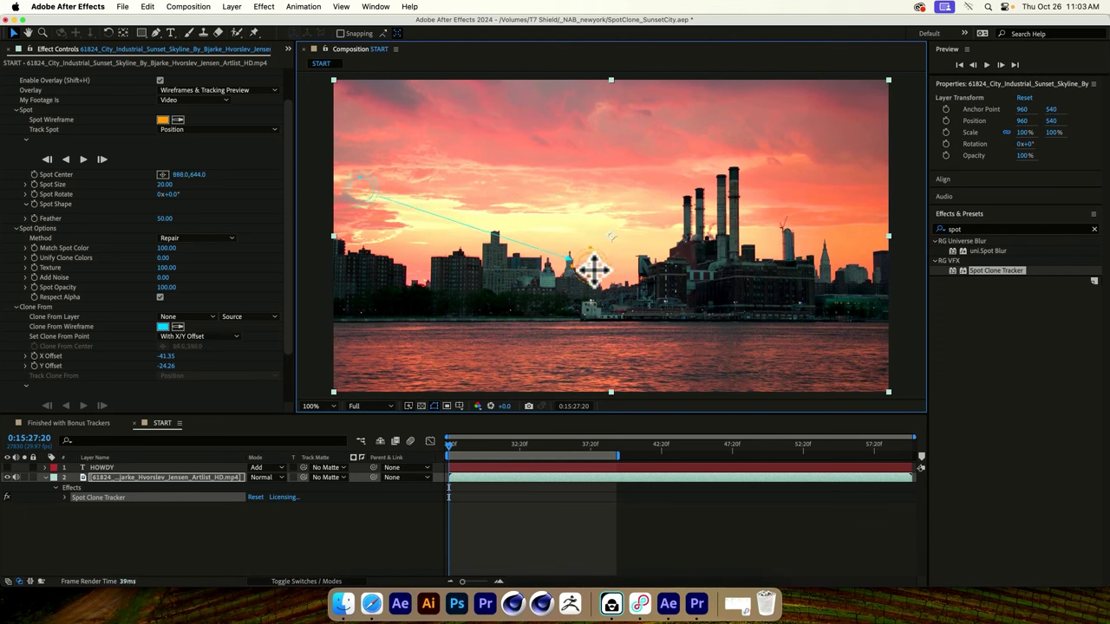
pyautogui.moveTo(365, 189)
pyautogui.mouseDown()
pyautogui.moveTo(460, 226)
pyautogui.moveTo(488, 250)
pyautogui.moveTo(496, 240)
pyautogui.mouseUp()
pyautogui.moveTo(494, 236); pyautogui.dragTo(495, 238)
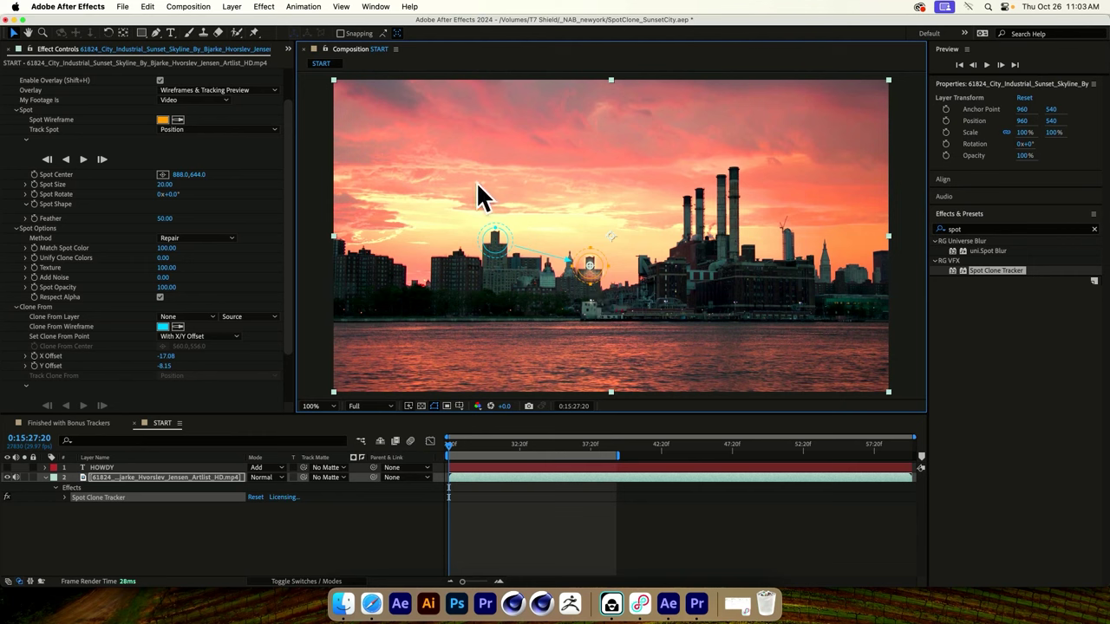
pyautogui.scroll(2, 208, 245)
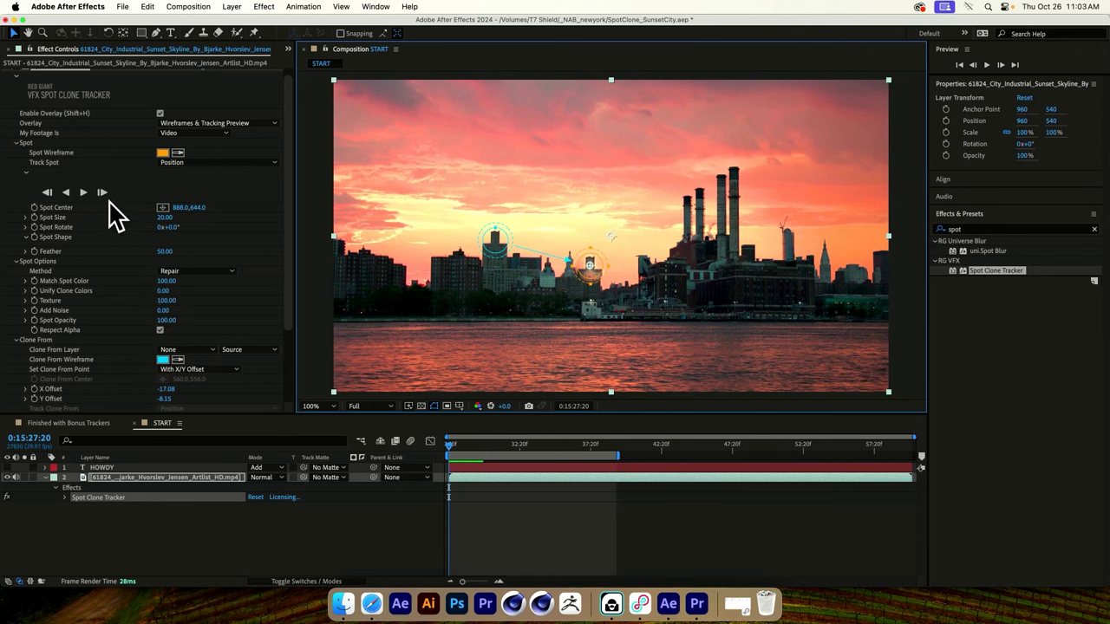
# Step: Set the Track Spot dropdown to Position, Scale & Rotation
pyautogui.click(253, 165)
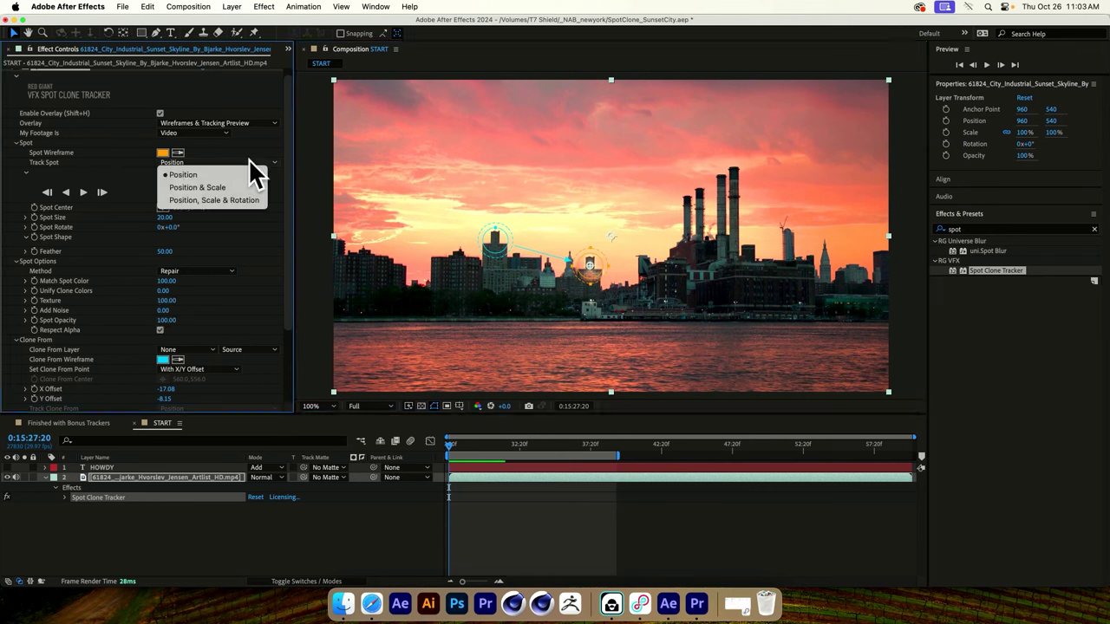
pyautogui.click(229, 202)
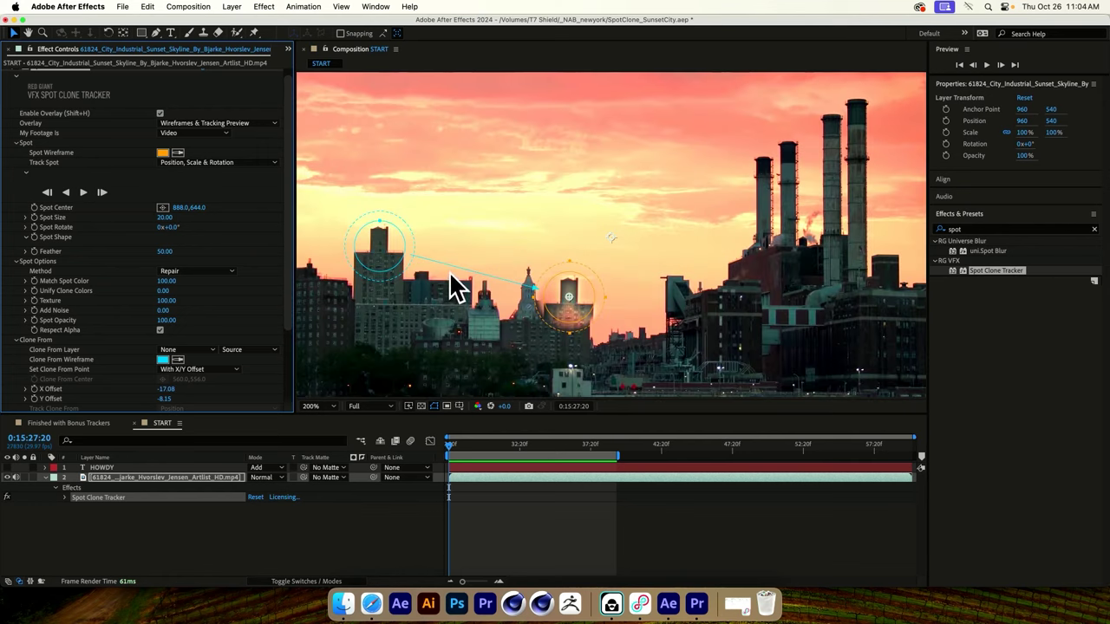
# Step: At 200% zoom, set the spot method to Clone and lower Feather from 50 to about 16.95
pyautogui.press('.')
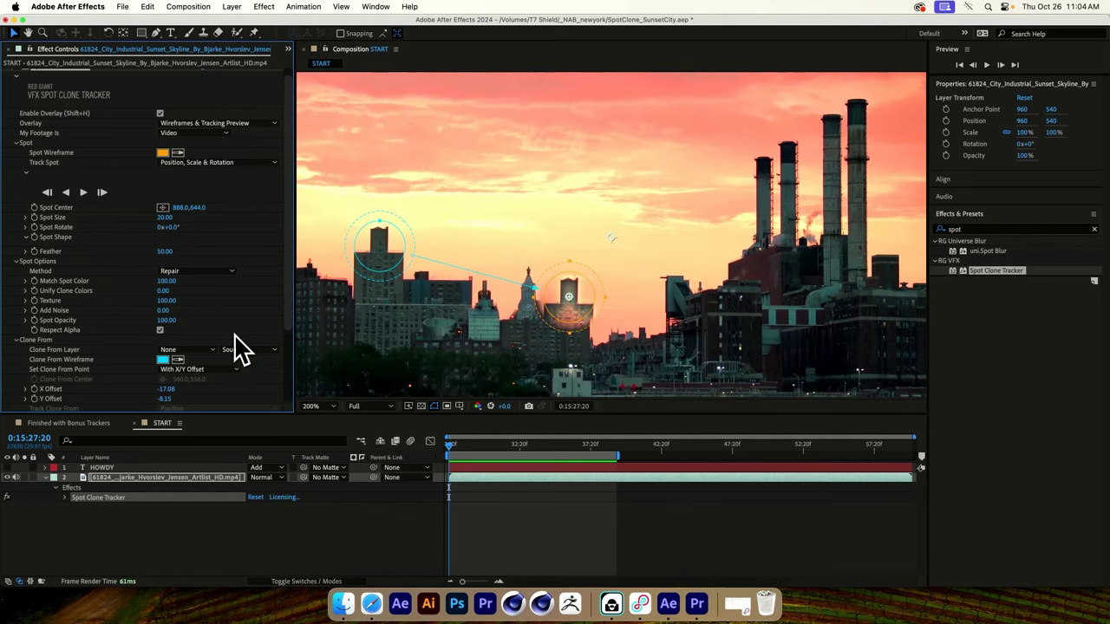
pyautogui.click(207, 270)
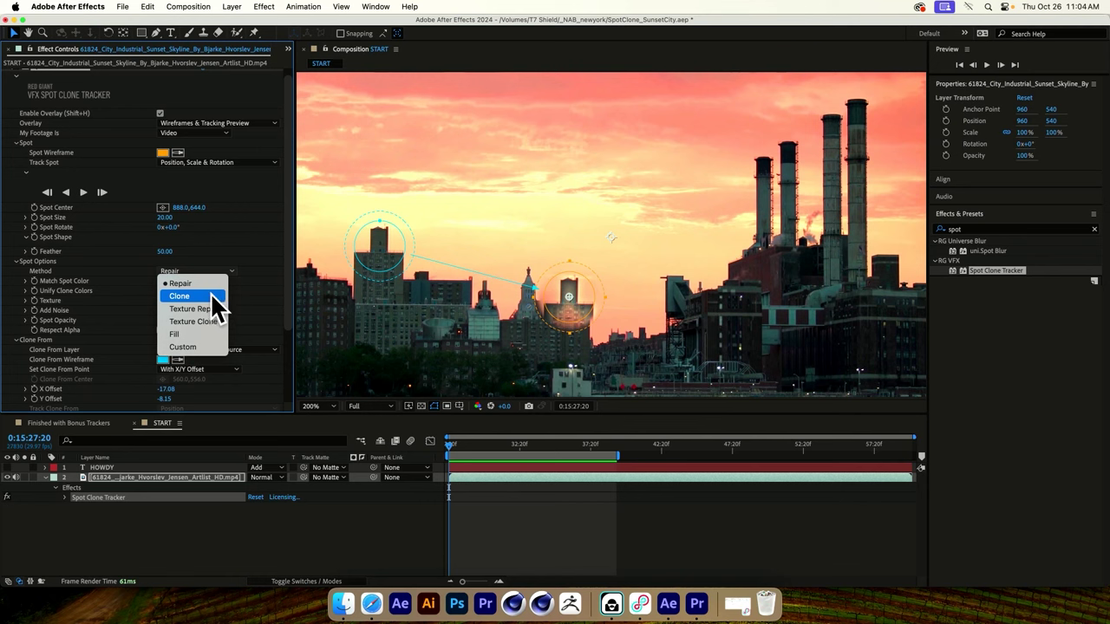
pyautogui.click(215, 304)
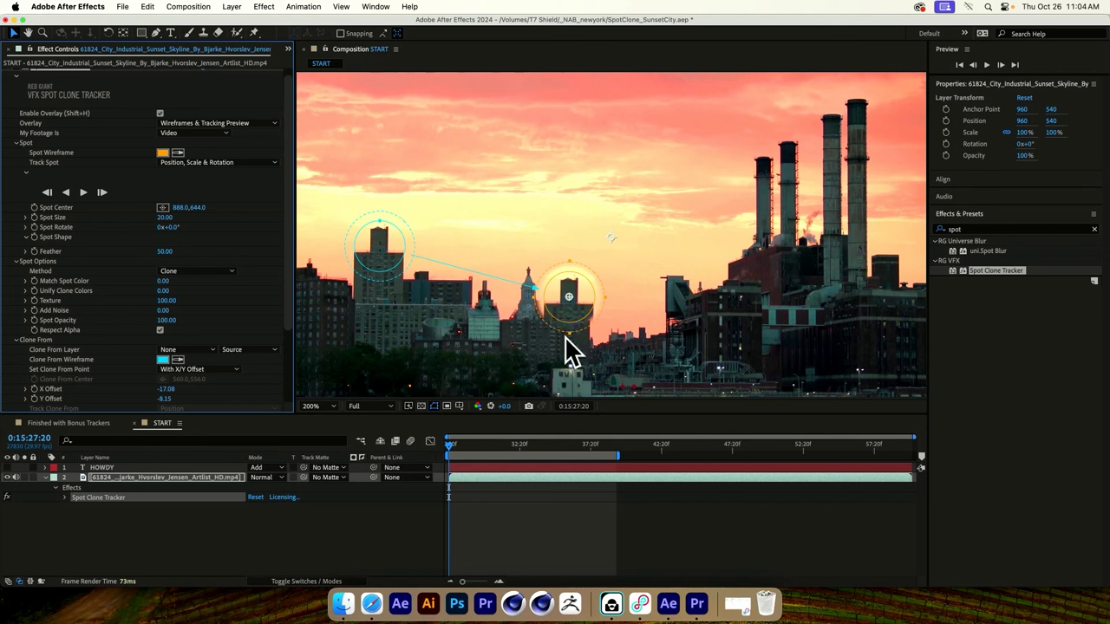
pyautogui.moveTo(565, 335)
pyautogui.mouseDown()
pyautogui.moveTo(567, 318)
pyautogui.moveTo(567, 364)
pyautogui.moveTo(572, 319)
pyautogui.moveTo(584, 349)
pyautogui.mouseUp()
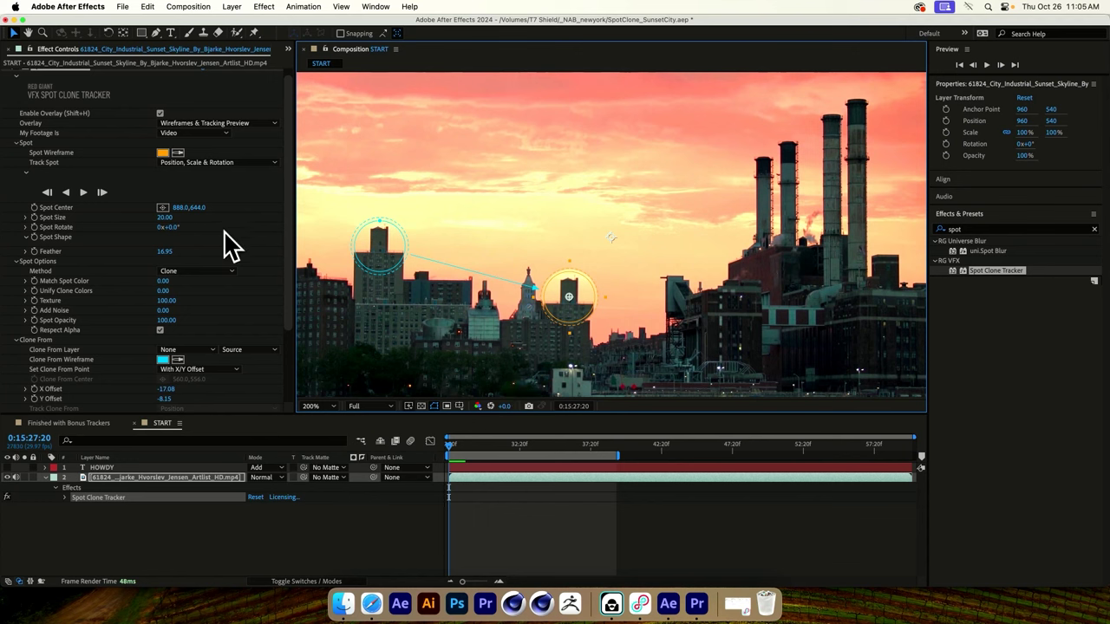
# Step: Compare the Texture Repair, Texture Clone and Fill methods, ending on Fill
pyautogui.click(218, 272)
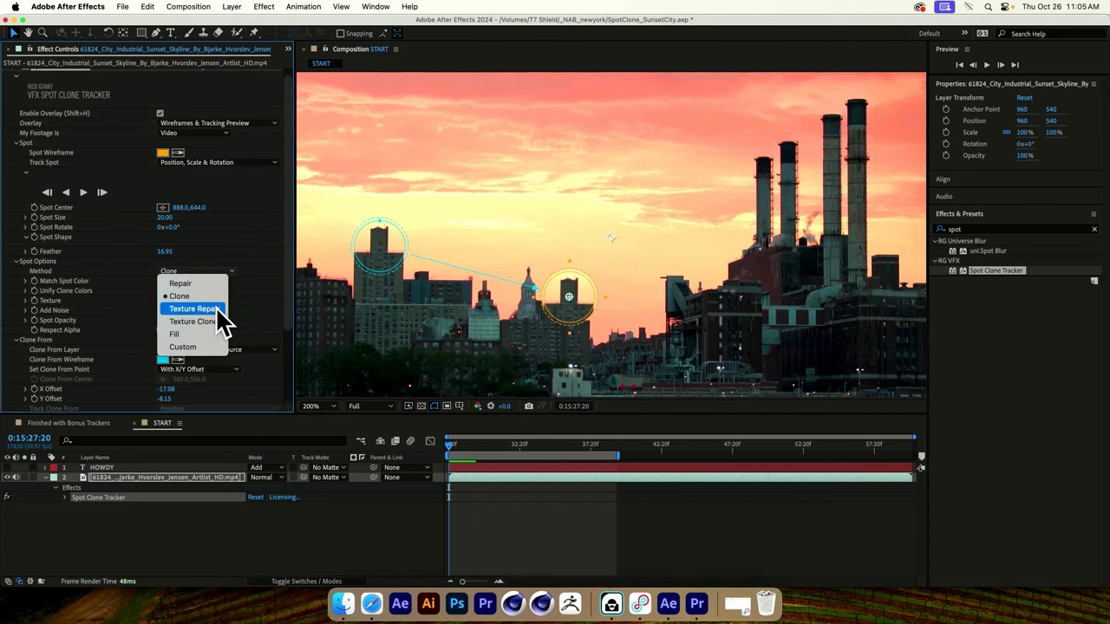
pyautogui.click(216, 311)
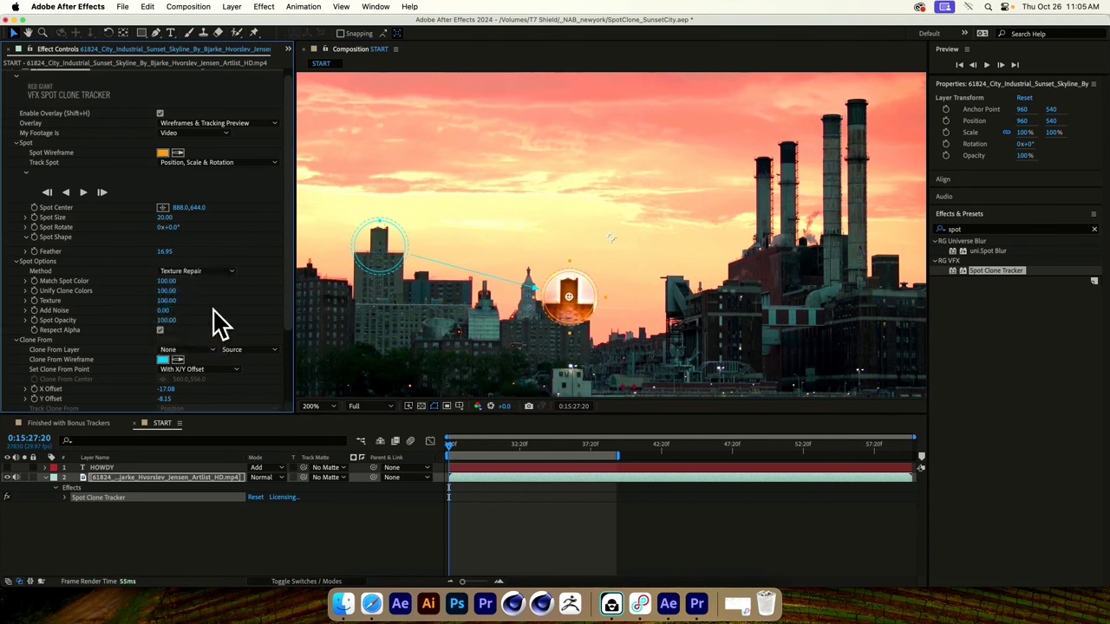
pyautogui.click(221, 272)
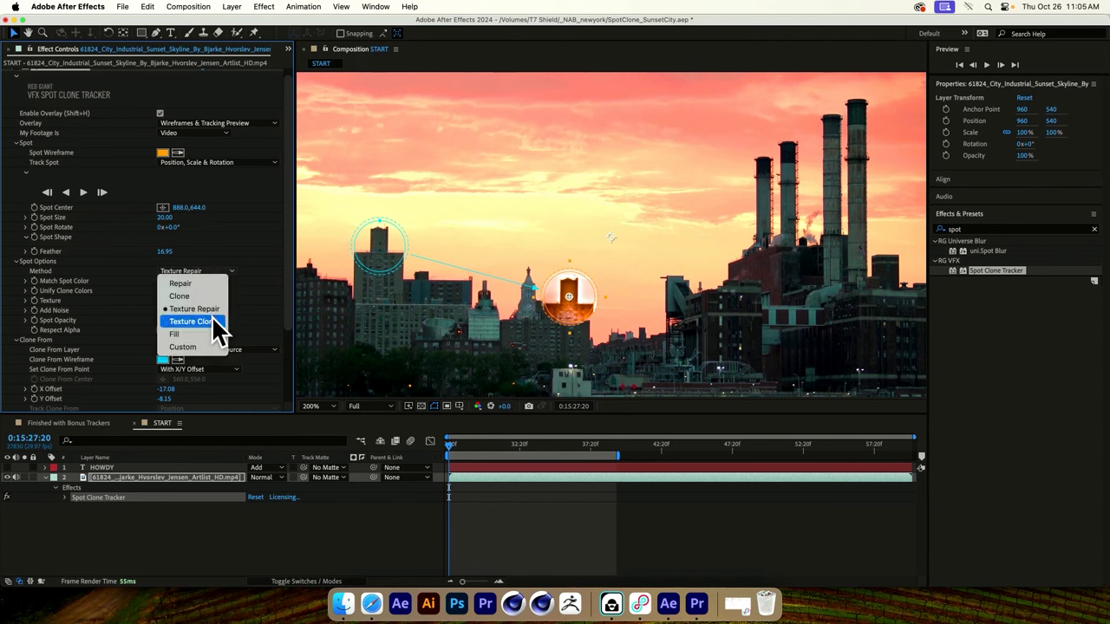
pyautogui.click(211, 317)
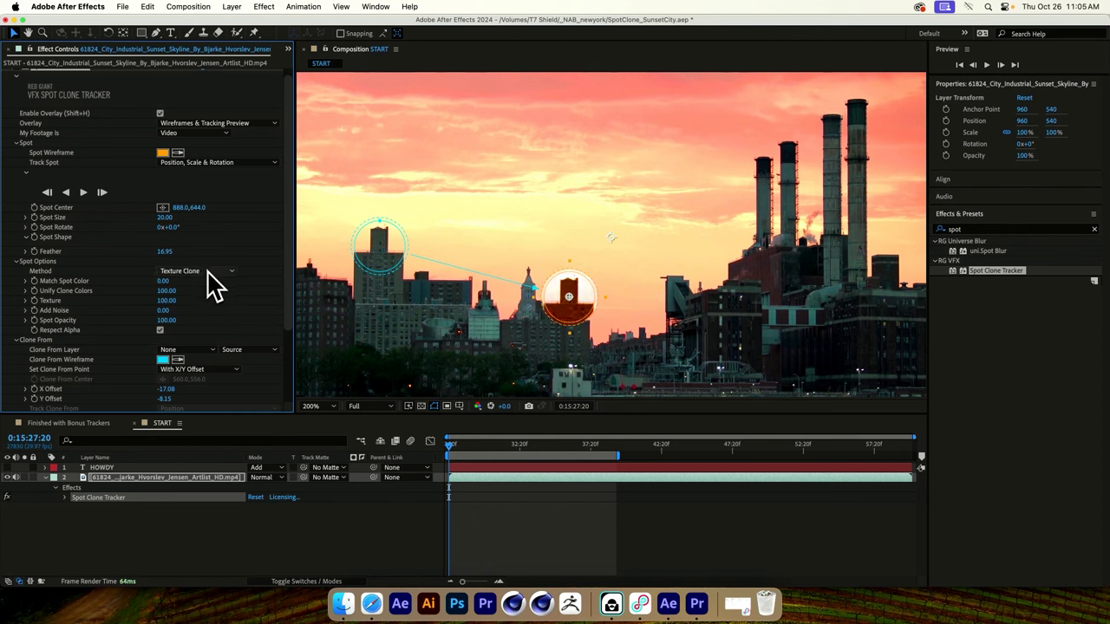
pyautogui.click(208, 272)
pyautogui.click(198, 335)
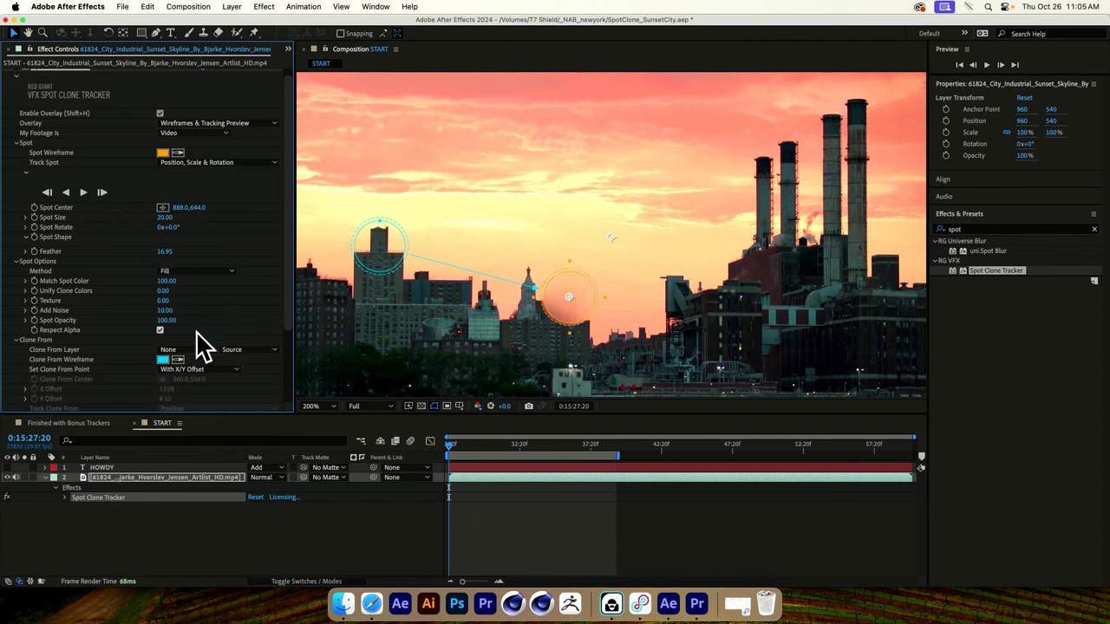
pyautogui.click(208, 273)
# Step: Switch the method to Custom, reselect the footage layer, and set the method back to Clone
pyautogui.click(201, 349)
pyautogui.click(75, 468)
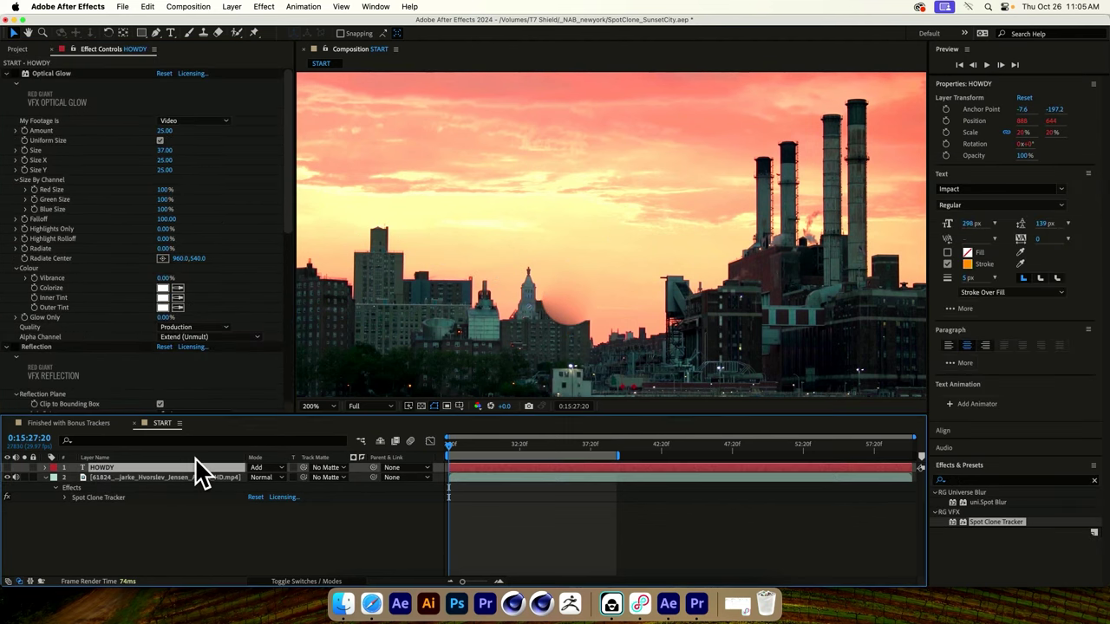
pyautogui.click(117, 477)
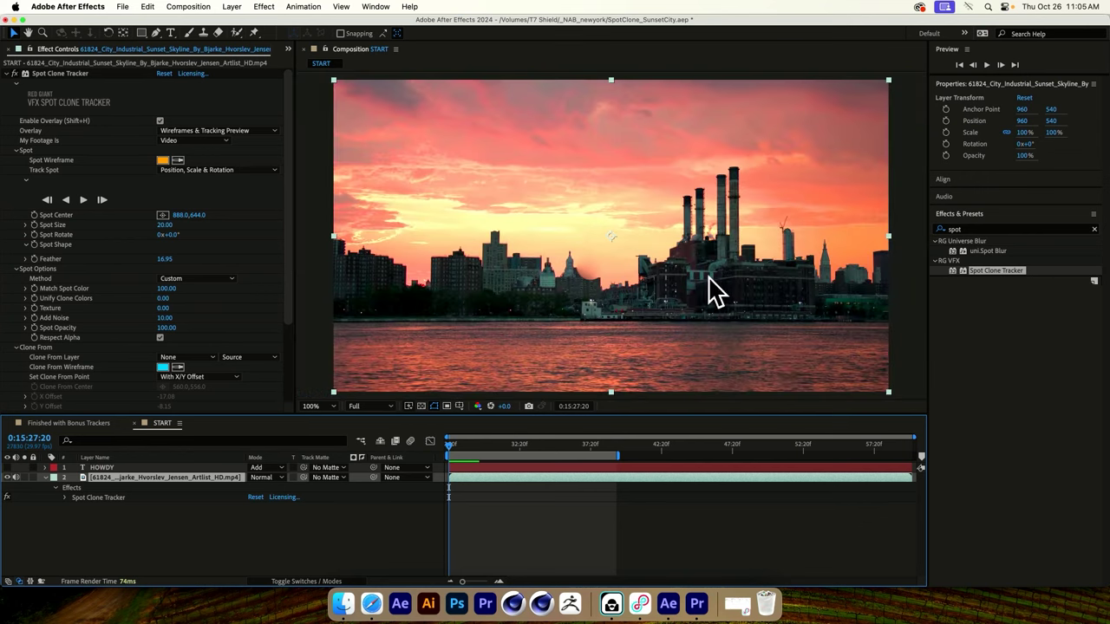
pyautogui.press(',')
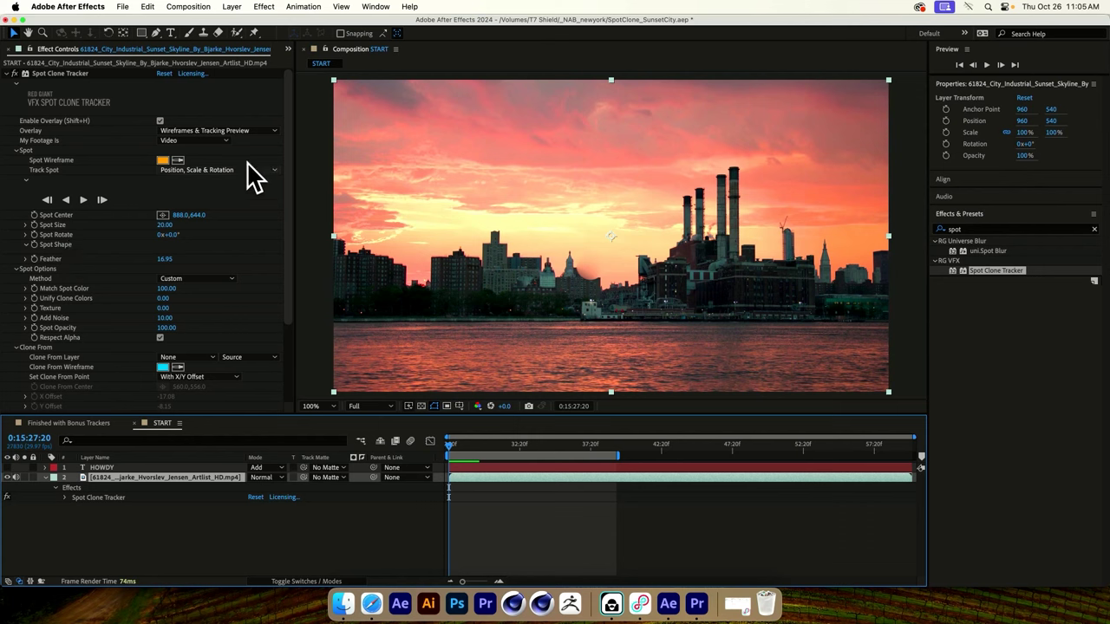
pyautogui.scroll(-2, 198, 249)
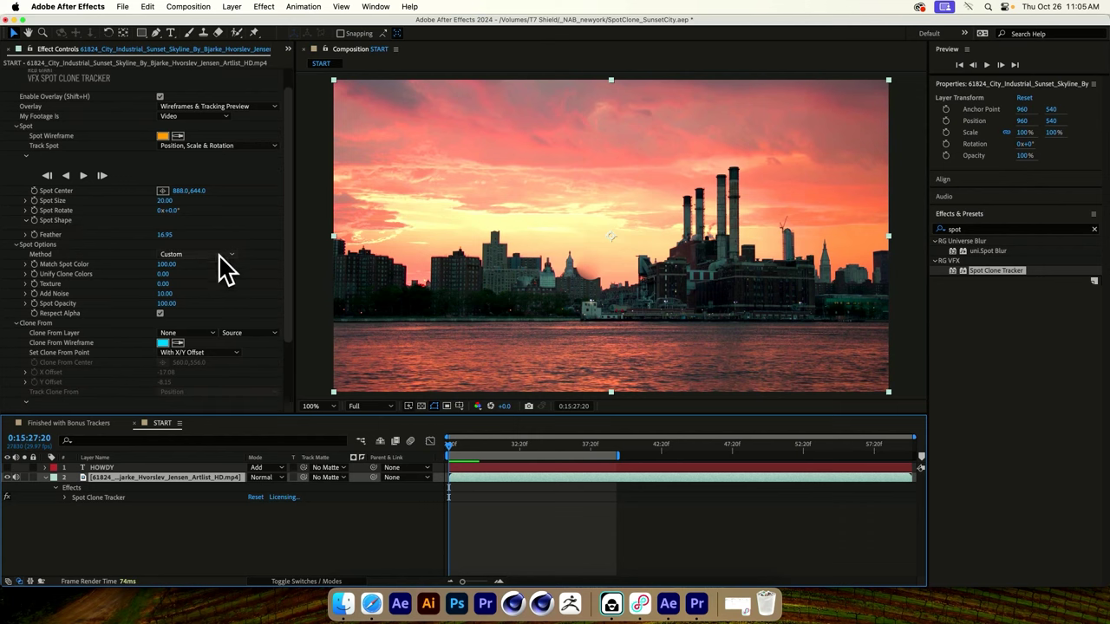
pyautogui.click(201, 255)
pyautogui.click(201, 279)
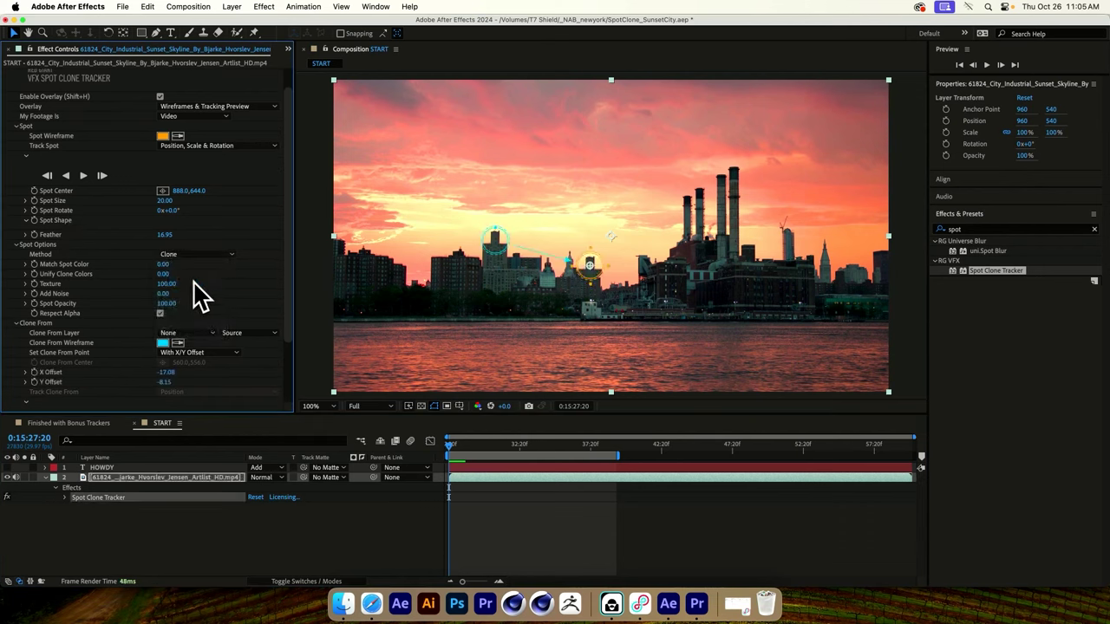
# Step: At 200% zoom, set Spot Size to 21 and centre the spot at 890,647 on the domed tower
pyautogui.moveTo(458, 444)
pyautogui.mouseDown()
pyautogui.moveTo(533, 444)
pyautogui.moveTo(442, 442)
pyautogui.mouseUp()
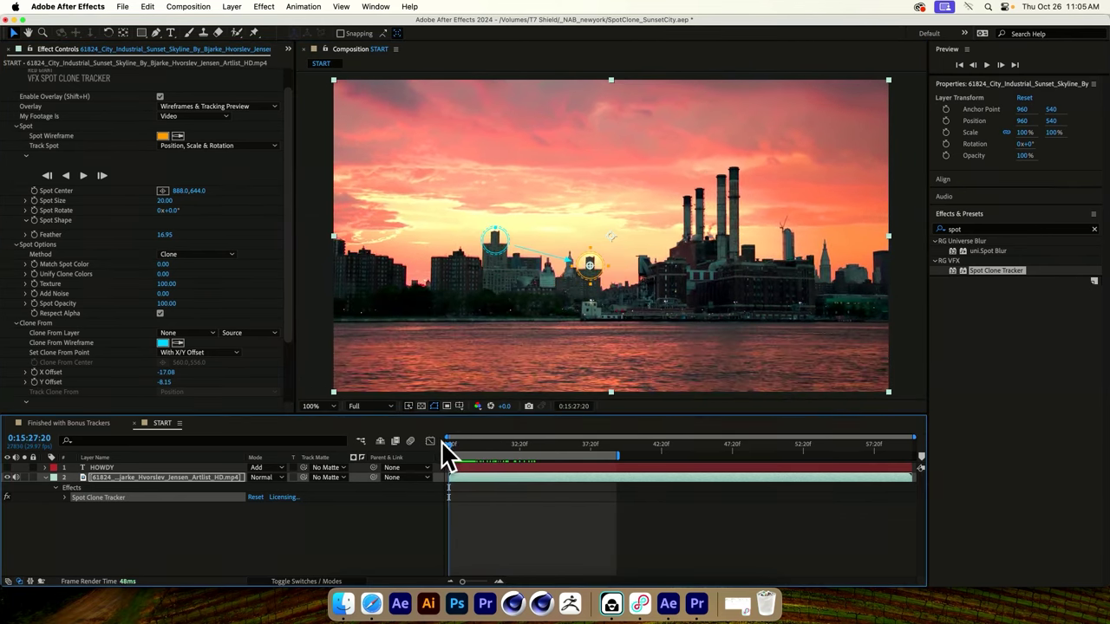
pyautogui.press('.')
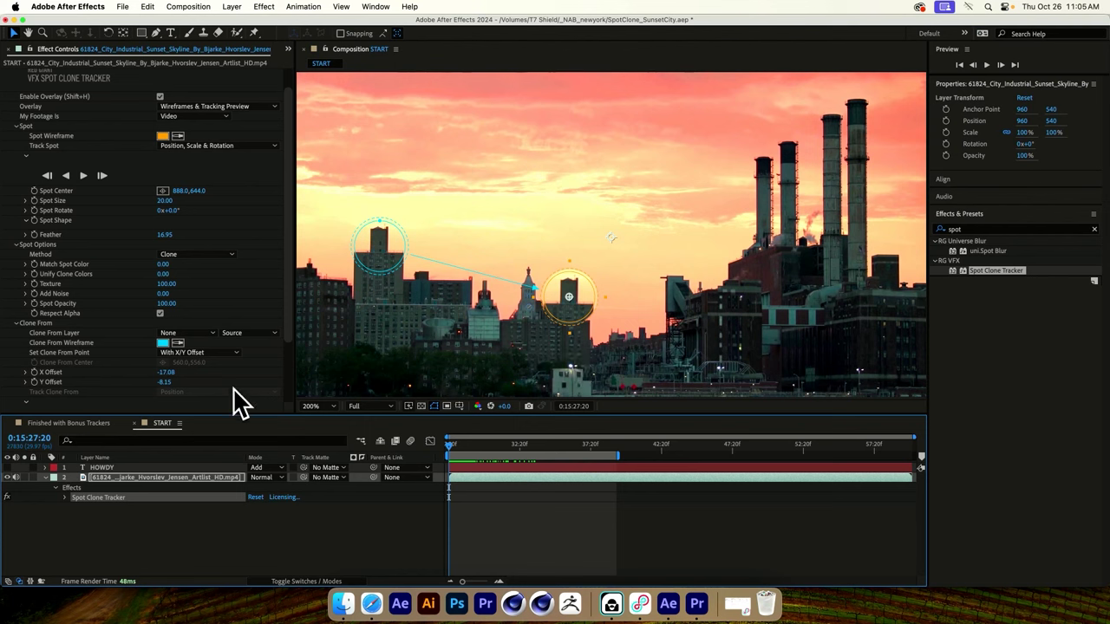
pyautogui.moveTo(165, 201)
pyautogui.mouseDown()
pyautogui.moveTo(149, 202)
pyautogui.moveTo(167, 204)
pyautogui.mouseUp()
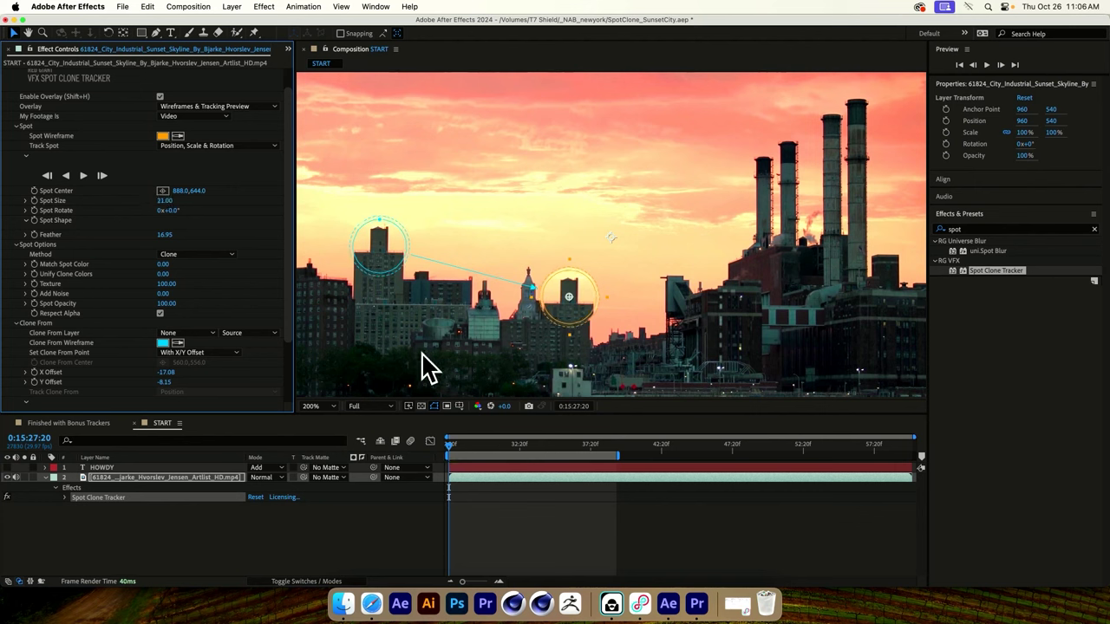
pyautogui.moveTo(567, 302); pyautogui.dragTo(570, 299)
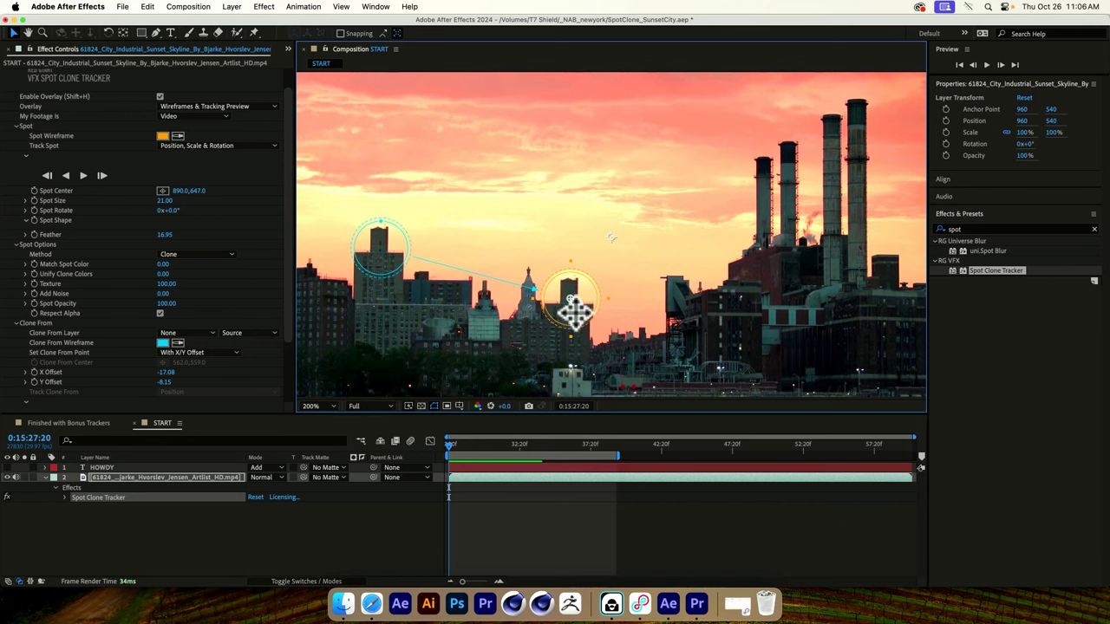
# Step: Track the spot forward, switching Overlay to Wireframes Only (Faster Tracking) mid-track
pyautogui.click(84, 177)
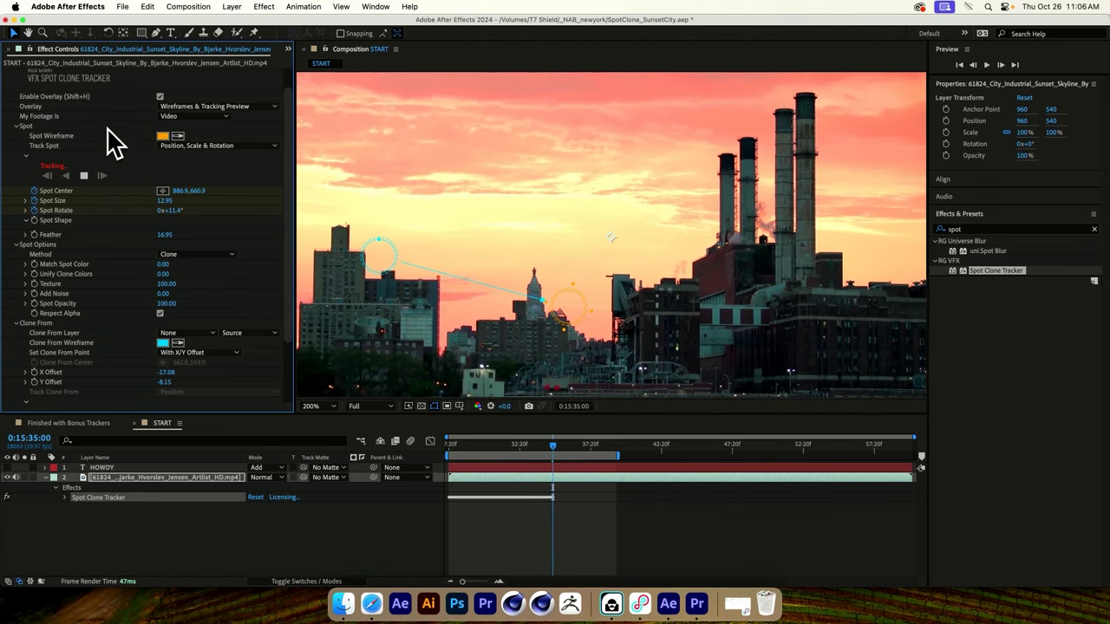
pyautogui.click(260, 106)
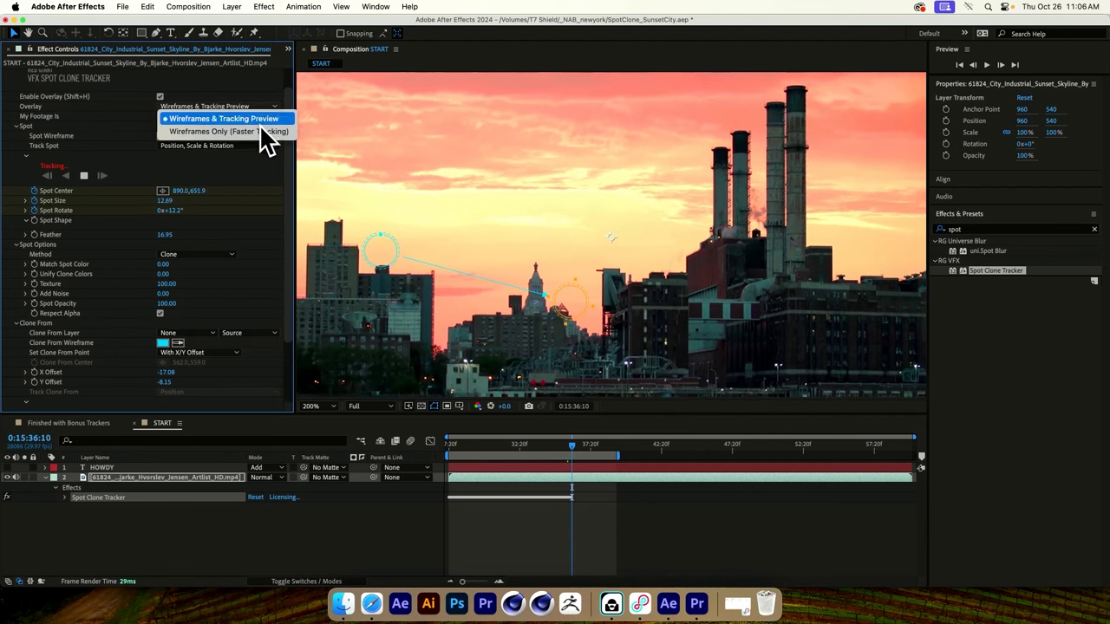
pyautogui.click(216, 132)
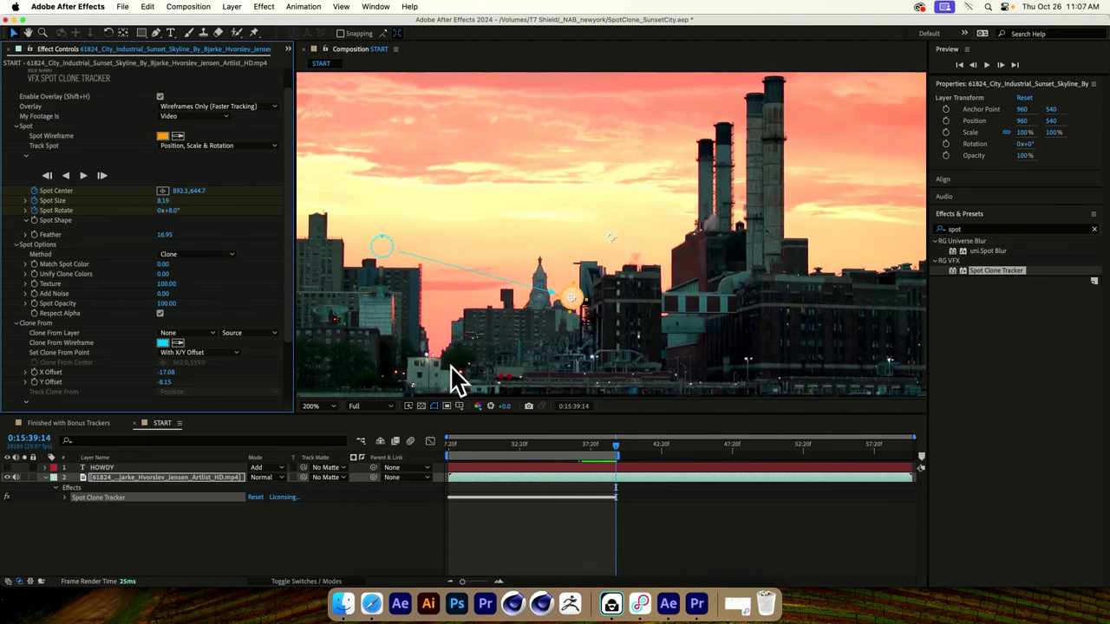
# Step: Return the playhead to the clip's first frame at 0:15:27:20
pyautogui.click(518, 446)
pyautogui.click(454, 446)
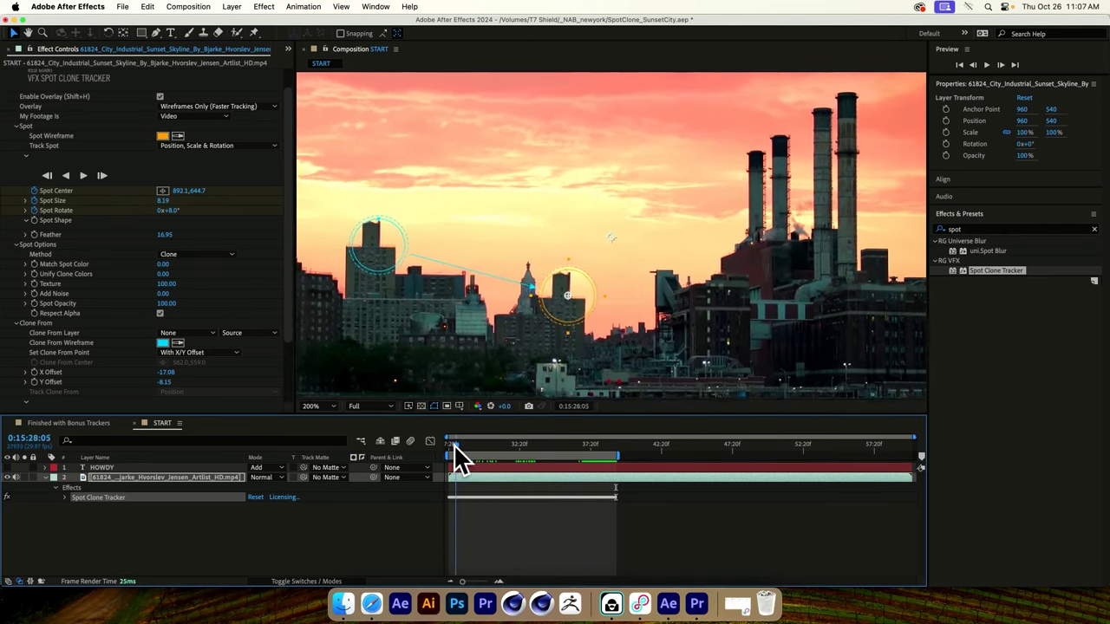
pyautogui.moveTo(452, 447); pyautogui.dragTo(447, 446)
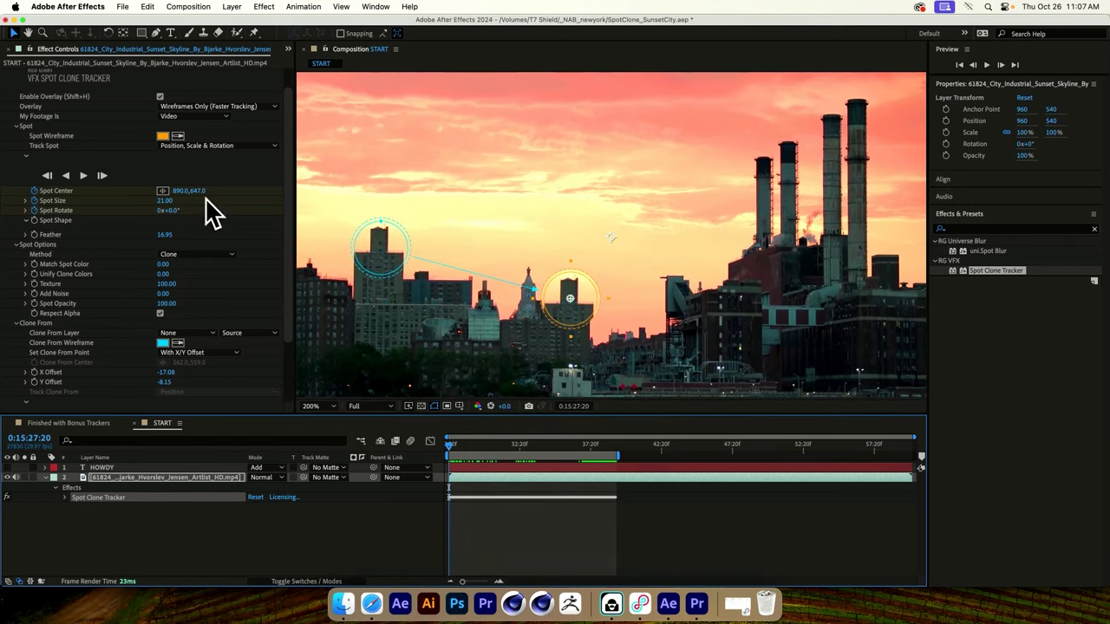
# Step: Deselect the effect and reset Spot Clone Tracker to its defaults
pyautogui.click(20, 241)
pyautogui.click(131, 221)
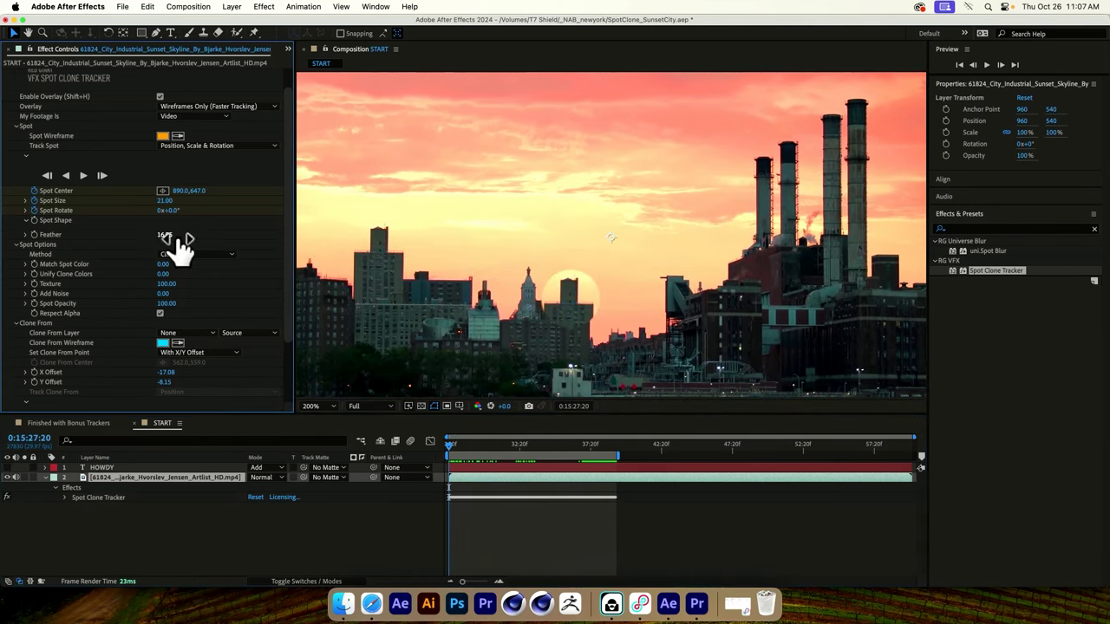
pyautogui.scroll(2, 96, 154)
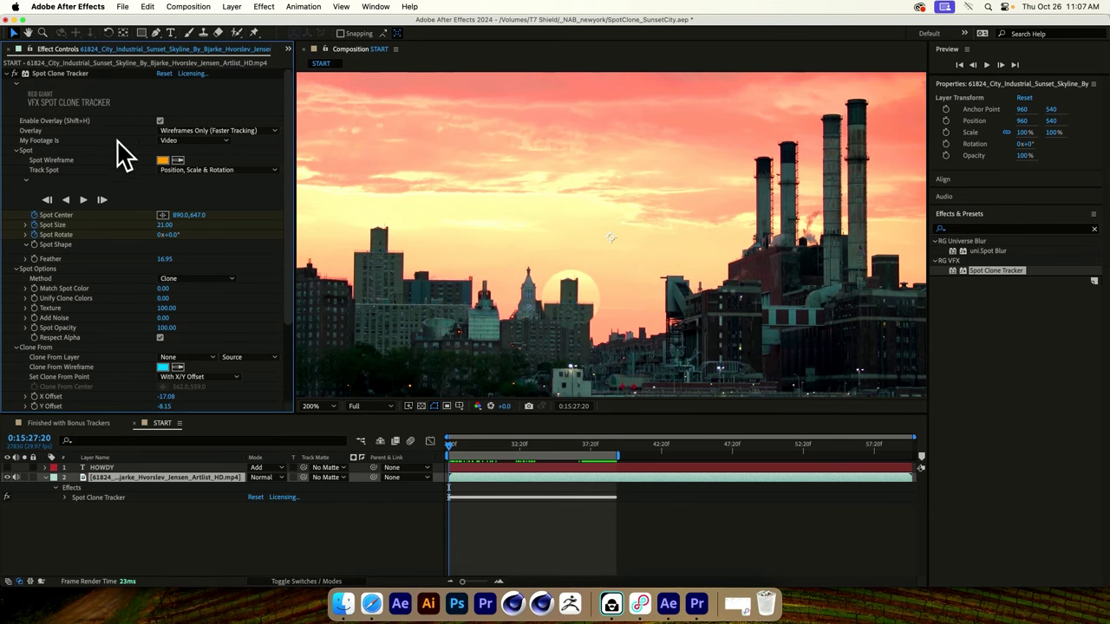
pyautogui.click(164, 73)
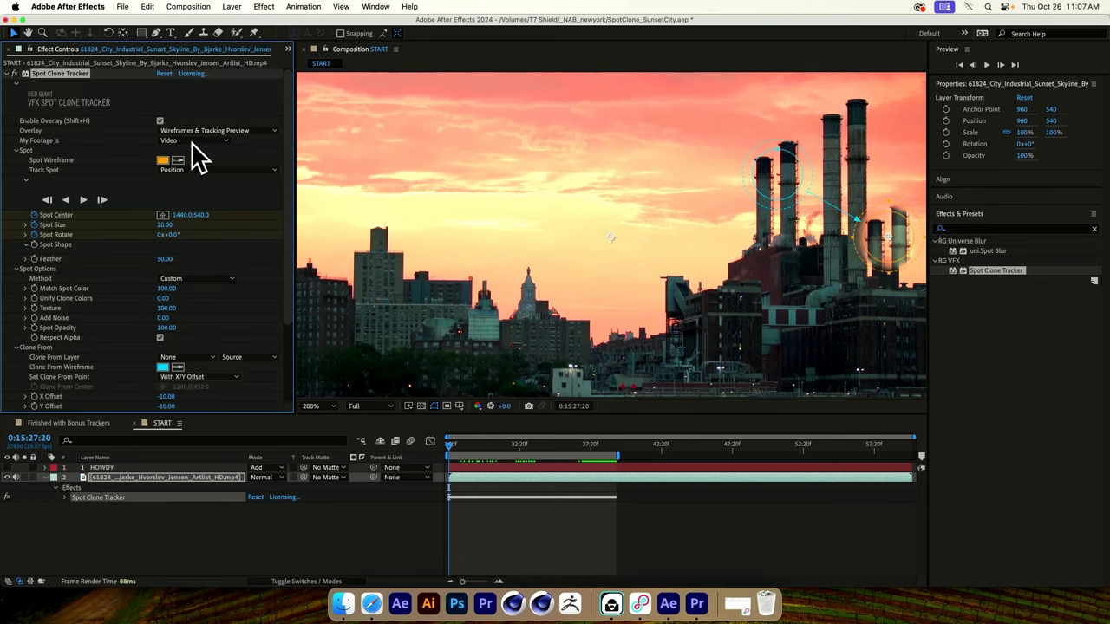
# Step: Inspect the Spot Center, Size and Rotate keyframes, then collapse the footage's Effects group and deselect it
pyautogui.click(64, 497)
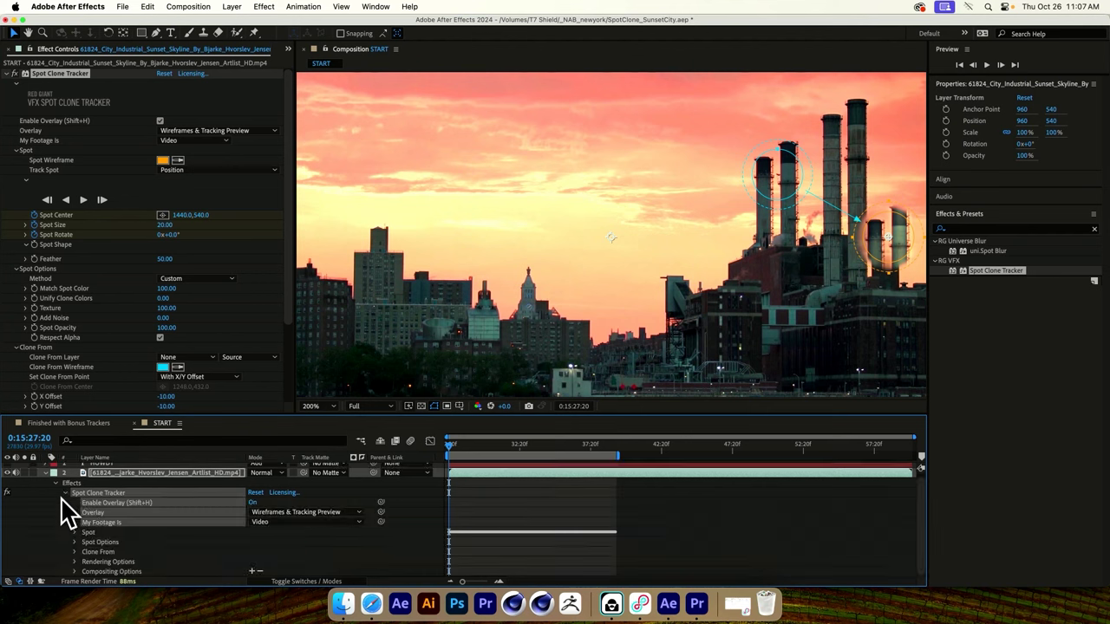
pyautogui.click(86, 541)
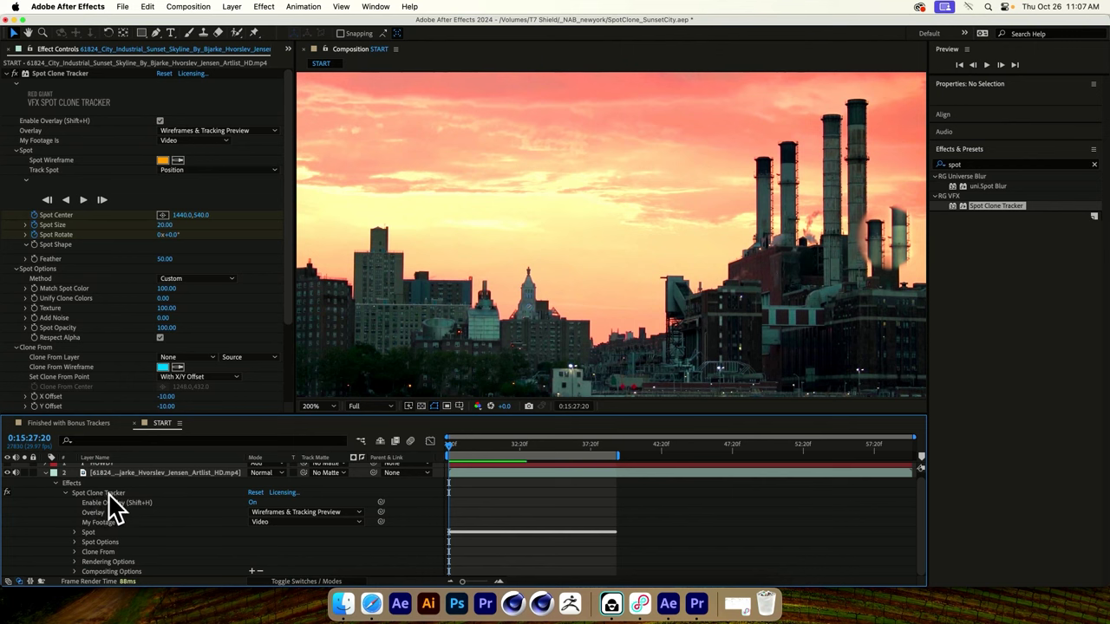
pyautogui.click(108, 494)
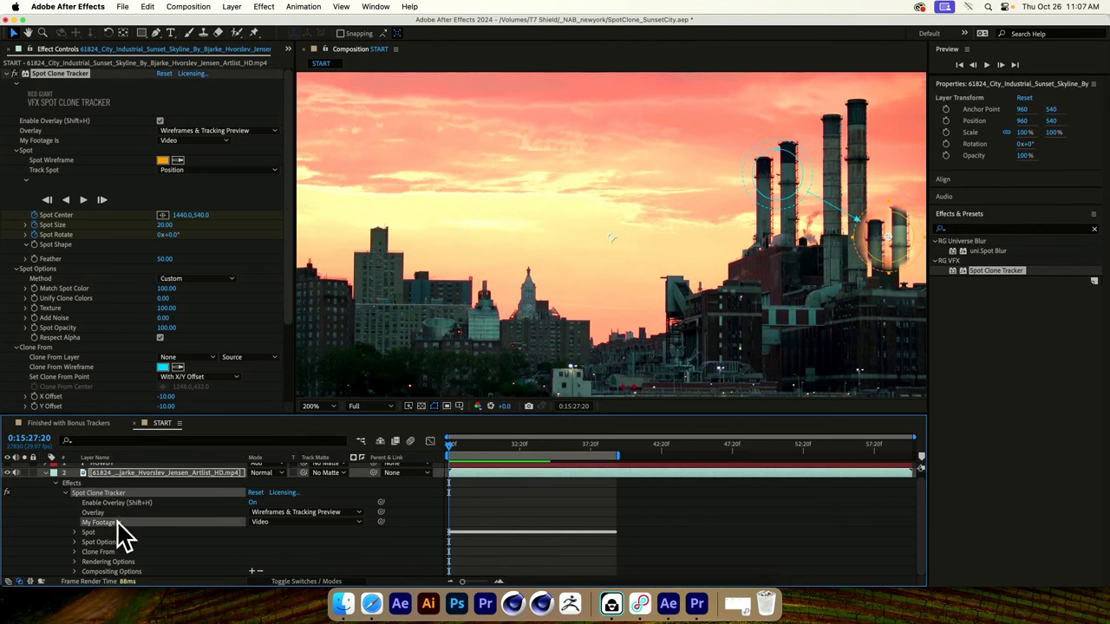
pyautogui.click(73, 546)
pyautogui.click(75, 532)
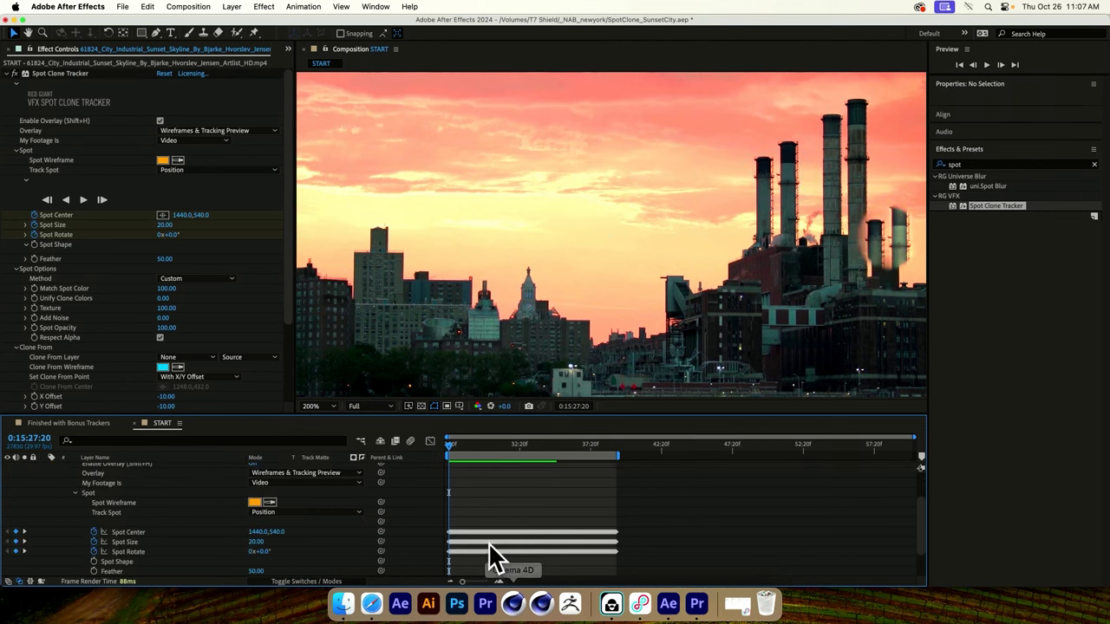
pyautogui.moveTo(668, 513); pyautogui.dragTo(447, 568)
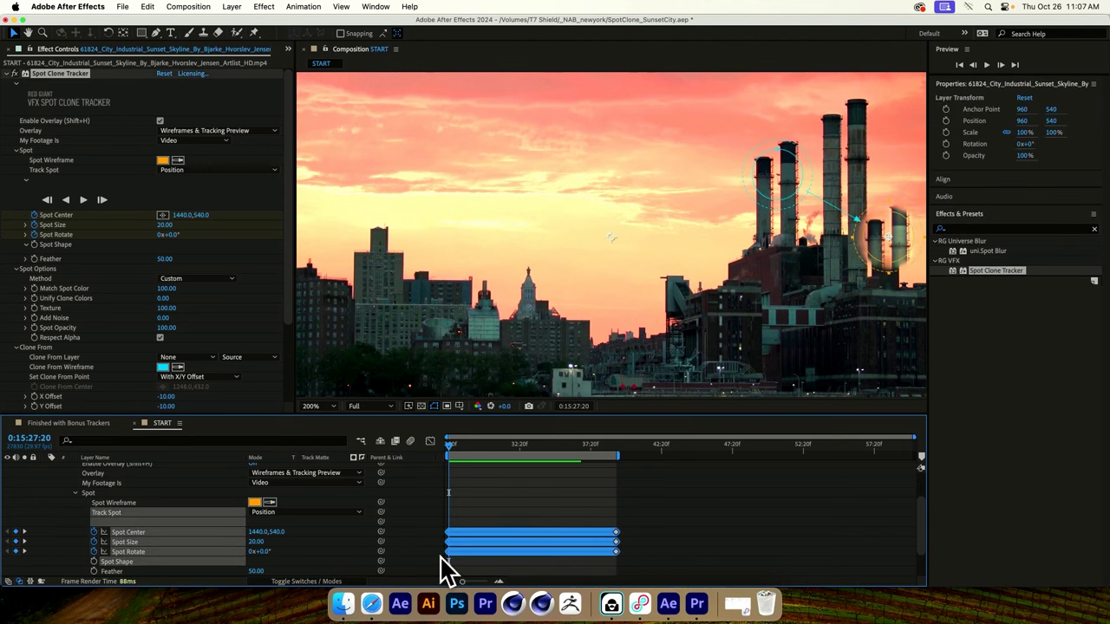
pyautogui.click(445, 569)
pyautogui.scroll(2, 82, 511)
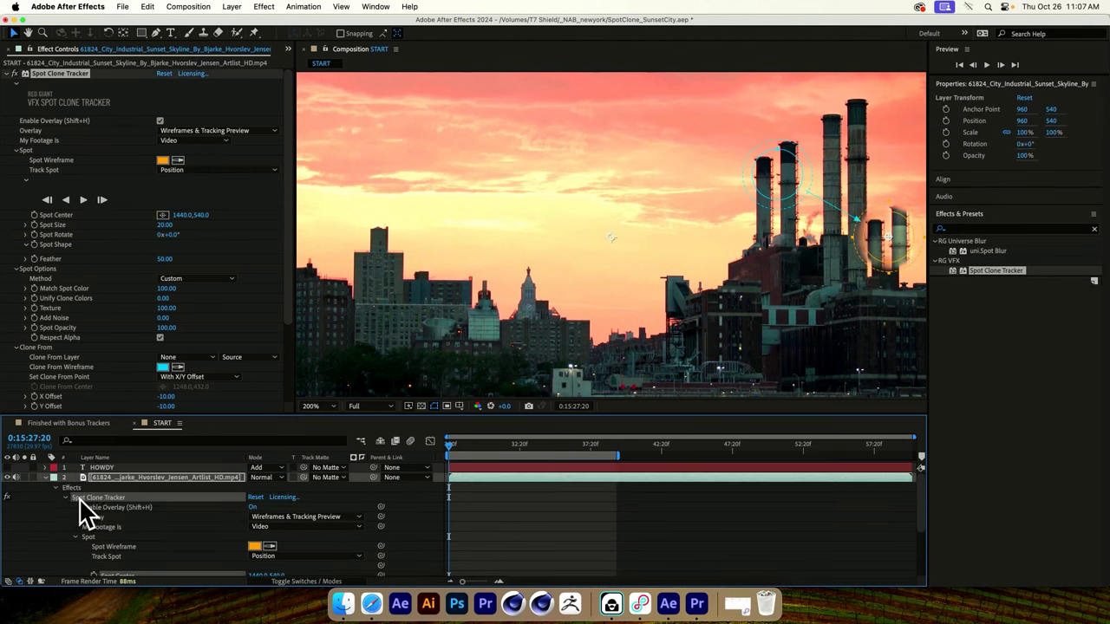
pyautogui.click(56, 489)
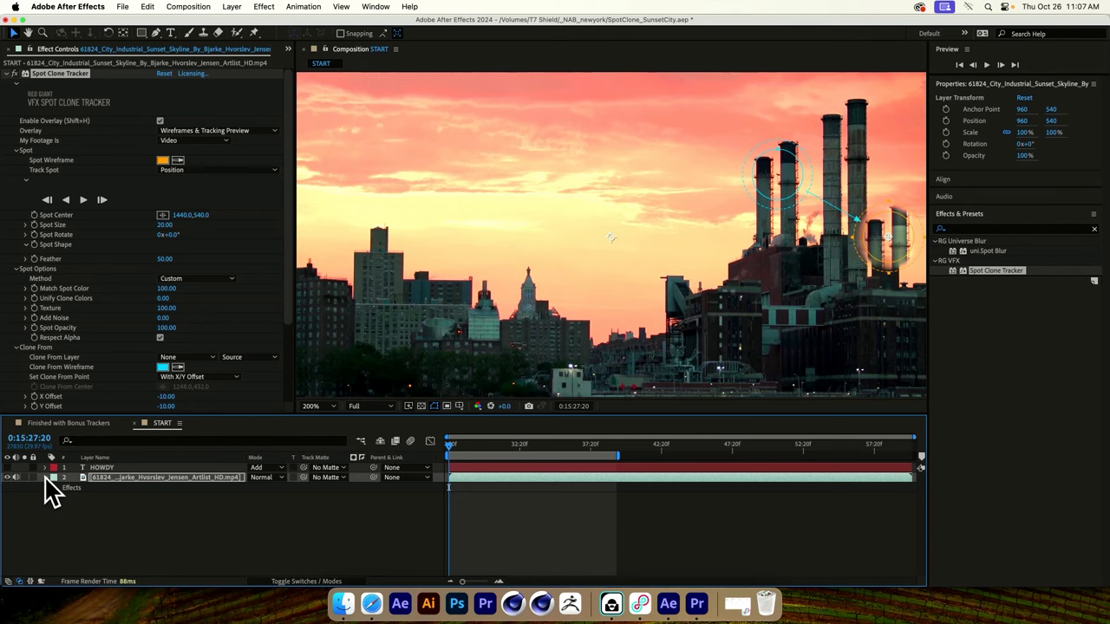
pyautogui.click(181, 532)
# Step: Switch to the Finished with Bonus Trackers comp and scrub to where the HOWDY sign glows
pyautogui.click(82, 424)
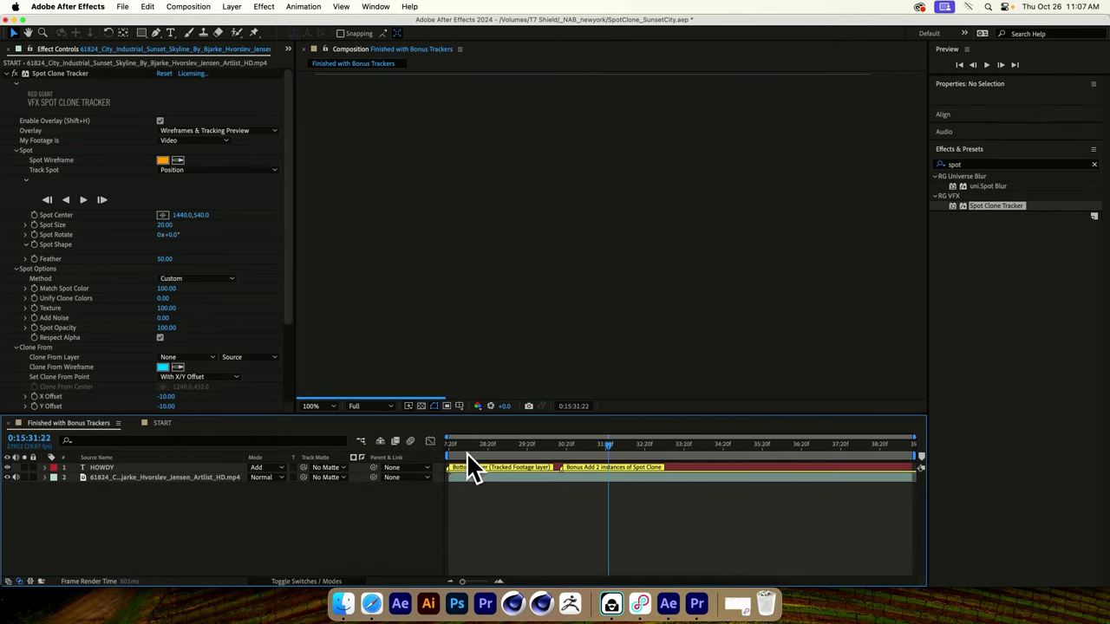
pyautogui.moveTo(555, 445); pyautogui.dragTo(444, 445)
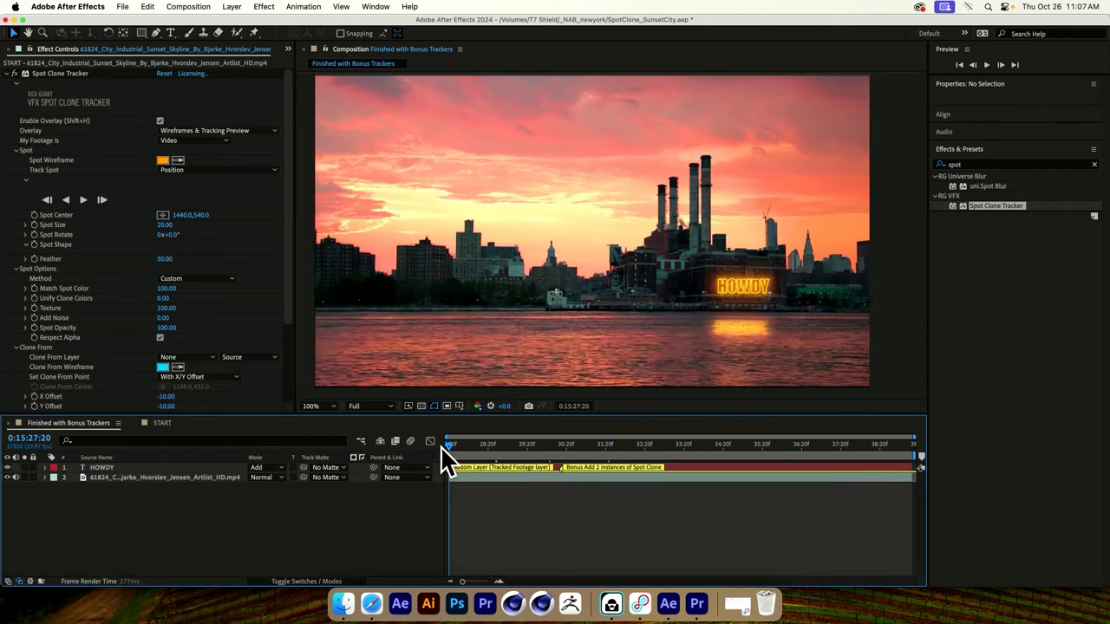
pyautogui.click(7, 73)
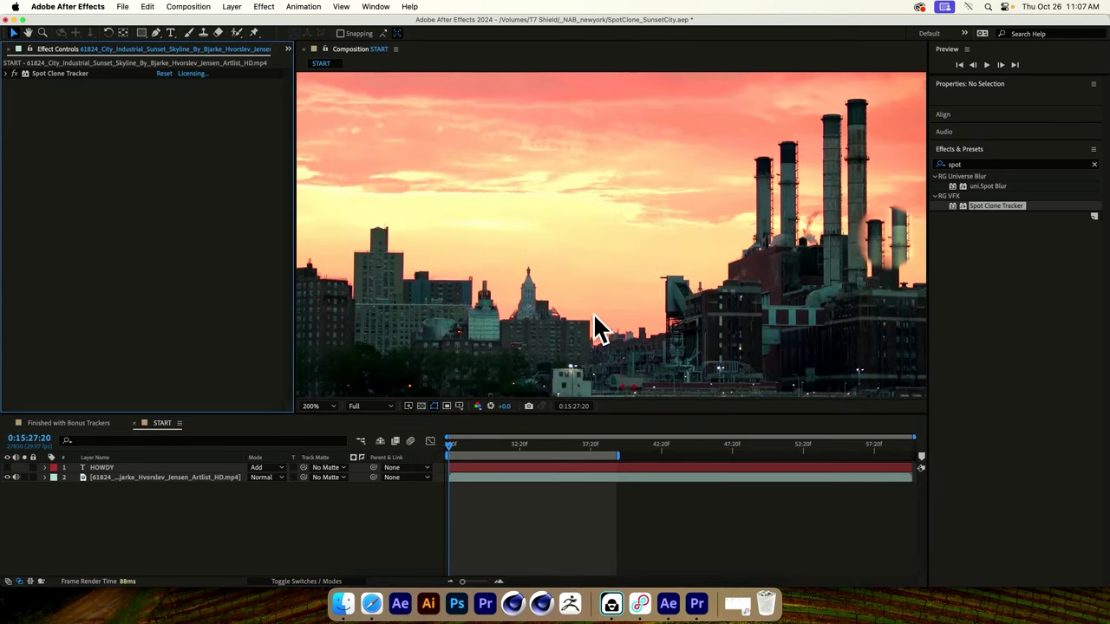
pyautogui.scroll(-2, 593, 313)
pyautogui.moveTo(500, 443); pyautogui.dragTo(528, 442)
pyautogui.click(96, 424)
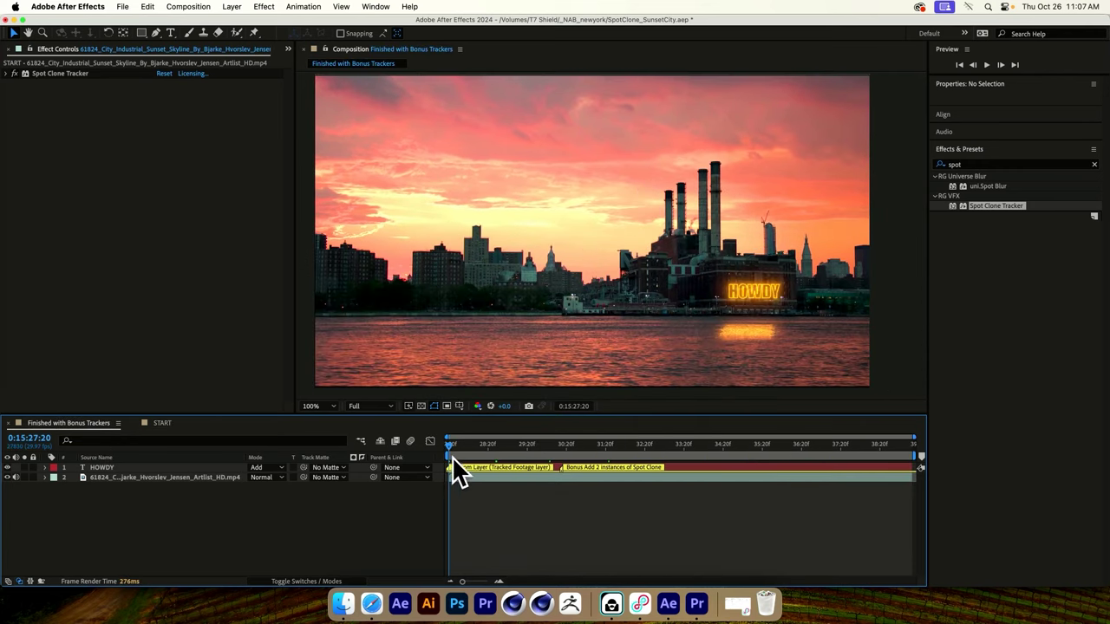
pyautogui.moveTo(453, 444); pyautogui.dragTo(543, 456)
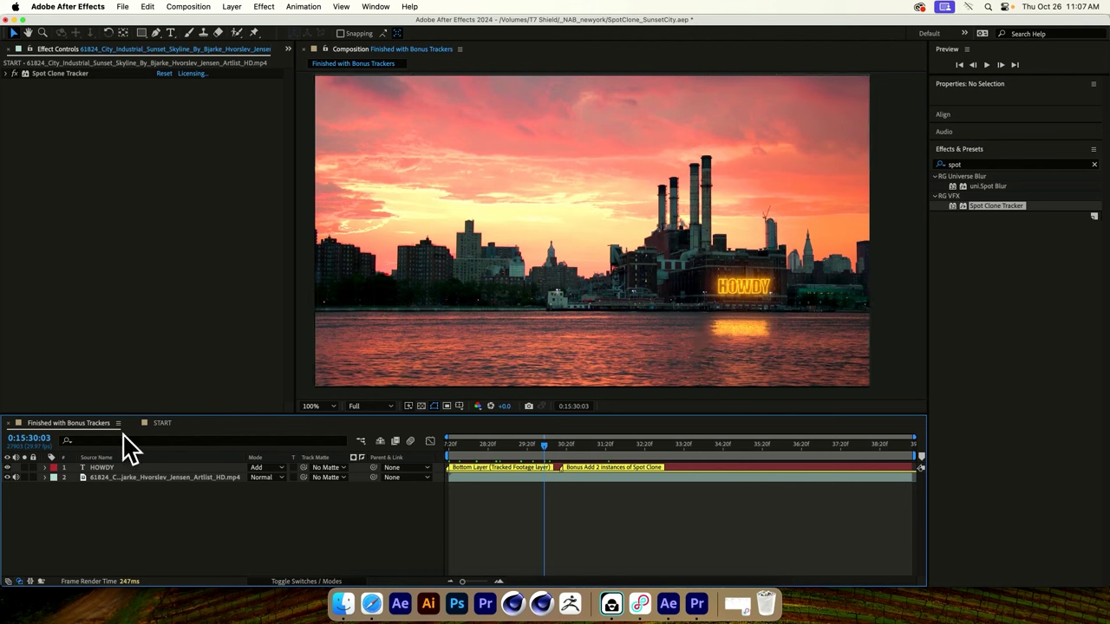
# Step: Select the HOWDY layer, then the footage layer to show its Spot Clone Tracker and Reflection effects
pyautogui.click(123, 465)
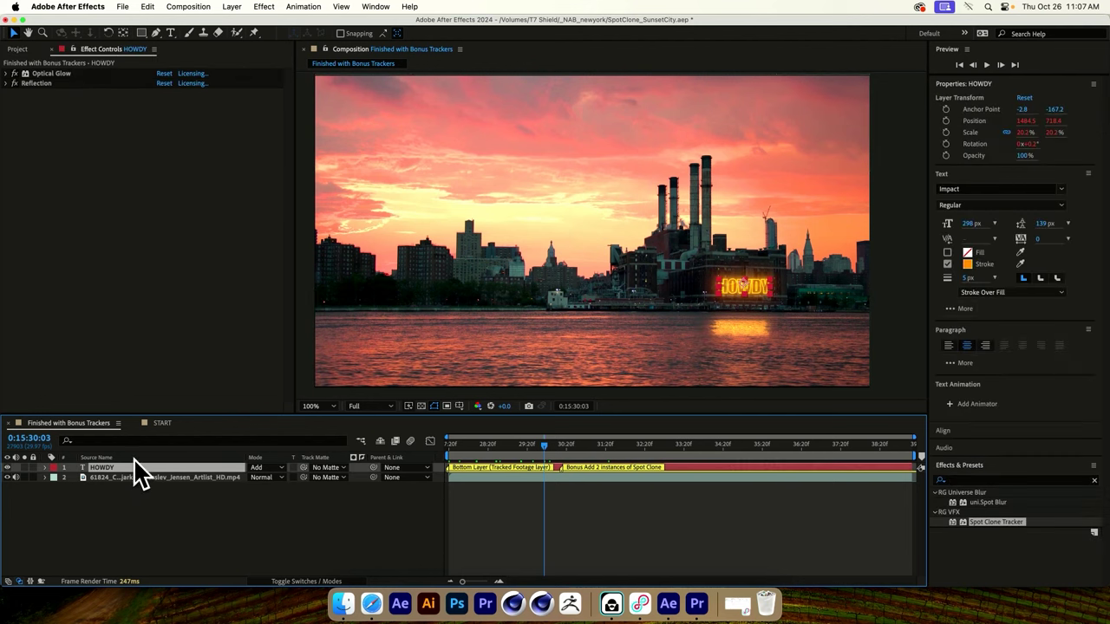
pyautogui.click(35, 113)
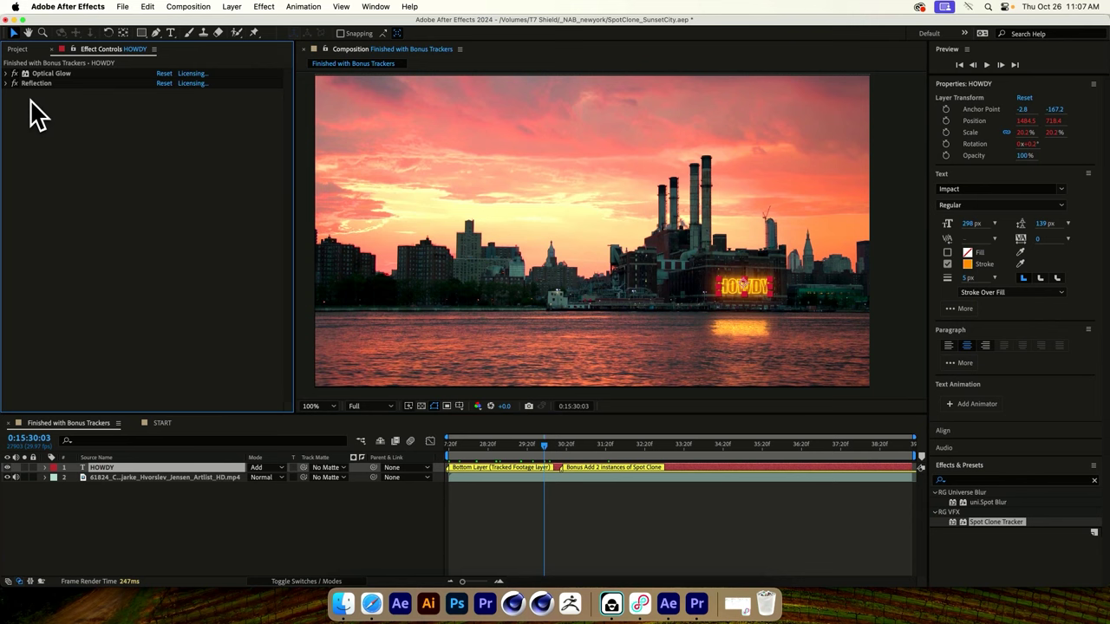
pyautogui.click(138, 478)
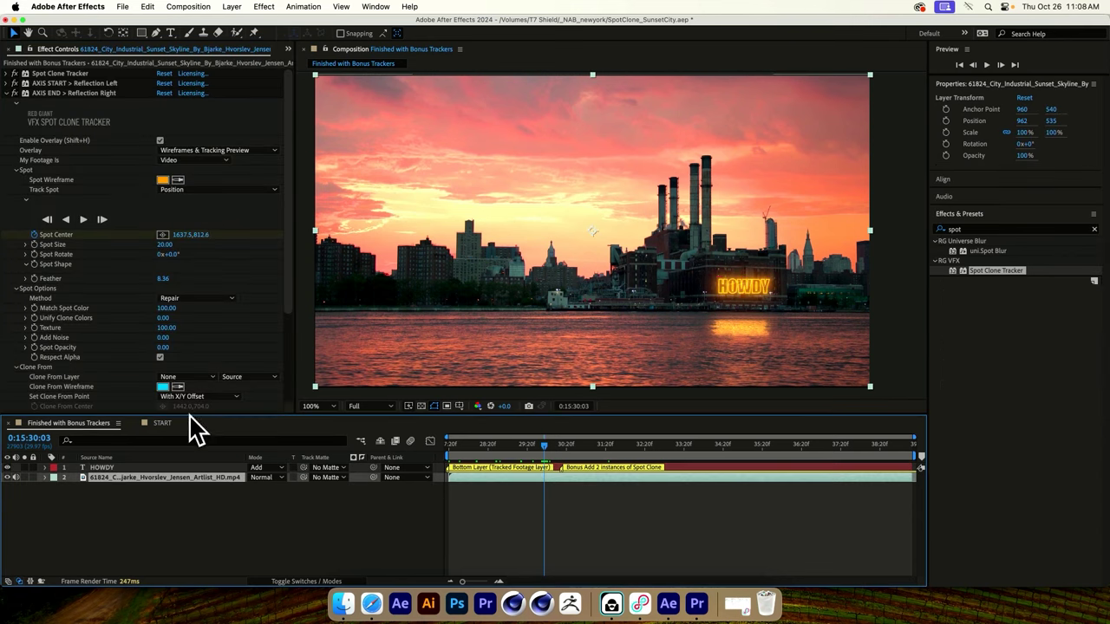
# Step: Show the Reflection Right tracker overlay and zoom to 200%, centred on the HOWDY sign
pyautogui.click(6, 92)
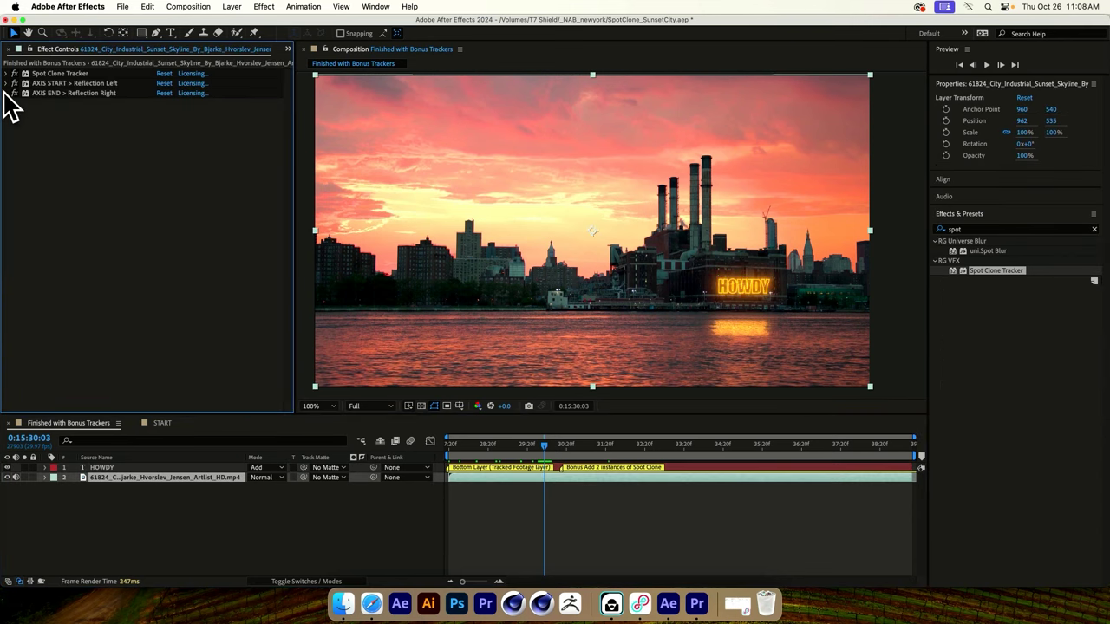
pyautogui.click(56, 86)
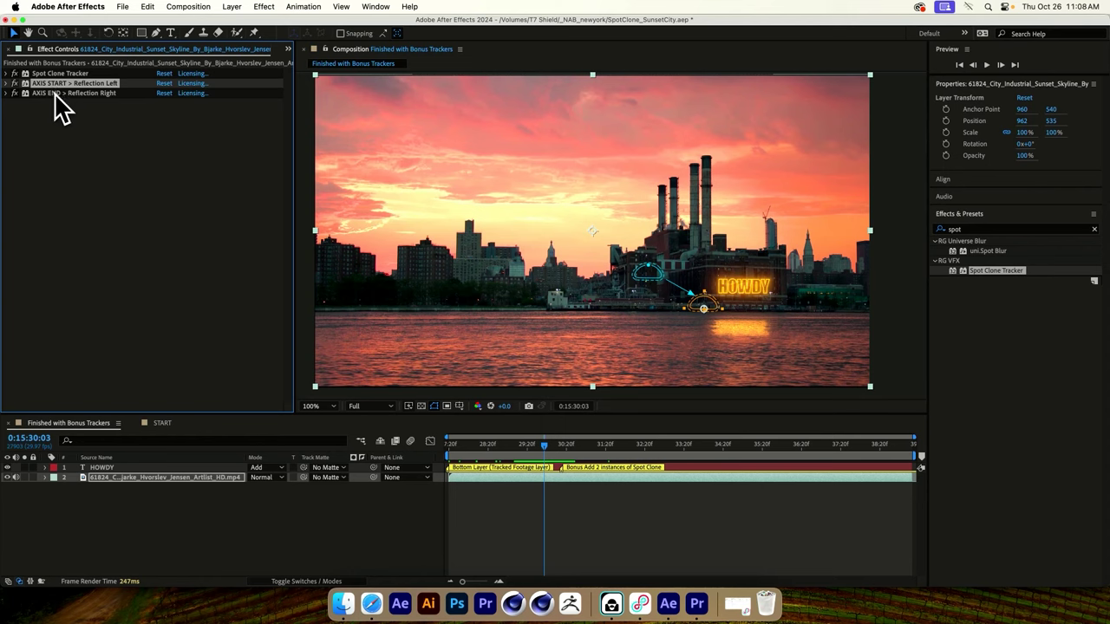
pyautogui.click(56, 94)
pyautogui.press('.')
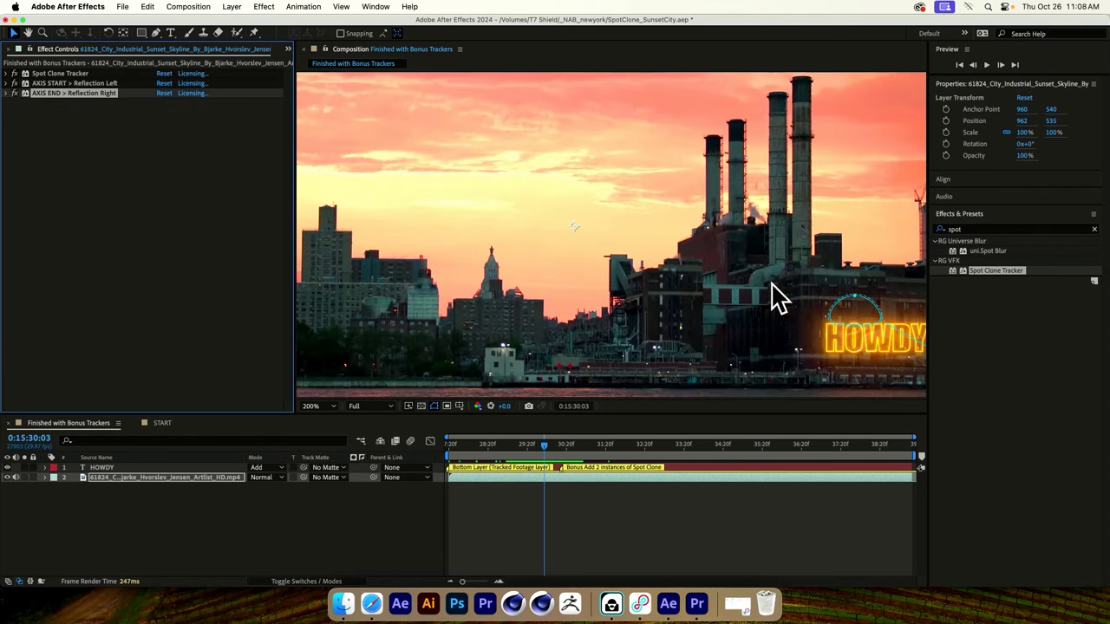
pyautogui.moveTo(773, 315); pyautogui.dragTo(576, 272)
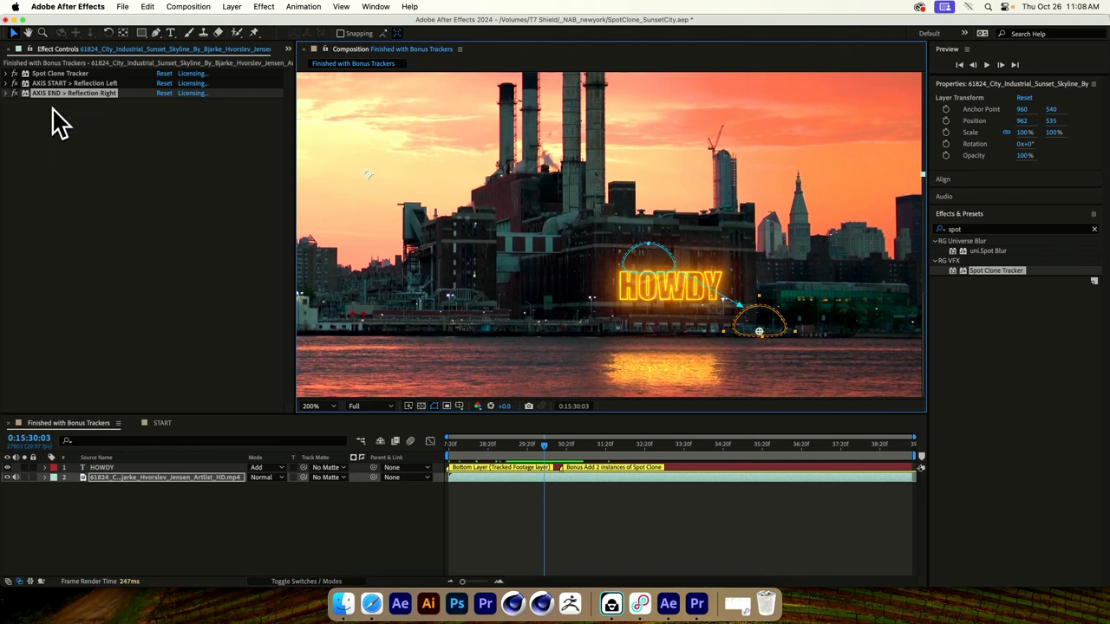
# Step: Raise Reflection Right's Spot Opacity to 100 to reveal the clone, then lower it again
pyautogui.click(6, 93)
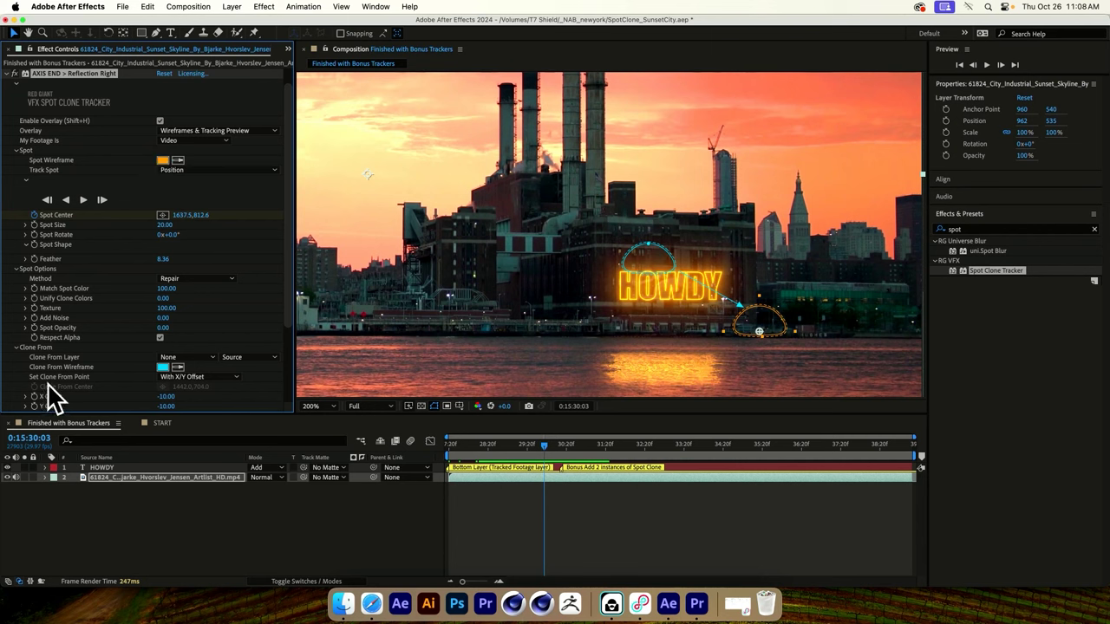
pyautogui.scroll(2, 122, 170)
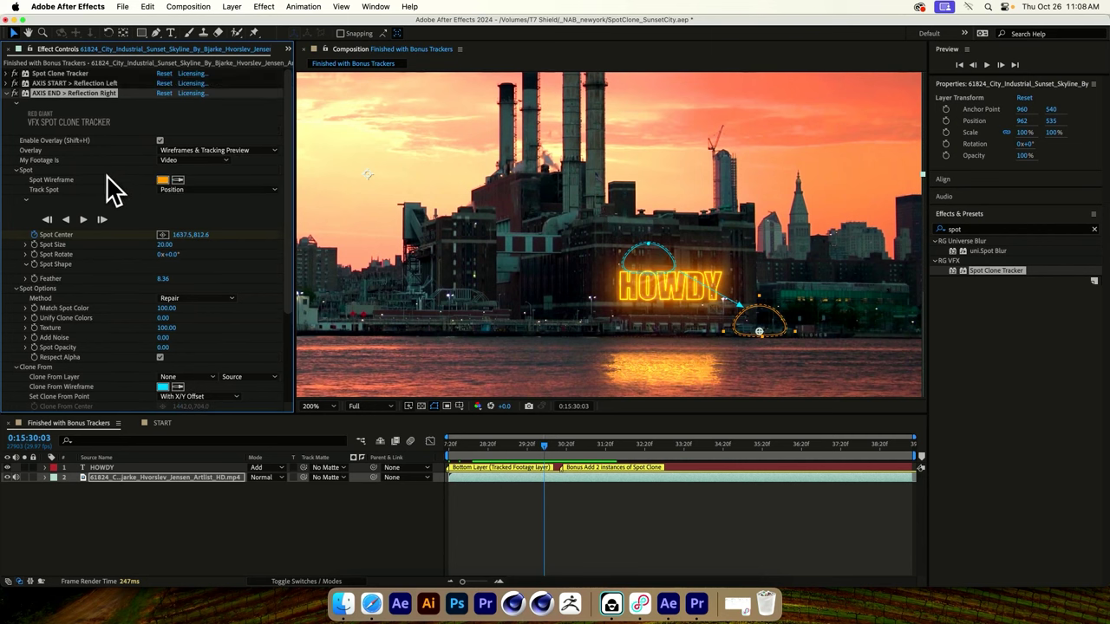
pyautogui.click(7, 93)
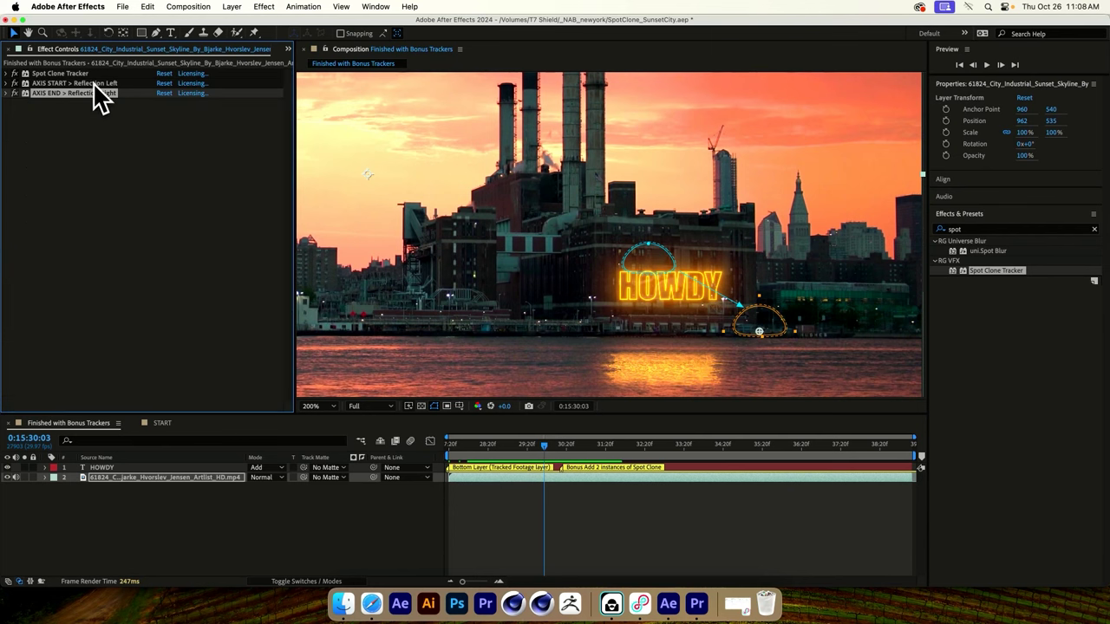
pyautogui.click(7, 93)
pyautogui.scroll(-4, 67, 241)
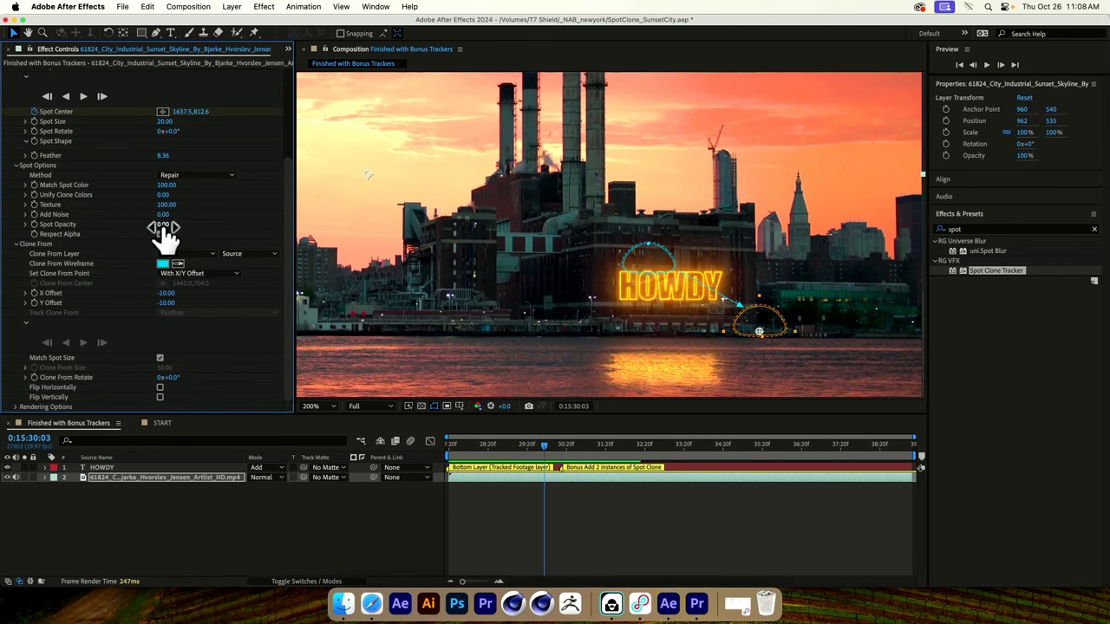
pyautogui.moveTo(163, 227); pyautogui.dragTo(274, 227)
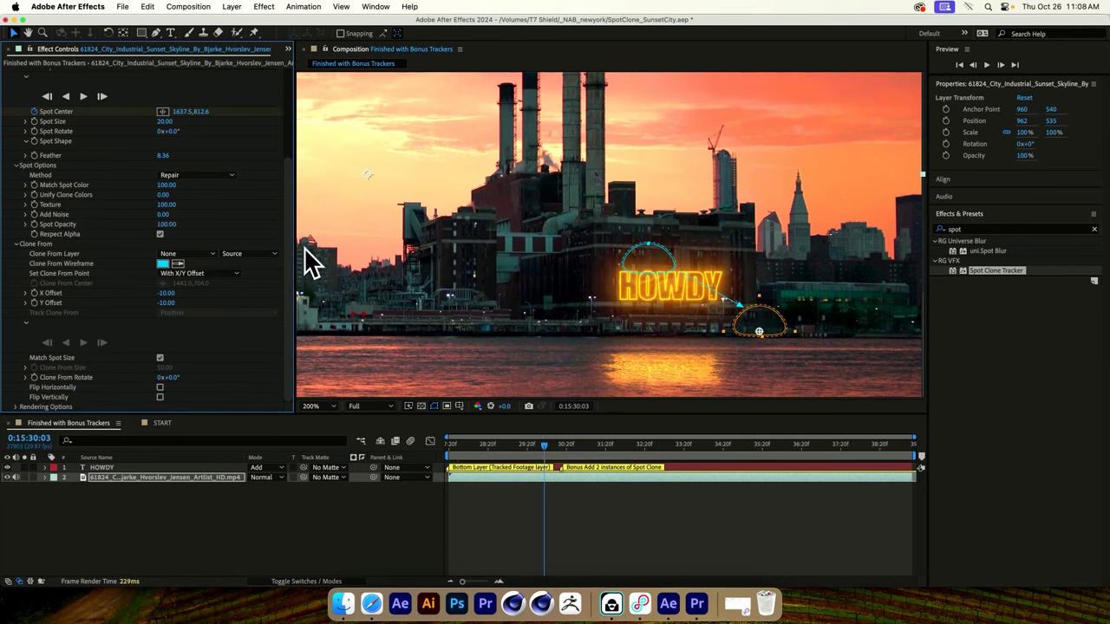
pyautogui.moveTo(165, 225); pyautogui.dragTo(56, 220)
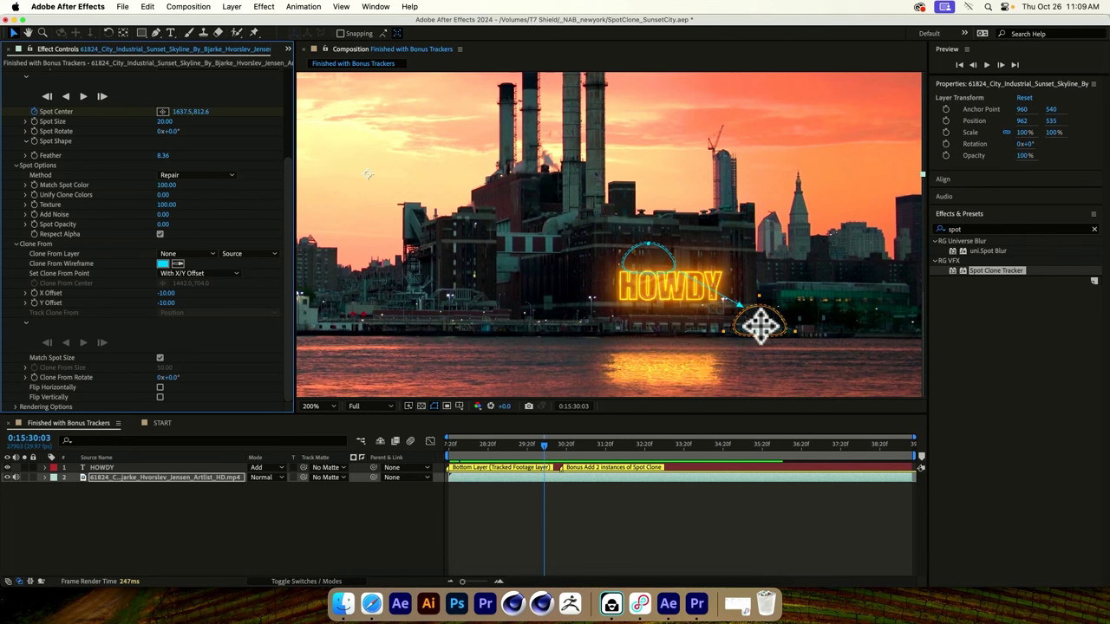
pyautogui.scroll(5, 35, 243)
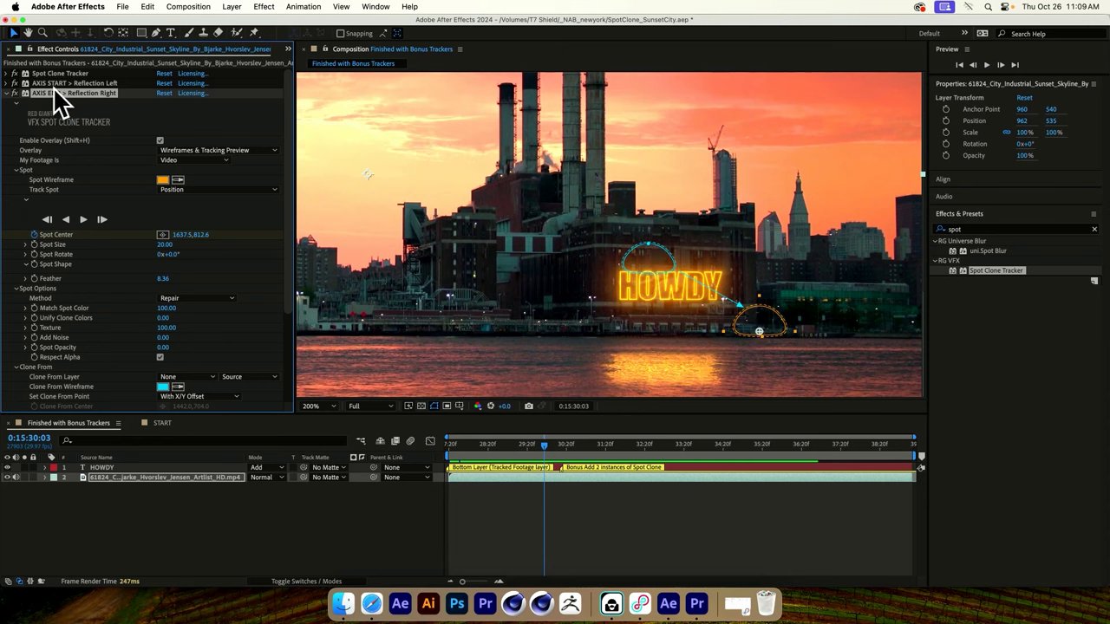
# Step: Select the HOWDY layer's Reflection effect so its axis shows at the waterline
pyautogui.click(106, 468)
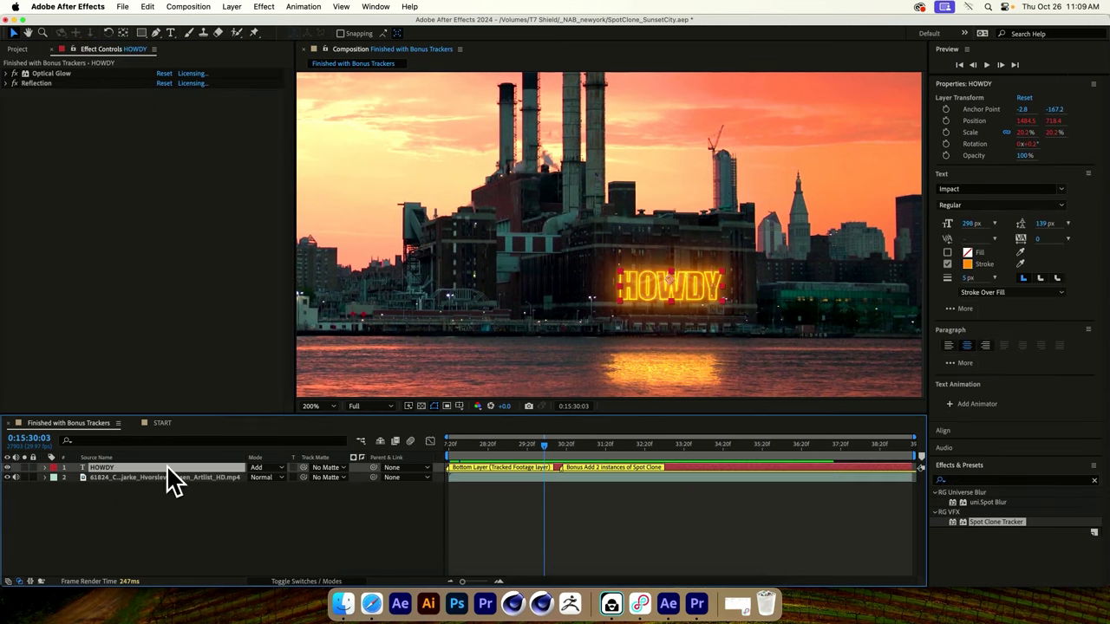
pyautogui.click(34, 84)
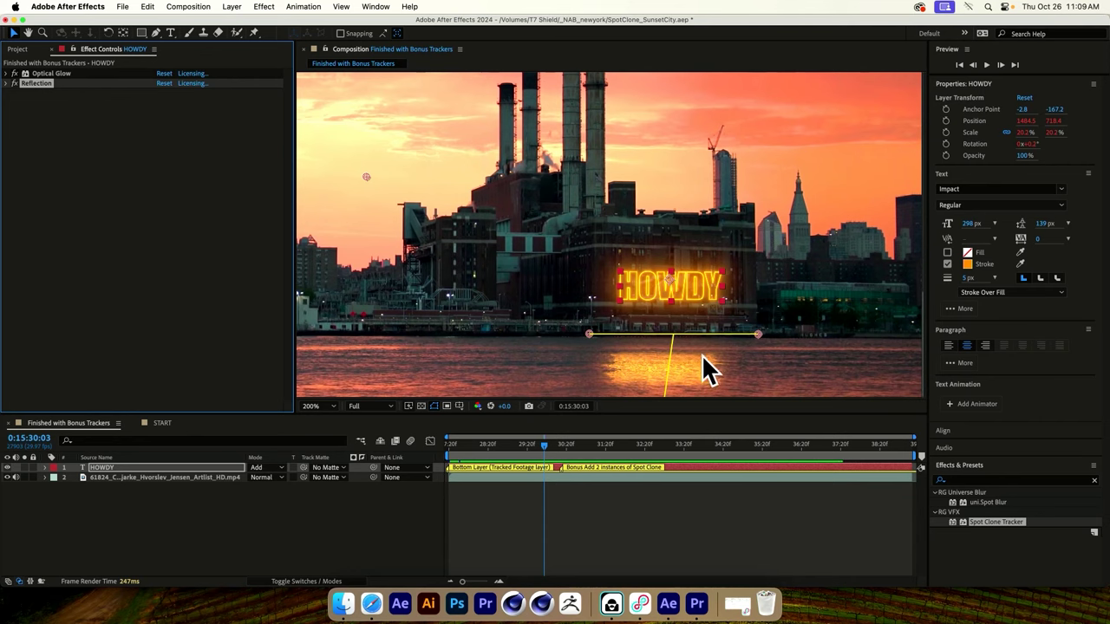
pyautogui.scroll(-2, 701, 373)
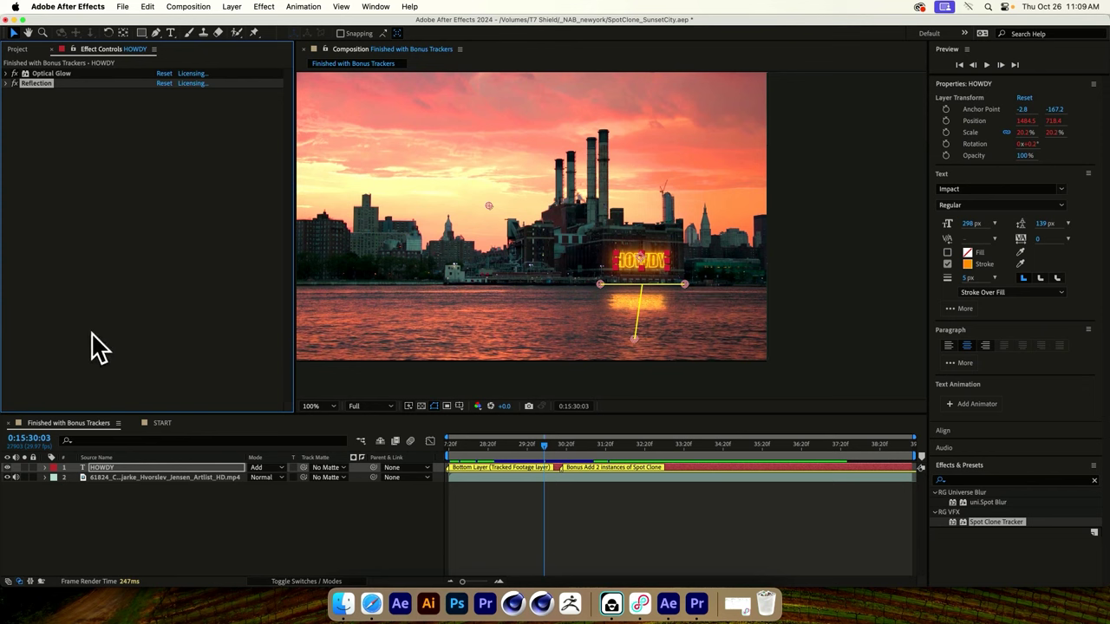
pyautogui.doubleClick(563, 467)
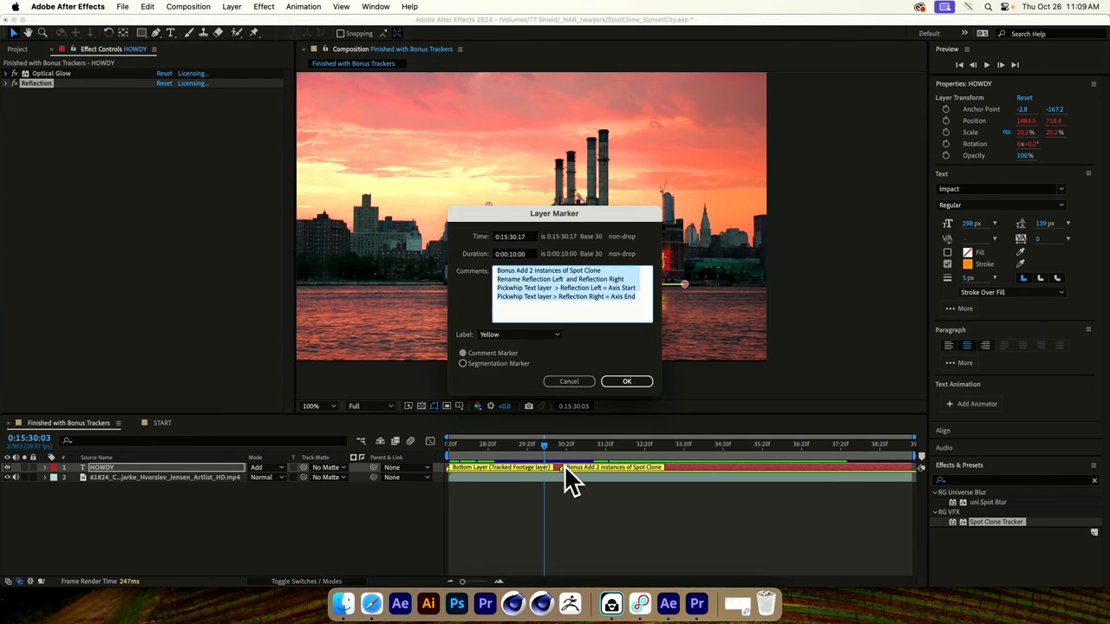
pyautogui.click(636, 296)
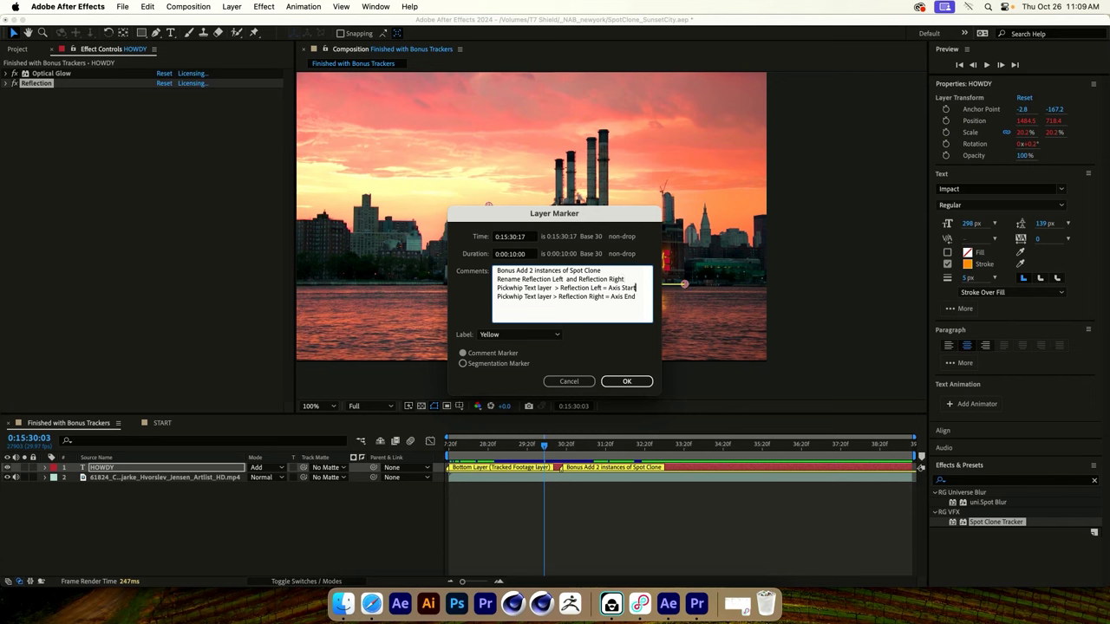
pyautogui.moveTo(613, 221)
pyautogui.mouseDown()
pyautogui.moveTo(441, 213)
pyautogui.moveTo(333, 172)
pyautogui.mouseUp()
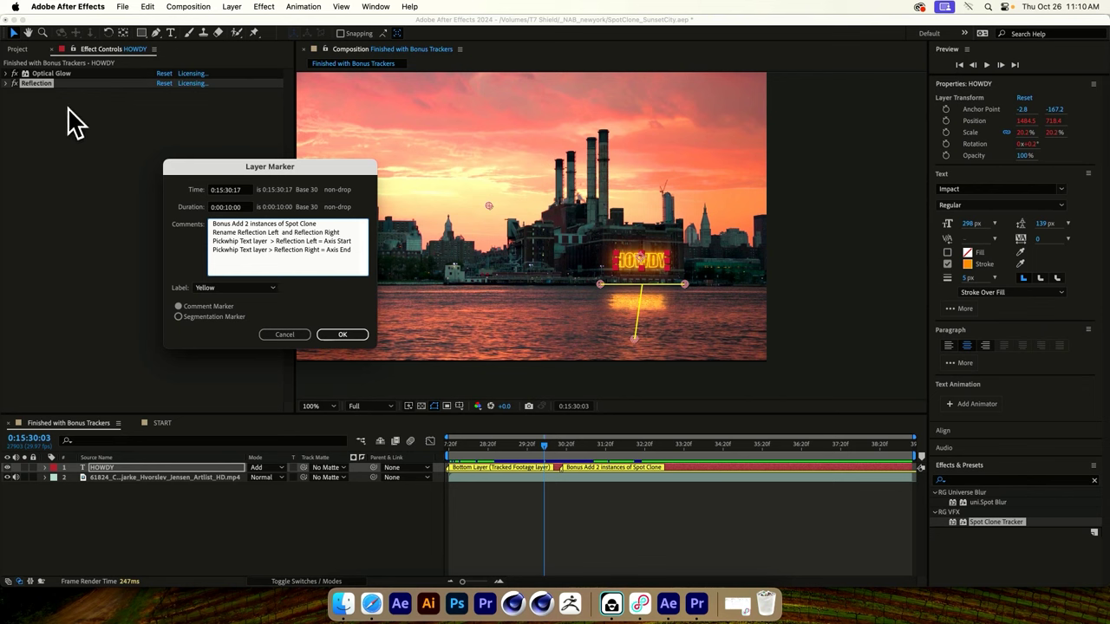
pyautogui.click(287, 334)
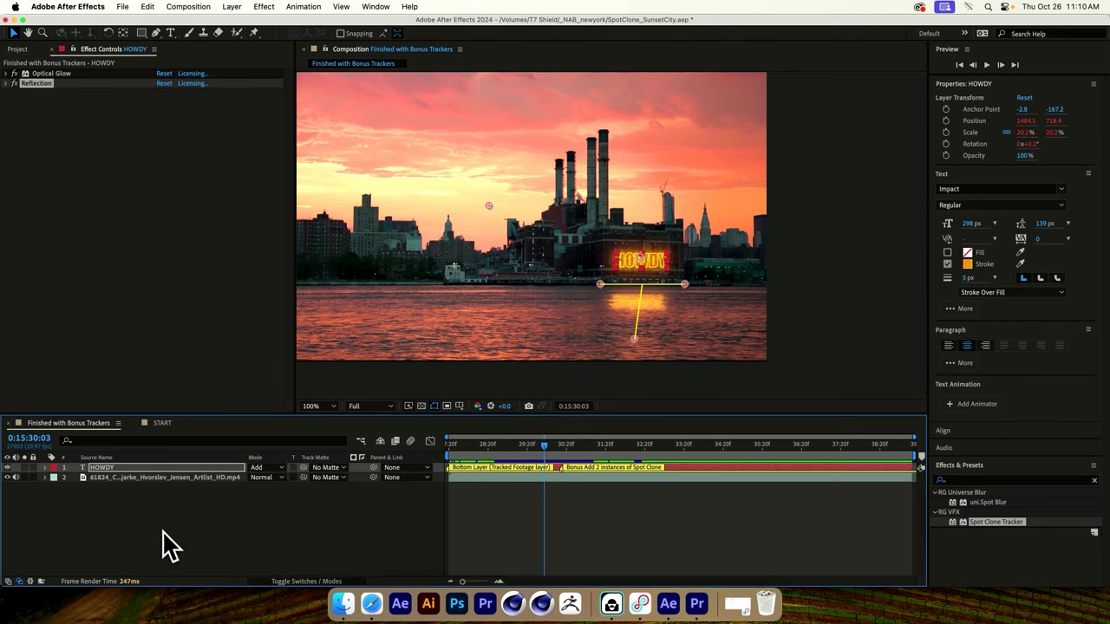
pyautogui.click(129, 476)
pyautogui.click(127, 468)
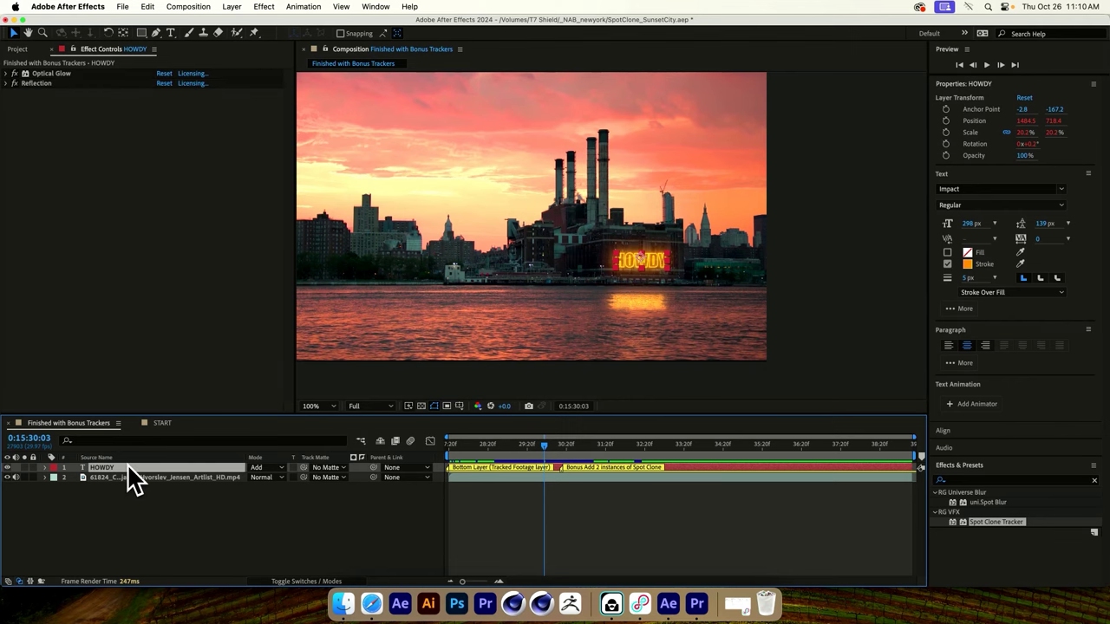
pyautogui.press('u')
pyautogui.press('u')
pyautogui.scroll(-3, 156, 486)
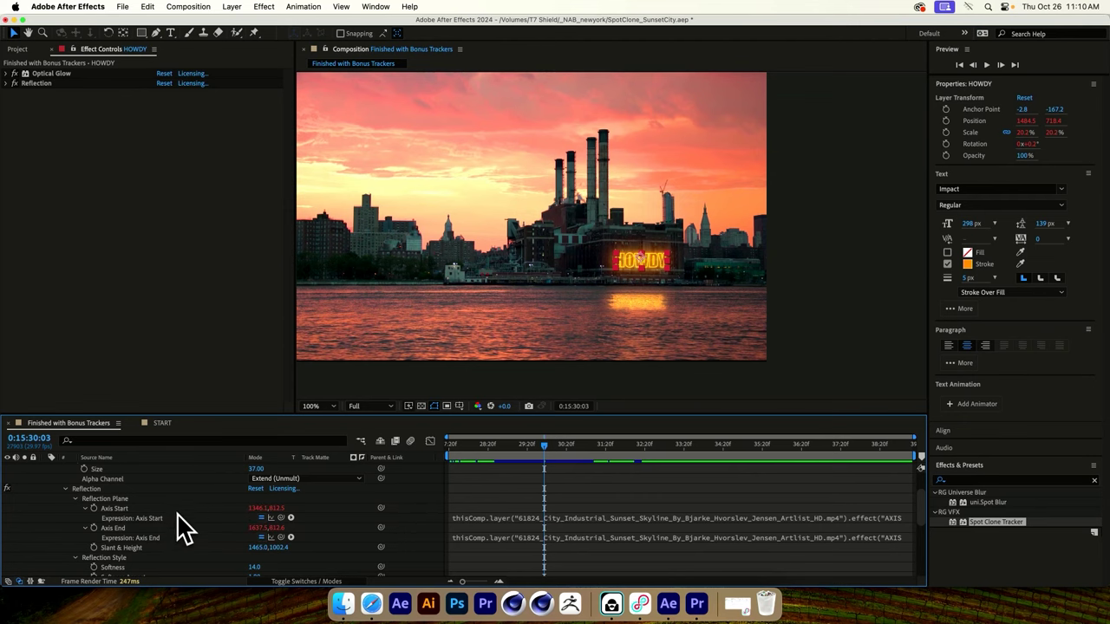
pyautogui.scroll(-5, 179, 528)
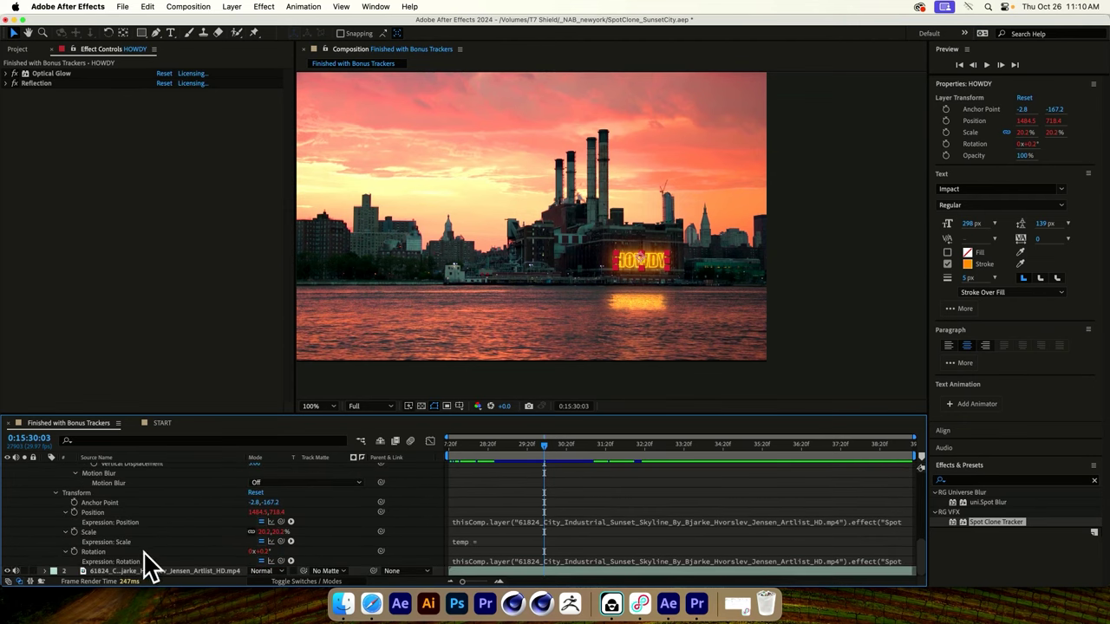
pyautogui.click(131, 569)
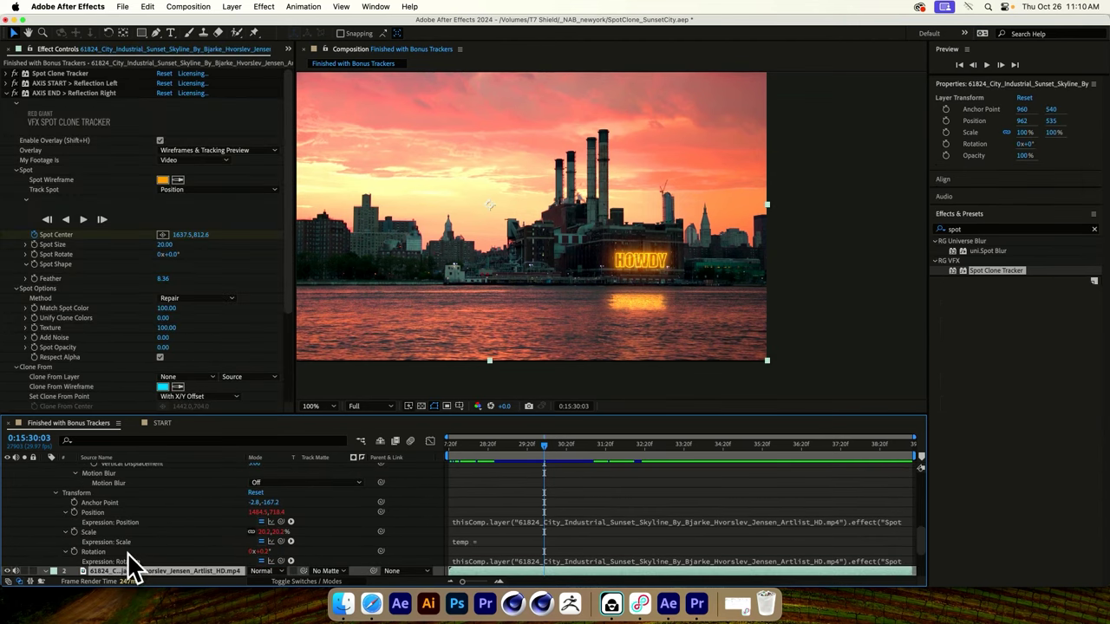
pyautogui.scroll(-3, 121, 564)
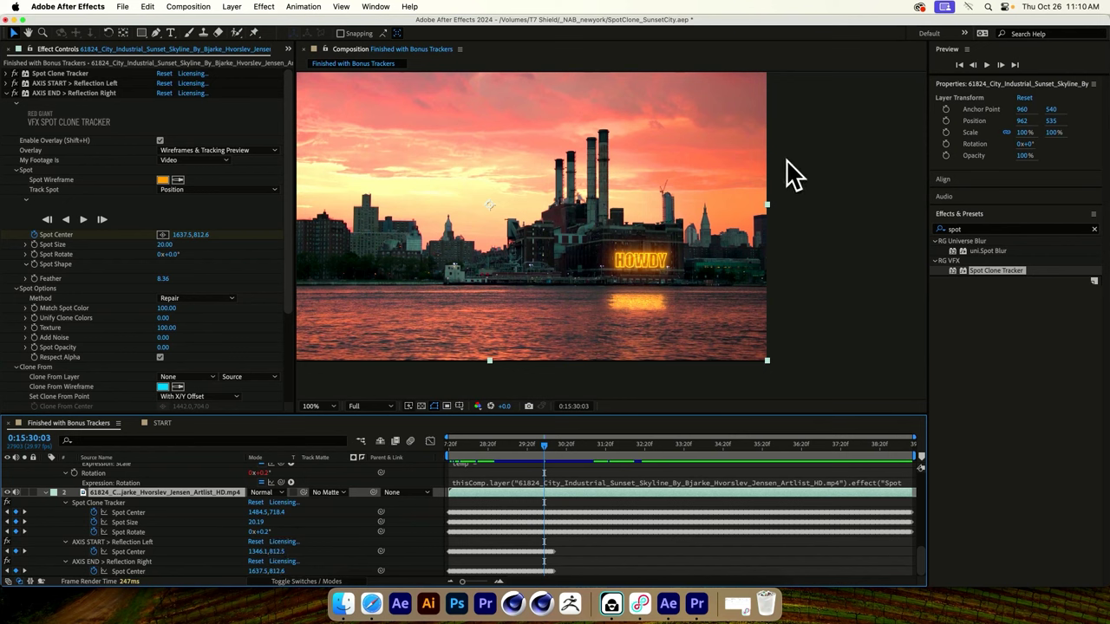
pyautogui.click(8, 93)
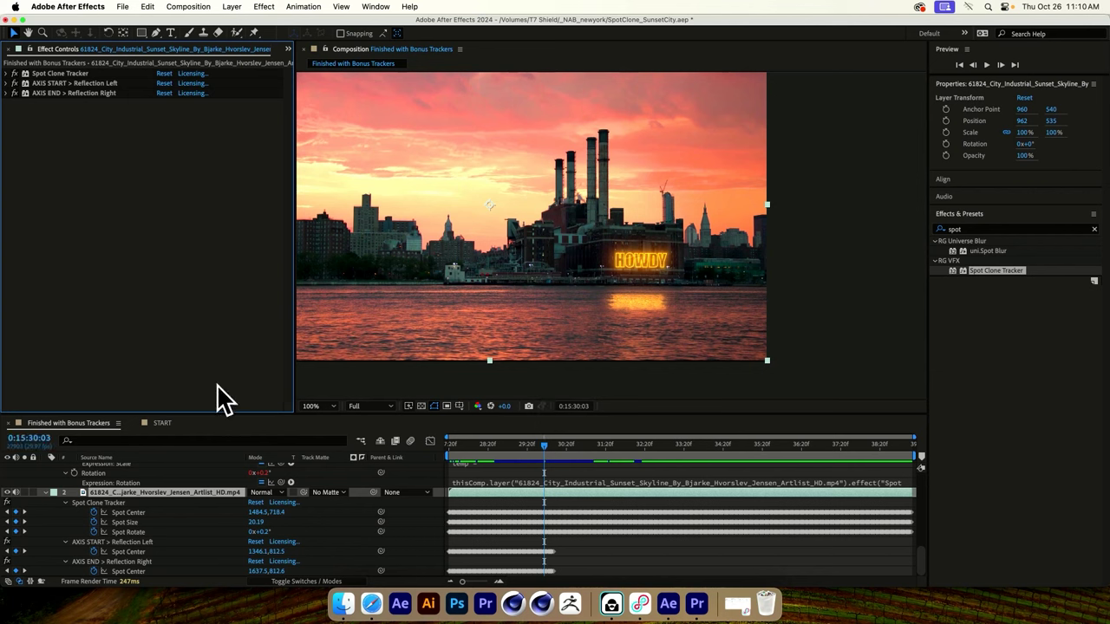
pyautogui.scroll(3, 44, 495)
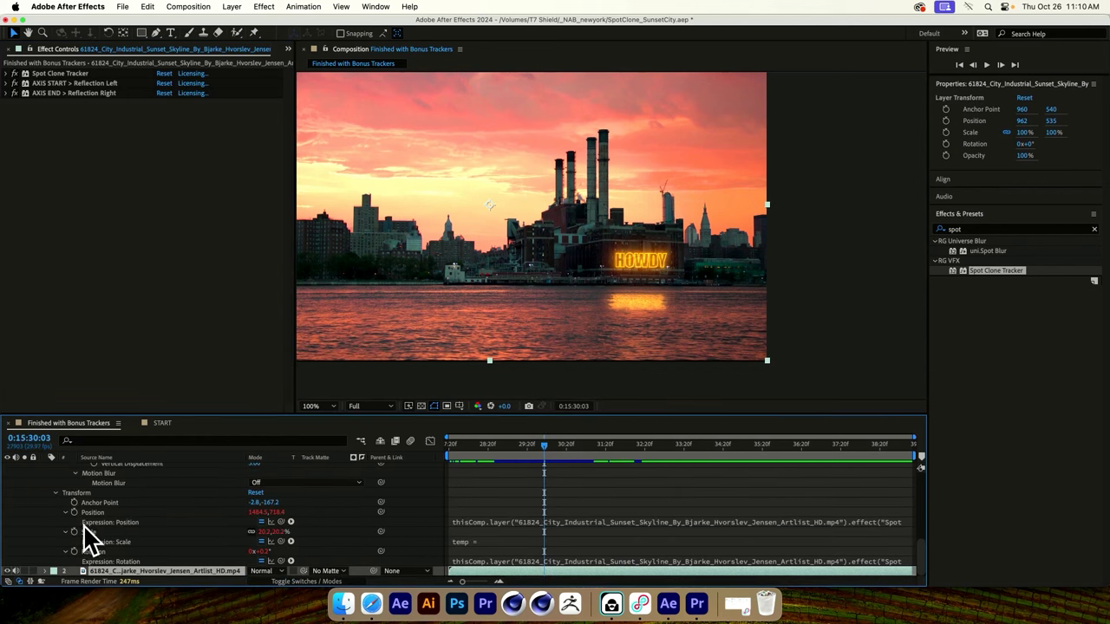
pyautogui.scroll(3, 65, 529)
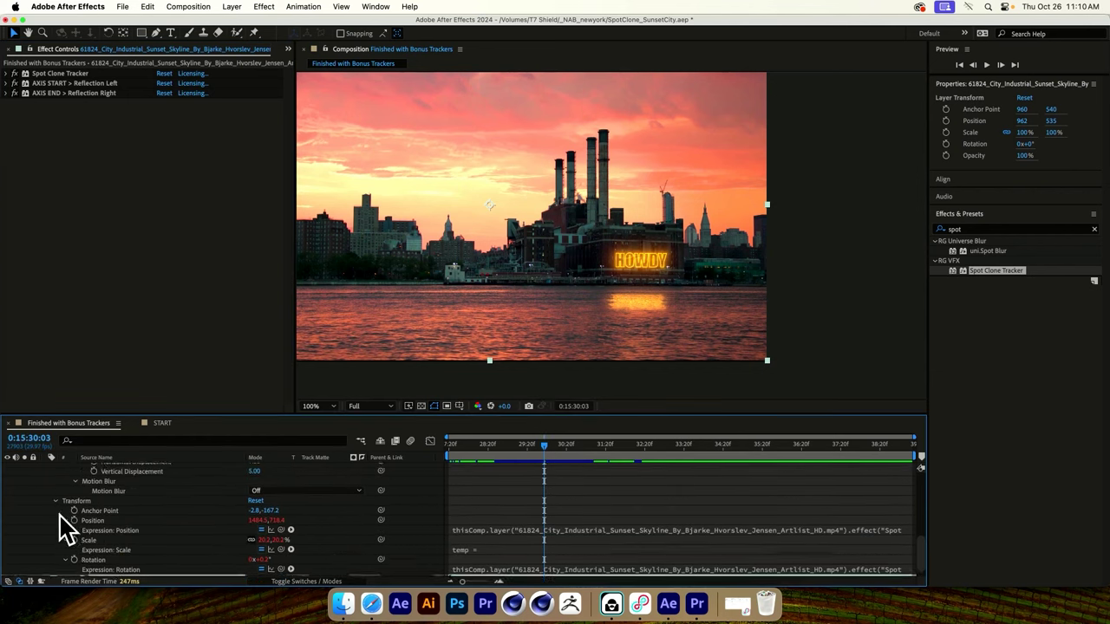
pyautogui.scroll(6, 52, 512)
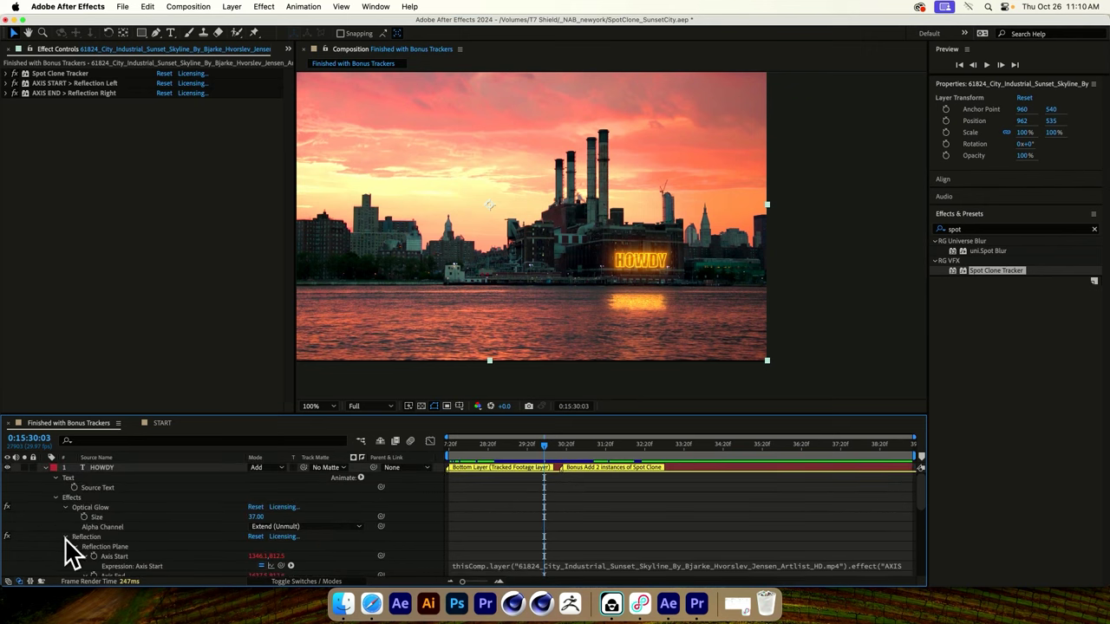
pyautogui.click(64, 537)
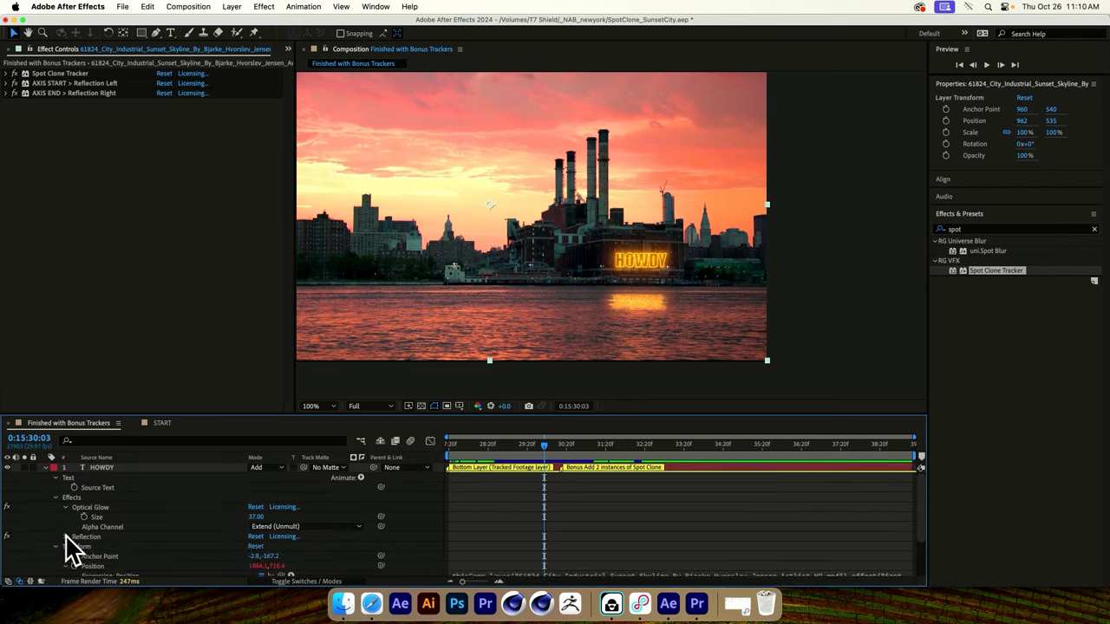
pyautogui.click(45, 469)
pyautogui.click(161, 528)
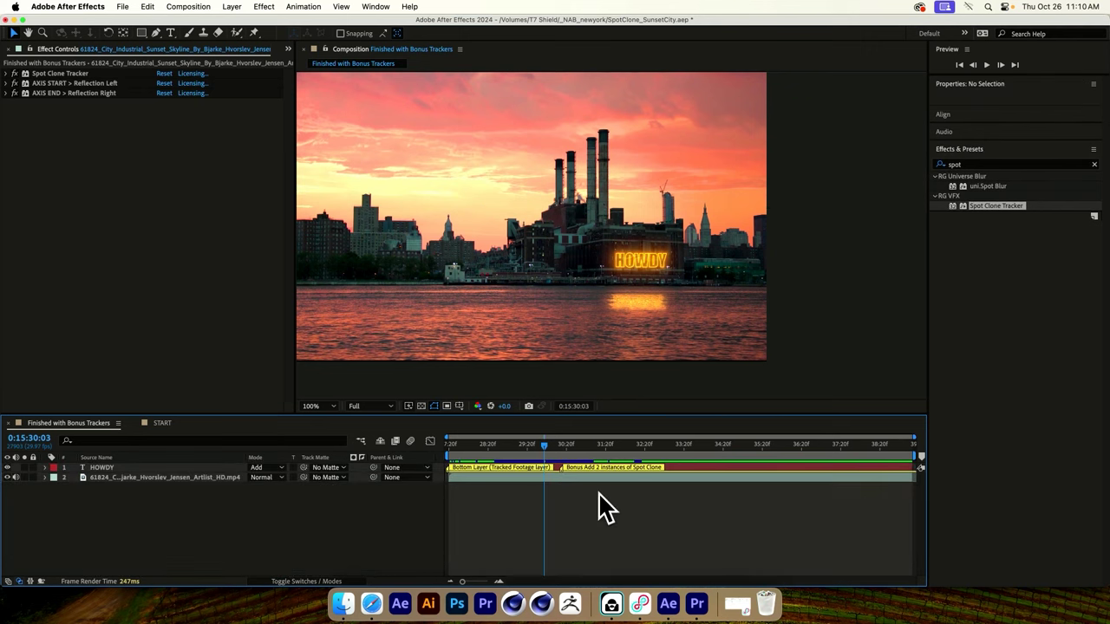
# Step: Select HOWDY's Reflection effect and point its axis straight down
pyautogui.moveTo(553, 453); pyautogui.dragTo(475, 444)
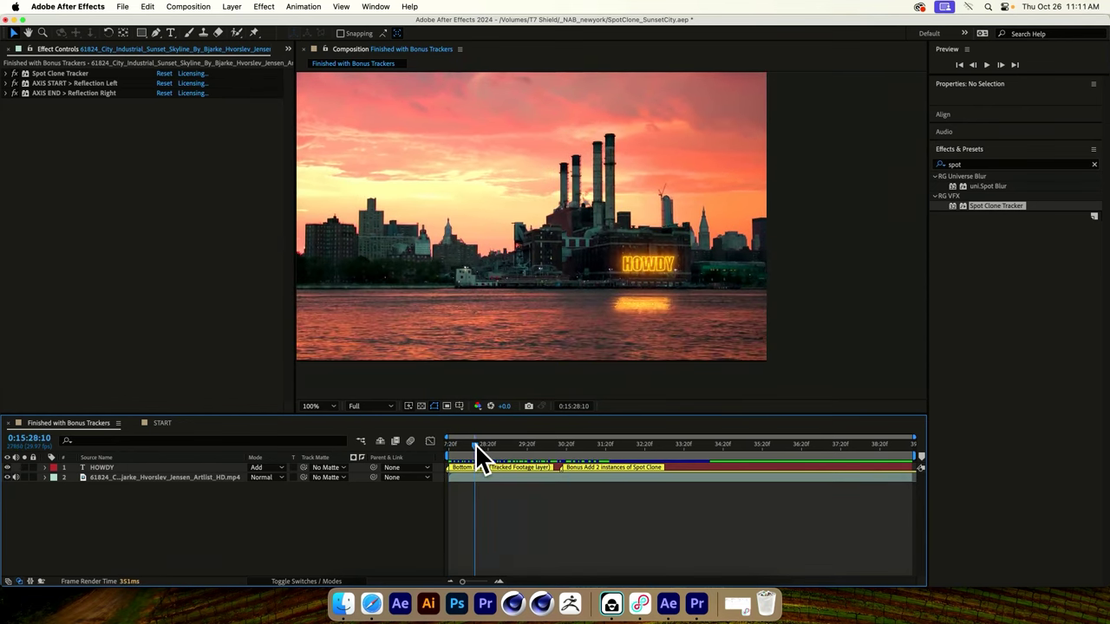
pyautogui.click(90, 467)
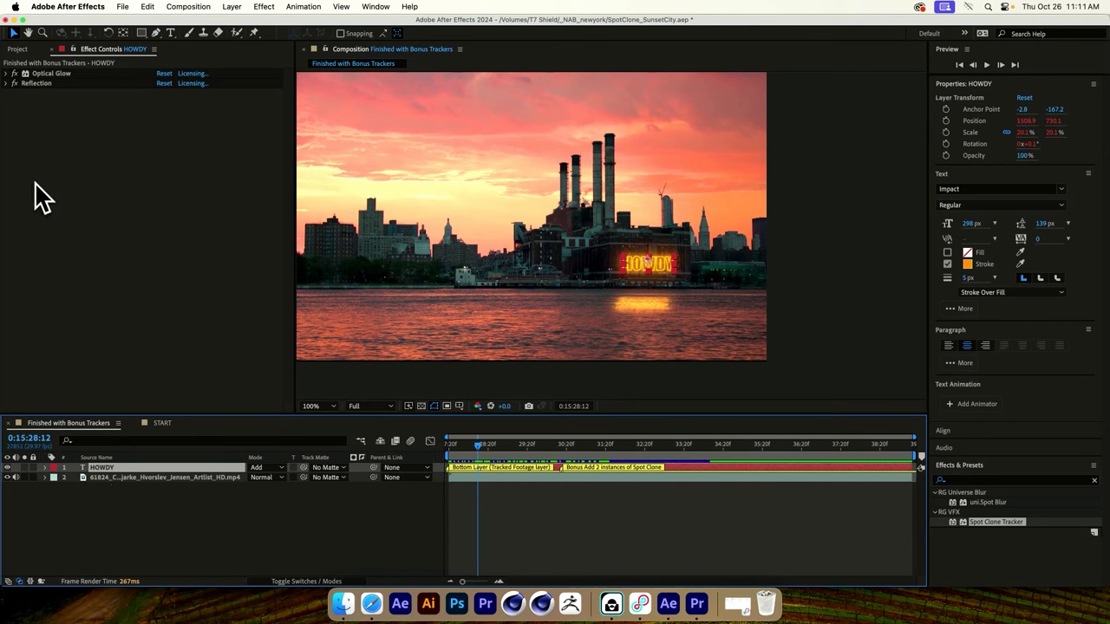
pyautogui.click(40, 85)
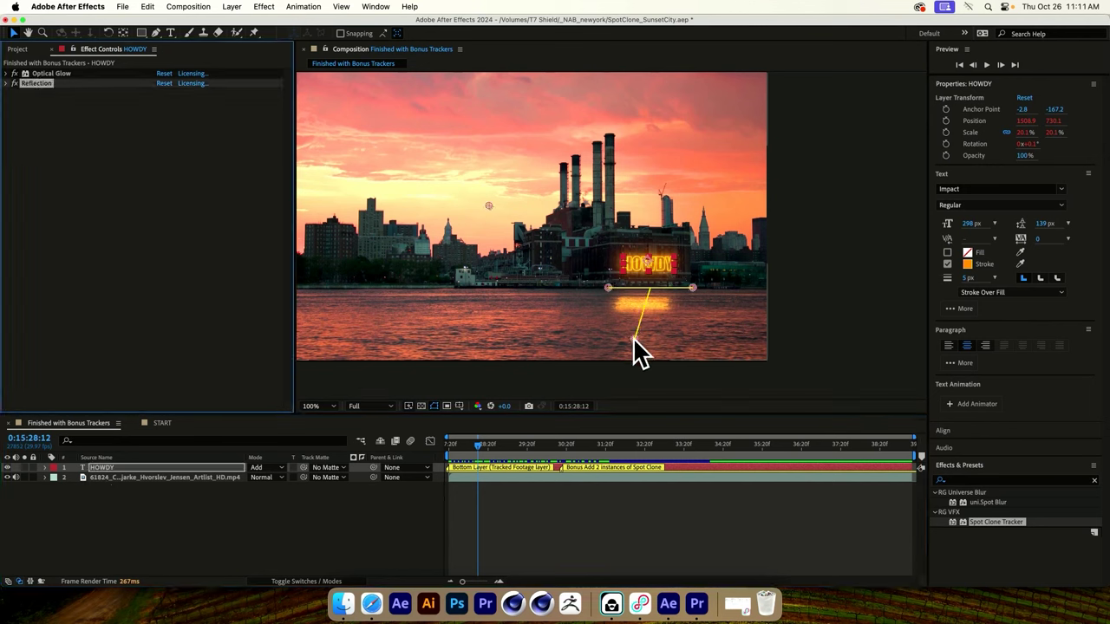
pyautogui.moveTo(634, 338); pyautogui.dragTo(663, 347)
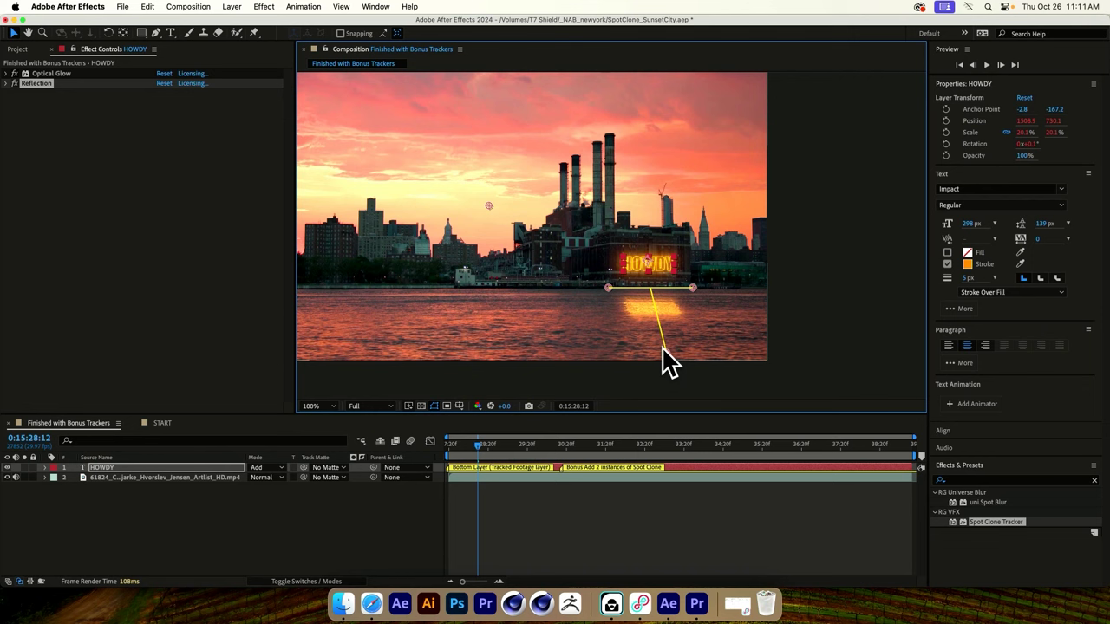
# Step: Fine-tune the reflection's end point to nearly vertical and scrub the shot to check it
pyautogui.moveTo(662, 348); pyautogui.dragTo(652, 346)
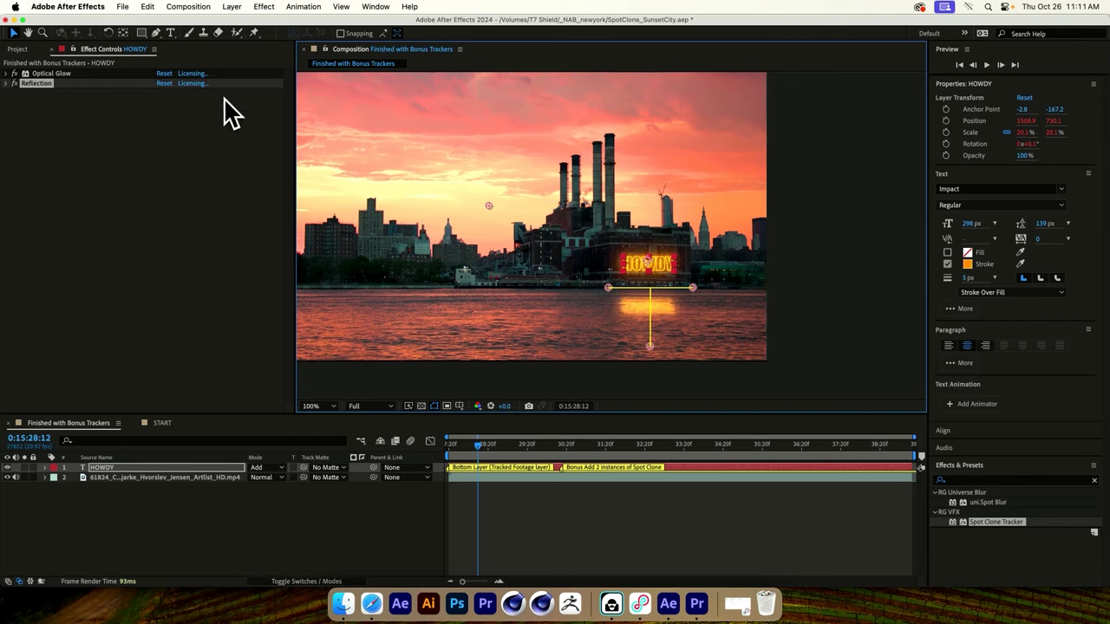
pyautogui.moveTo(651, 345); pyautogui.dragTo(689, 354)
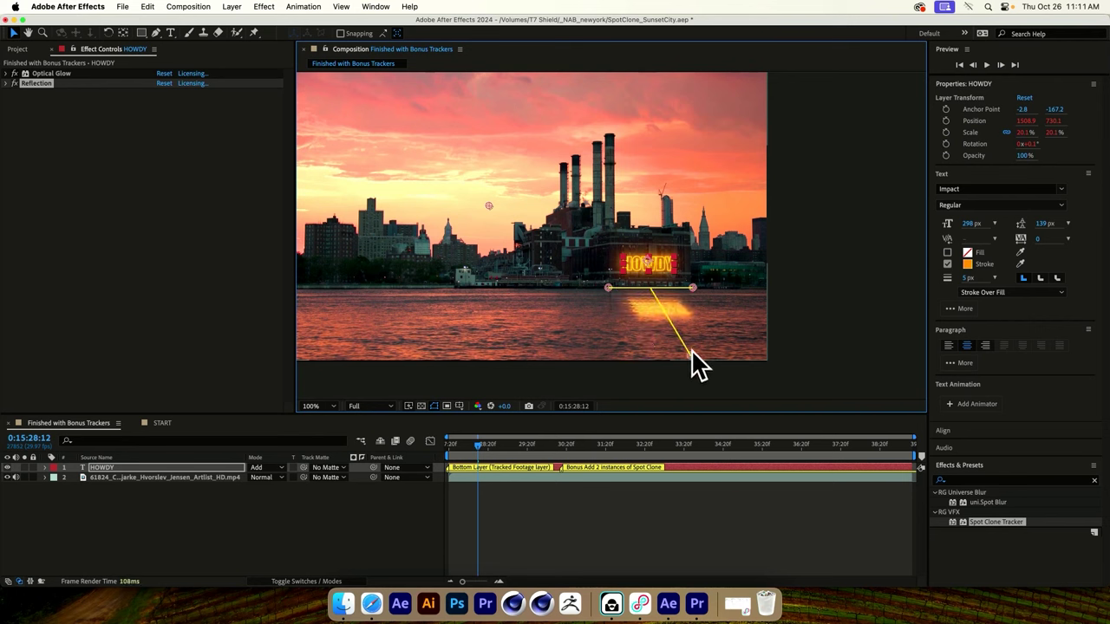
pyautogui.moveTo(691, 352); pyautogui.dragTo(658, 347)
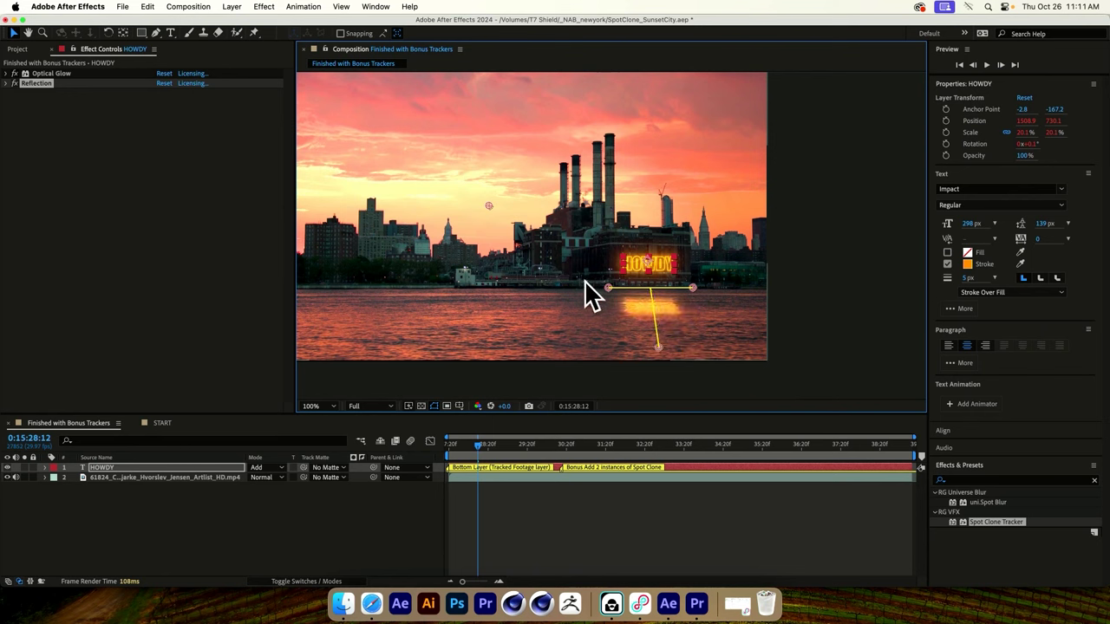
pyautogui.moveTo(477, 441); pyautogui.dragTo(515, 444)
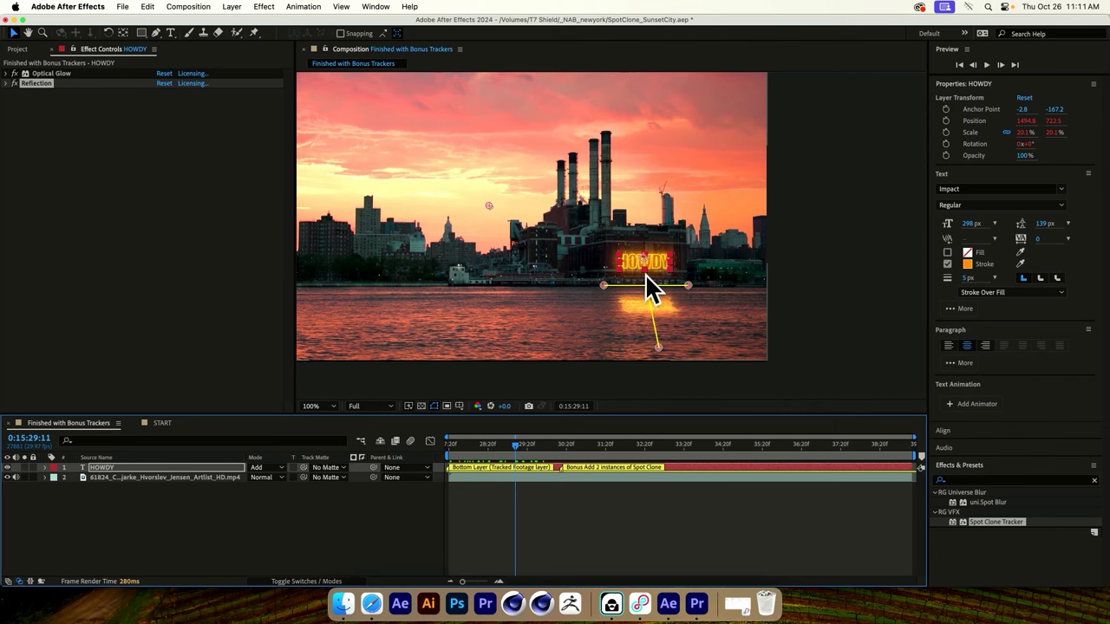
pyautogui.moveTo(526, 445); pyautogui.dragTo(451, 452)
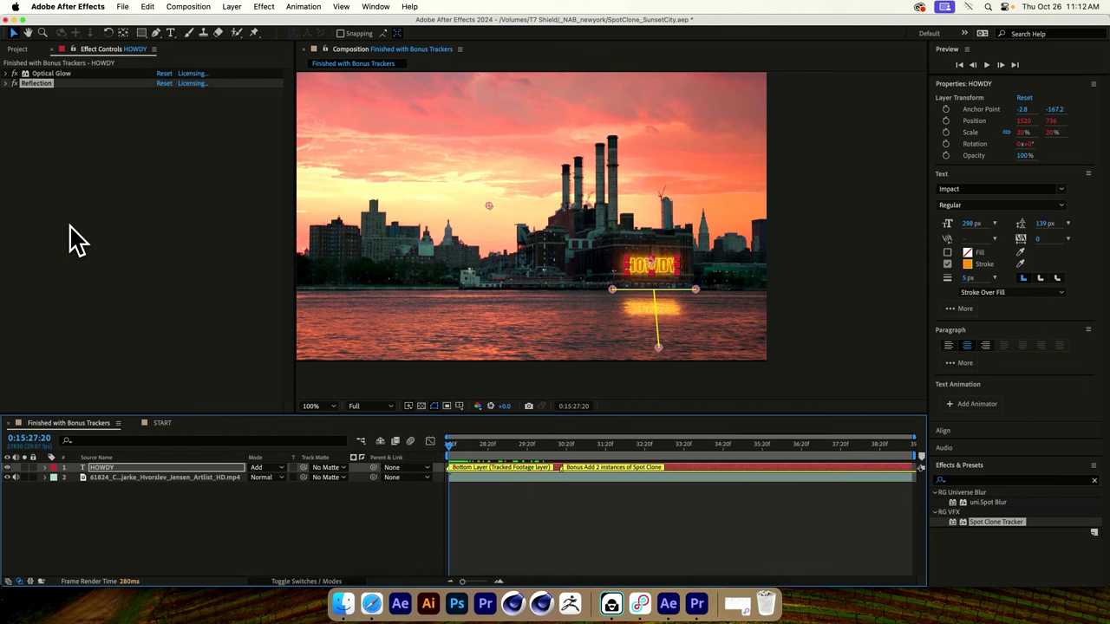
# Step: Deselect everything and zoom in on the clean sign, then back out to 100%
pyautogui.click(84, 246)
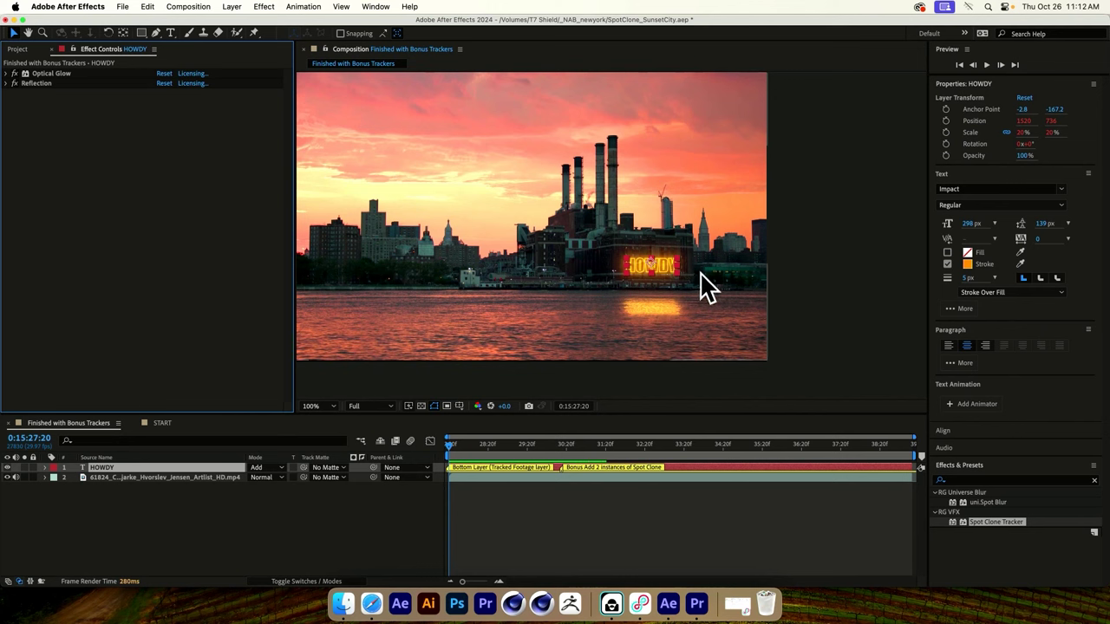
pyautogui.click(262, 512)
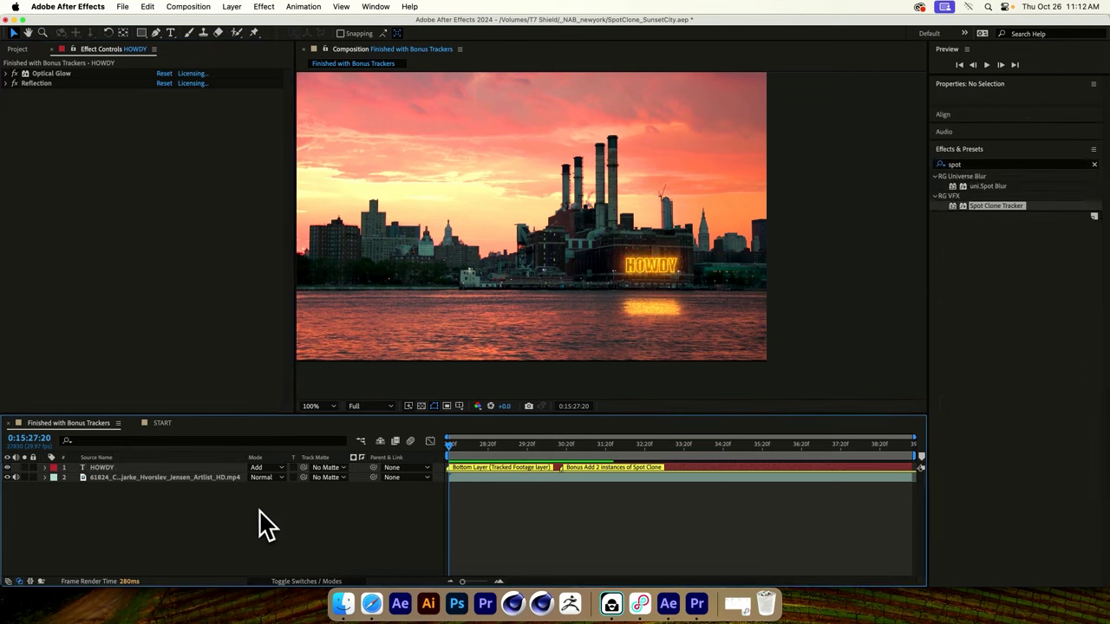
pyautogui.click(40, 75)
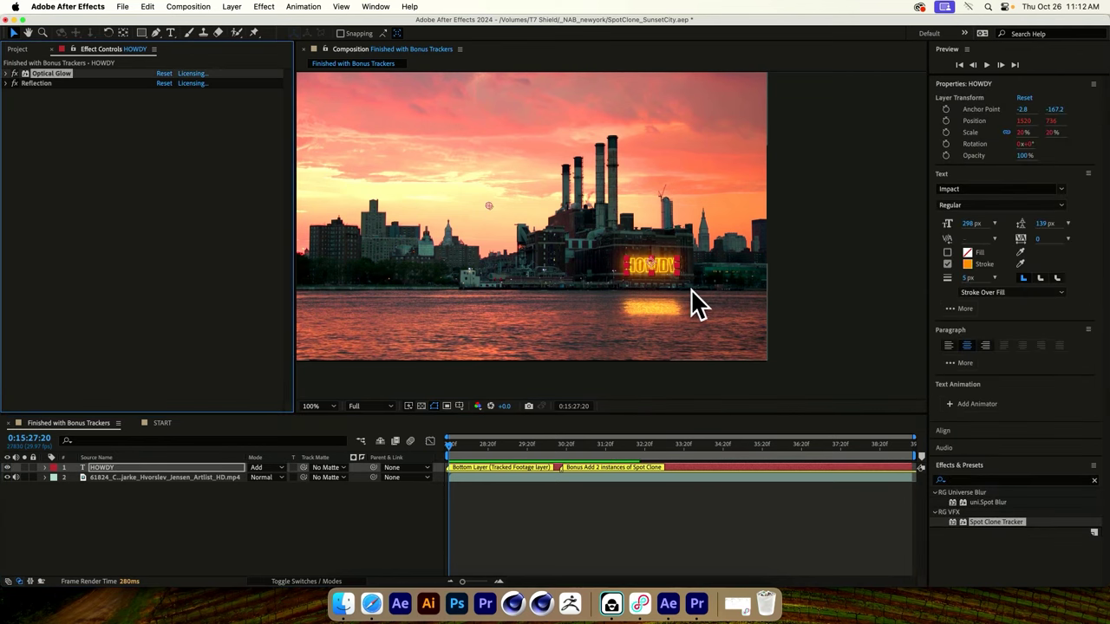
pyautogui.press('.')
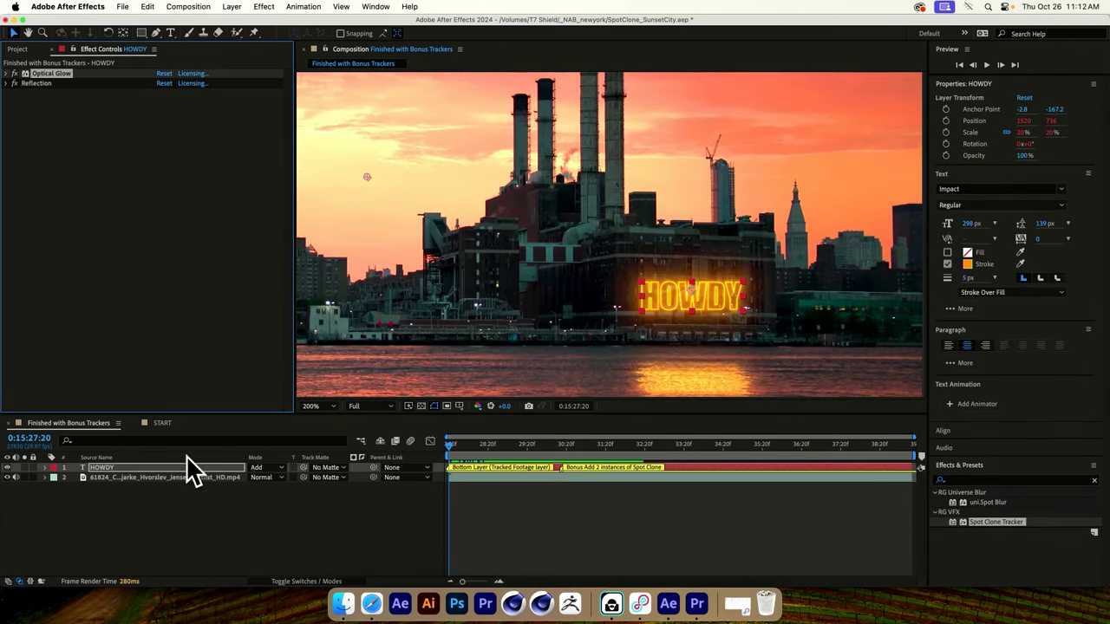
pyautogui.click(121, 477)
pyautogui.press(',')
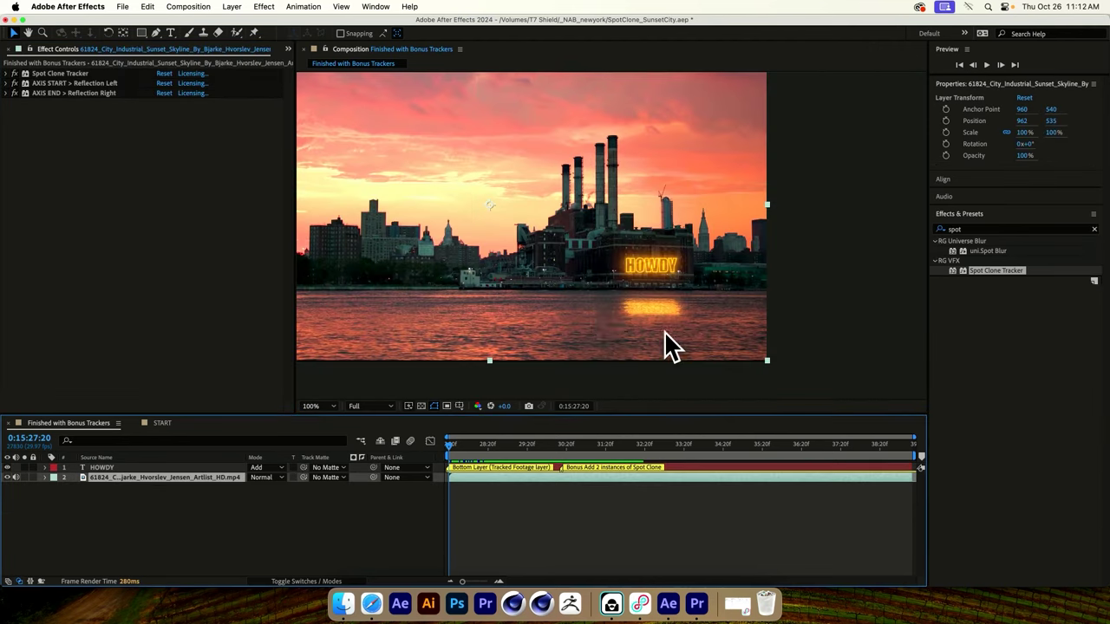
# Step: Drag the HOWDY Reflection axis handle up to shorten the reflection, then preview the shot
pyautogui.click(111, 469)
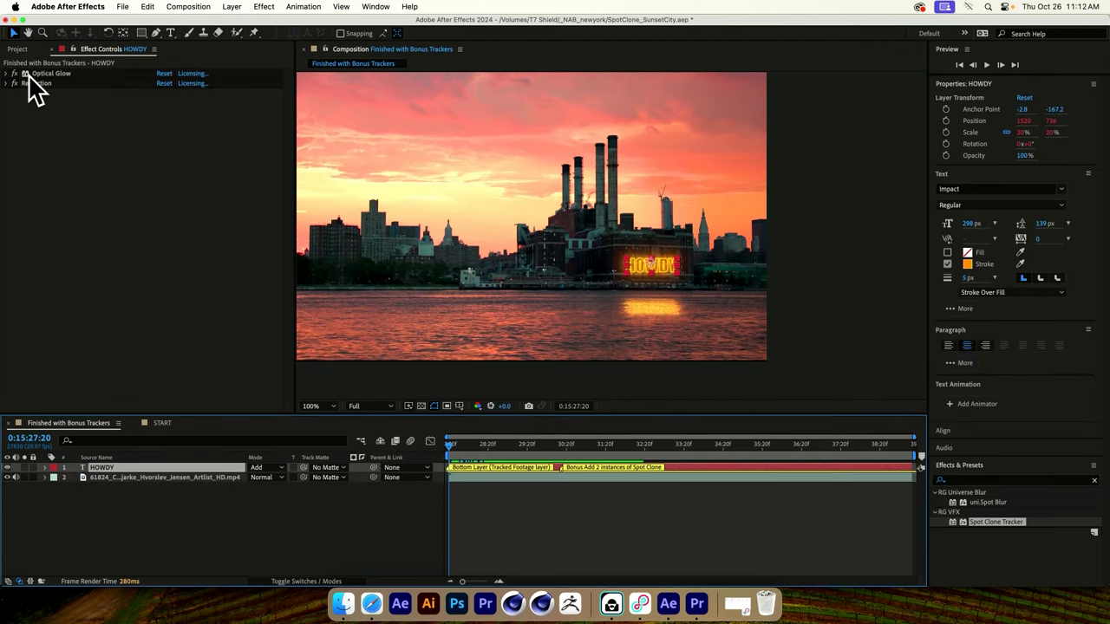
pyautogui.click(38, 74)
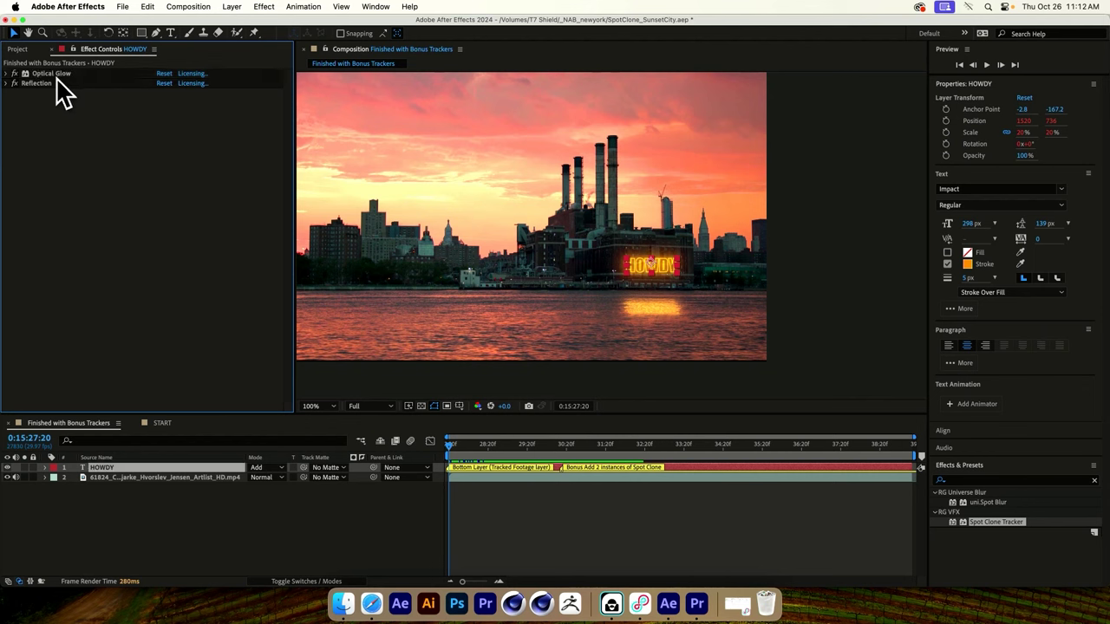
pyautogui.click(54, 83)
pyautogui.moveTo(658, 349); pyautogui.dragTo(653, 326)
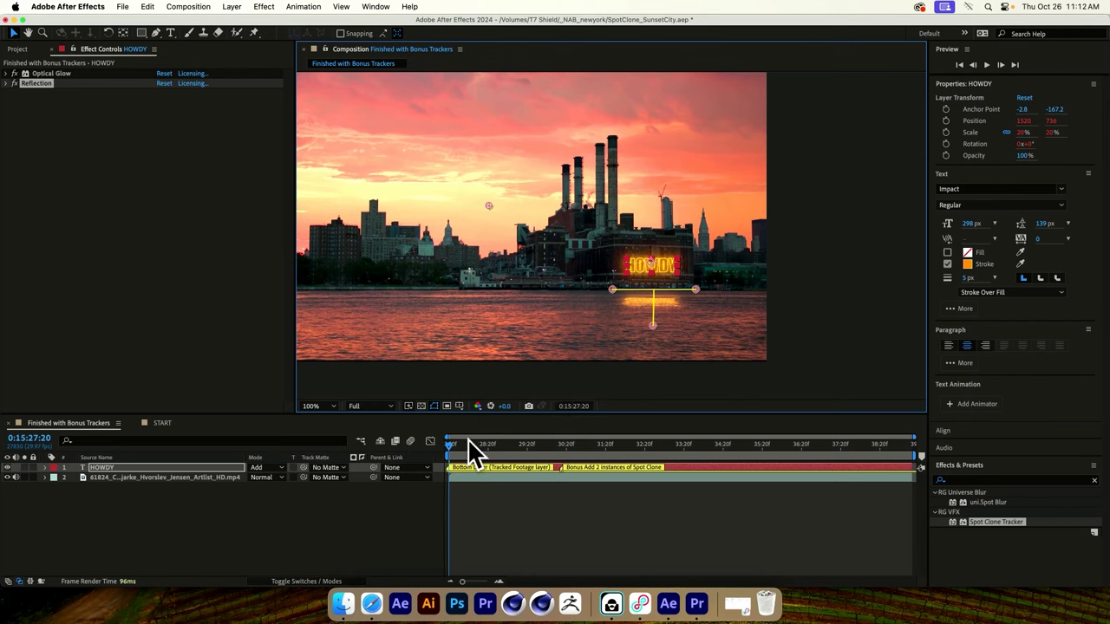
pyautogui.click(450, 464)
pyautogui.press('space')
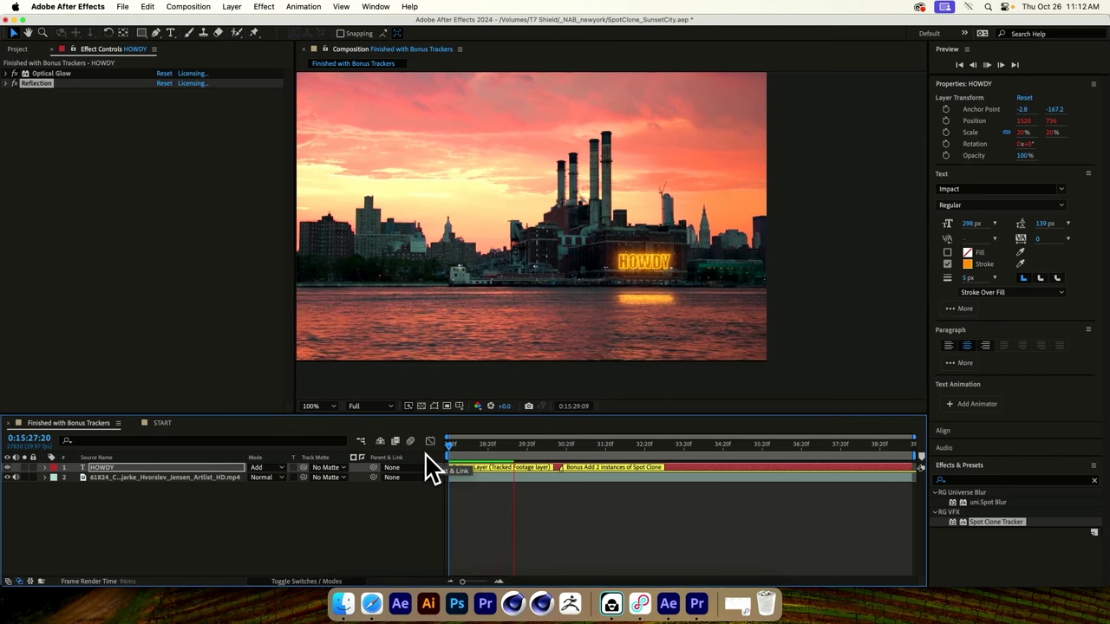
pyautogui.press('space')
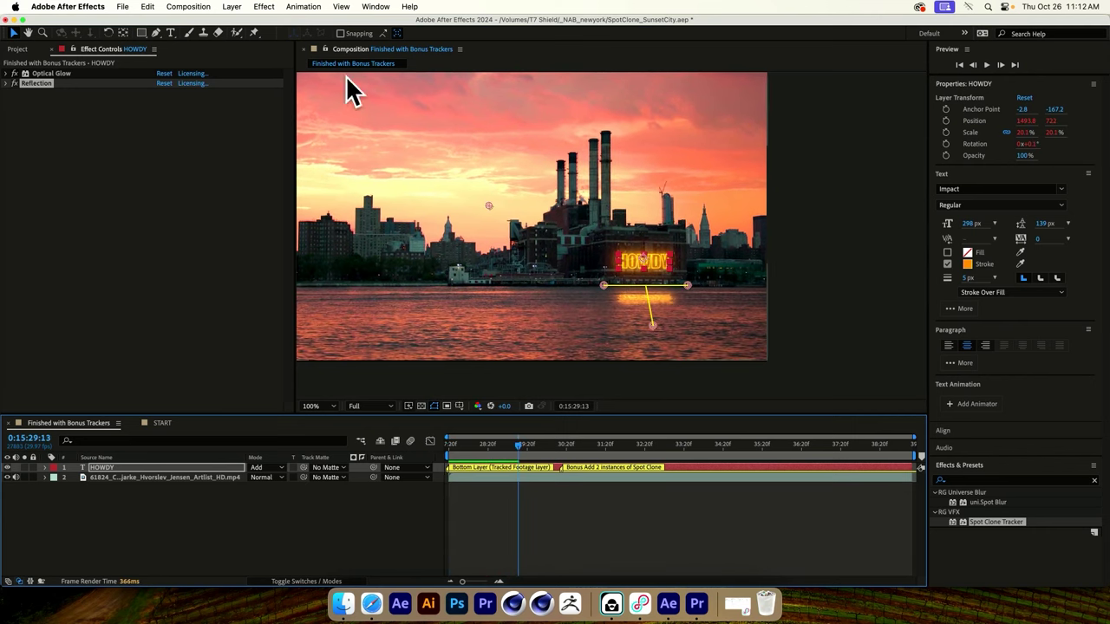
# Step: Lower the HOWDY Reflection effect's Opacity from 100 to 80
pyautogui.click(12, 84)
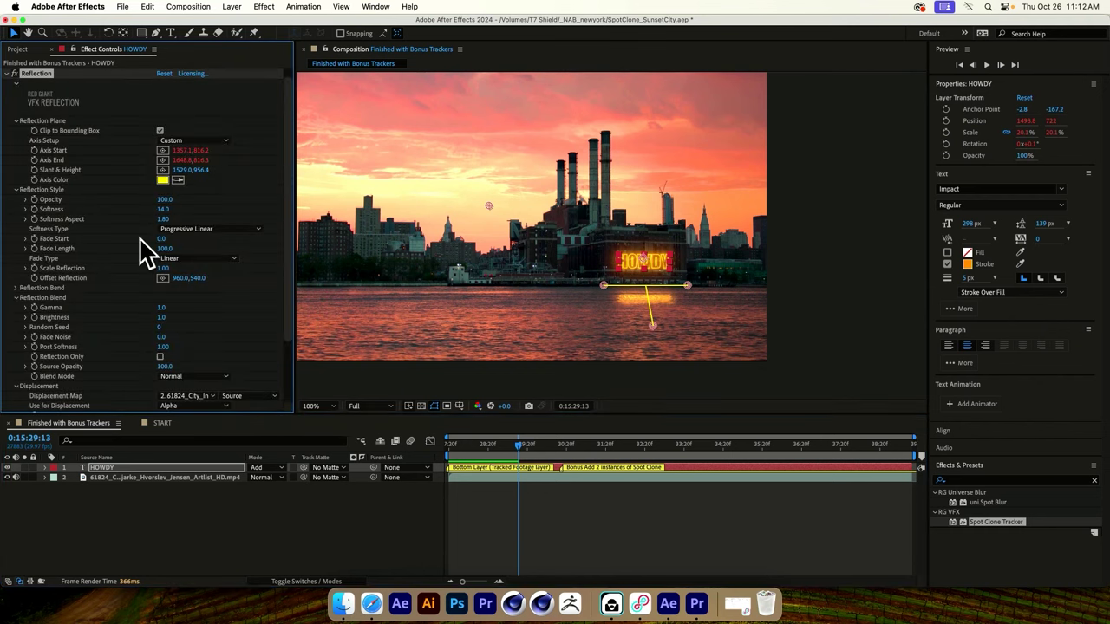
pyautogui.scroll(-2, 233, 191)
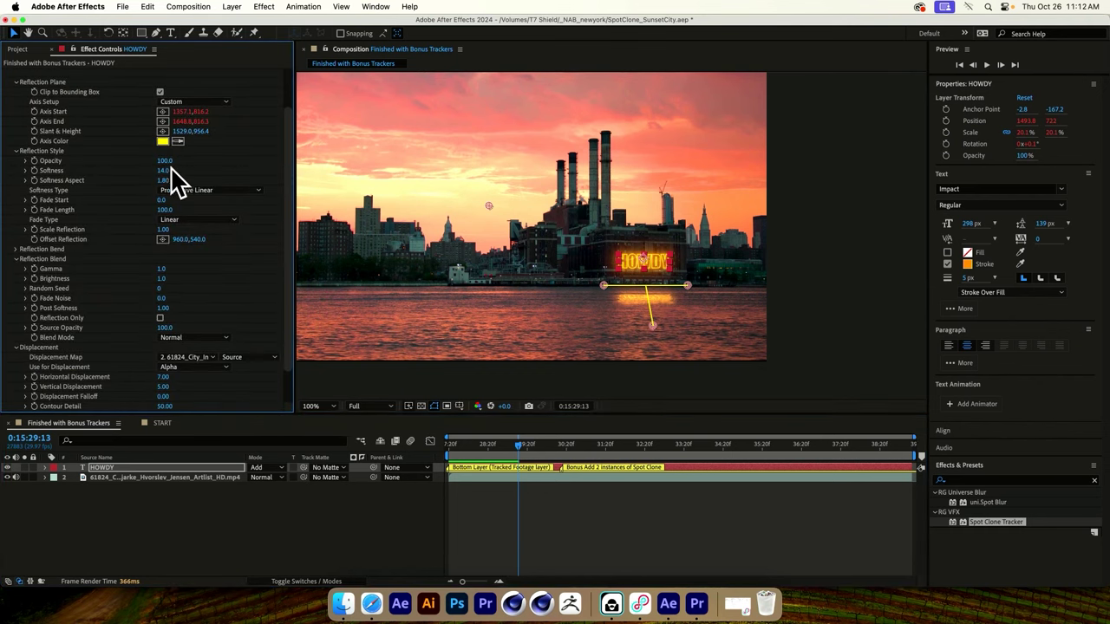
pyautogui.click(165, 161)
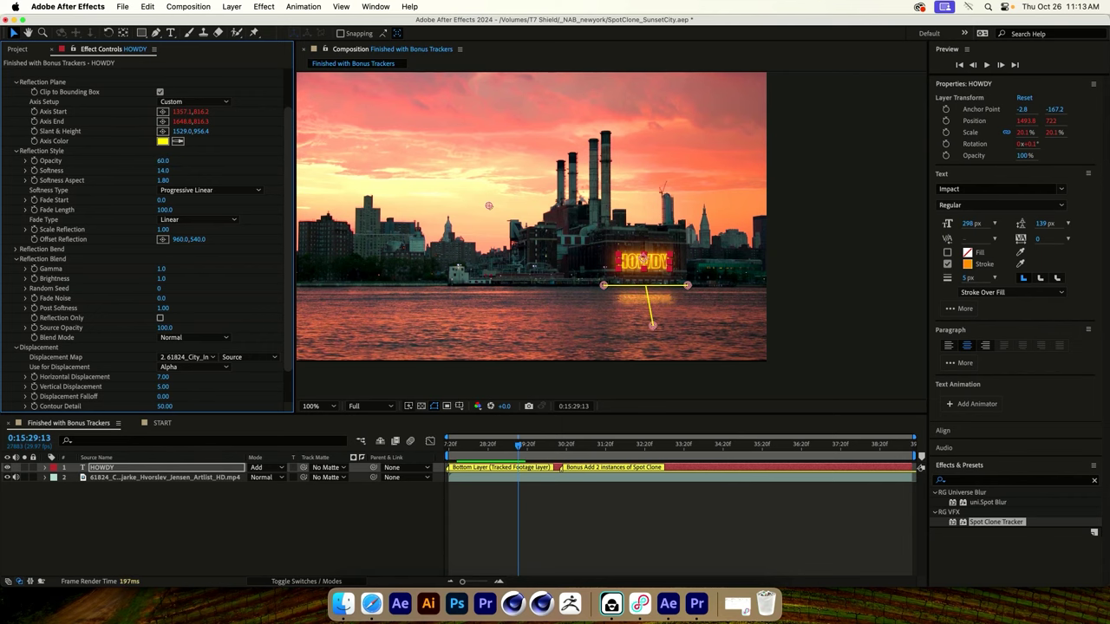
pyautogui.scroll(1, 656, 311)
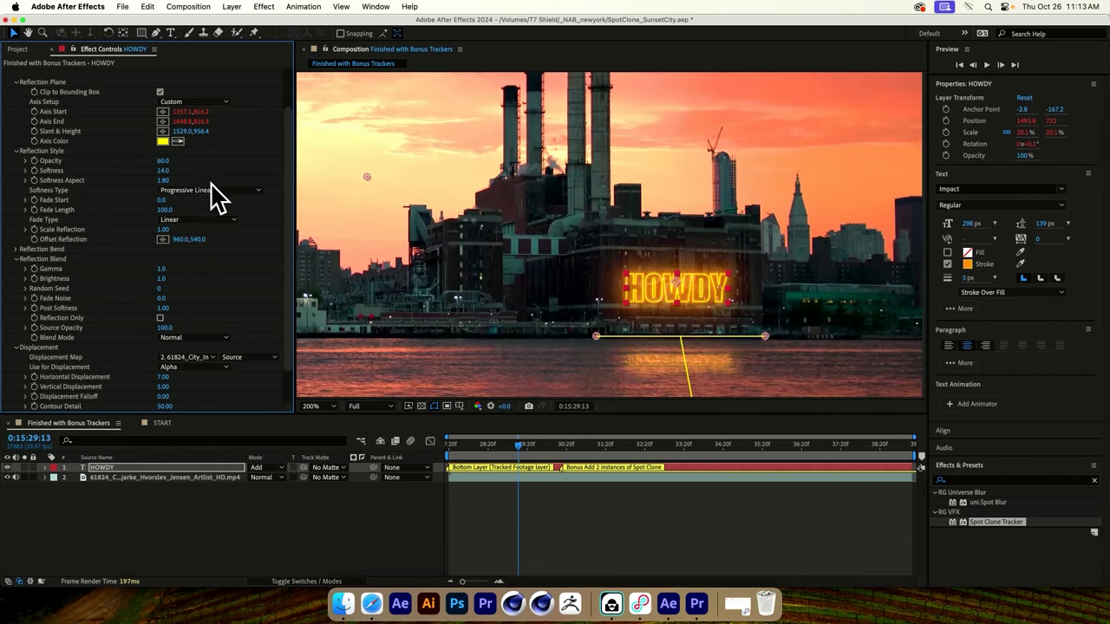
pyautogui.click(163, 160)
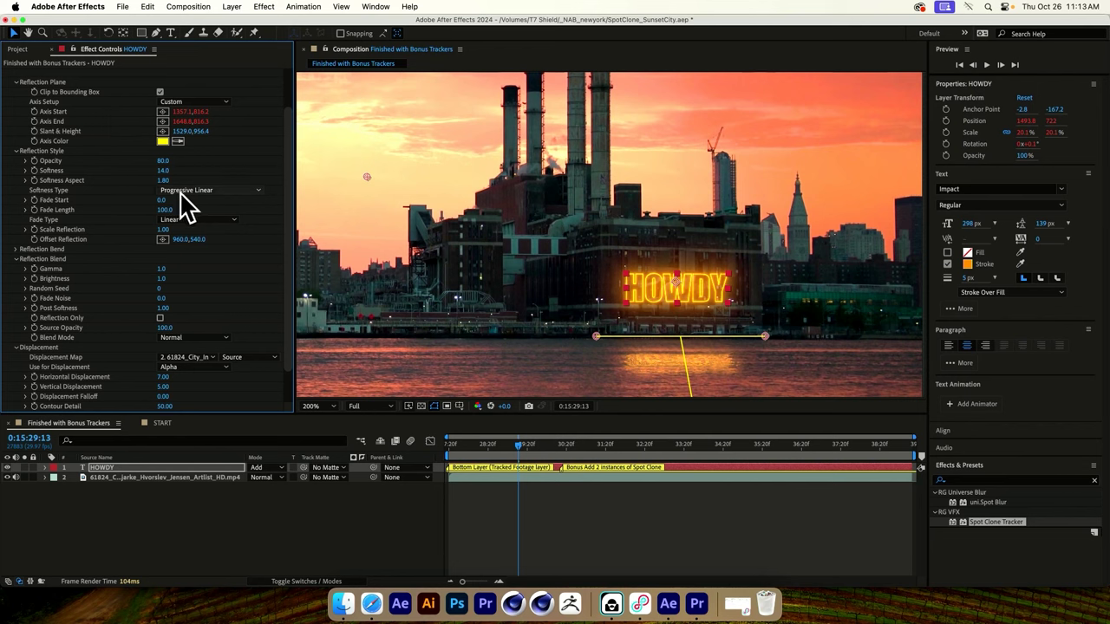
pyautogui.scroll(3, 70, 156)
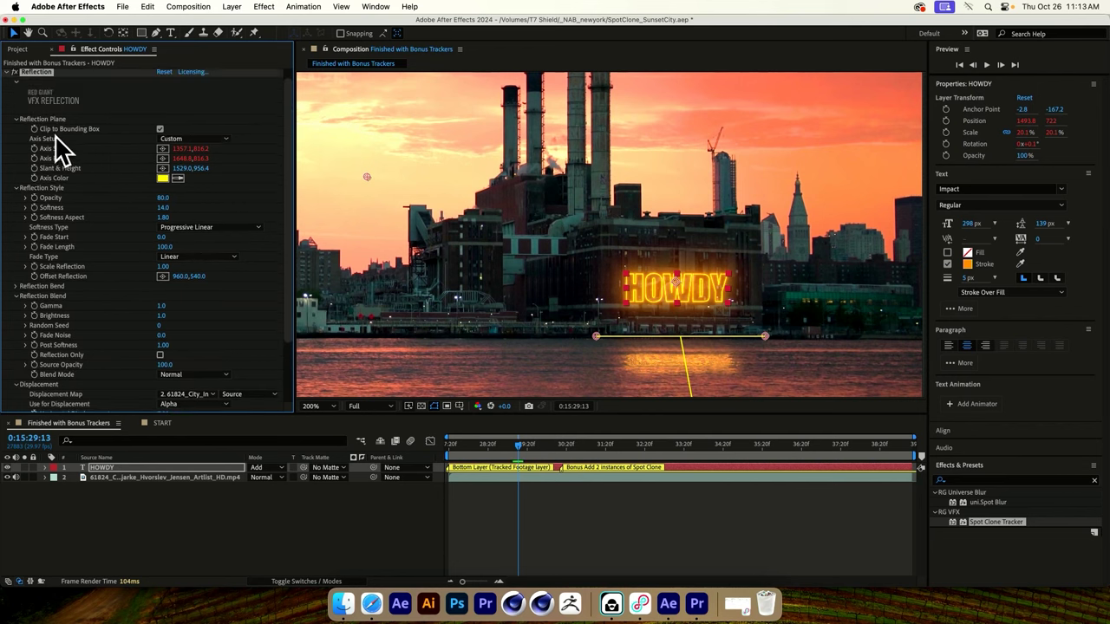
pyautogui.click(7, 84)
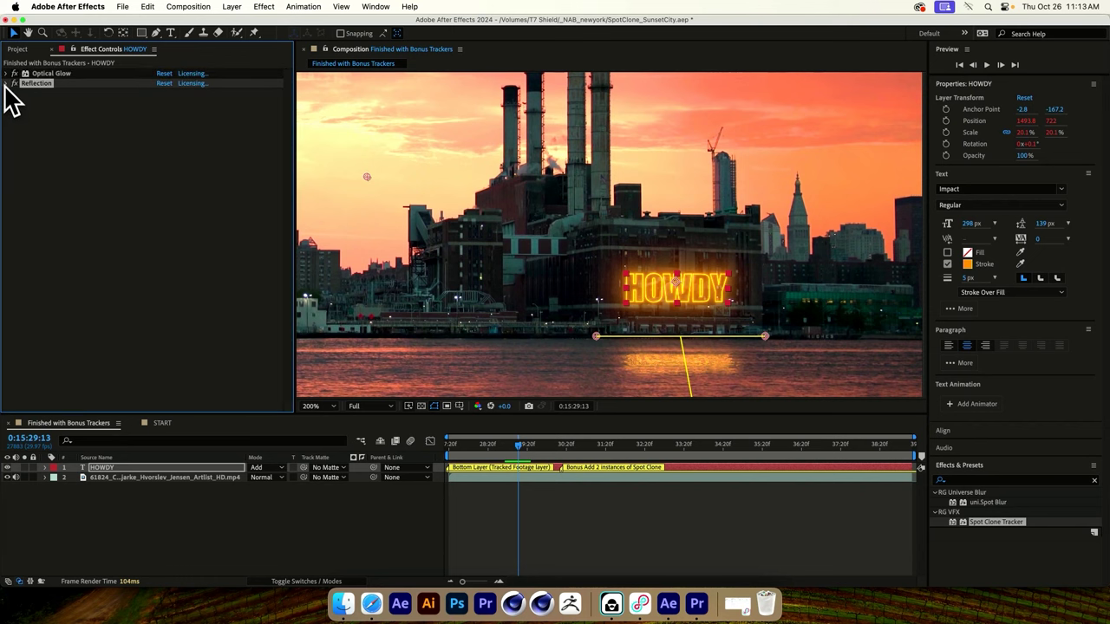
pyautogui.click(59, 74)
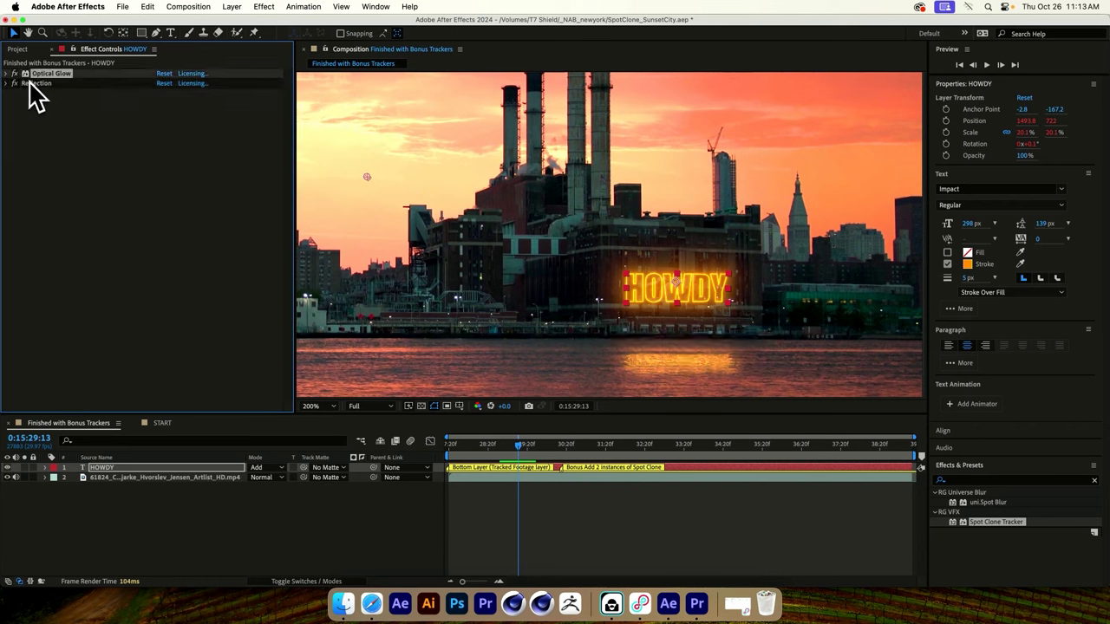
pyautogui.click(23, 74)
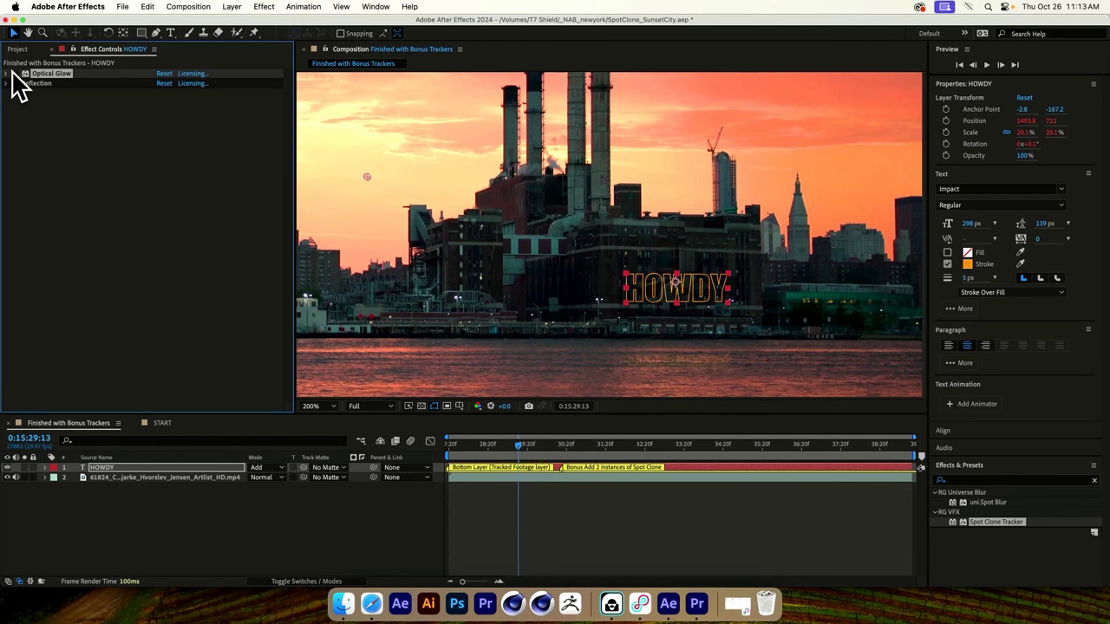
pyautogui.click(14, 74)
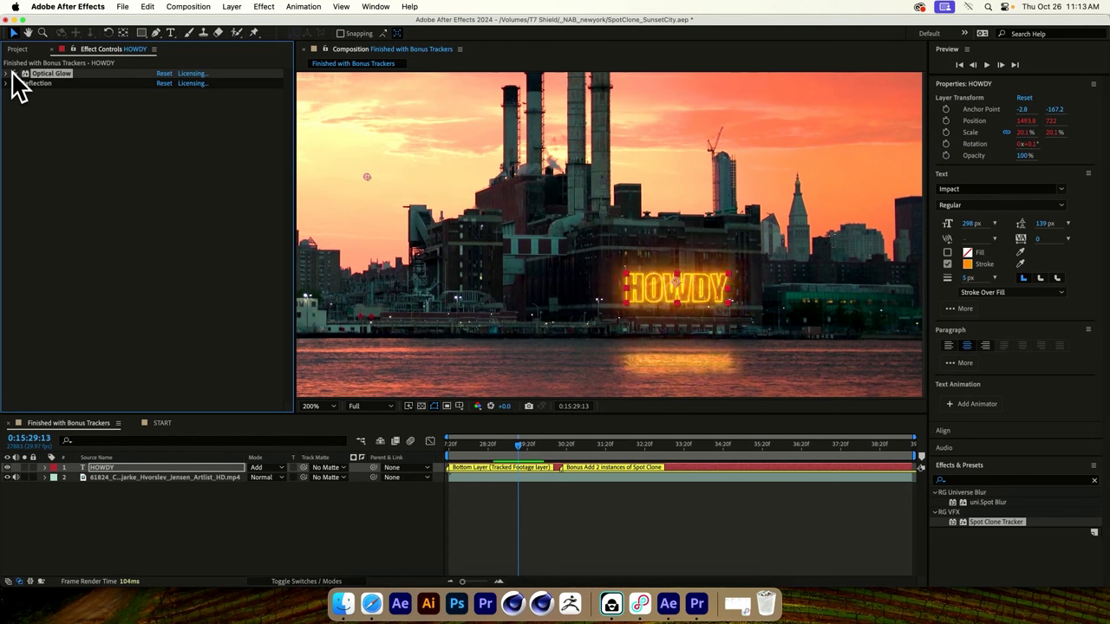
pyautogui.click(655, 304)
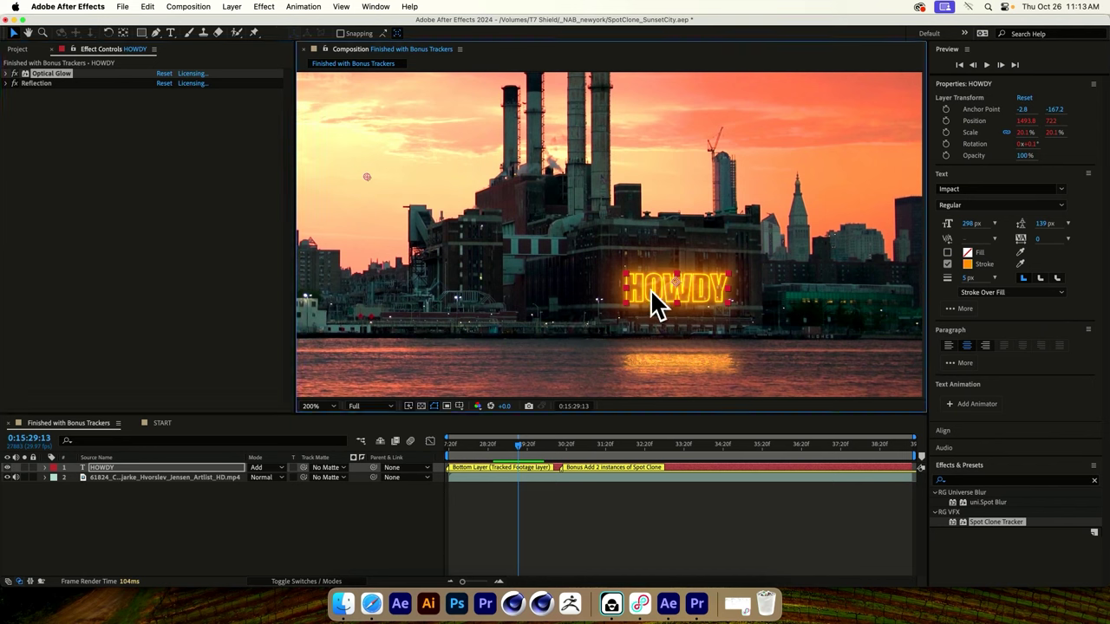
# Step: Attempt a first edit of the HOWDY text, then restore the original HOWDY wording
pyautogui.doubleClick(652, 291)
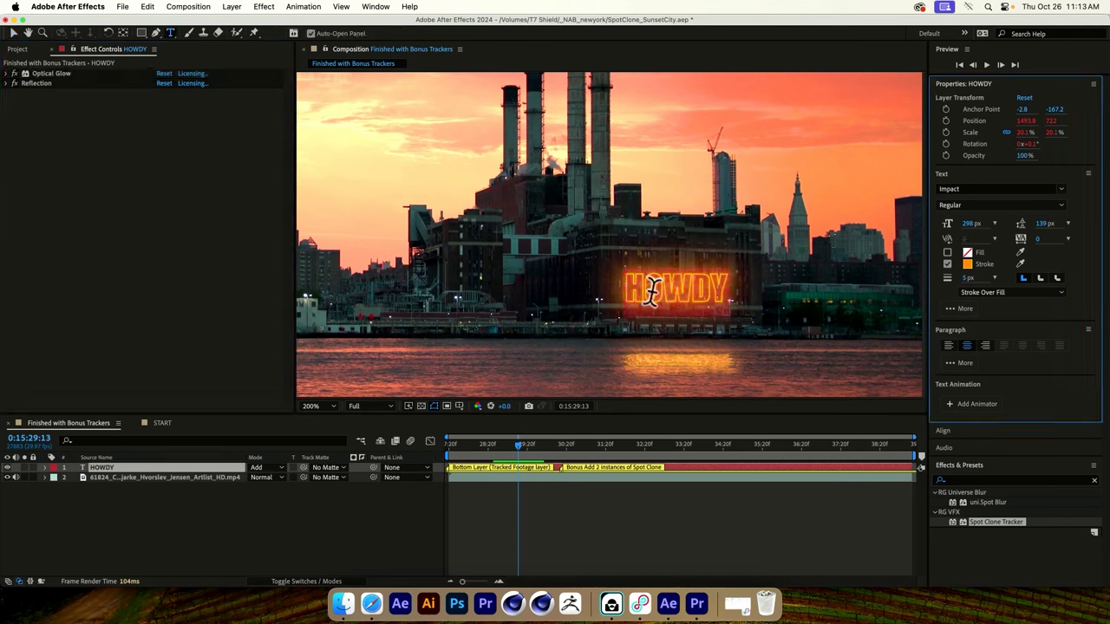
pyautogui.doubleClick(652, 289)
pyautogui.write('AB')
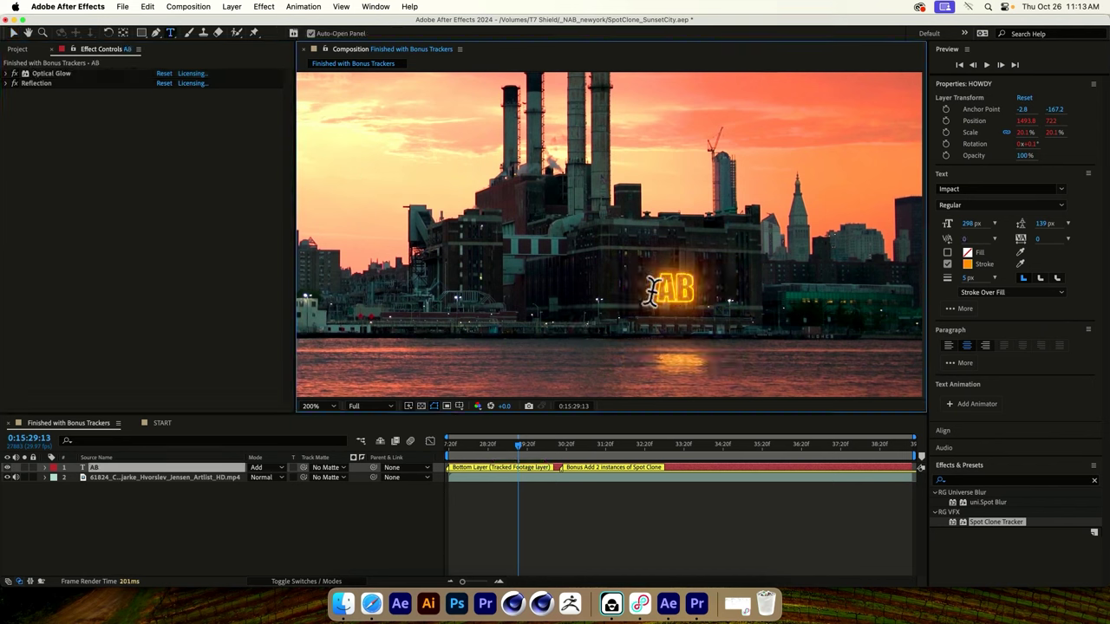
pyautogui.press('BackSpace')
pyautogui.press('BackSpace')
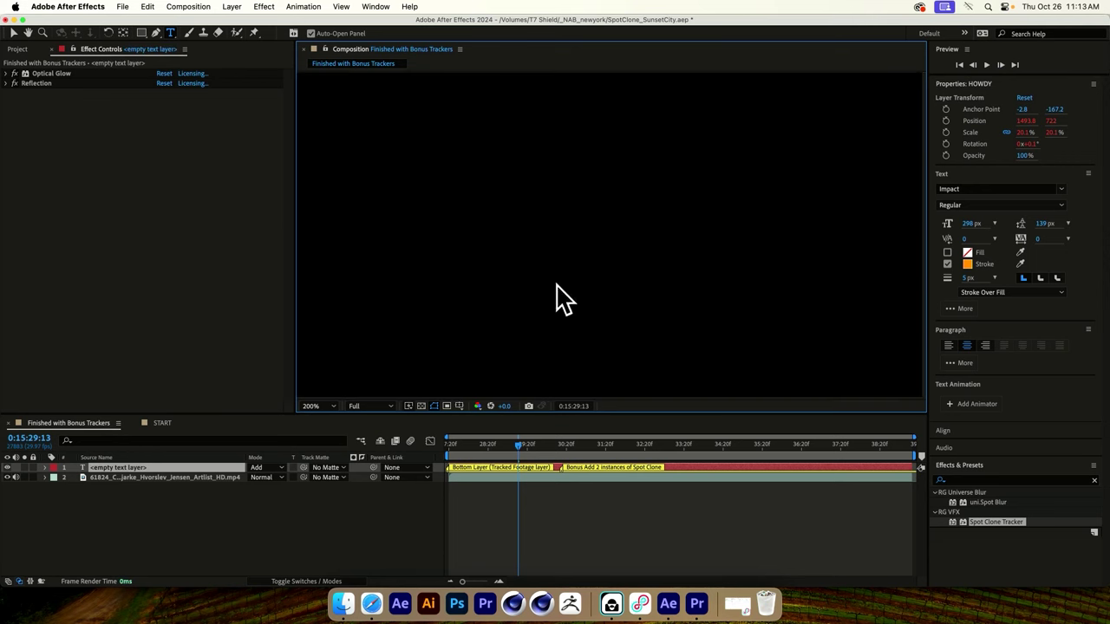
pyautogui.click(585, 560)
pyautogui.click(524, 443)
pyautogui.press('pageup')
pyautogui.press('pageup')
pyautogui.press('pageup')
pyautogui.press('pageup')
pyautogui.press('pageup')
pyautogui.press('pageup')
pyautogui.press('pageup')
pyautogui.press('pageup')
pyautogui.press('pageup')
pyautogui.press('pageup')
pyautogui.press('pageup')
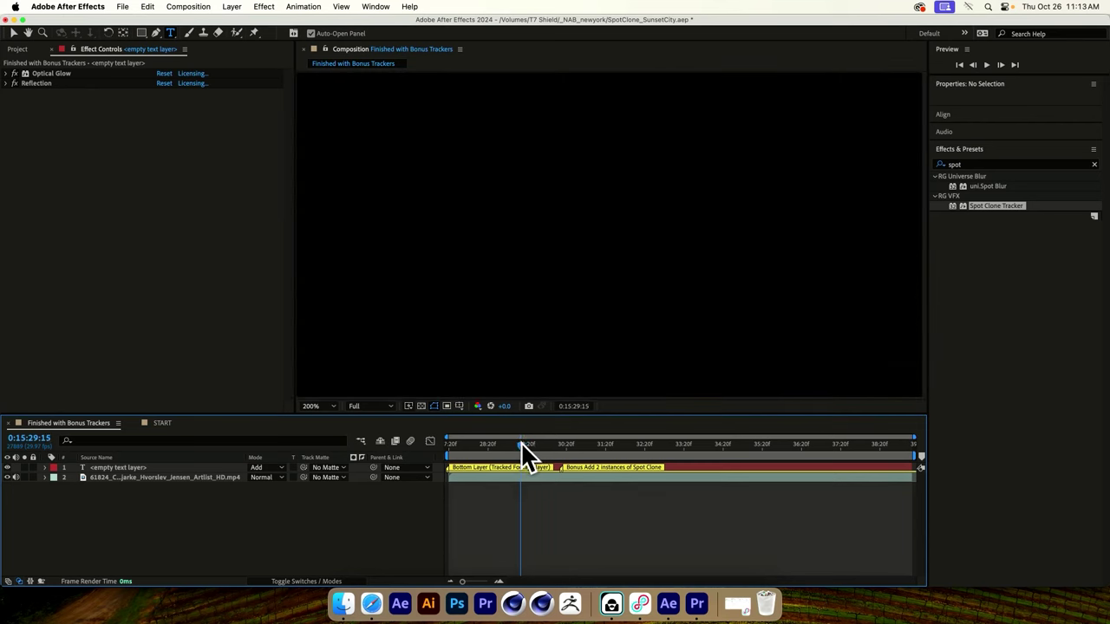
pyautogui.click(512, 467)
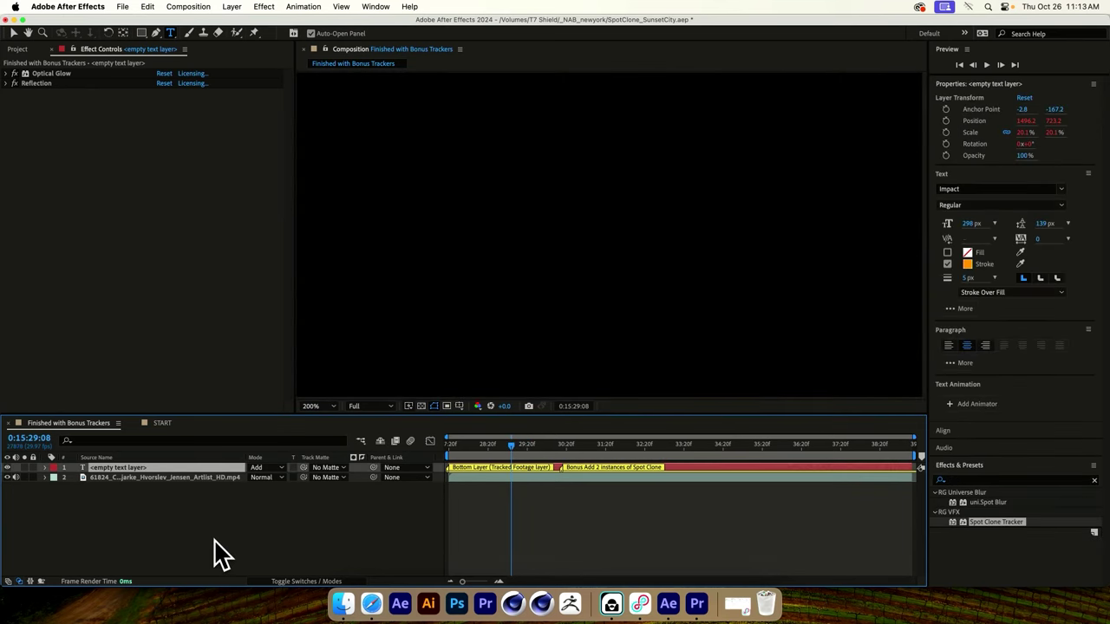
pyautogui.press('pagedown')
pyautogui.press('pagedown')
pyautogui.press('pagedown')
pyautogui.press('pagedown')
pyautogui.press('pagedown')
pyautogui.click(48, 73)
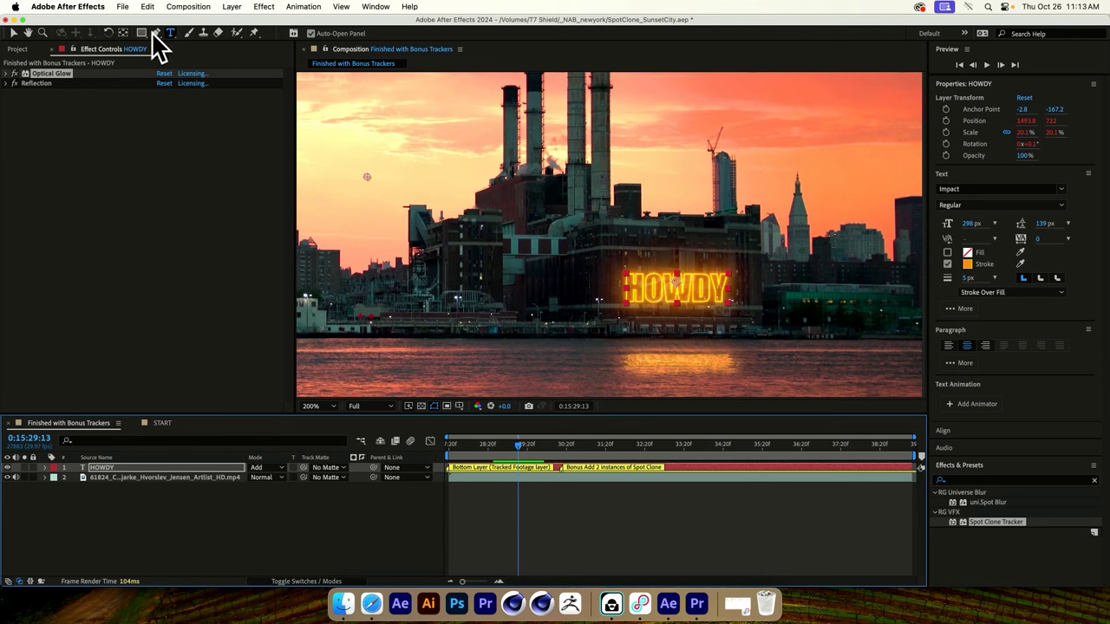
pyautogui.click(13, 32)
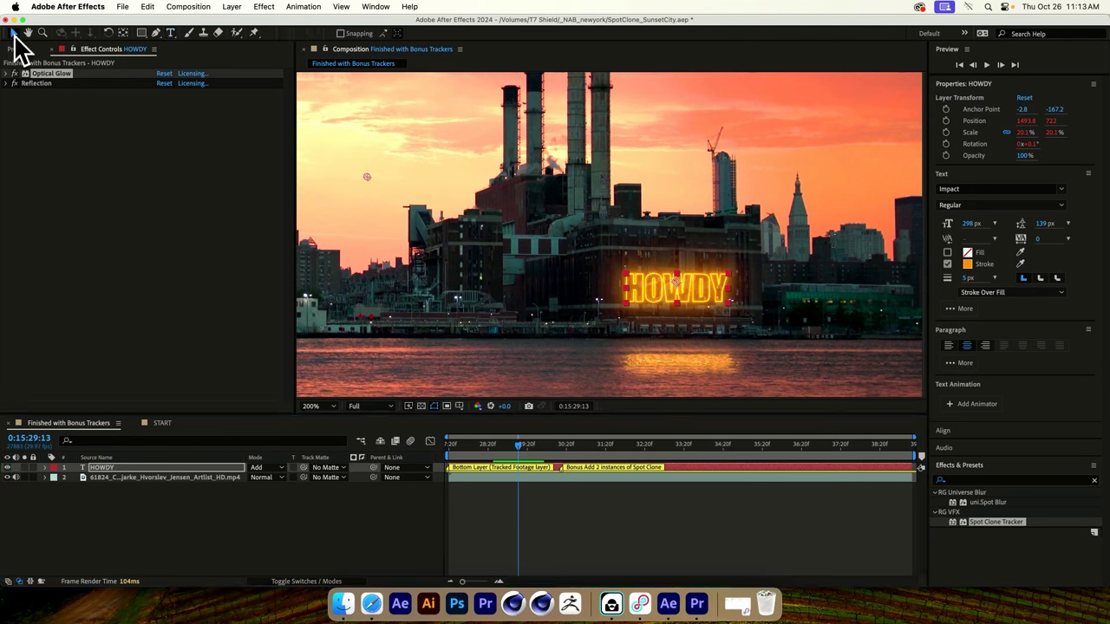
# Step: Retype the sign as CANDY, then as NAB SHOW, and select HOWDY in the START comp
pyautogui.doubleClick(652, 289)
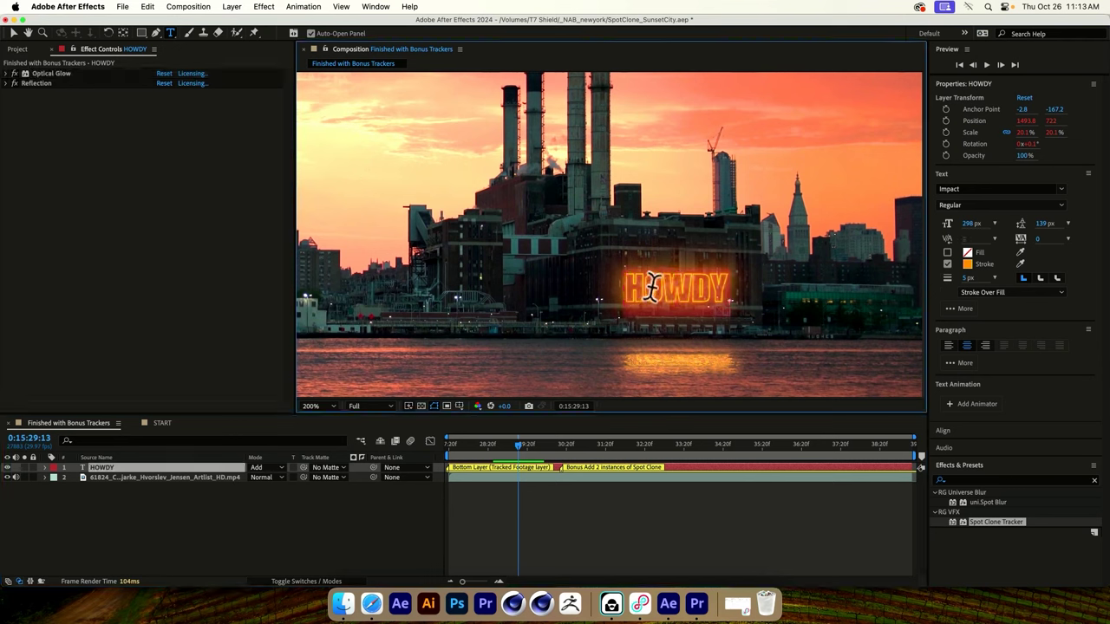
pyautogui.write('CAN')
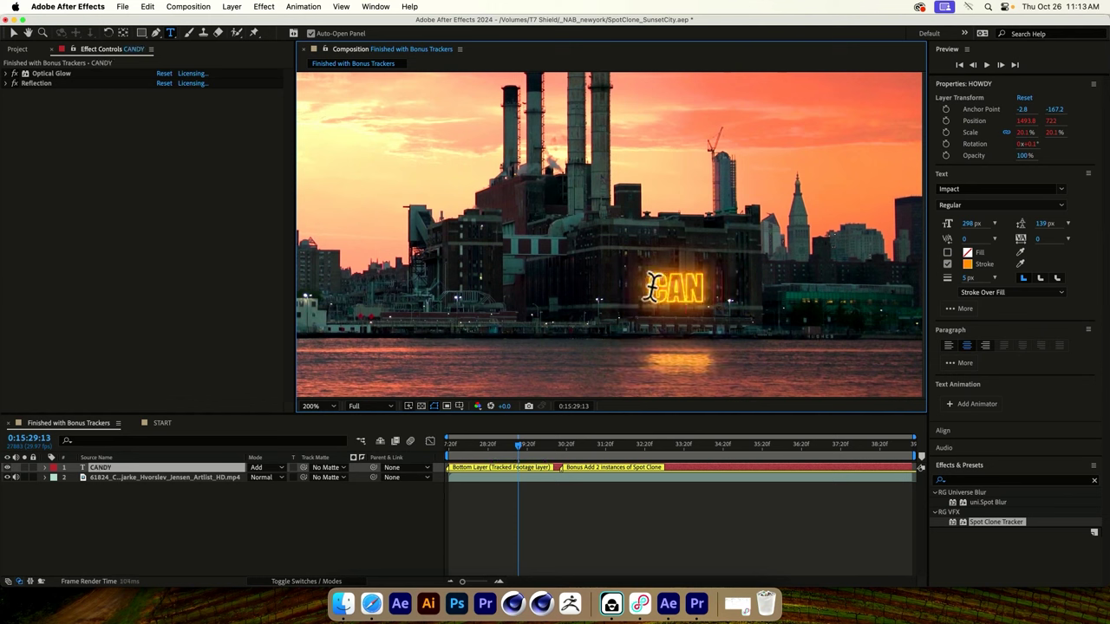
pyautogui.write('DY')
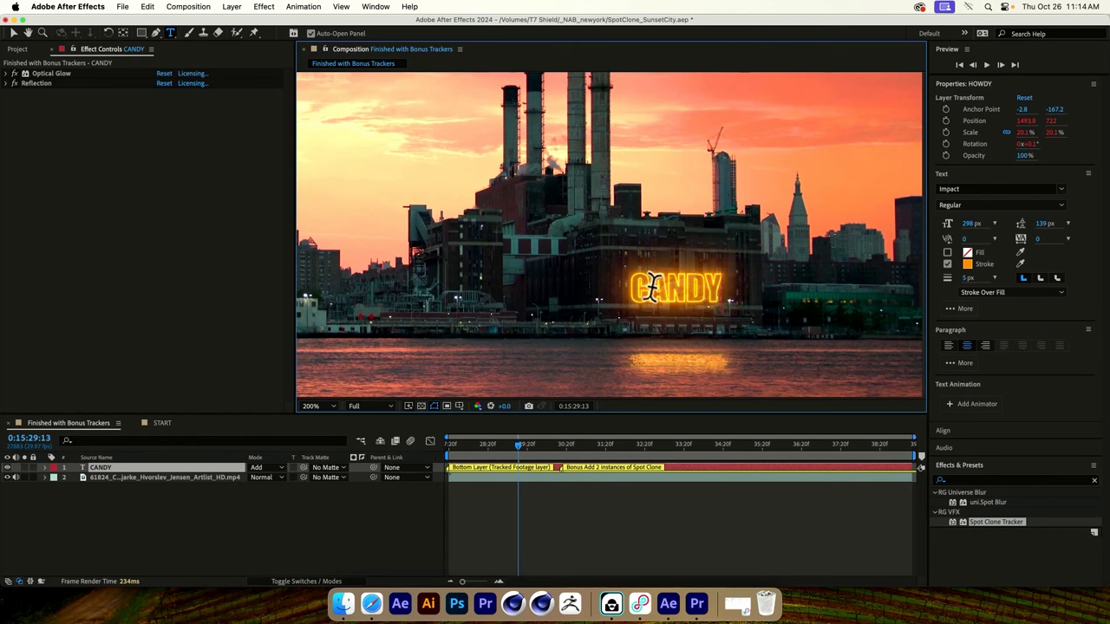
pyautogui.press('BackSpace')
pyautogui.press('BackSpace')
pyautogui.press('BackSpace')
pyautogui.press('BackSpace')
pyautogui.press('BackSpace')
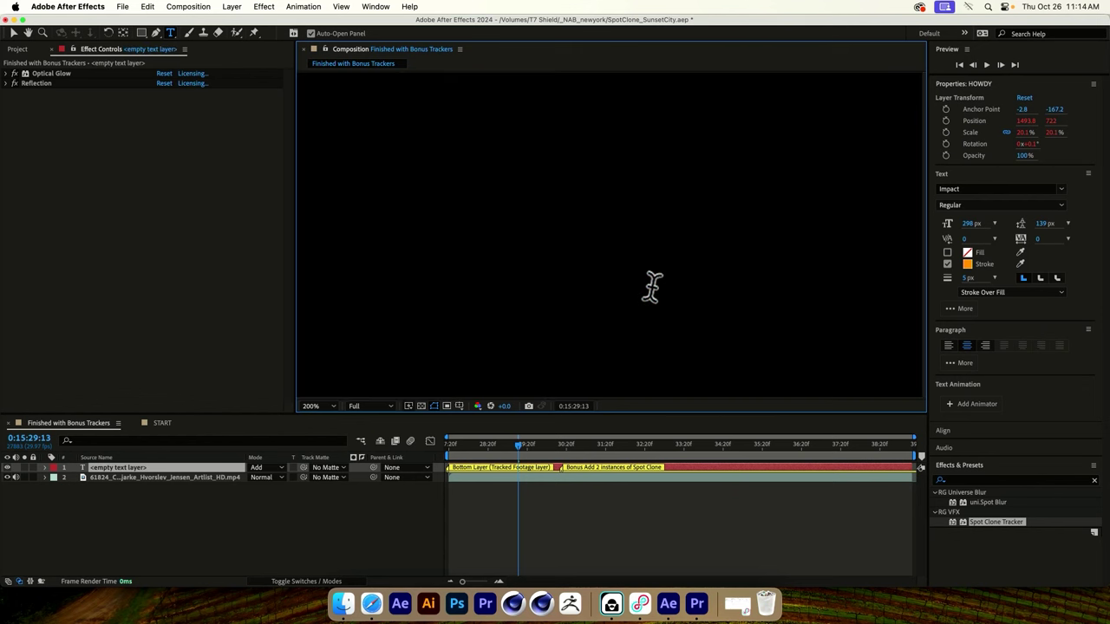
pyautogui.write('CANDY')
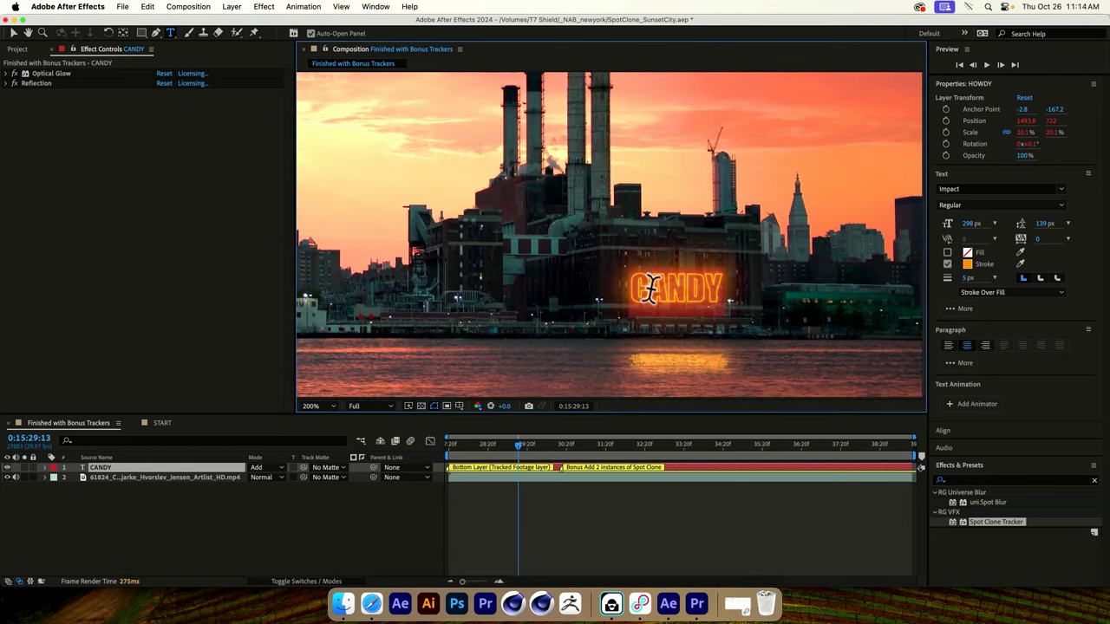
pyautogui.doubleClick(649, 289)
pyautogui.write('NAB')
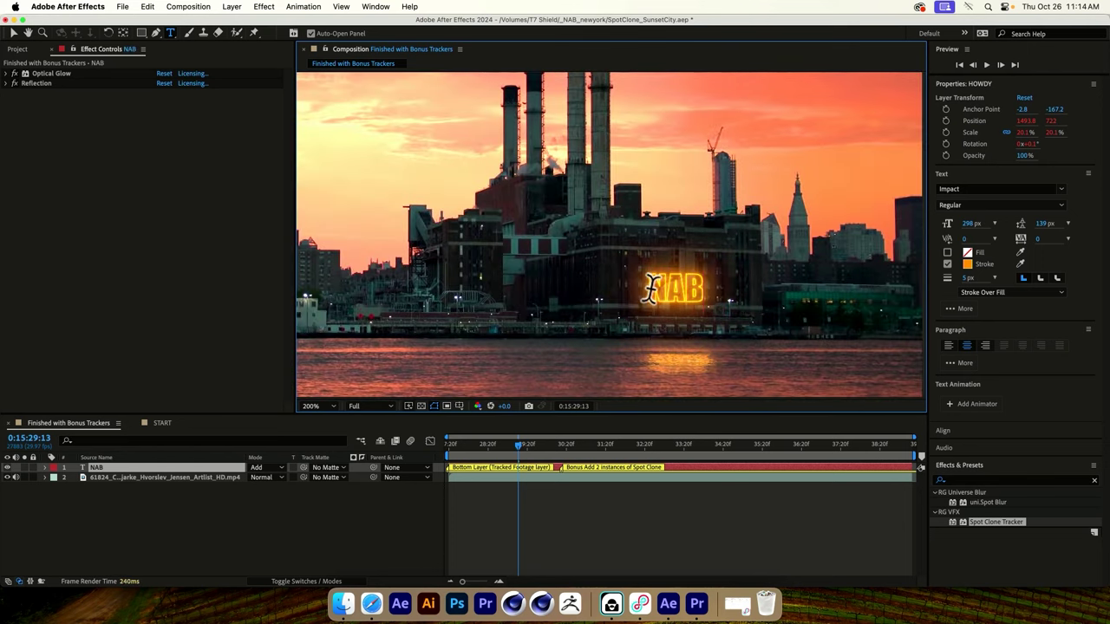
pyautogui.write(' SHOW')
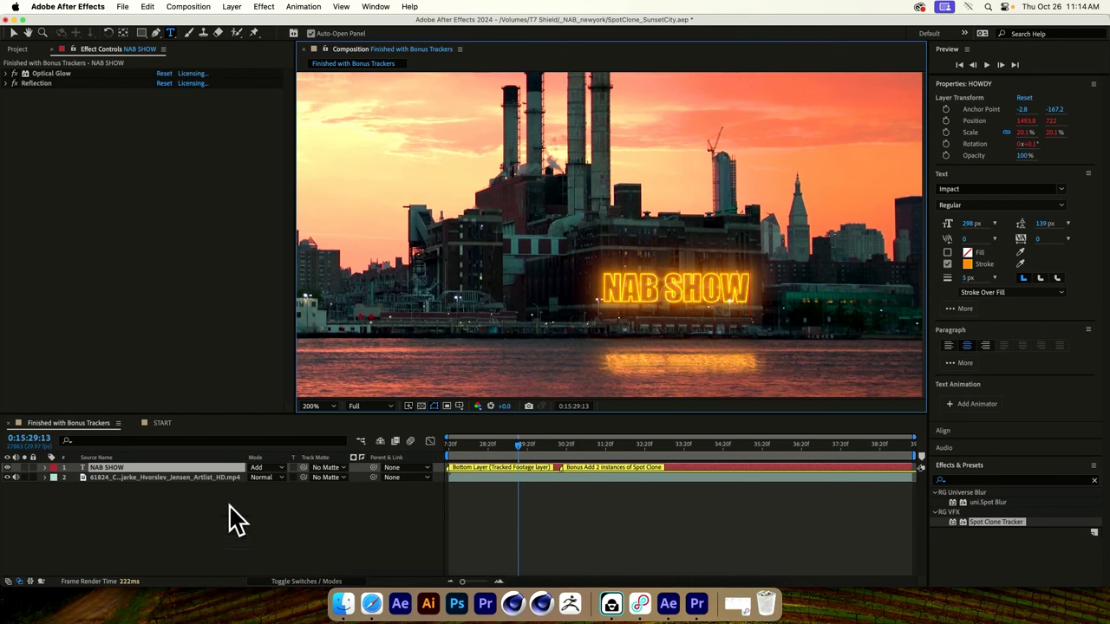
pyautogui.click(182, 529)
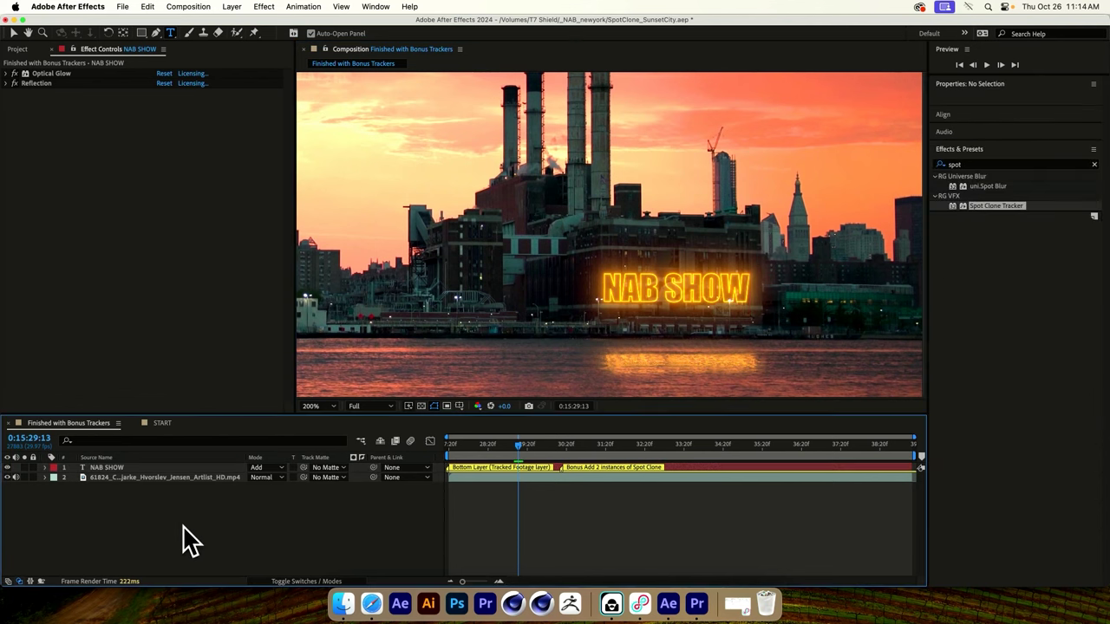
pyautogui.click(163, 469)
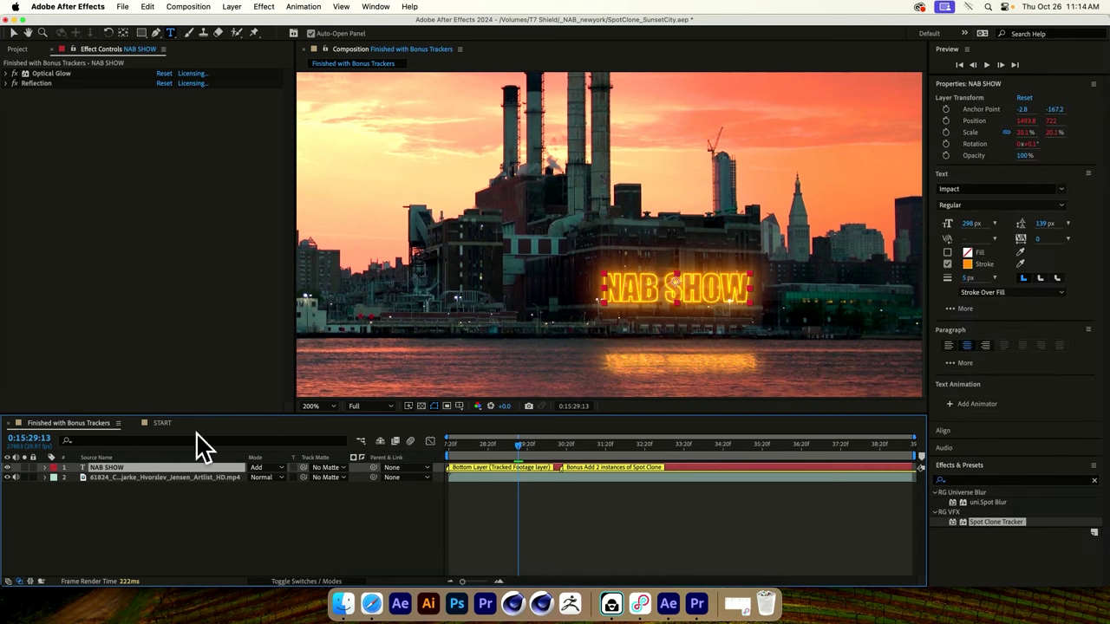
pyautogui.click(162, 423)
pyautogui.click(191, 467)
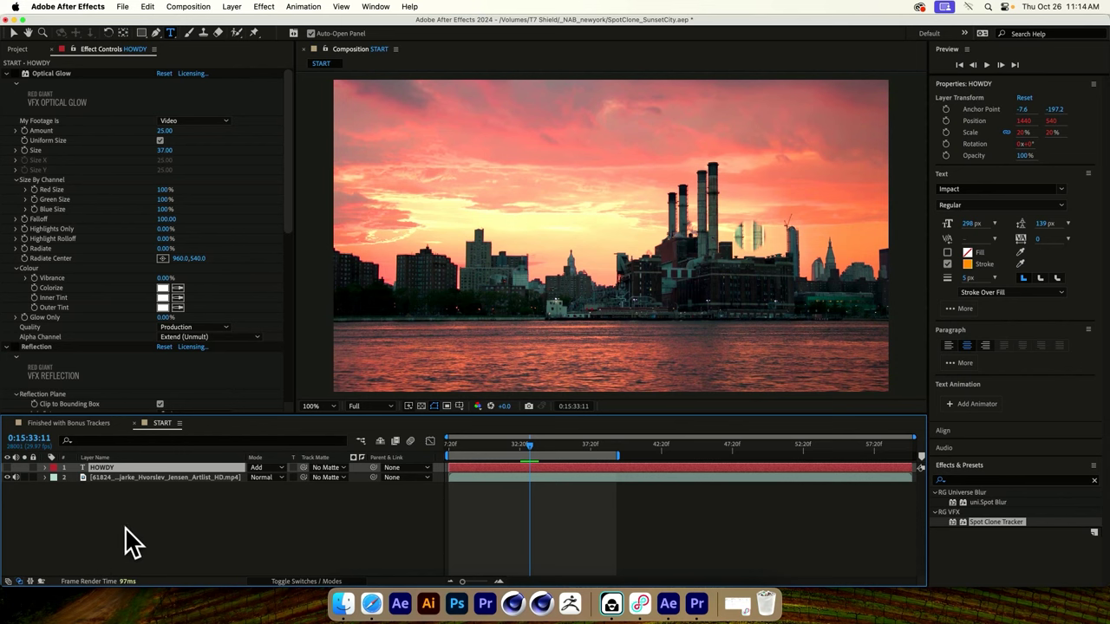
pyautogui.click(132, 479)
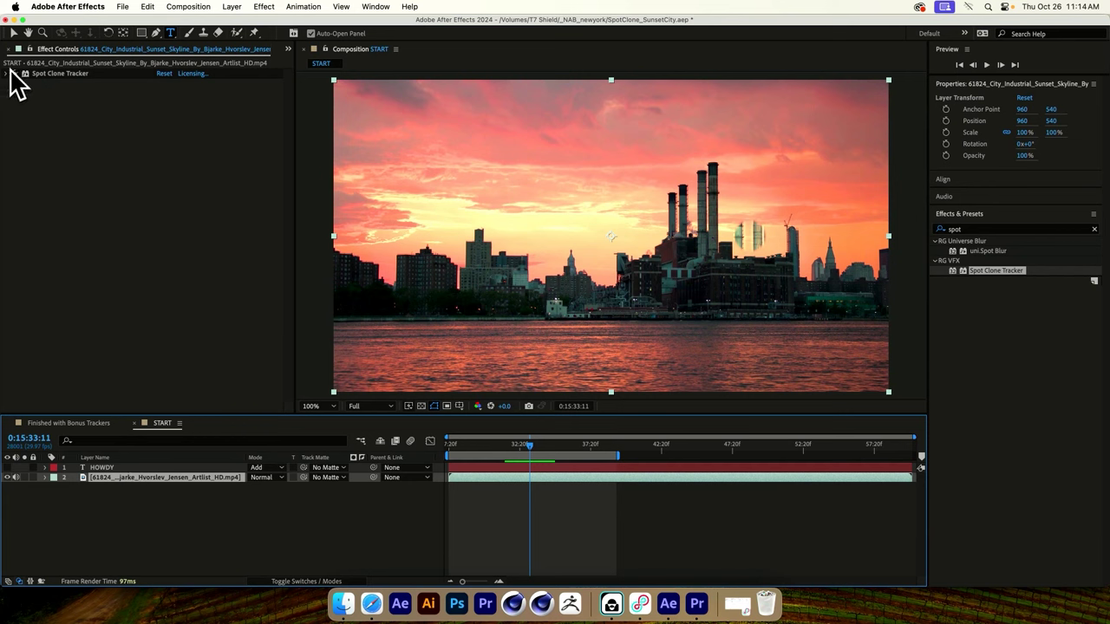
pyautogui.click(9, 72)
pyautogui.scroll(-5, 156, 208)
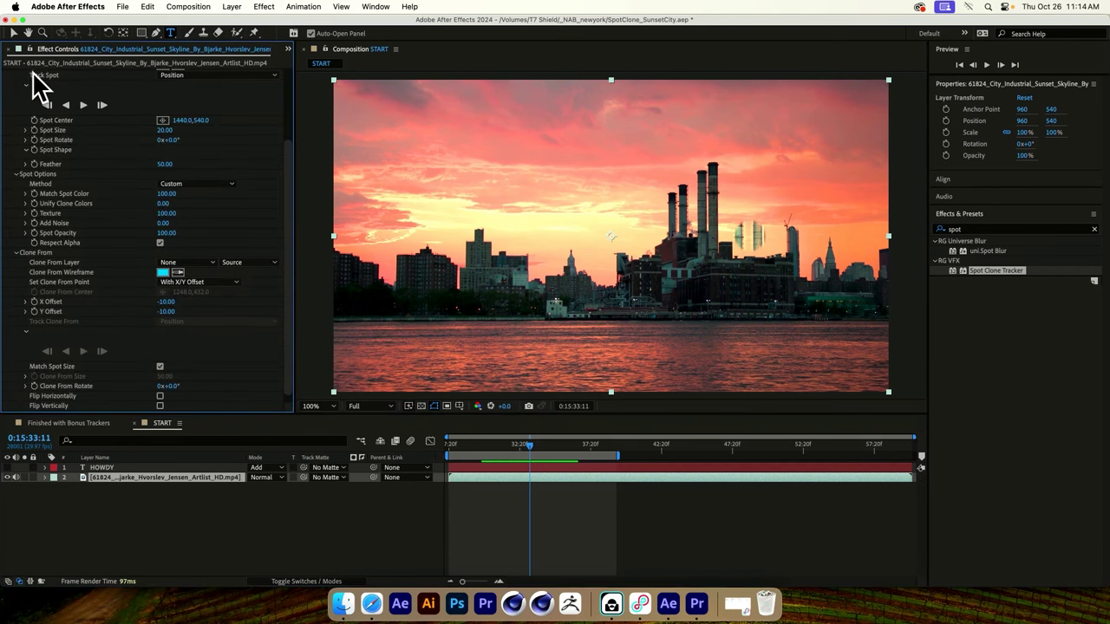
pyautogui.click(165, 497)
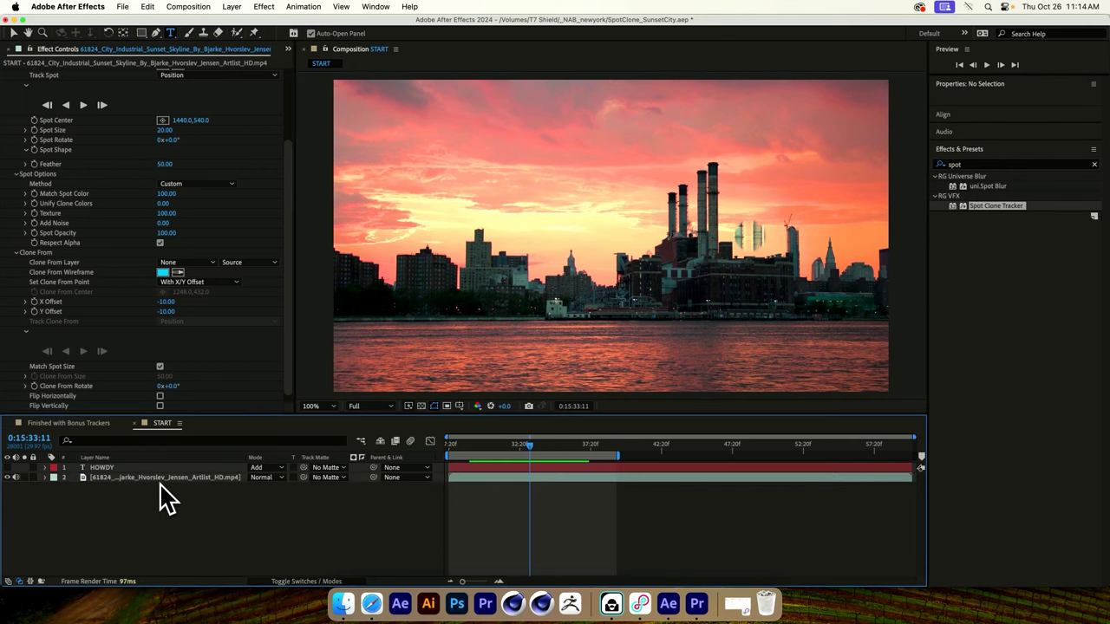
pyautogui.click(142, 469)
pyautogui.press('p')
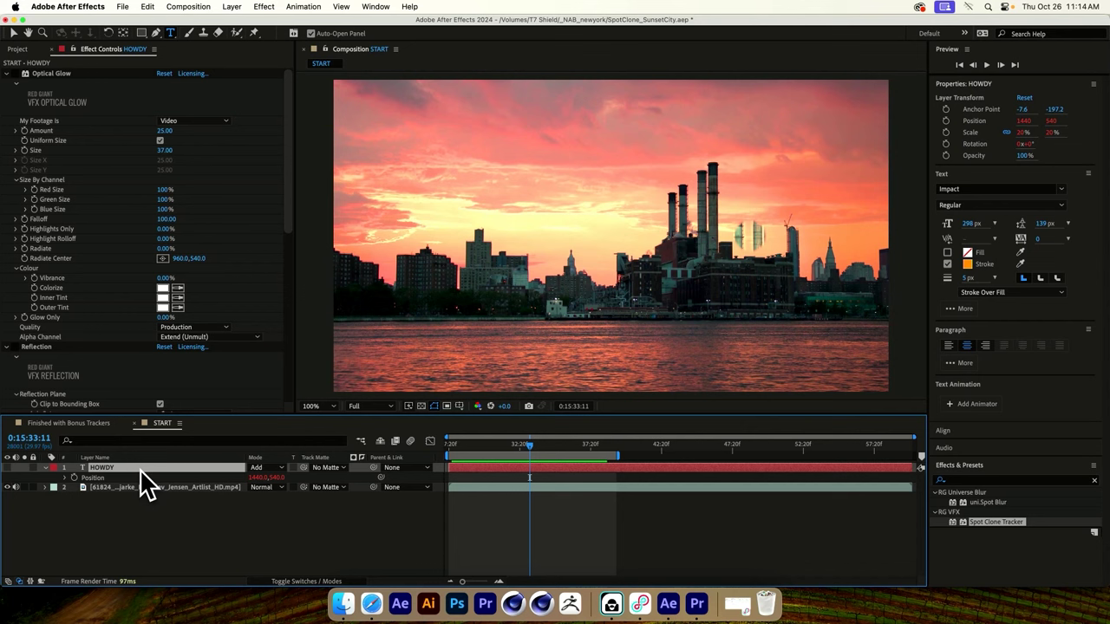
pyautogui.hotkey('shift', 's')
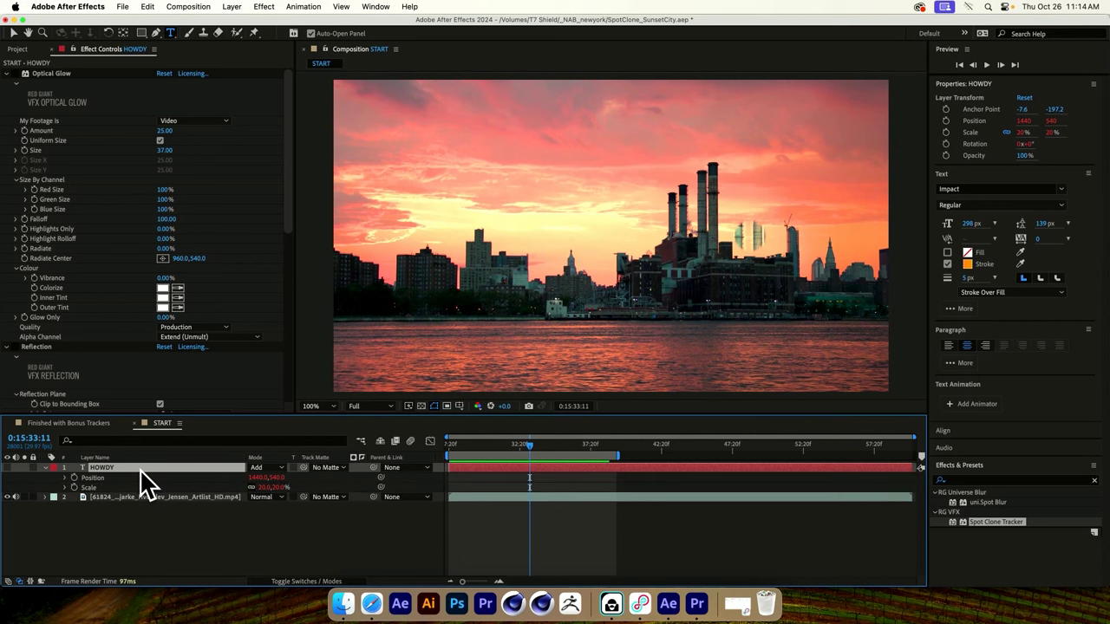
pyautogui.hotkey('shift', 'r')
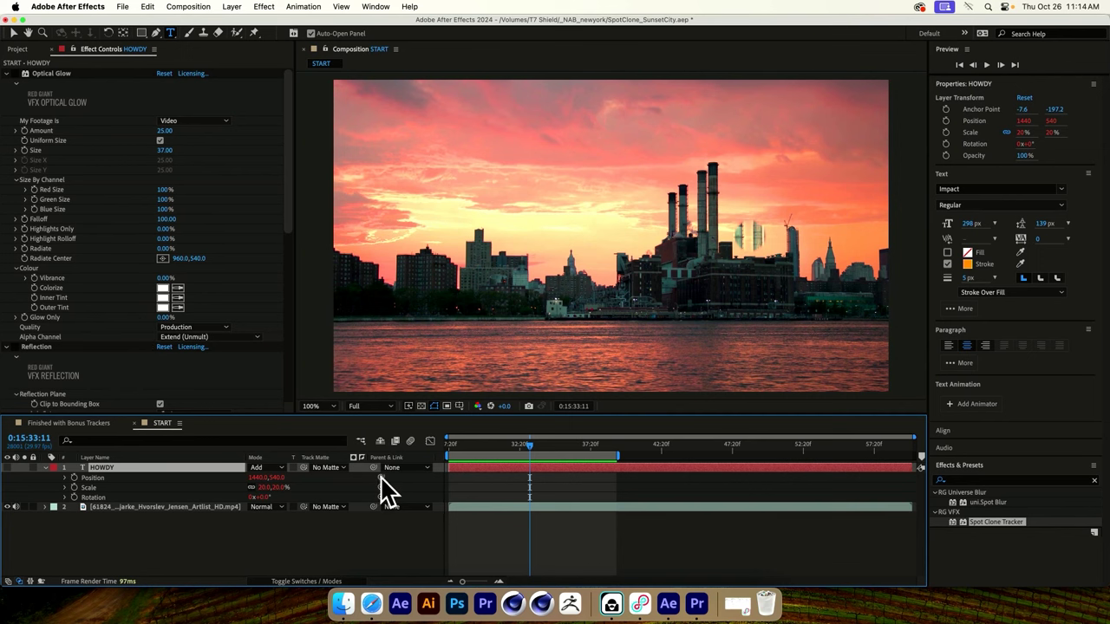
pyautogui.click(156, 508)
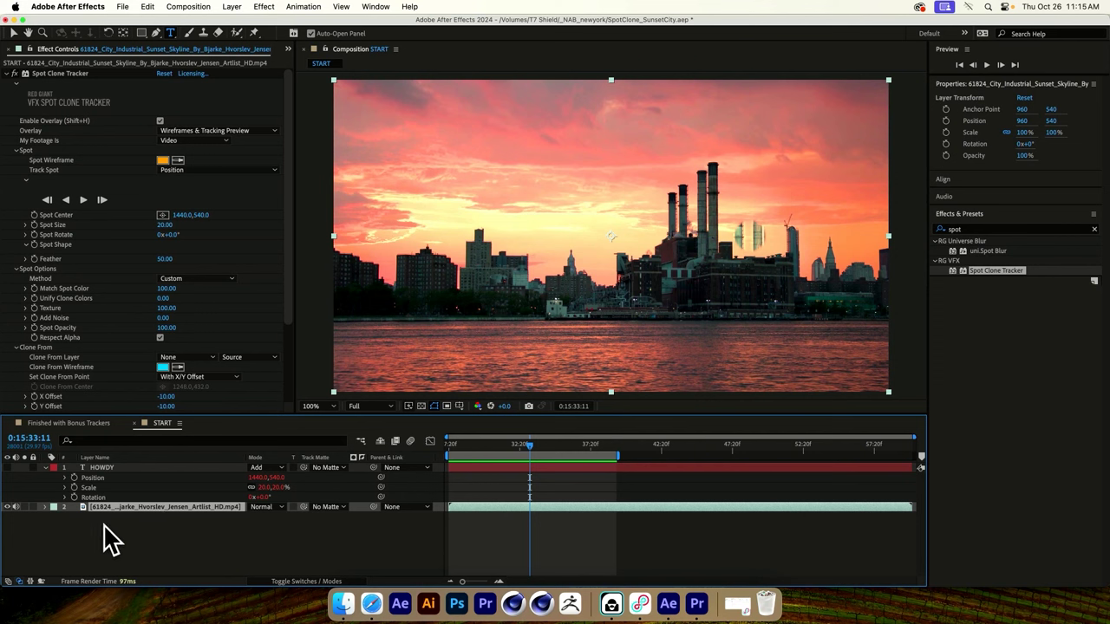
pyautogui.press('e')
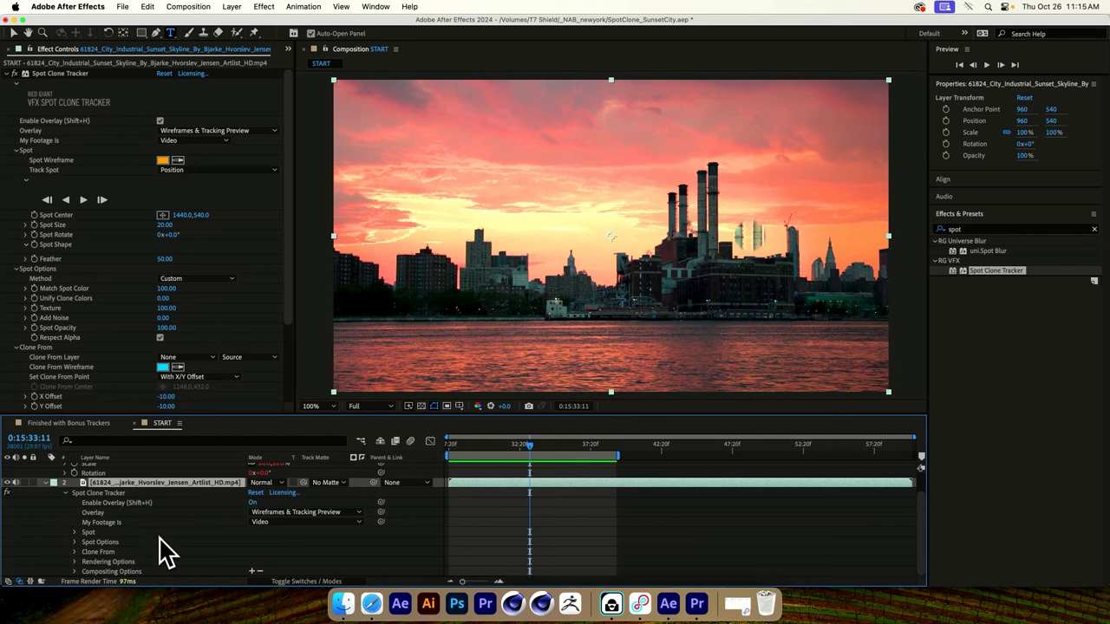
pyautogui.click(75, 533)
pyautogui.scroll(-3, 186, 542)
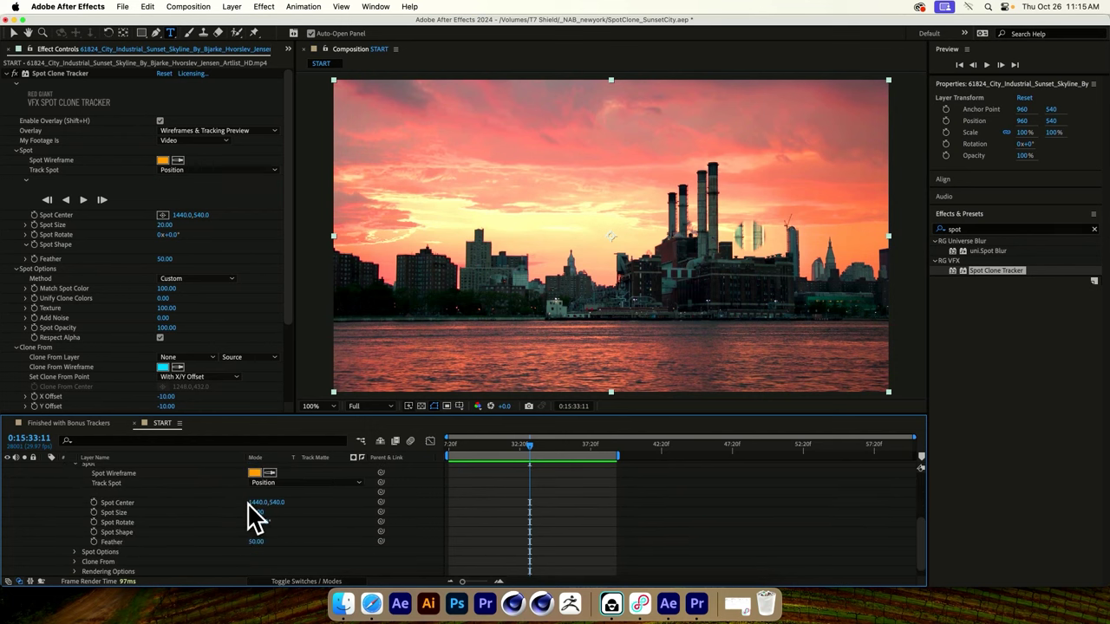
pyautogui.scroll(5, 203, 520)
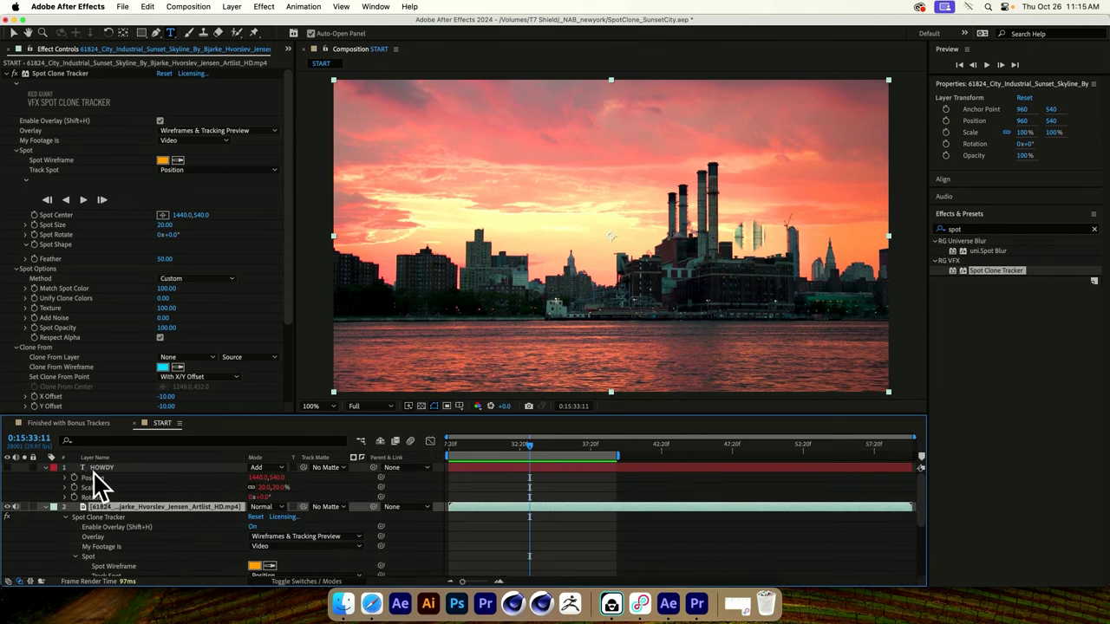
pyautogui.scroll(-5, 174, 500)
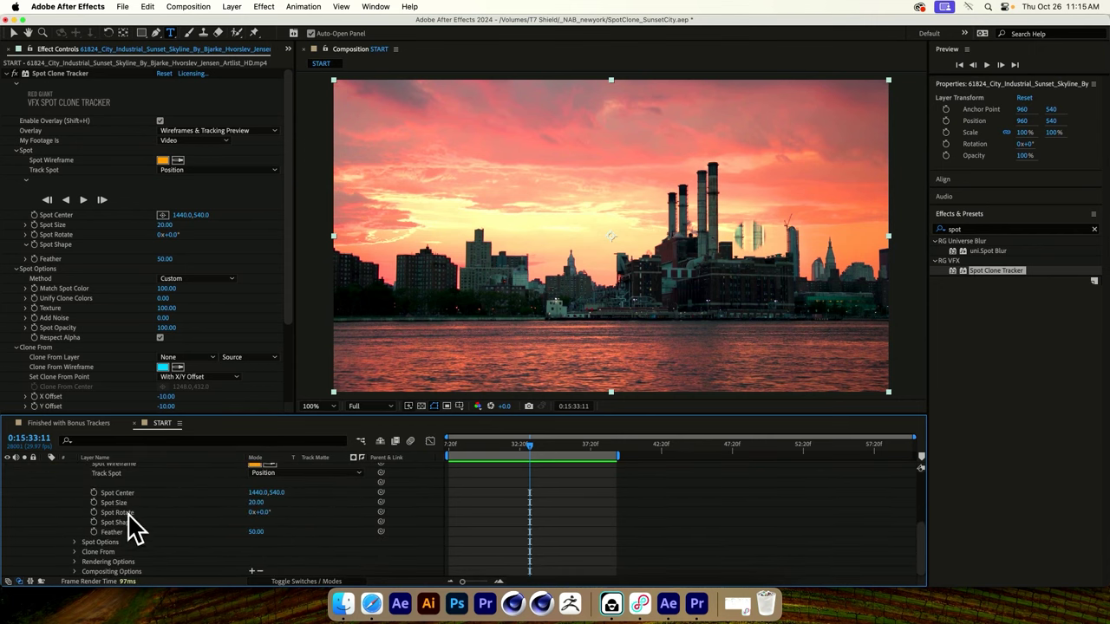
pyautogui.scroll(5, 128, 525)
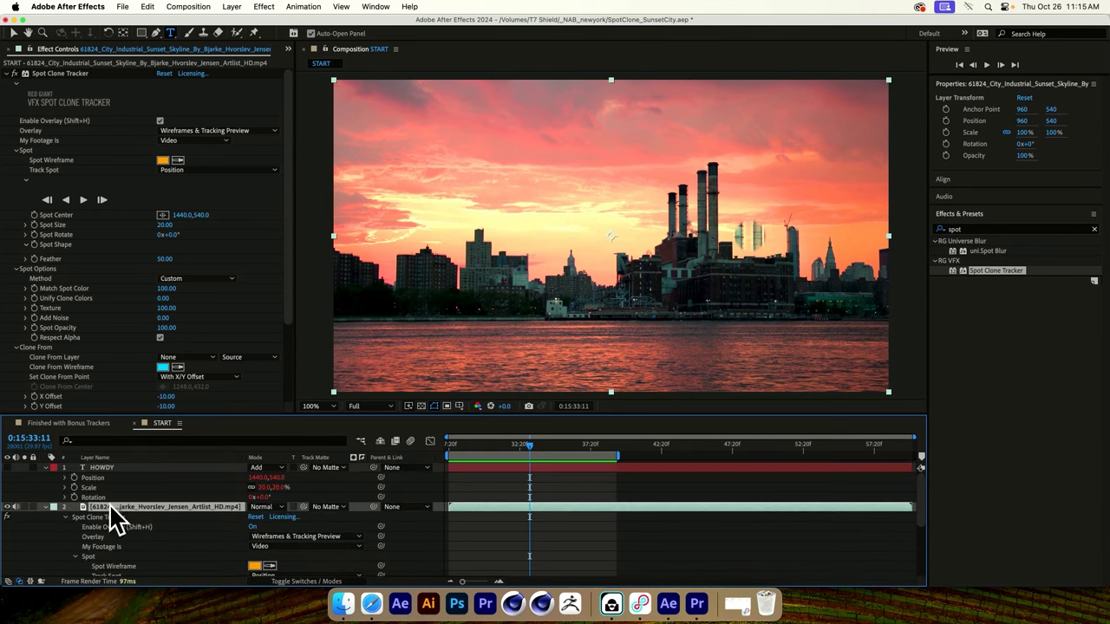
pyautogui.scroll(-5, 121, 520)
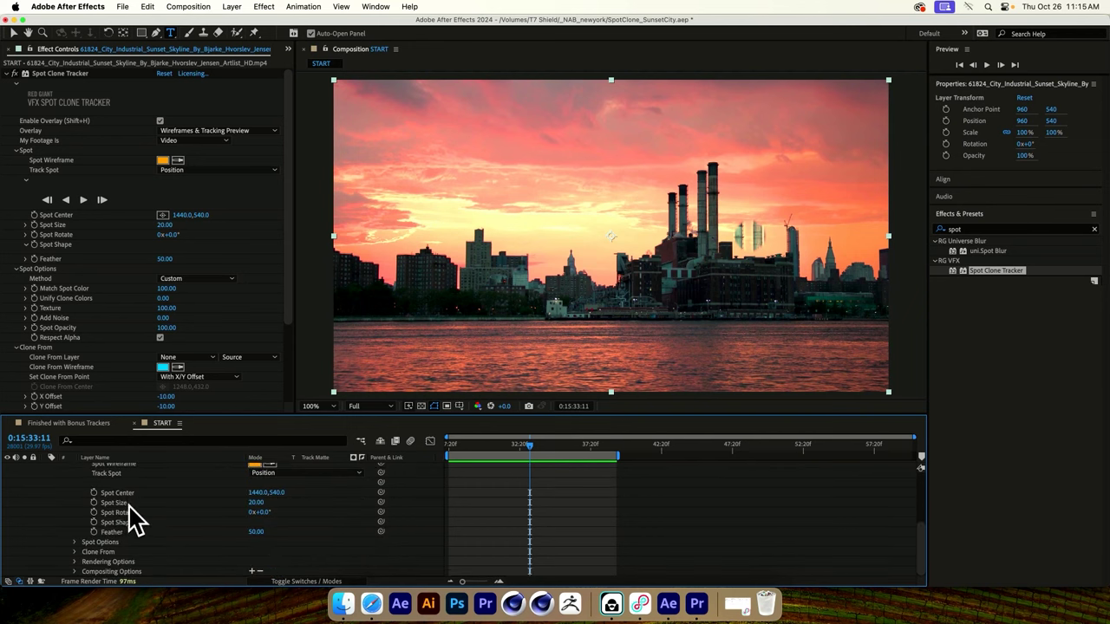
pyautogui.scroll(5, 132, 521)
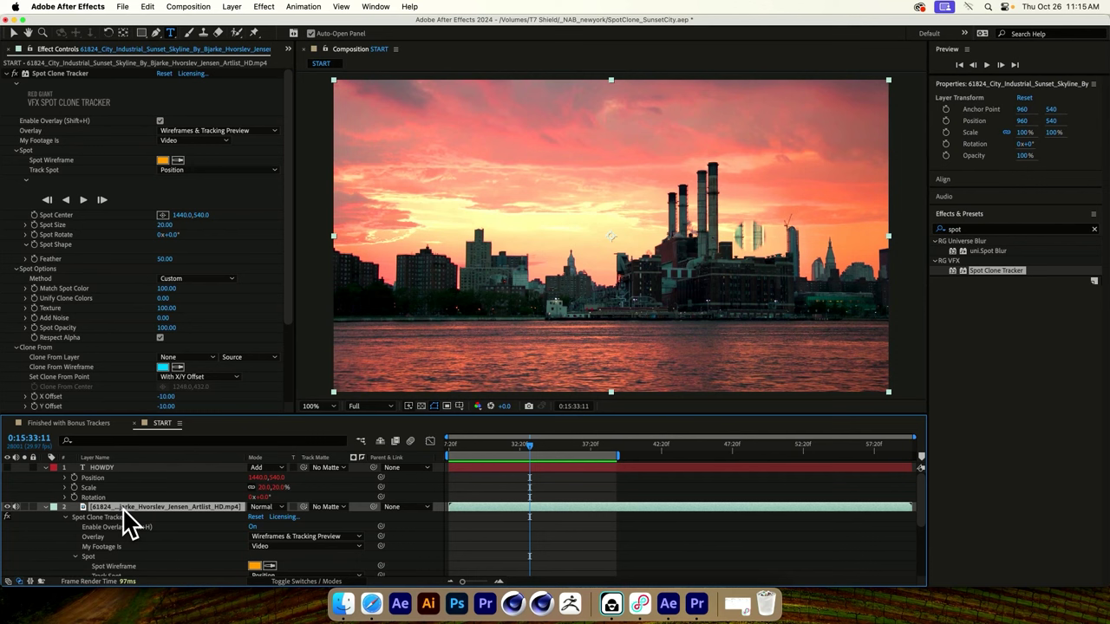
pyautogui.click(46, 507)
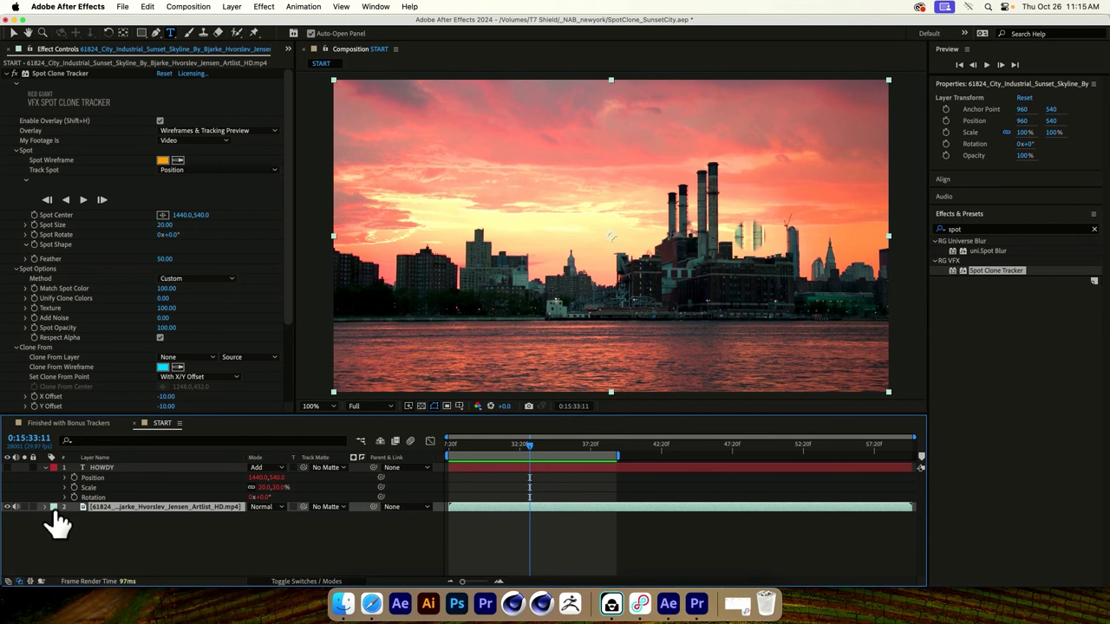
pyautogui.click(46, 468)
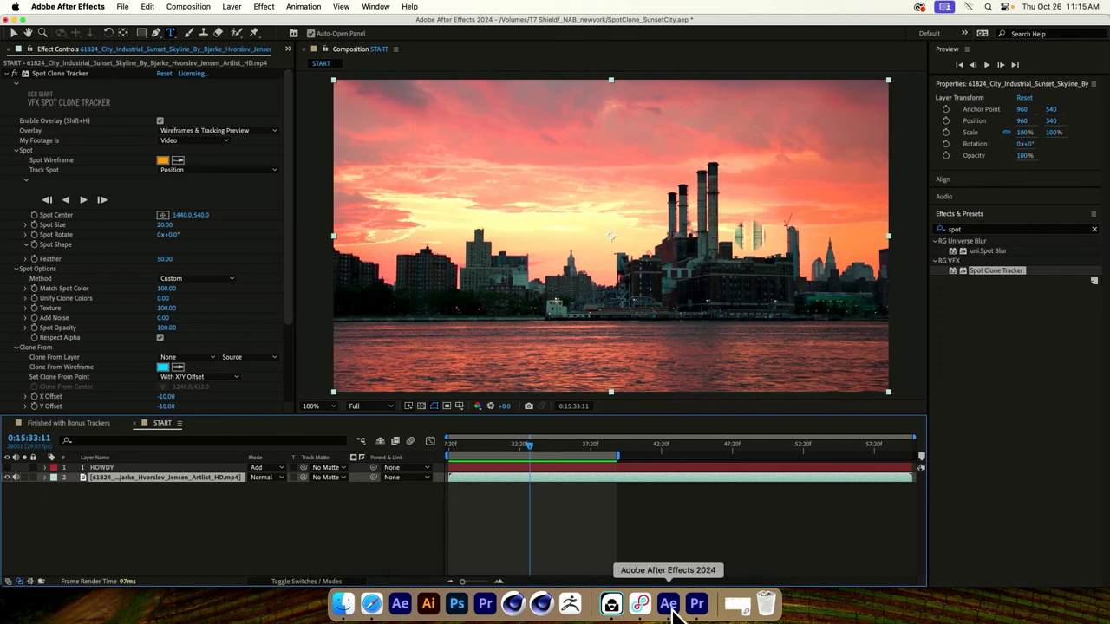
# Step: Reopen _NAB_NEWYORK23.aep from Open Recent, discarding the SpotClone_SunsetCity changes
pyautogui.click(126, 8)
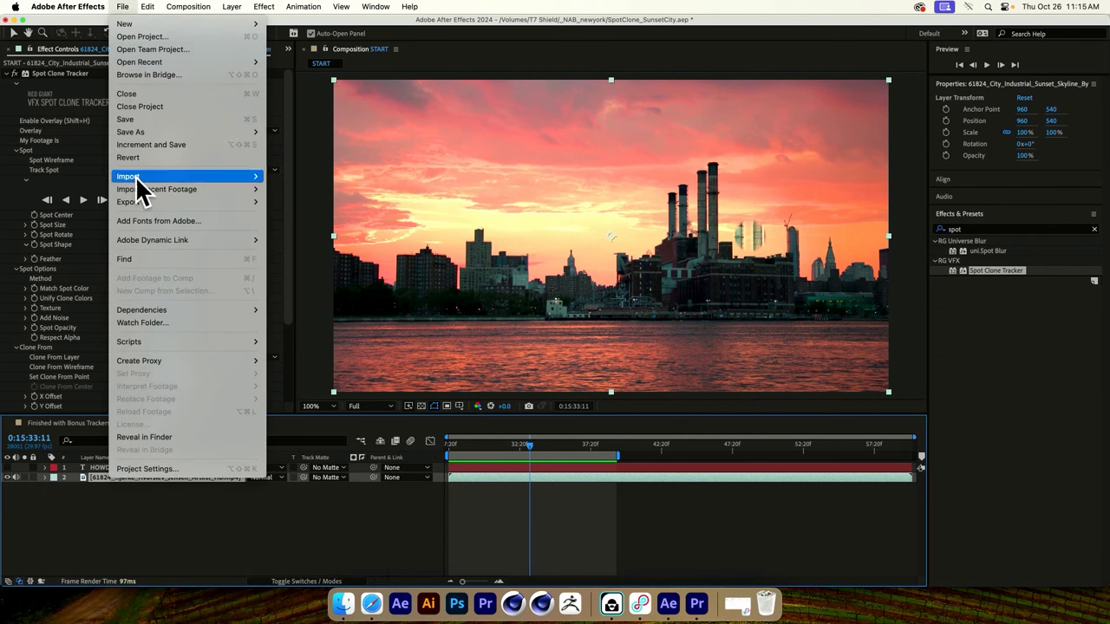
pyautogui.click(171, 102)
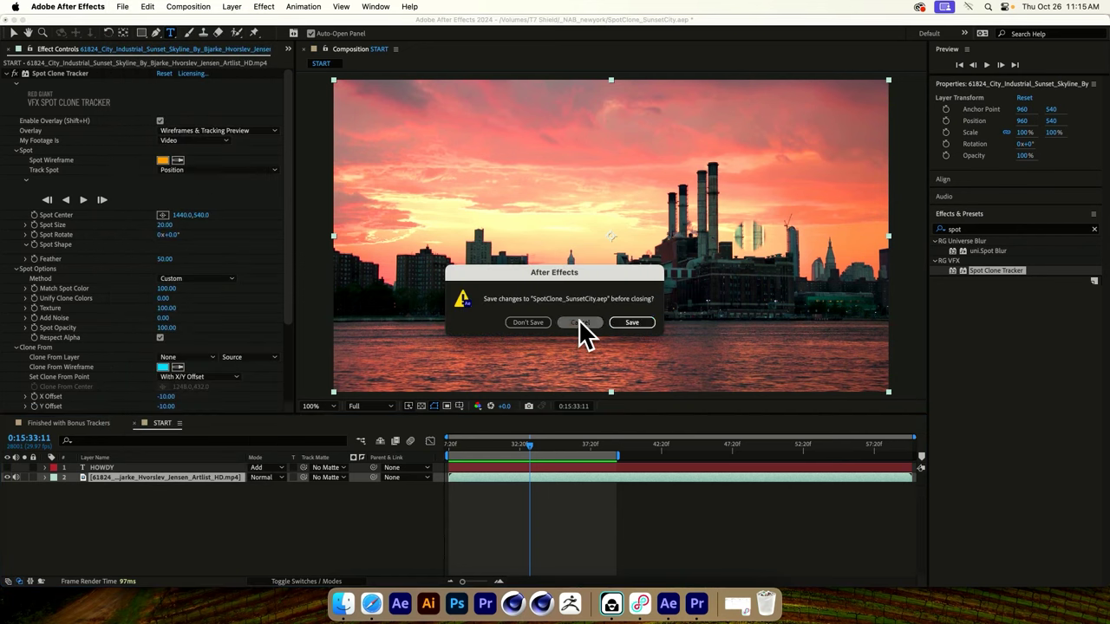
pyautogui.click(578, 320)
pyautogui.click(120, 6)
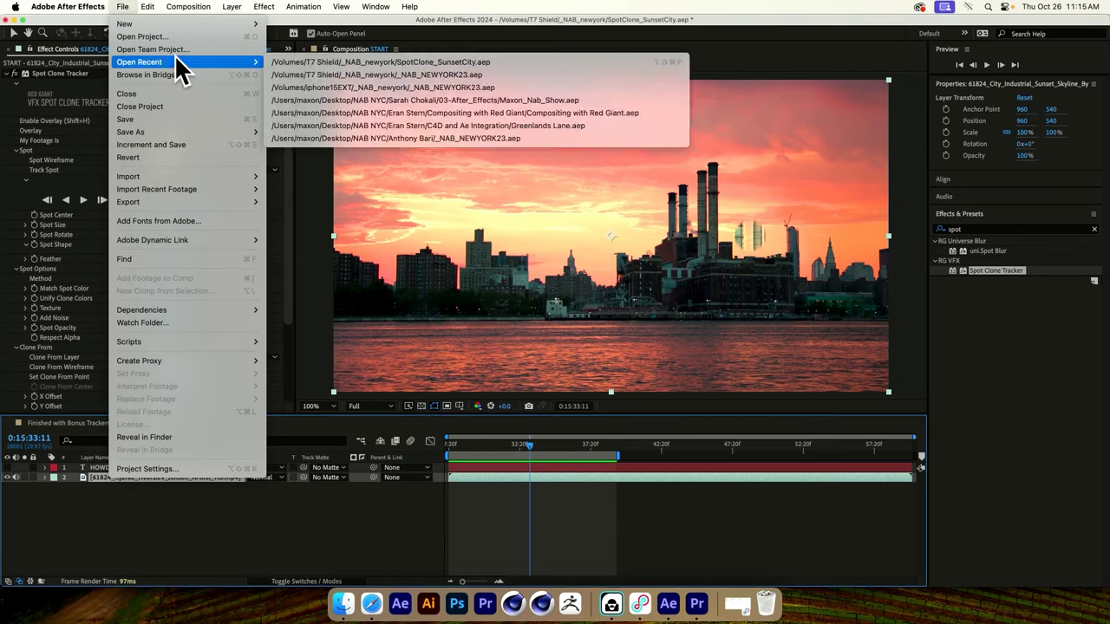
pyautogui.moveTo(183, 63)
pyautogui.click(398, 75)
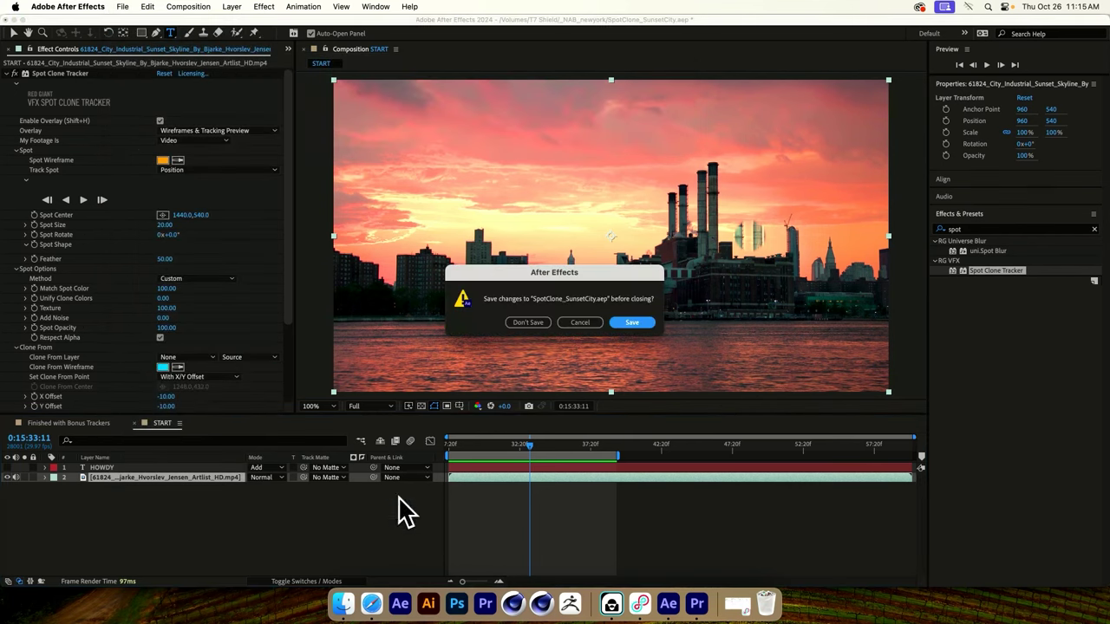
pyautogui.click(527, 326)
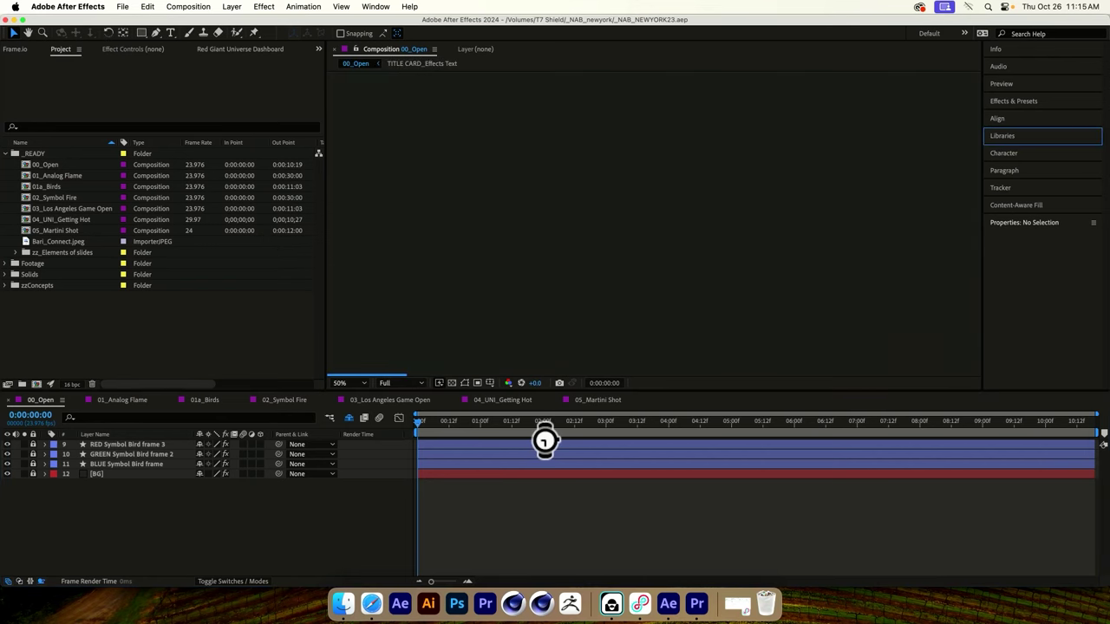
# Step: View the Optical Glow sequence in Premiere Pro, then bring up Safari's maxon.net Universe page
pyautogui.click(487, 527)
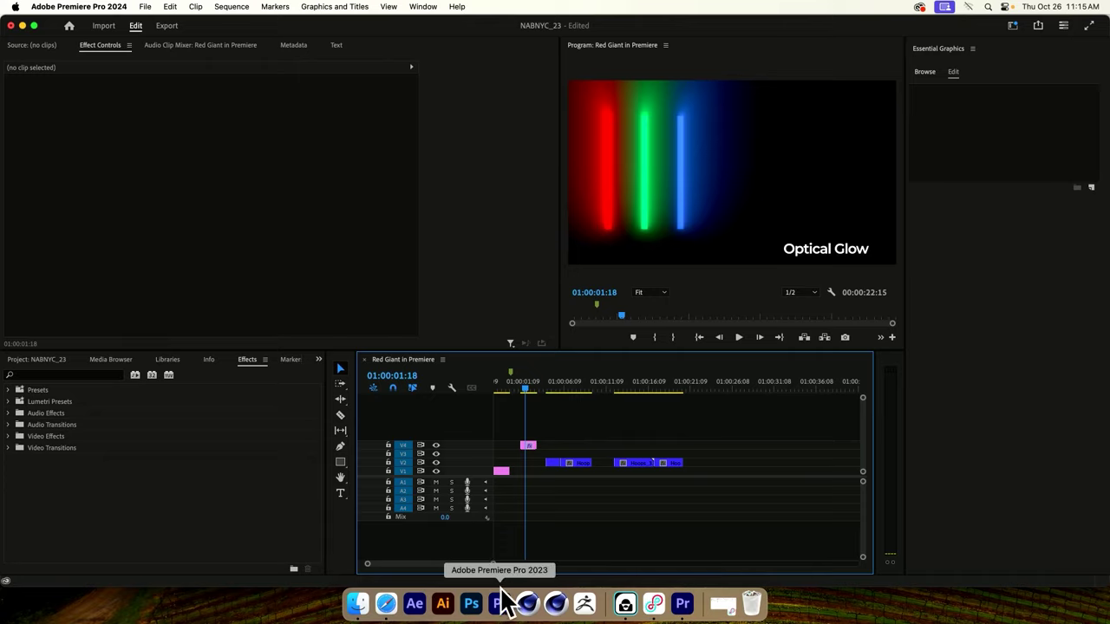
pyautogui.click(264, 163)
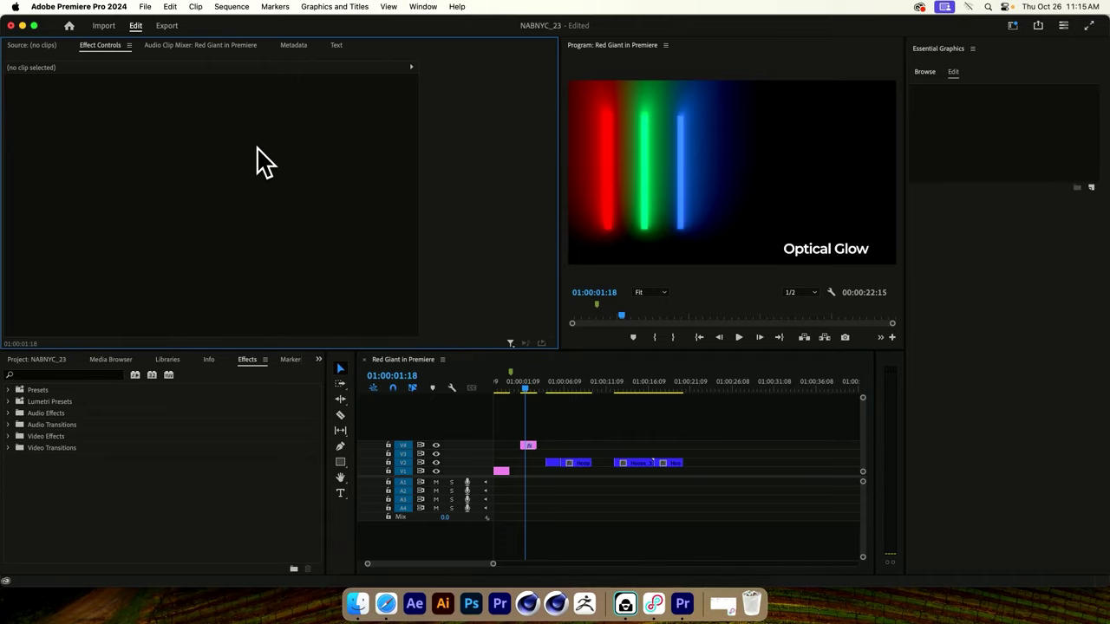
pyautogui.press('super+Tab')
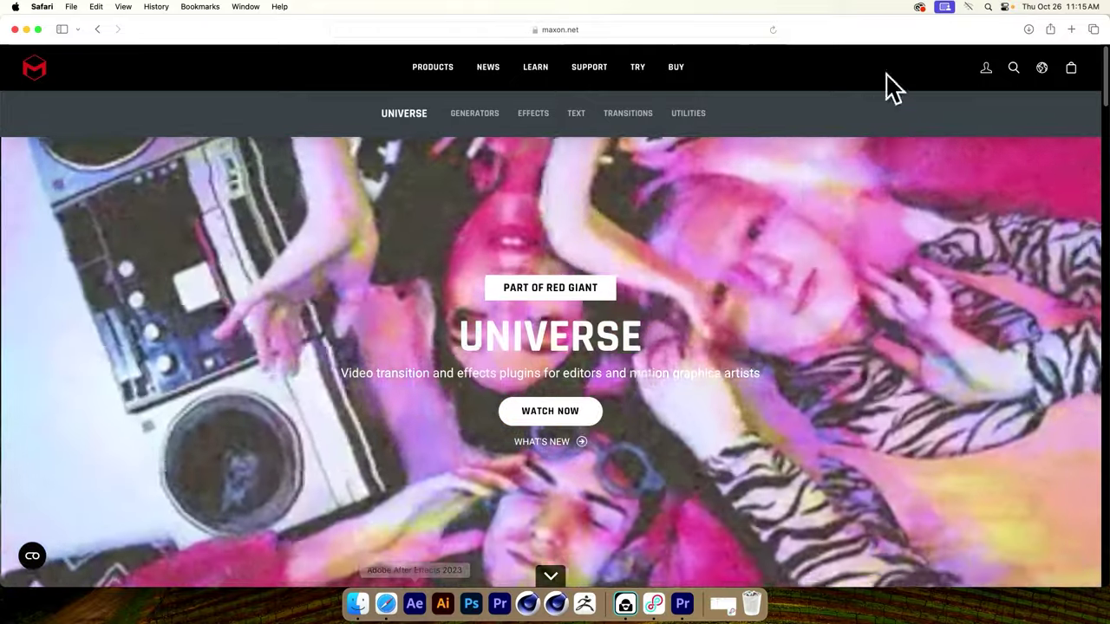
# Step: Move Safari aside and open _NAB_NEWYORK23.aep from Finder's _NAB_newyork folder
pyautogui.moveTo(842, 38); pyautogui.dragTo(833, 367)
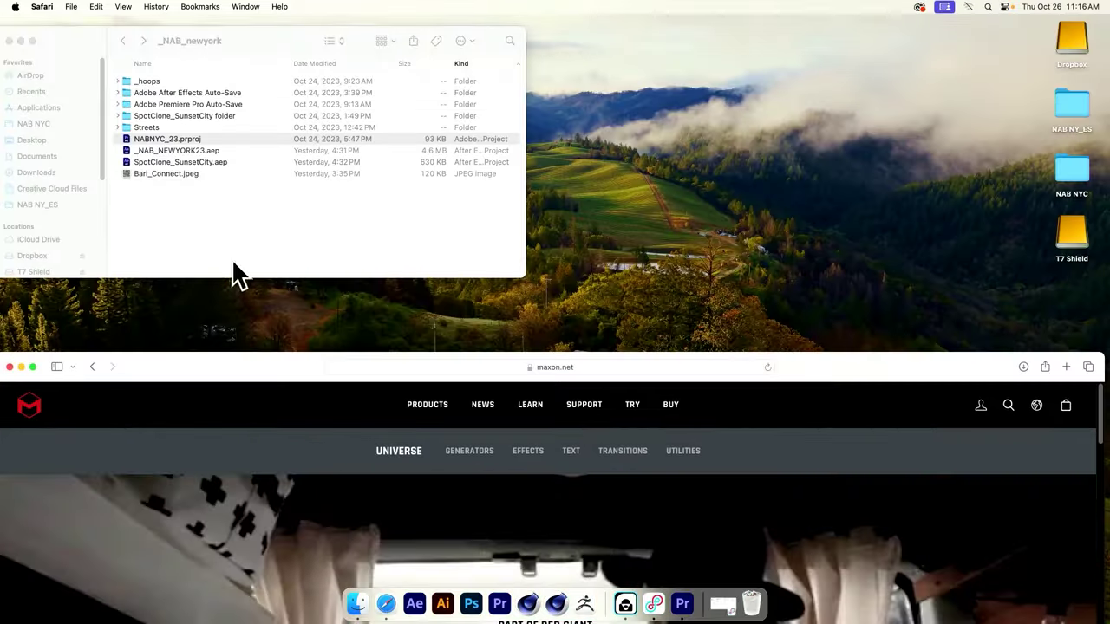
pyautogui.click(156, 151)
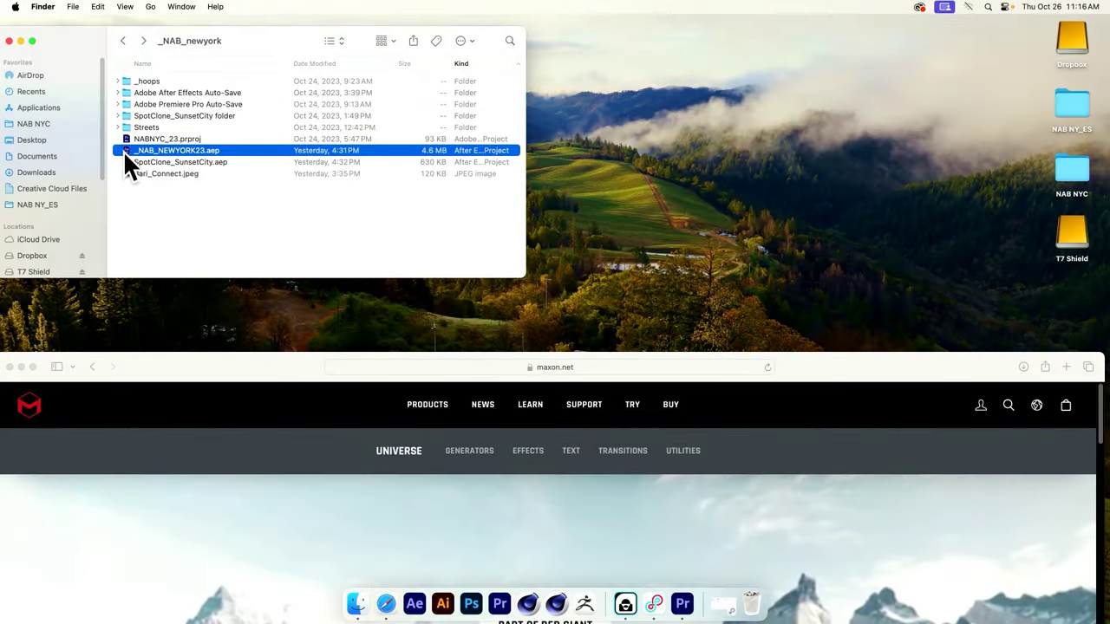
pyautogui.doubleClick(125, 147)
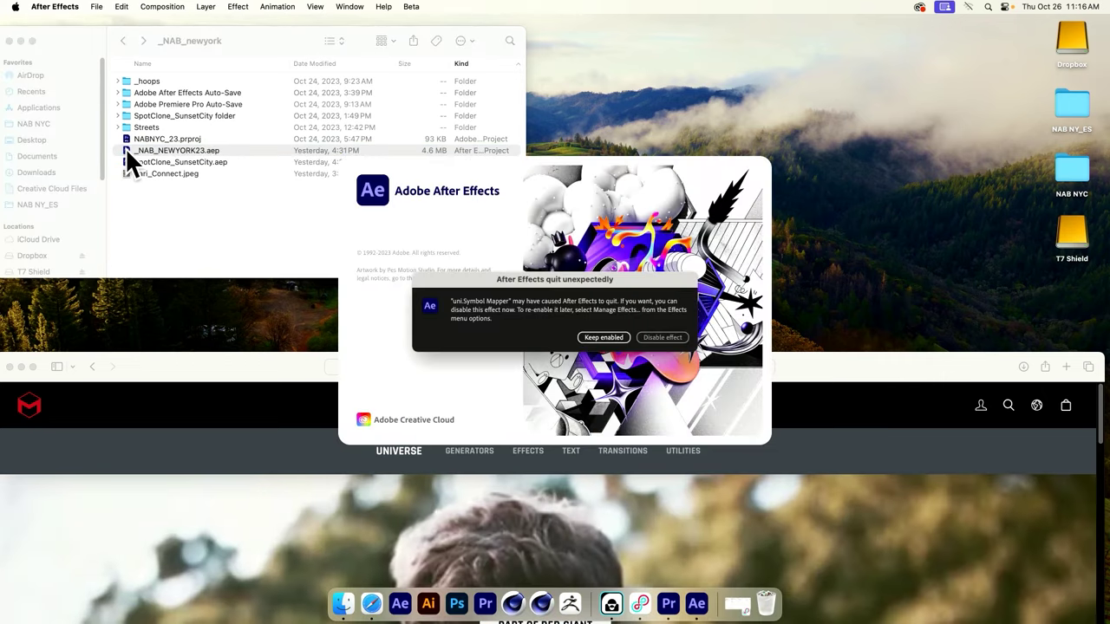
# Step: Answer the crash warning with Keep enabled for uni.Symbol Mapper and let the project load
pyautogui.click(605, 336)
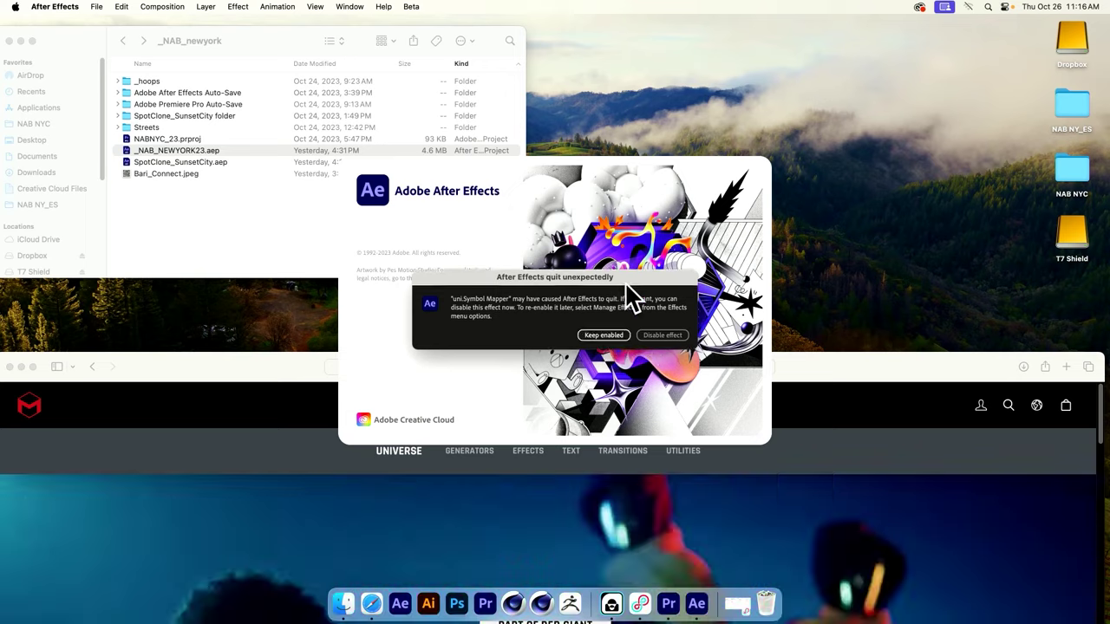
pyautogui.moveTo(629, 295); pyautogui.dragTo(659, 279)
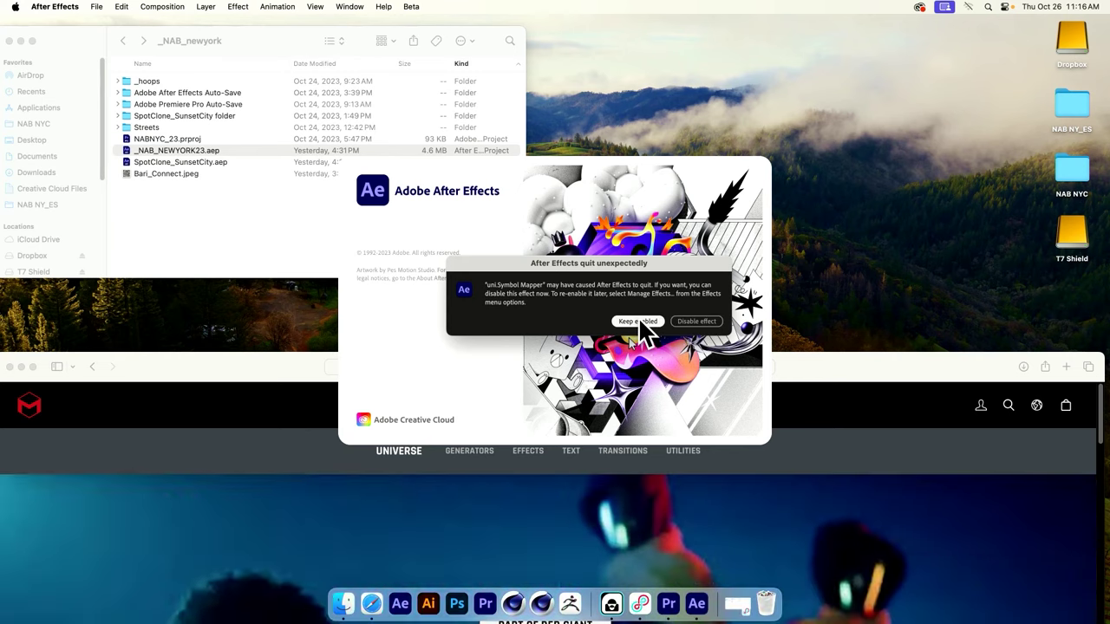
pyautogui.click(639, 321)
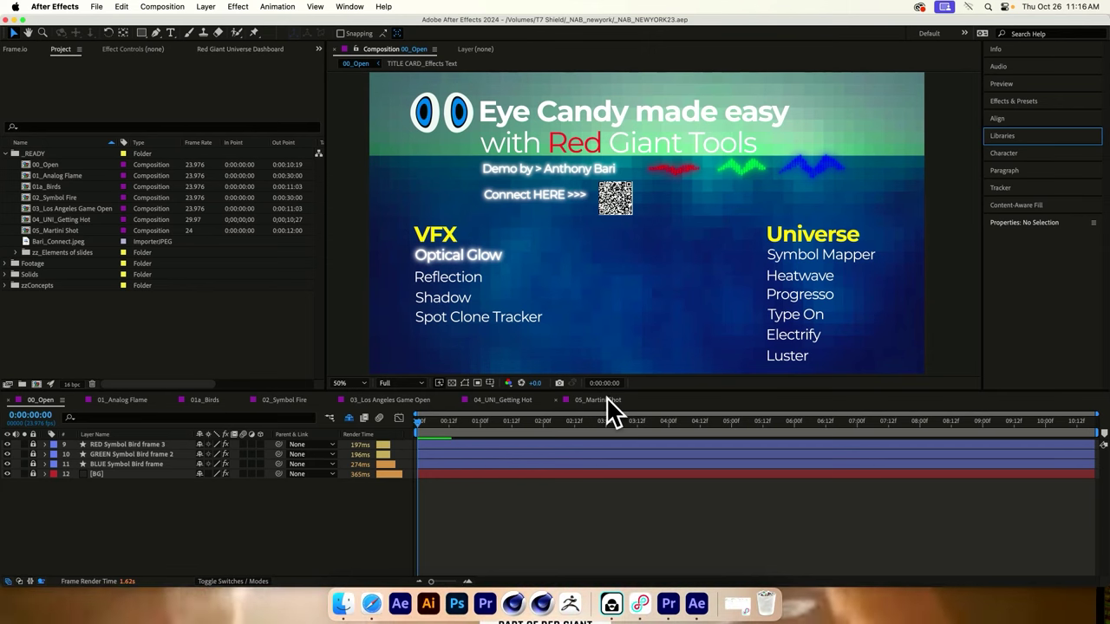
pyautogui.click(35, 415)
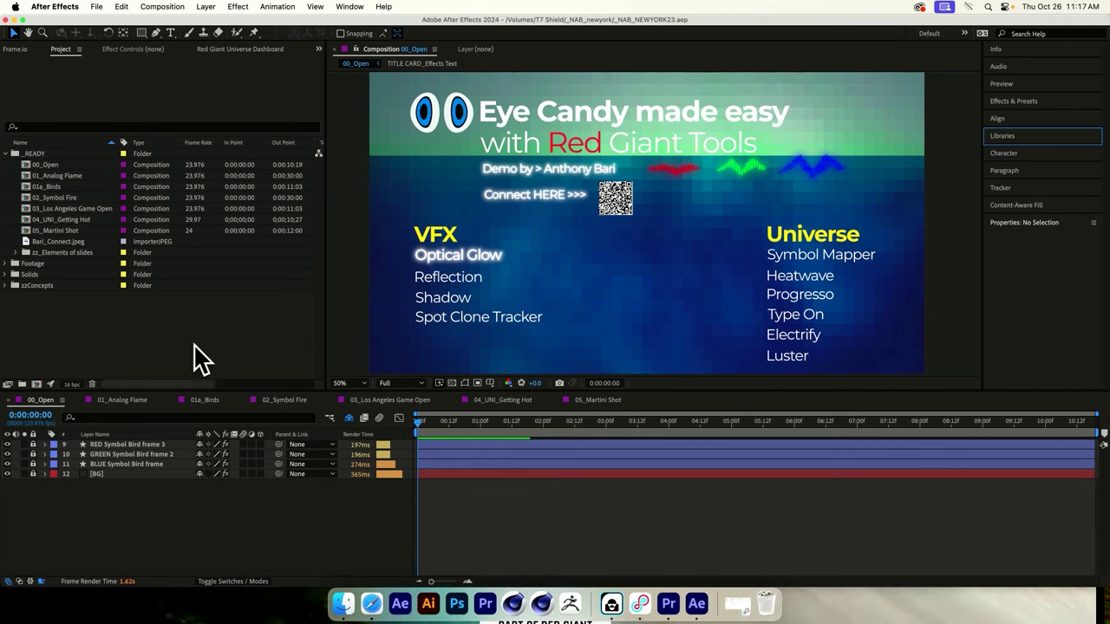
pyautogui.click(7, 413)
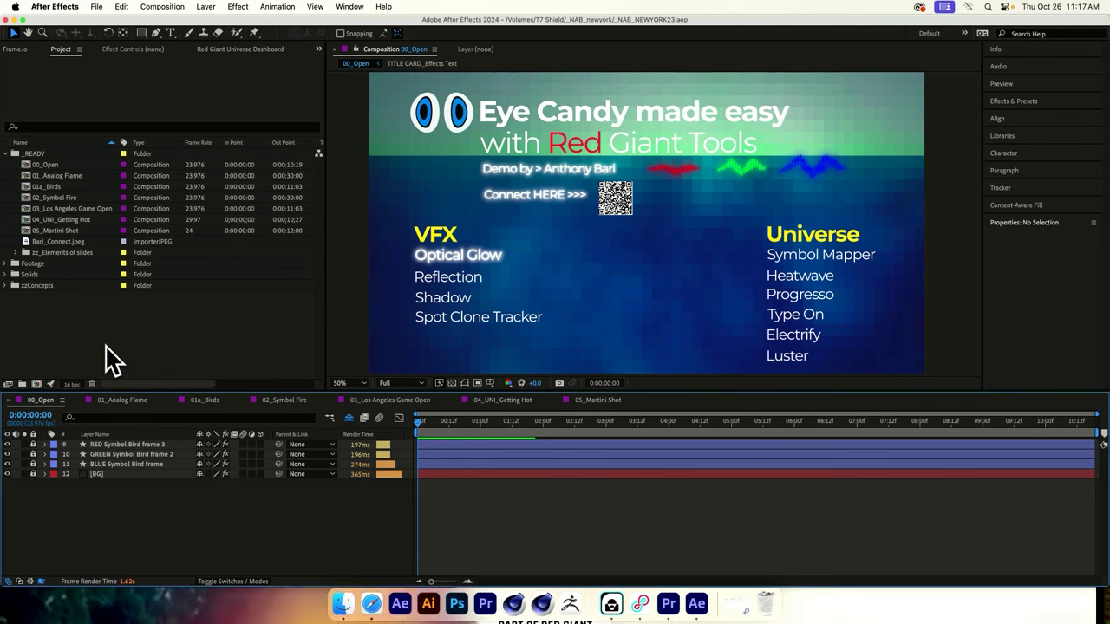
# Step: Create a composition named Lights from the UHD 4K 3840x2160, 23.976 fps preset
pyautogui.press('super+n')
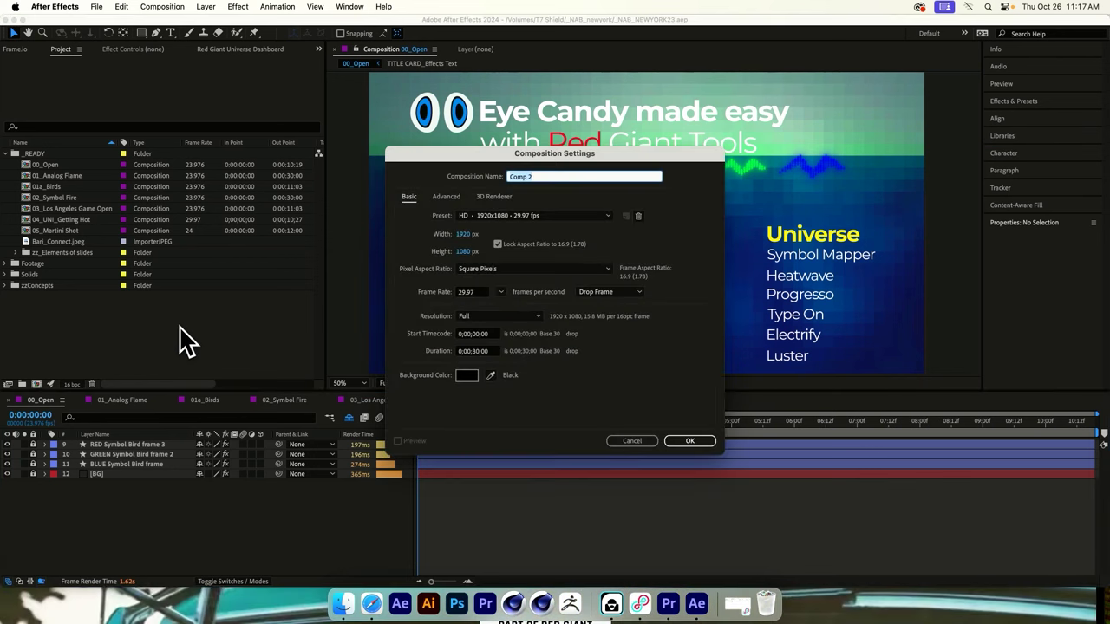
pyautogui.click(555, 216)
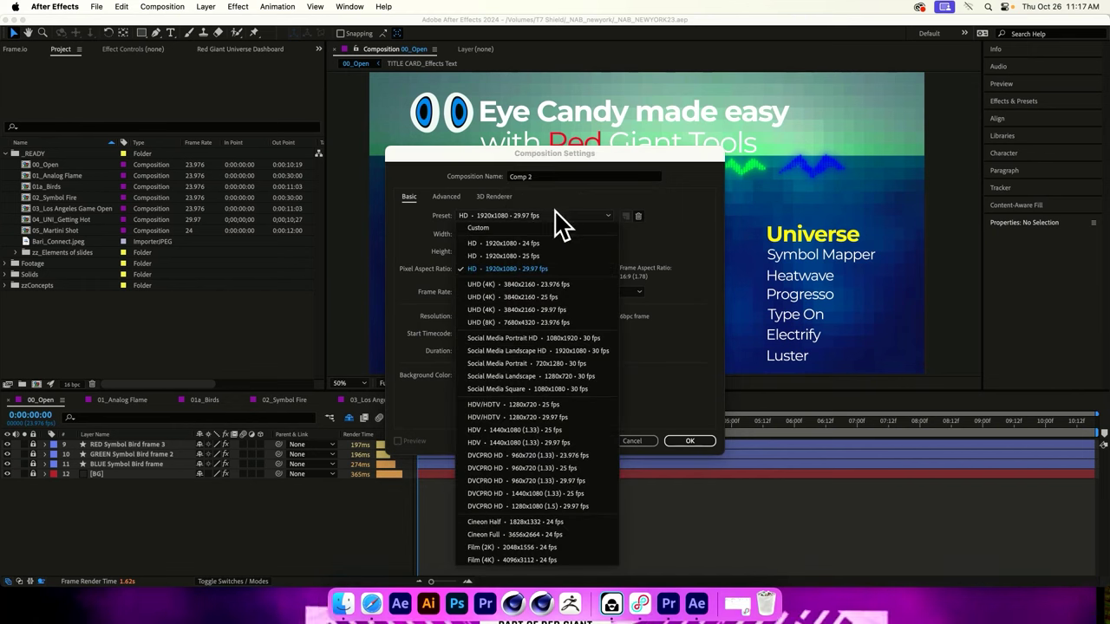
pyautogui.click(559, 284)
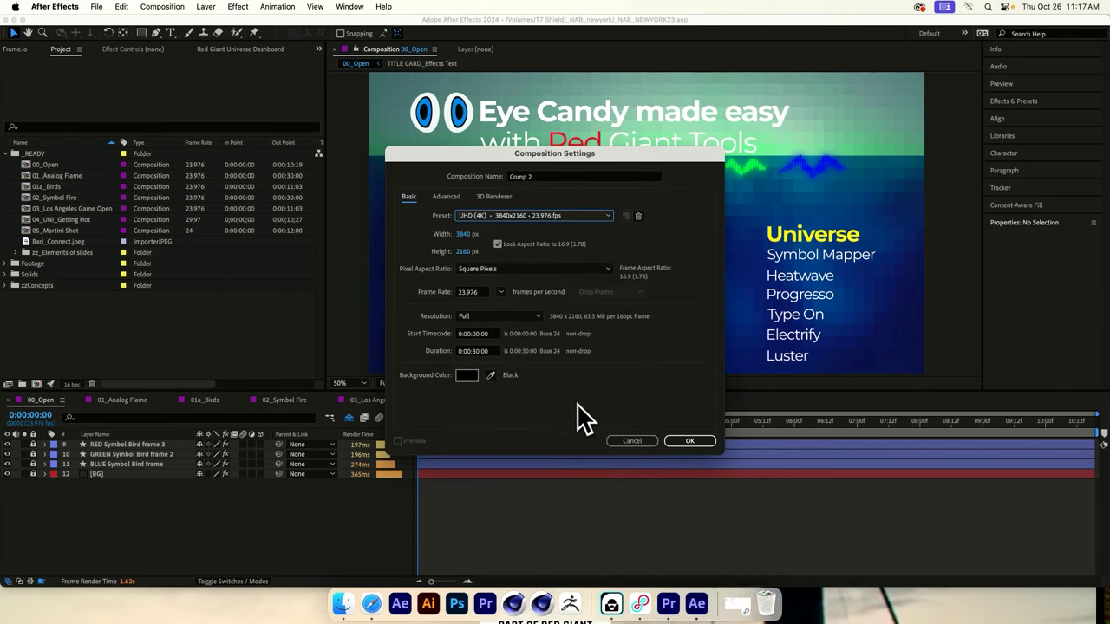
pyautogui.click(544, 179)
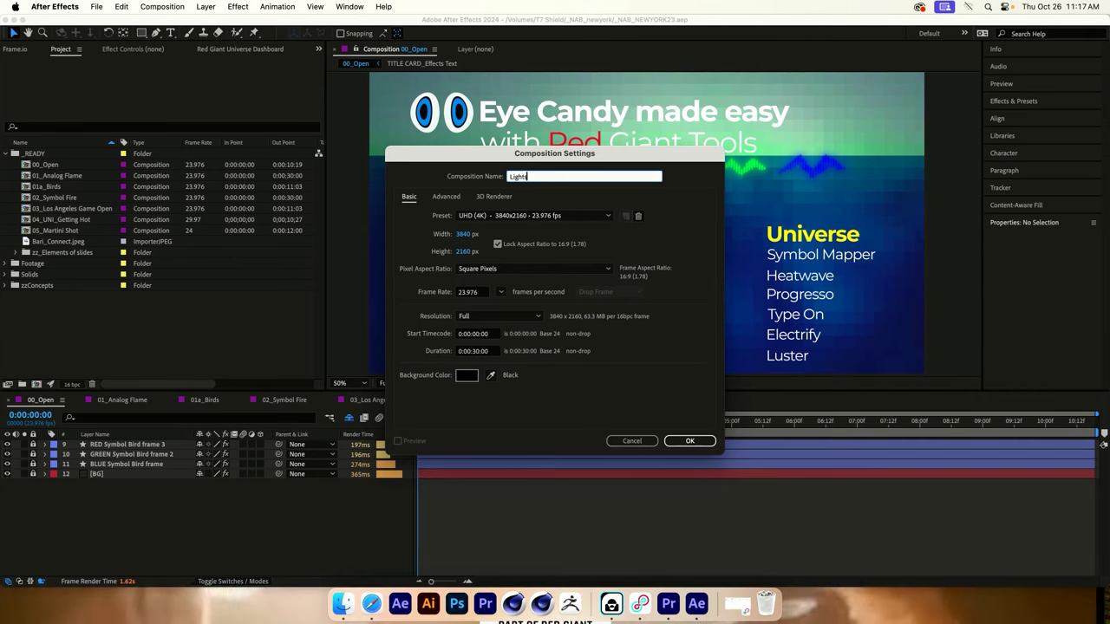
pyautogui.press('Return')
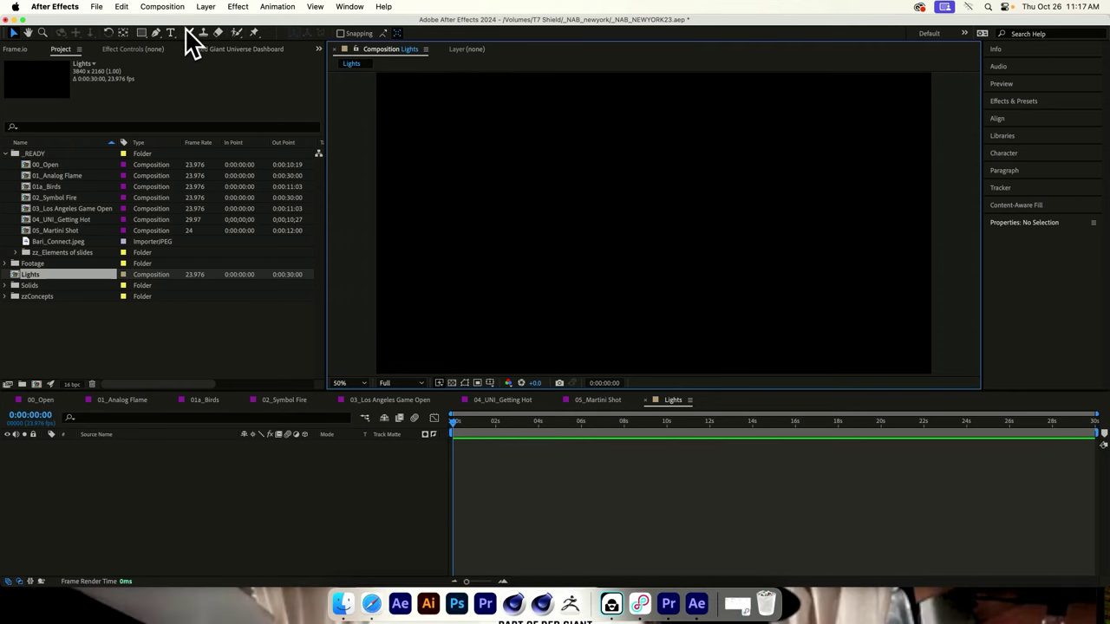
# Step: Draw a tall red rectangle and move it left of the comp centre
pyautogui.click(141, 33)
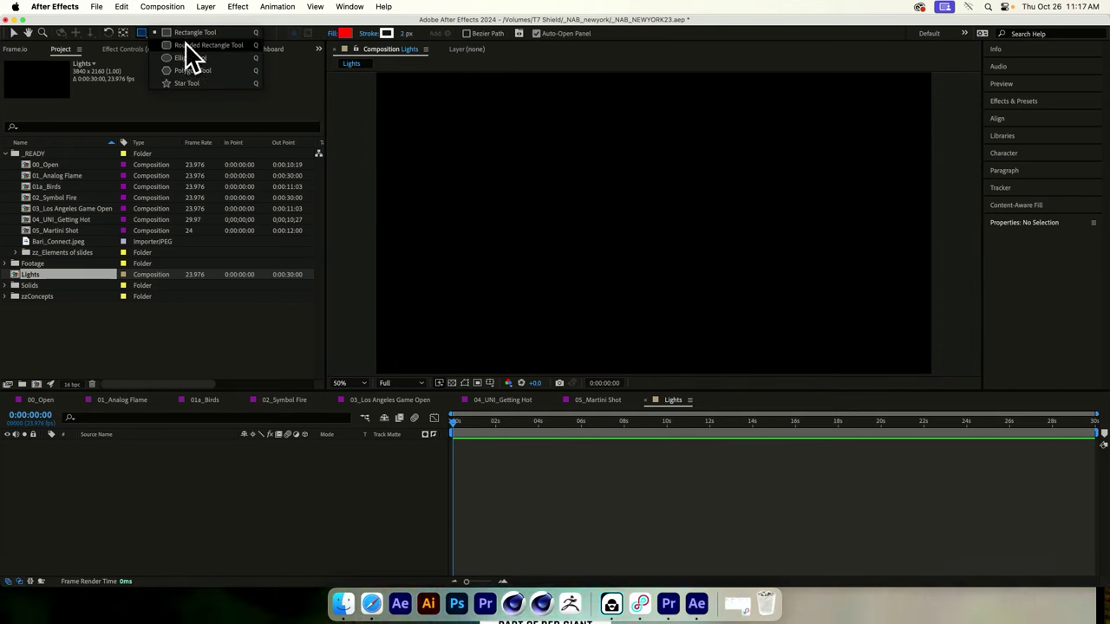
pyautogui.click(186, 83)
pyautogui.moveTo(582, 124)
pyautogui.mouseDown()
pyautogui.moveTo(592, 327)
pyautogui.moveTo(604, 353)
pyautogui.mouseUp()
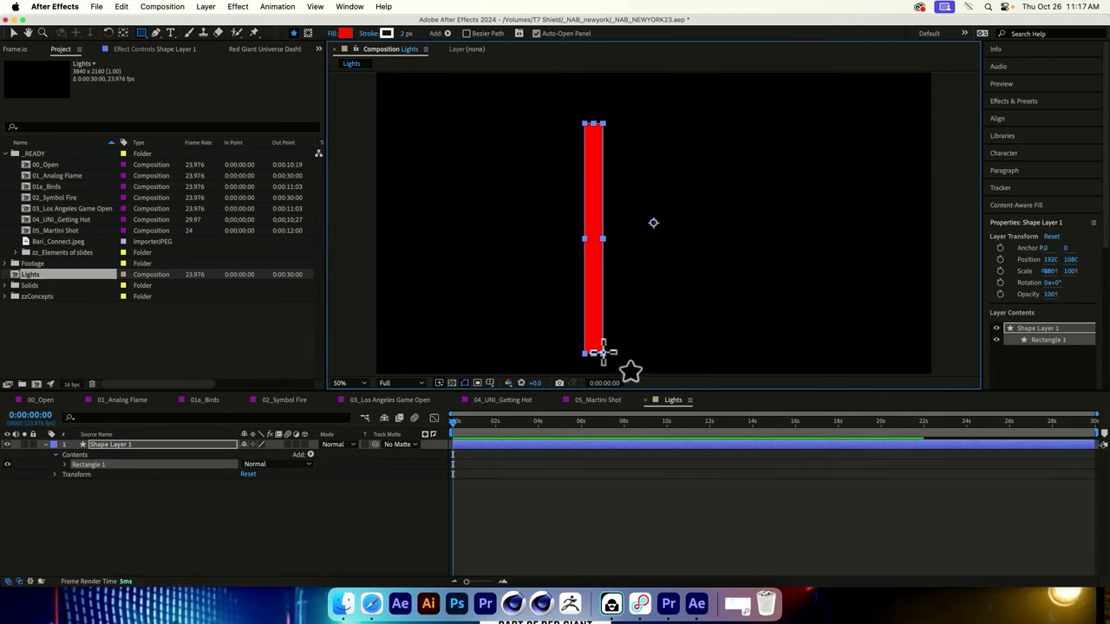
pyautogui.click(14, 33)
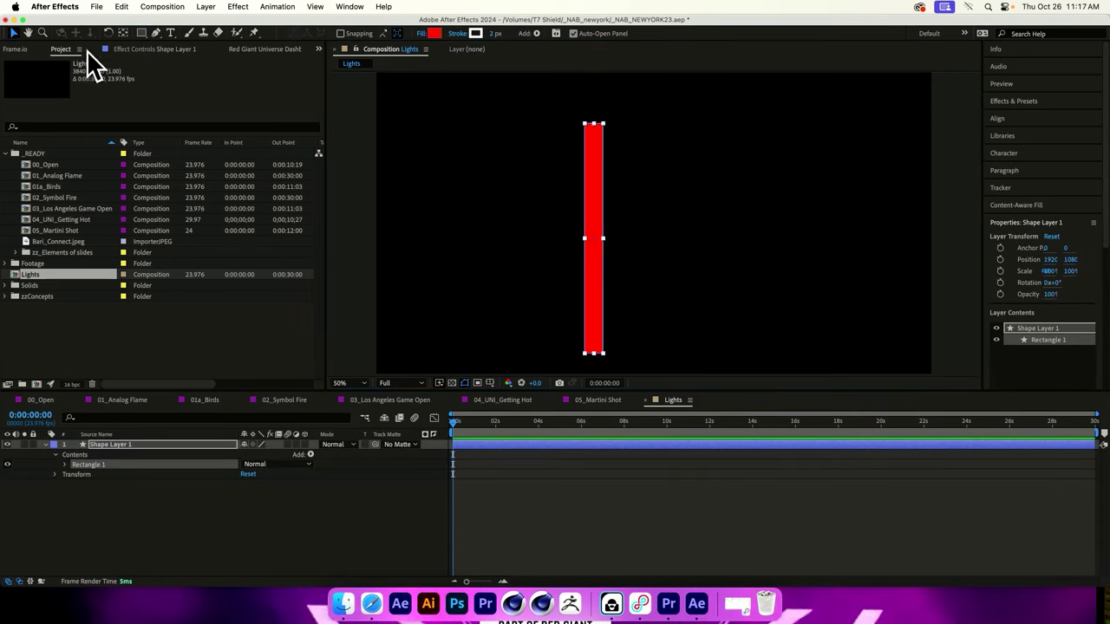
pyautogui.moveTo(589, 165); pyautogui.dragTo(483, 154)
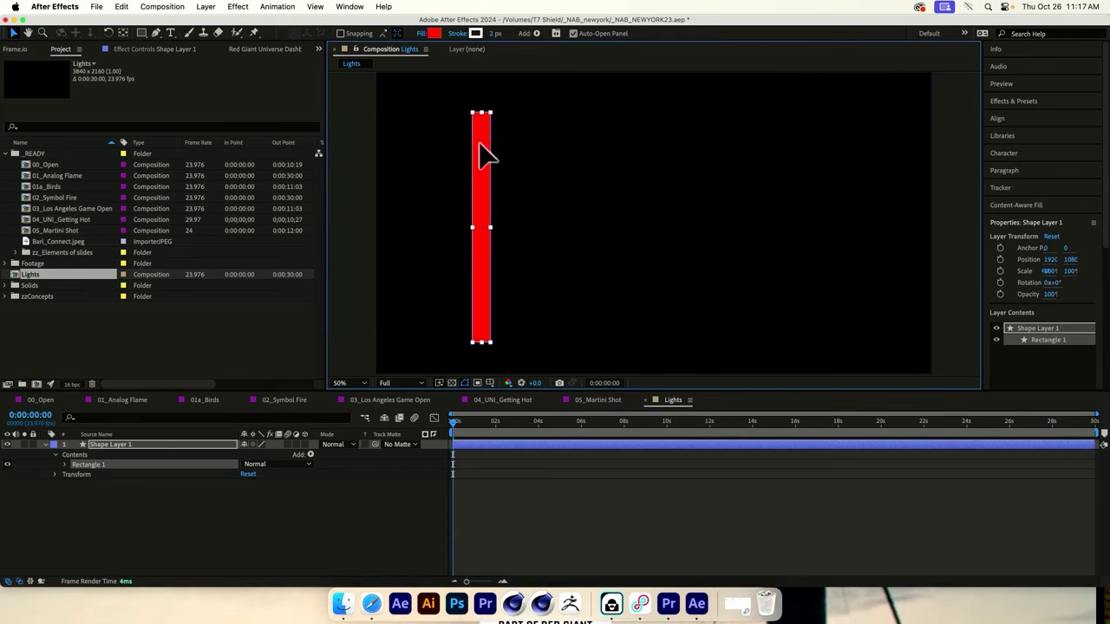
pyautogui.click(626, 172)
pyautogui.click(487, 191)
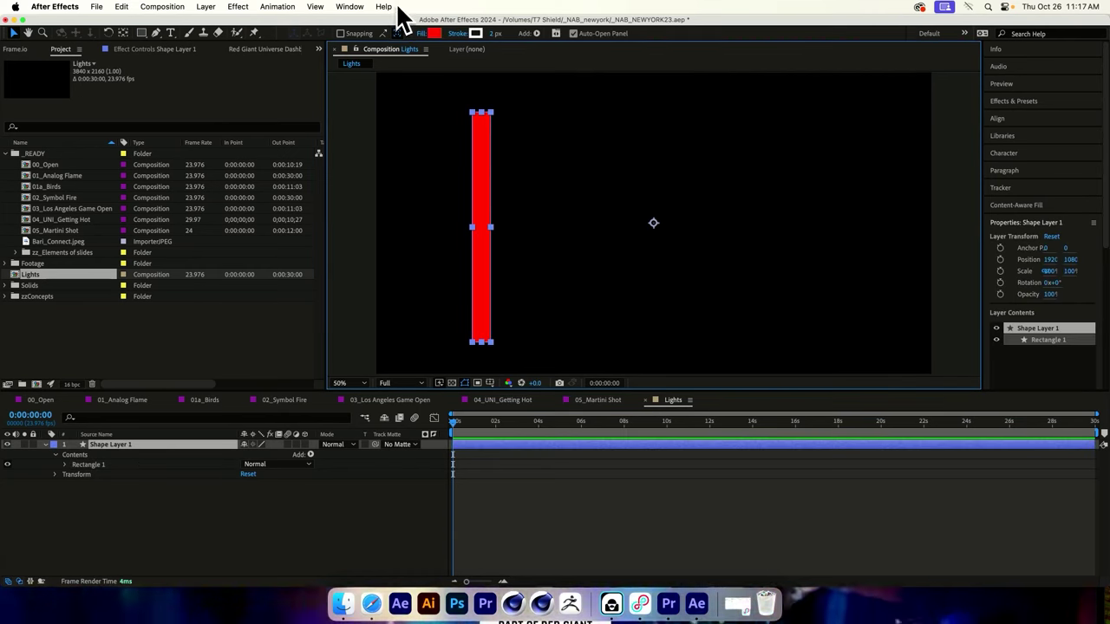
# Step: Give the red bar a Linear gradient stroke with 0 px width
pyautogui.keyDown('alt'); pyautogui.click(479, 33); pyautogui.keyUp('alt')
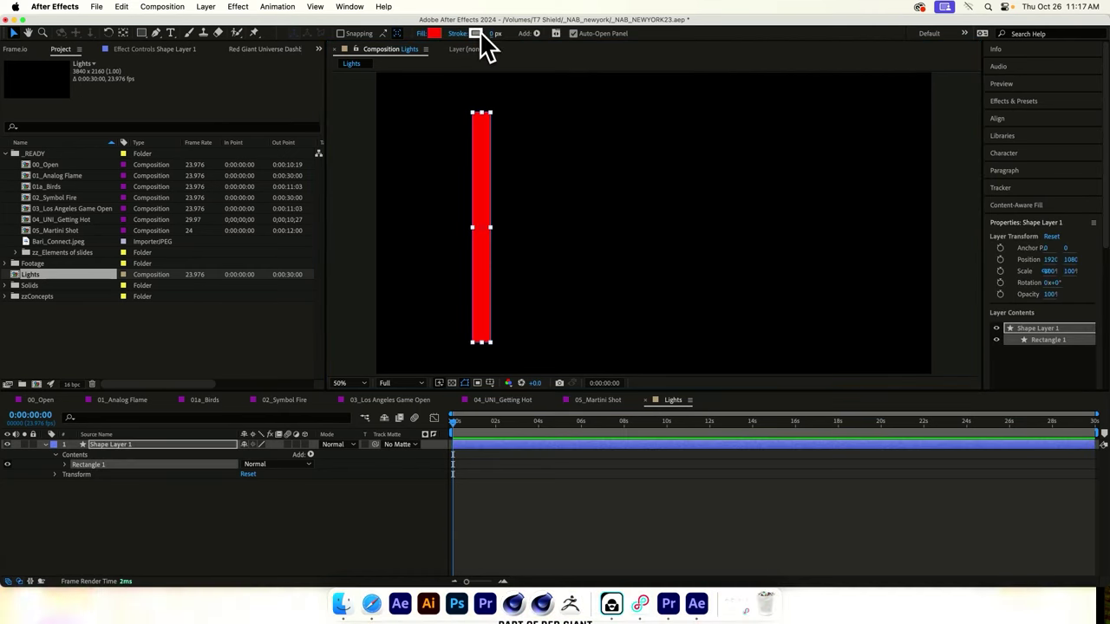
pyautogui.click(476, 33)
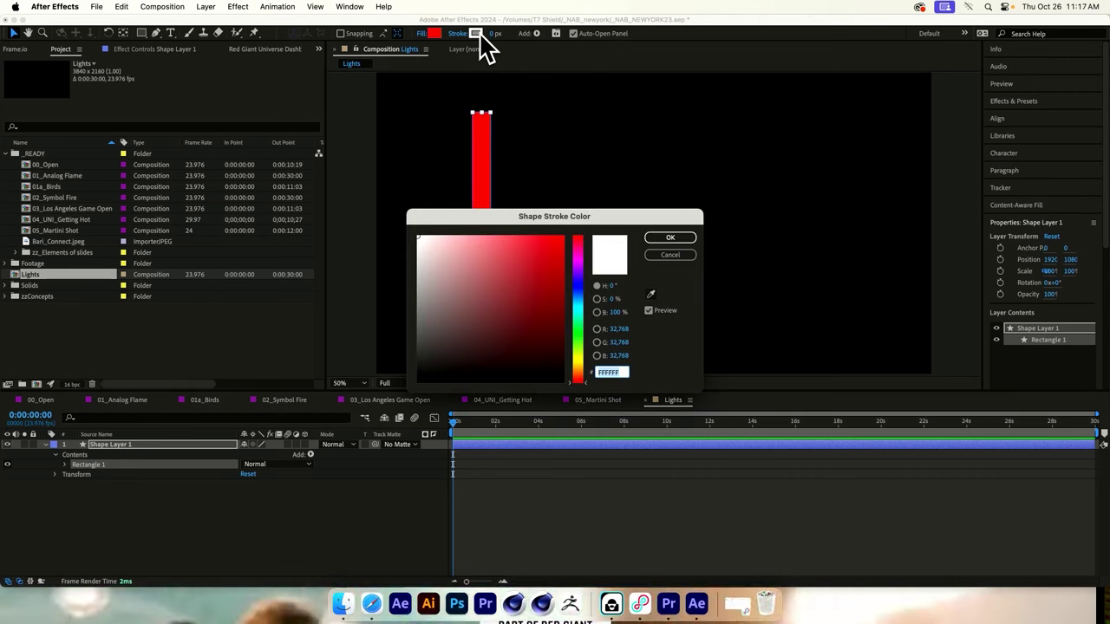
pyautogui.click(679, 255)
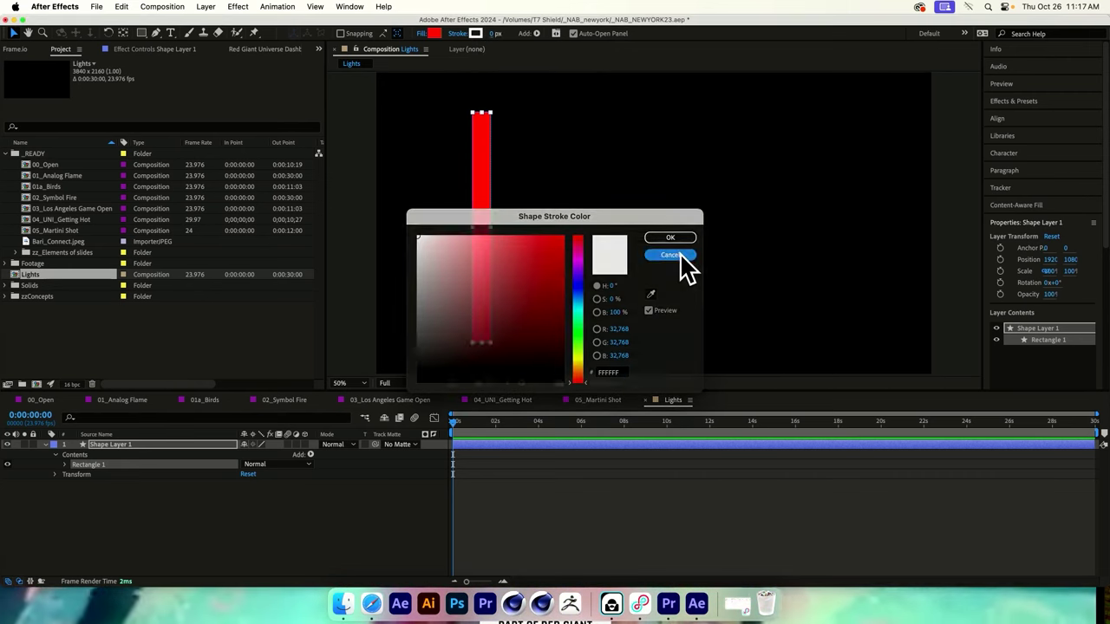
pyautogui.keyDown('alt'); pyautogui.click(476, 35); pyautogui.keyUp('alt')
pyautogui.keyDown('alt'); pyautogui.click(474, 34); pyautogui.keyUp('alt')
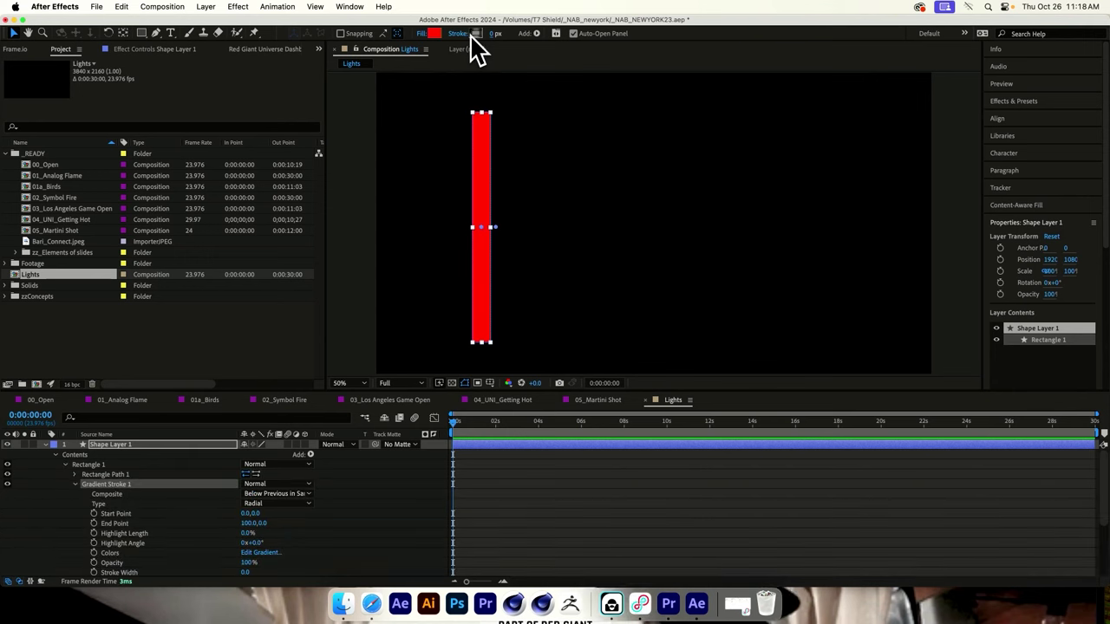
pyautogui.keyDown('alt'); pyautogui.click(473, 35); pyautogui.keyUp('alt')
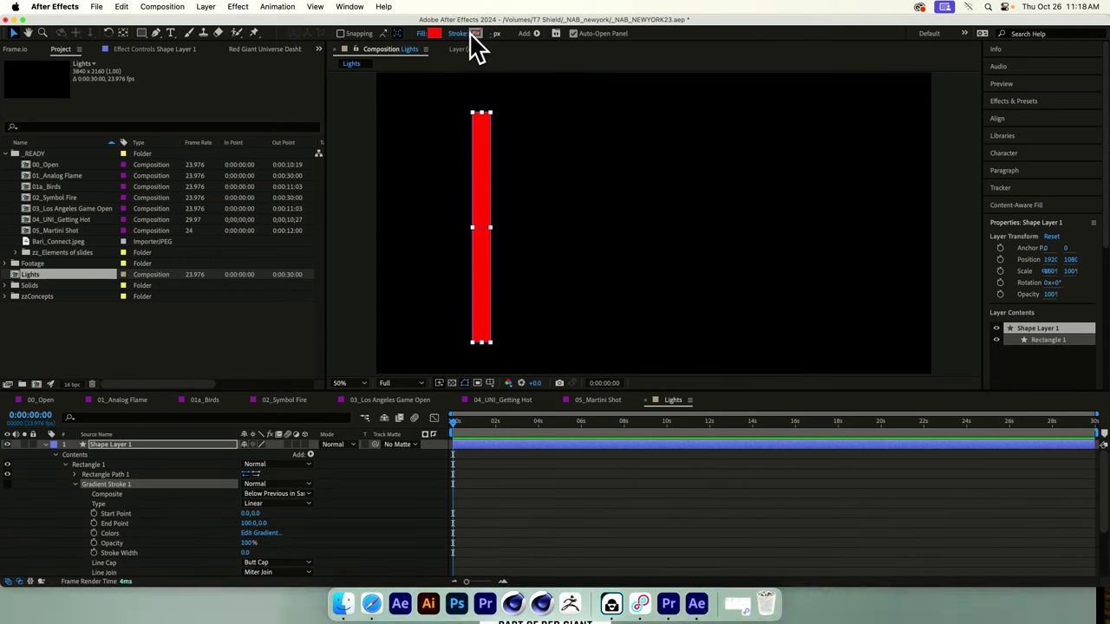
pyautogui.click(631, 157)
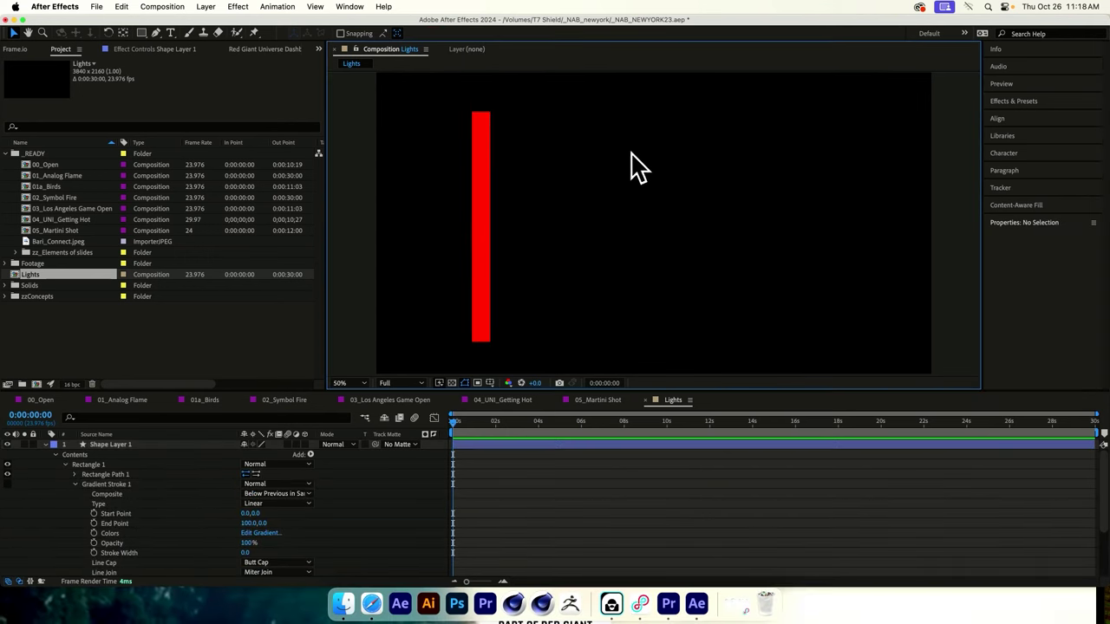
pyautogui.click(486, 163)
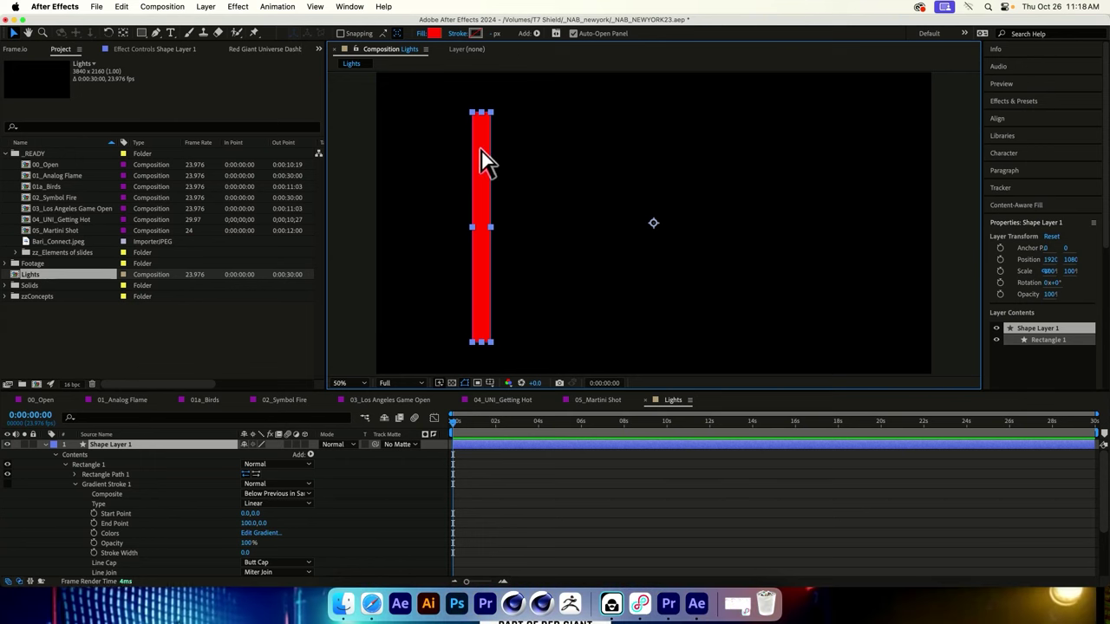
# Step: Duplicate the red bar, move the copy right and make its fill green
pyautogui.press('super+d')
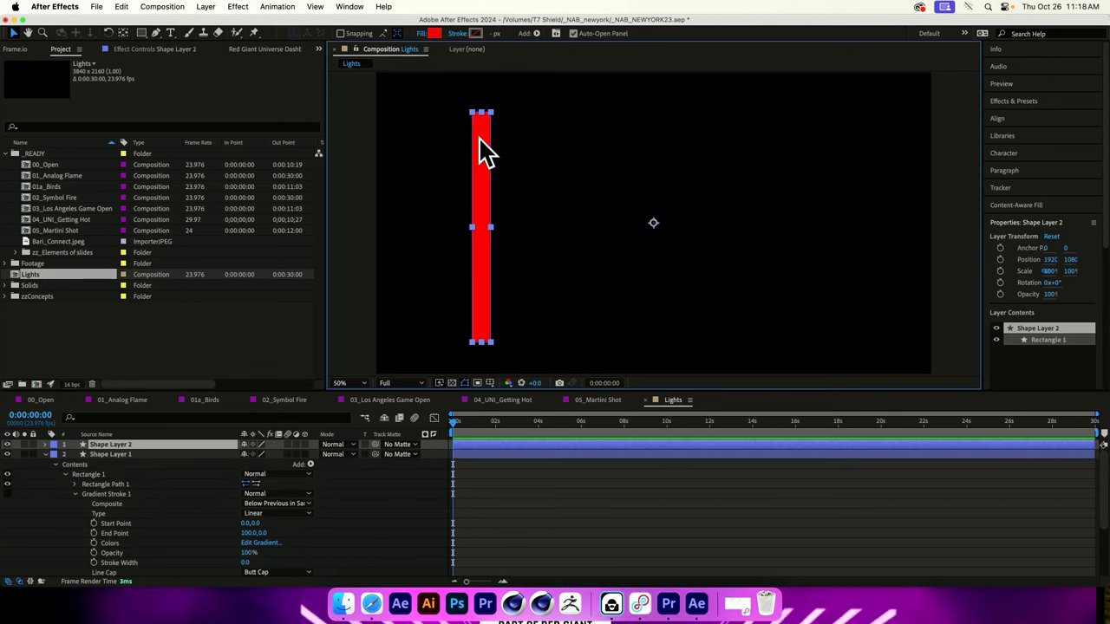
pyautogui.moveTo(486, 152); pyautogui.dragTo(537, 149)
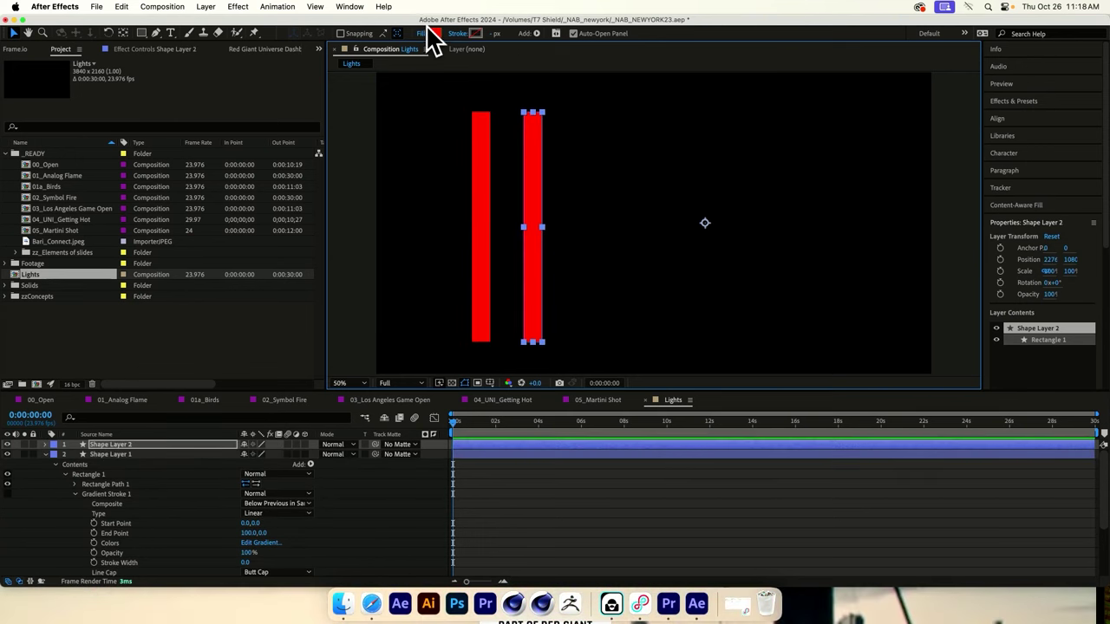
pyautogui.click(430, 33)
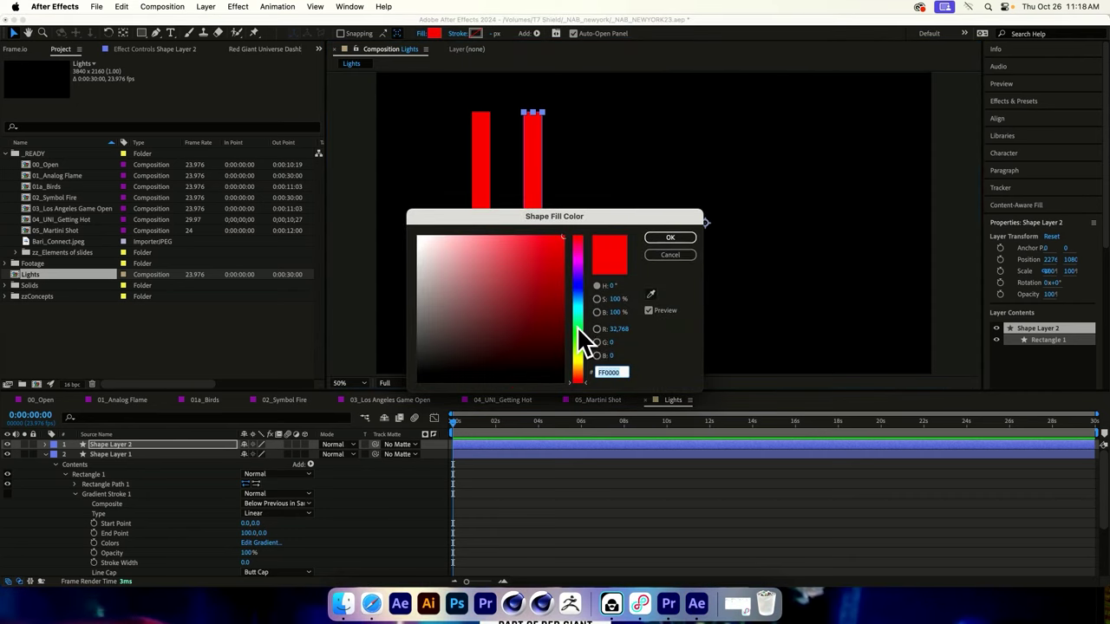
pyautogui.moveTo(579, 328); pyautogui.dragTo(578, 339)
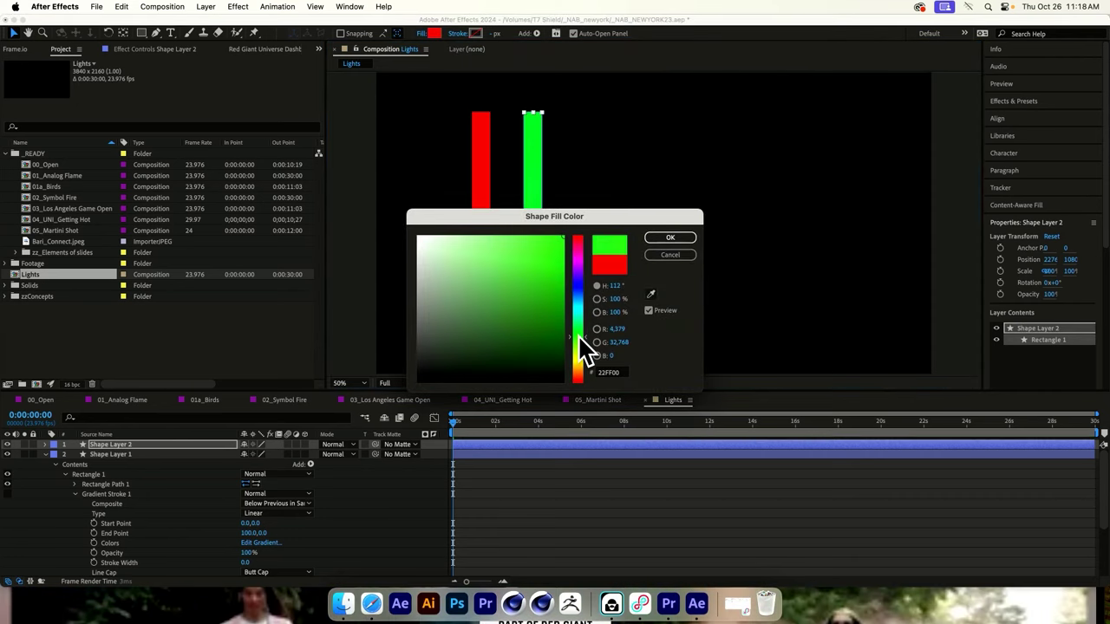
pyautogui.click(668, 243)
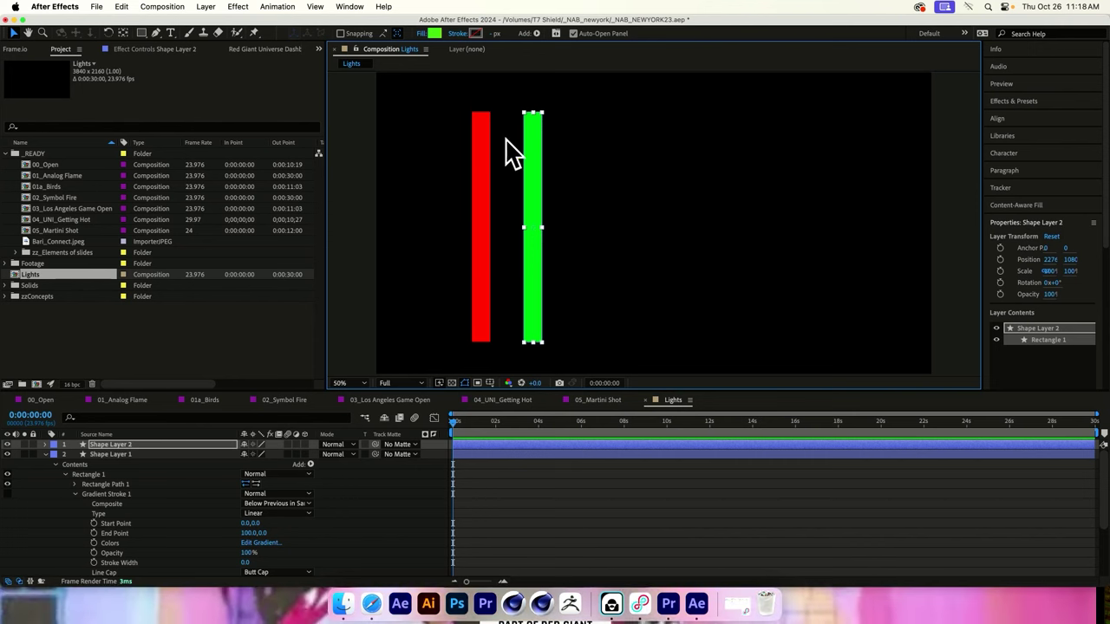
# Step: Add a blue copy further right, then select all three bars
pyautogui.press('super+d')
pyautogui.moveTo(528, 161); pyautogui.dragTo(590, 158)
pyautogui.click(434, 33)
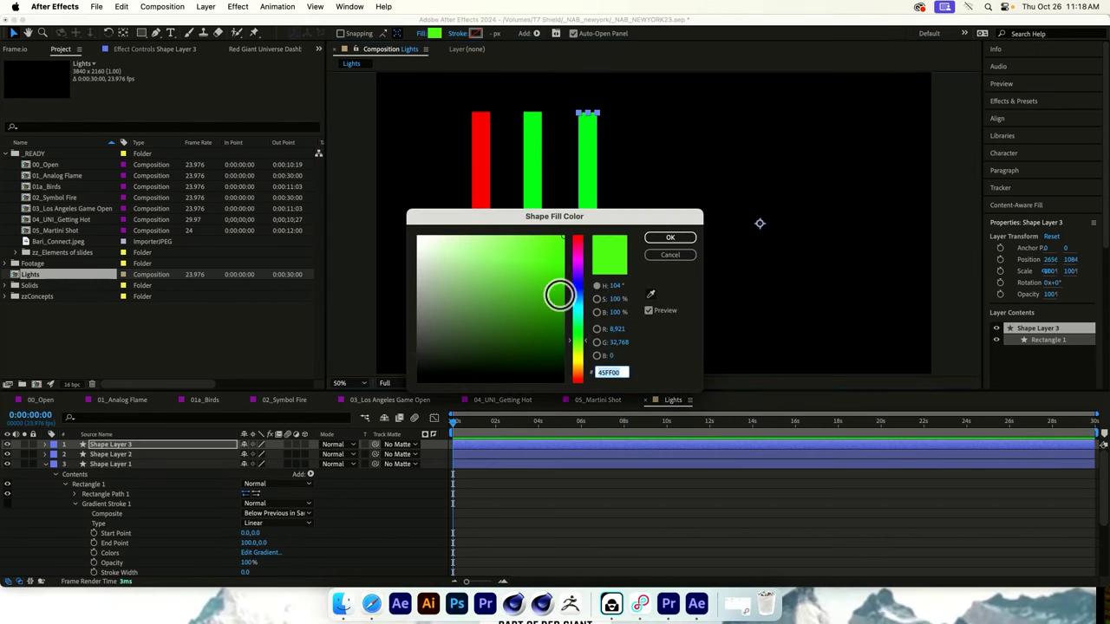
pyautogui.moveTo(580, 295); pyautogui.dragTo(578, 283)
pyautogui.click(671, 238)
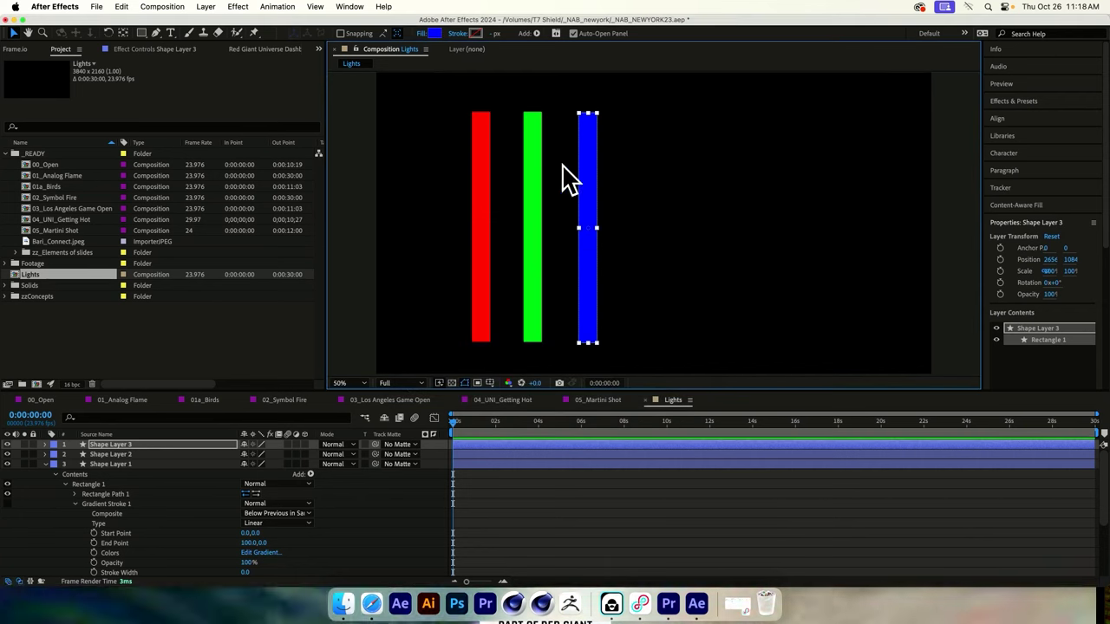
pyautogui.moveTo(587, 165); pyautogui.dragTo(579, 169)
pyautogui.press('super+z')
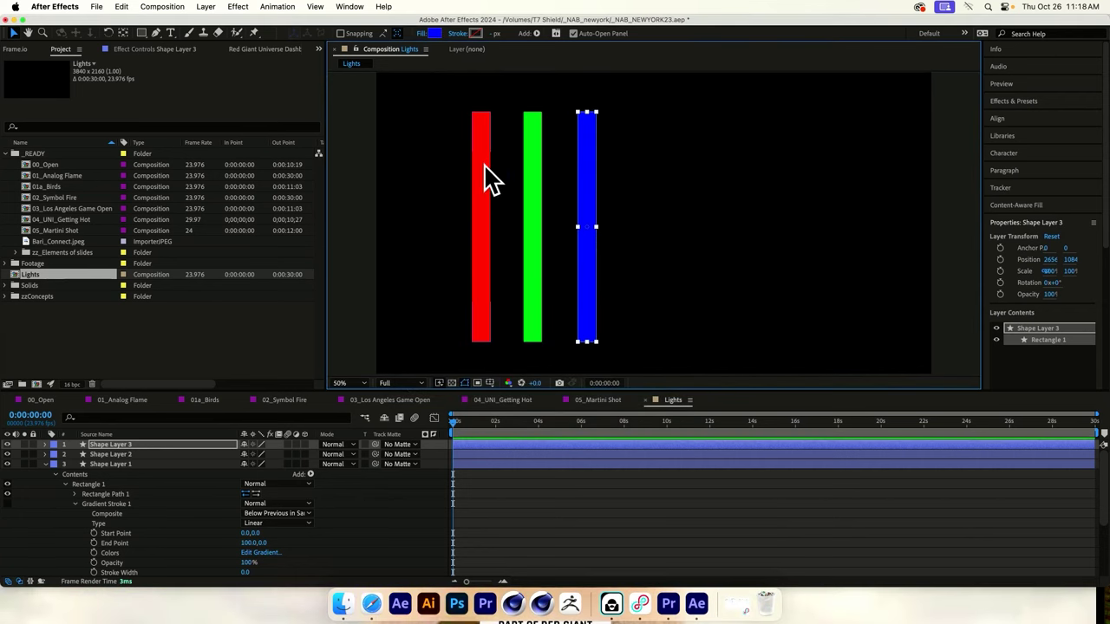
pyautogui.click(483, 179)
pyautogui.keyDown('shift'); pyautogui.click(535, 177); pyautogui.keyUp('shift')
pyautogui.keyDown('shift'); pyautogui.click(587, 178); pyautogui.keyUp('shift')
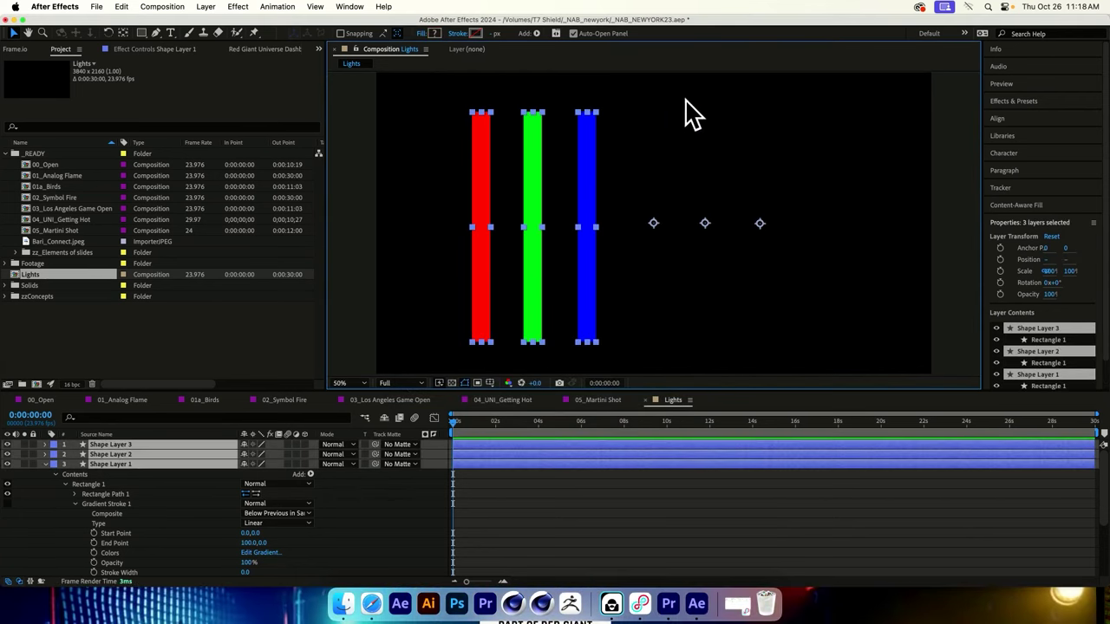
# Step: Distribute the red, green and blue bars evenly across the comp
pyautogui.click(1032, 120)
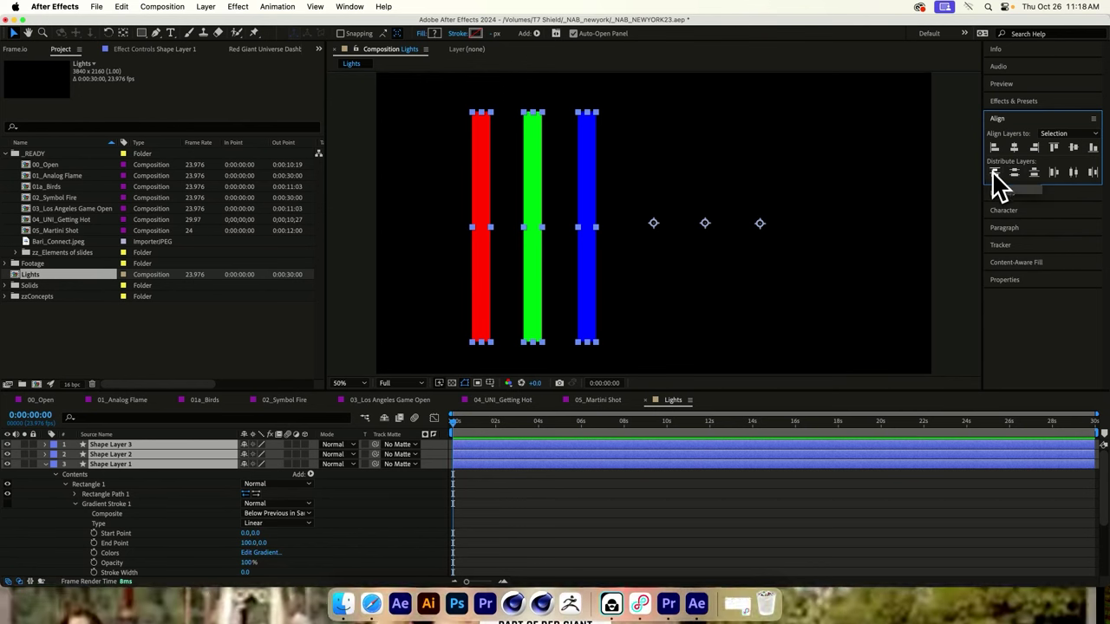
pyautogui.click(1075, 173)
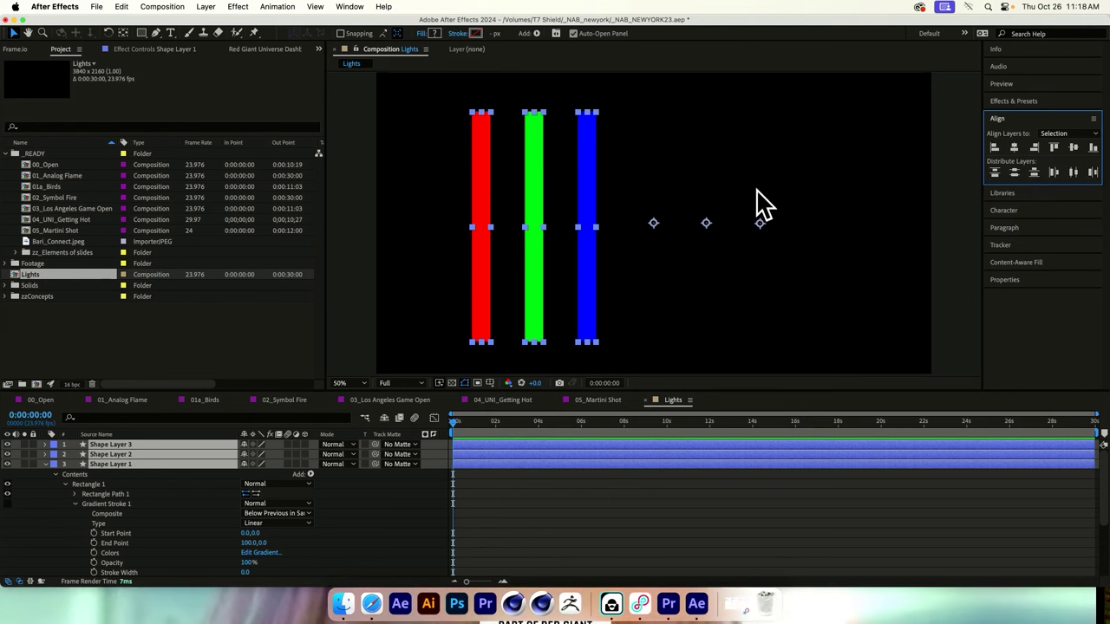
pyautogui.click(757, 119)
pyautogui.click(481, 167)
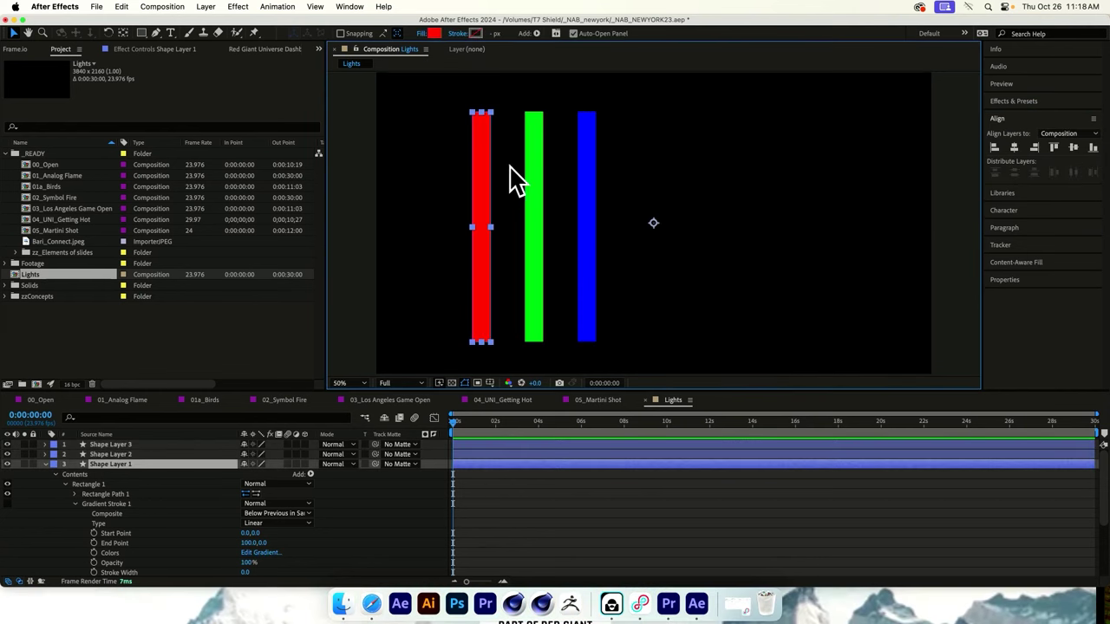
pyautogui.keyDown('shift'); pyautogui.click(530, 178); pyautogui.keyUp('shift')
pyautogui.keyDown('shift'); pyautogui.click(586, 180); pyautogui.keyUp('shift')
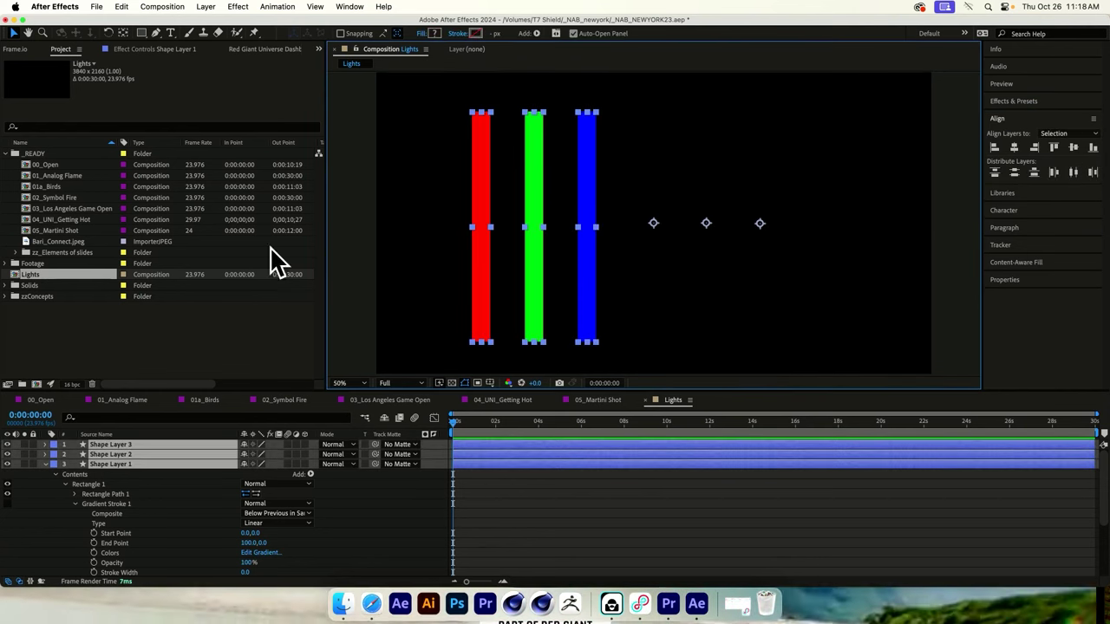
pyautogui.click(45, 466)
pyautogui.click(122, 518)
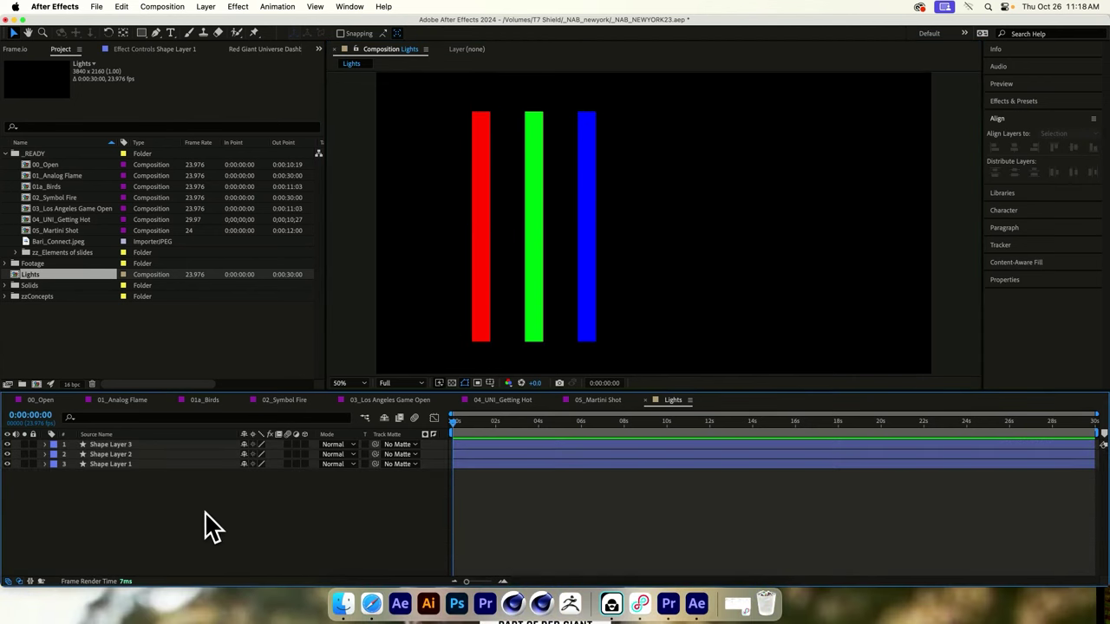
# Step: Rename the shape layers Blue, Green and Red to match their bar colours
pyautogui.click(137, 445)
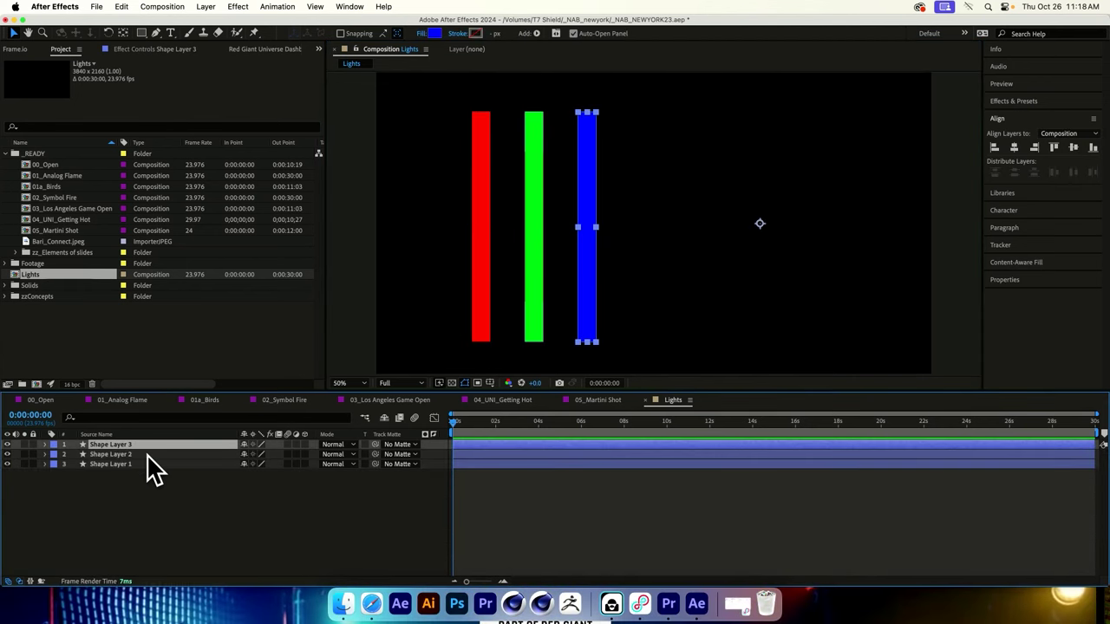
pyautogui.press('Return')
pyautogui.write('Blue')
pyautogui.press('Return')
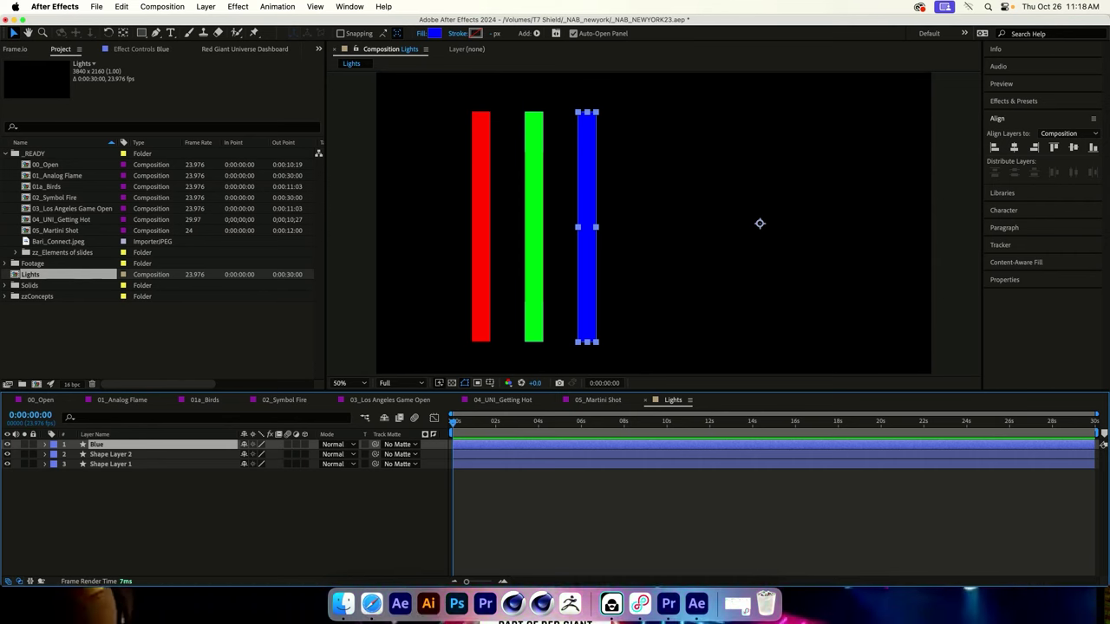
pyautogui.click(107, 455)
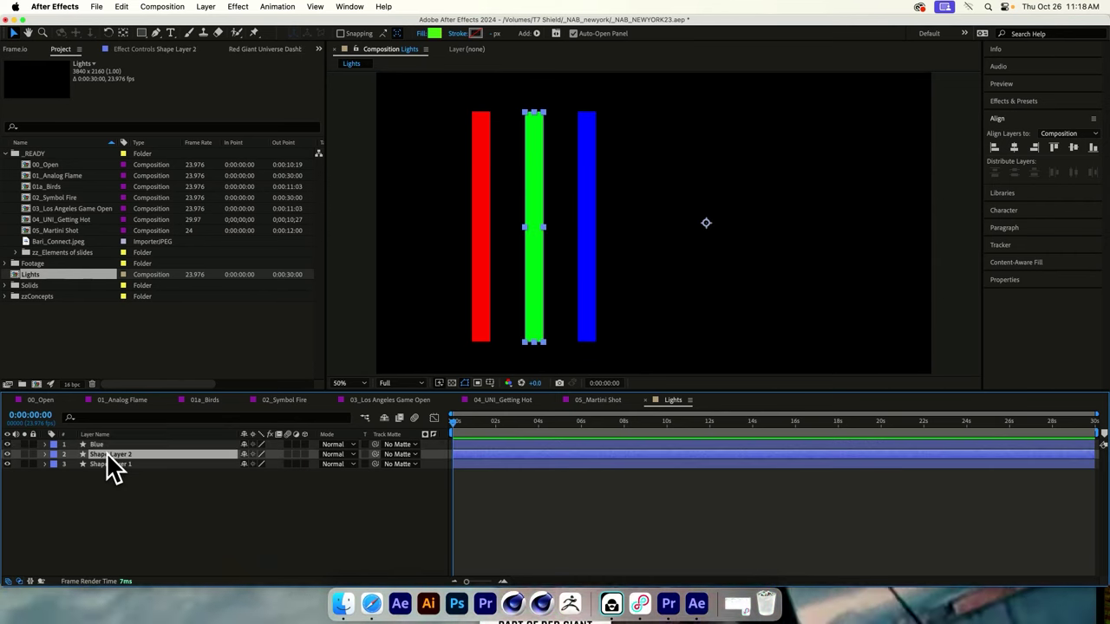
pyautogui.press('Return')
pyautogui.write('Green')
pyautogui.press('Return')
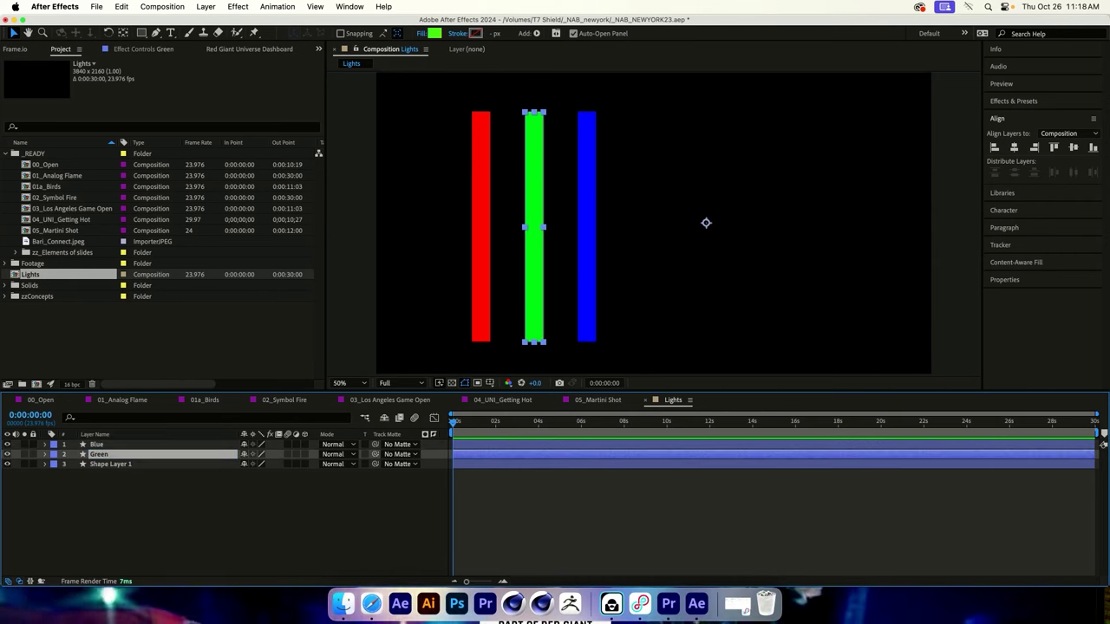
pyautogui.click(113, 468)
pyautogui.press('Return')
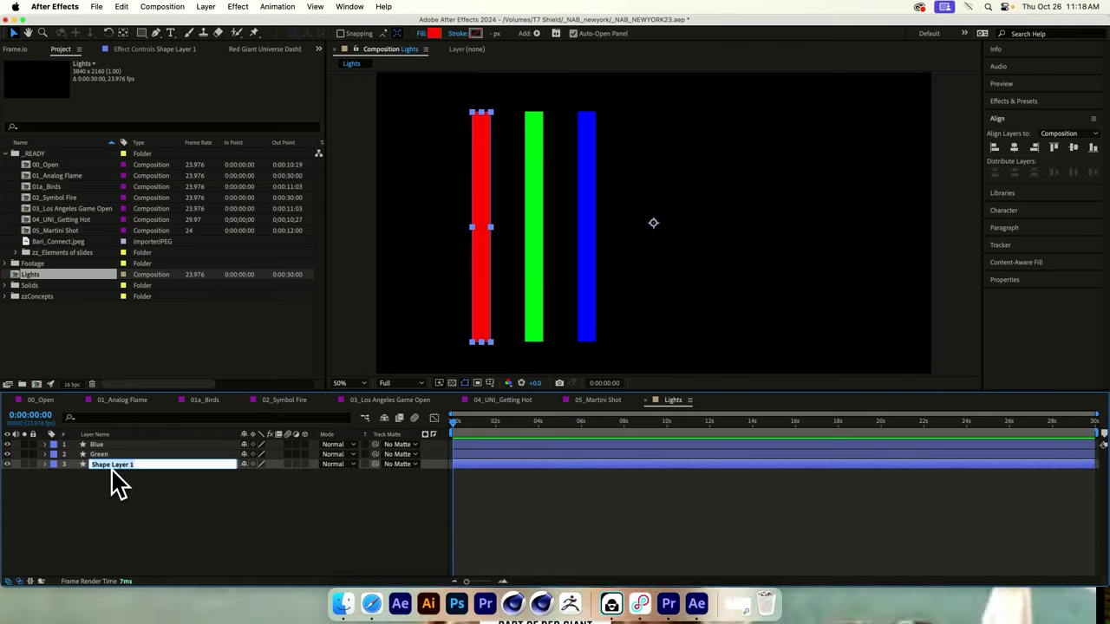
pyautogui.write('Red')
pyautogui.press('Return')
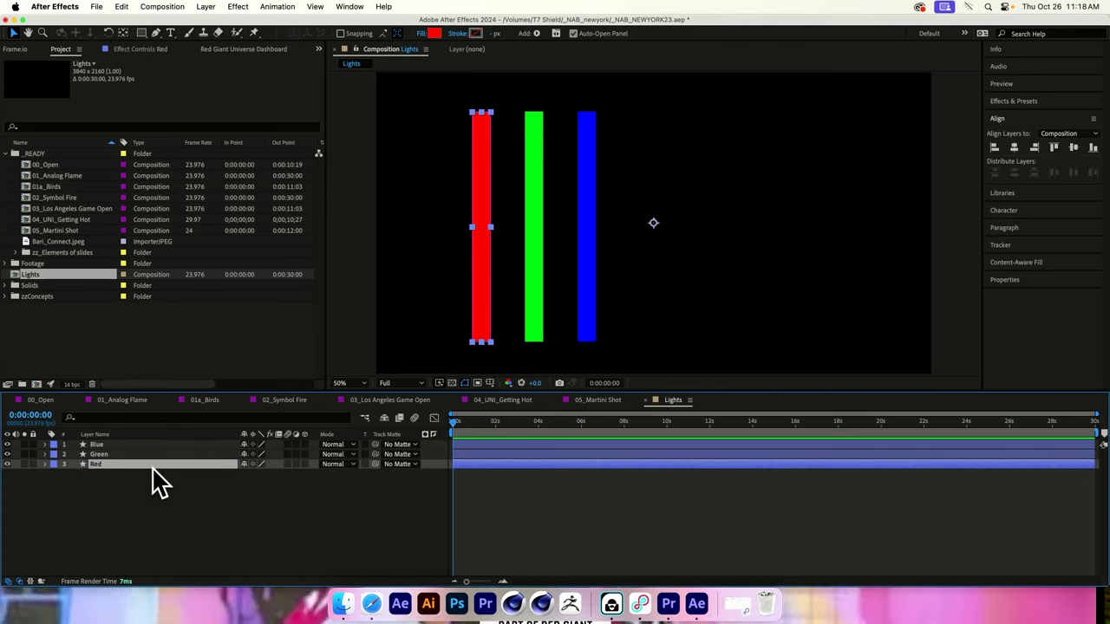
pyautogui.click(142, 546)
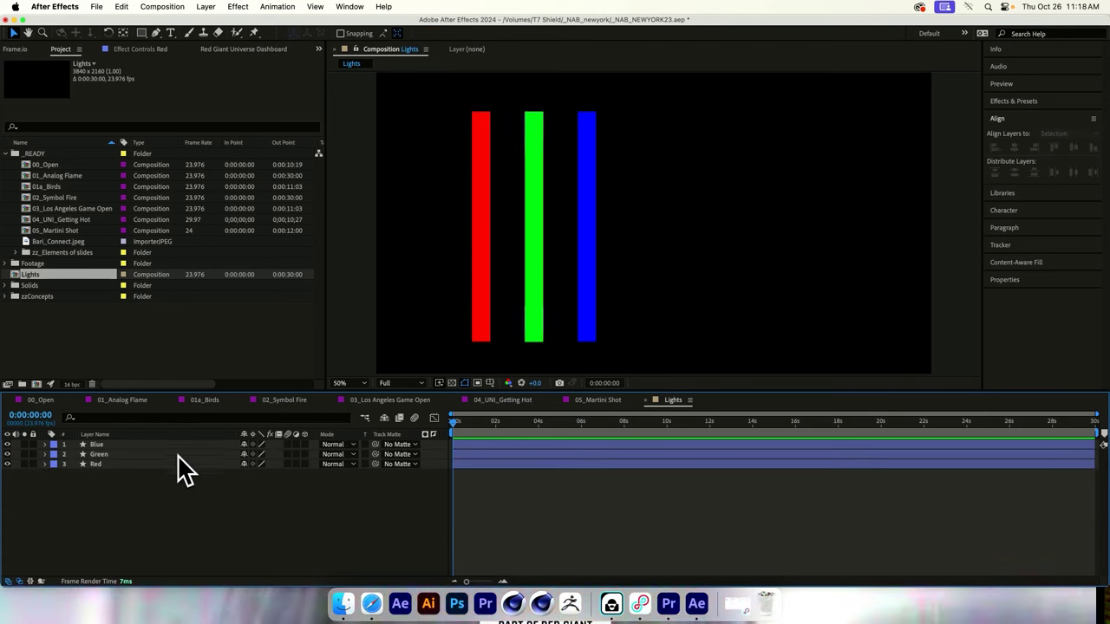
# Step: Add a new adjustment layer to the comp and name it Glow
pyautogui.rightClick(160, 489)
pyautogui.moveTo(248, 436)
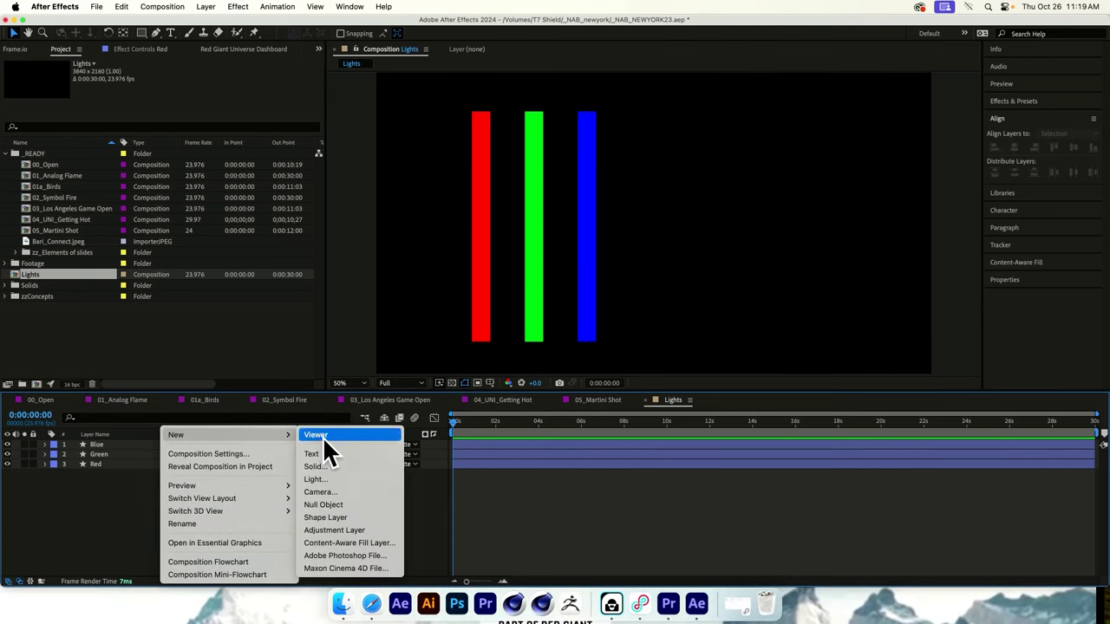
pyautogui.click(345, 530)
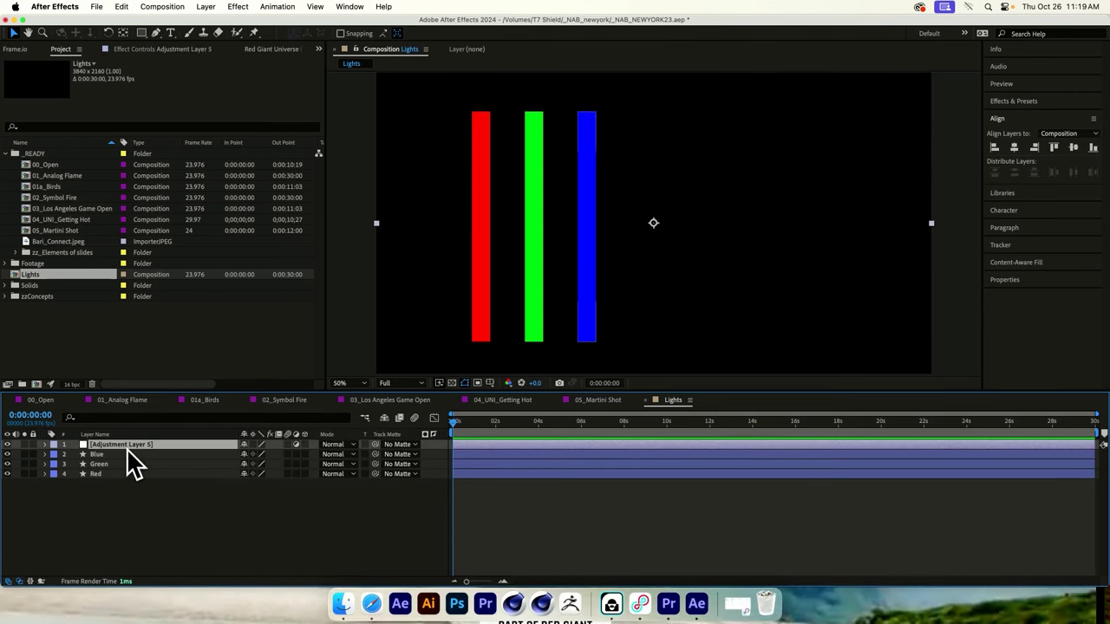
pyautogui.press('Return')
pyautogui.write('c')
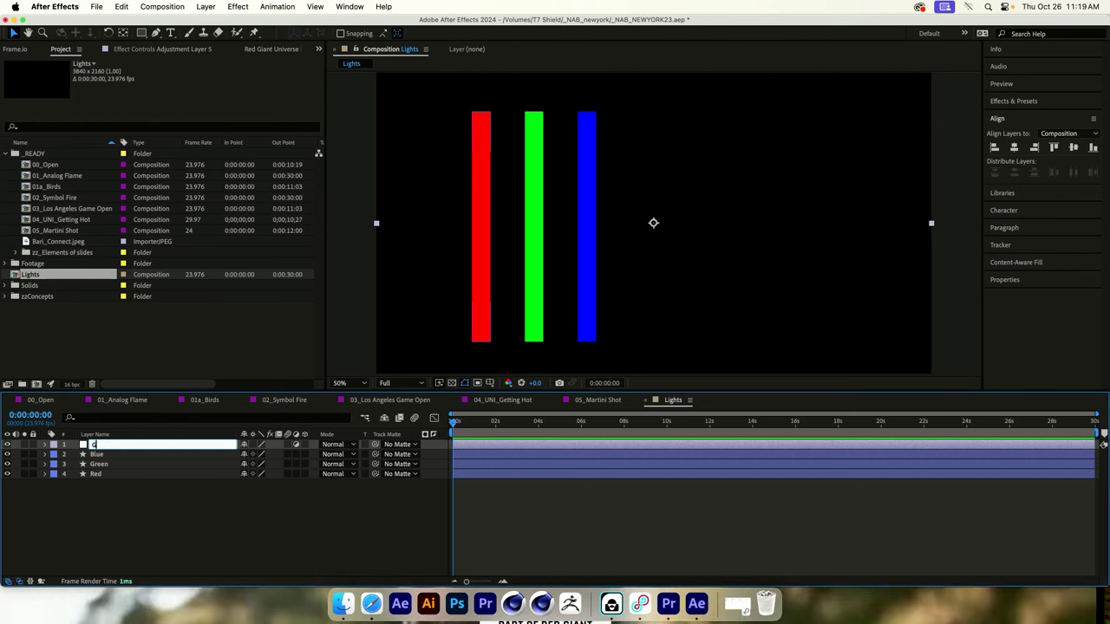
pyautogui.write('low')
pyautogui.press('Return')
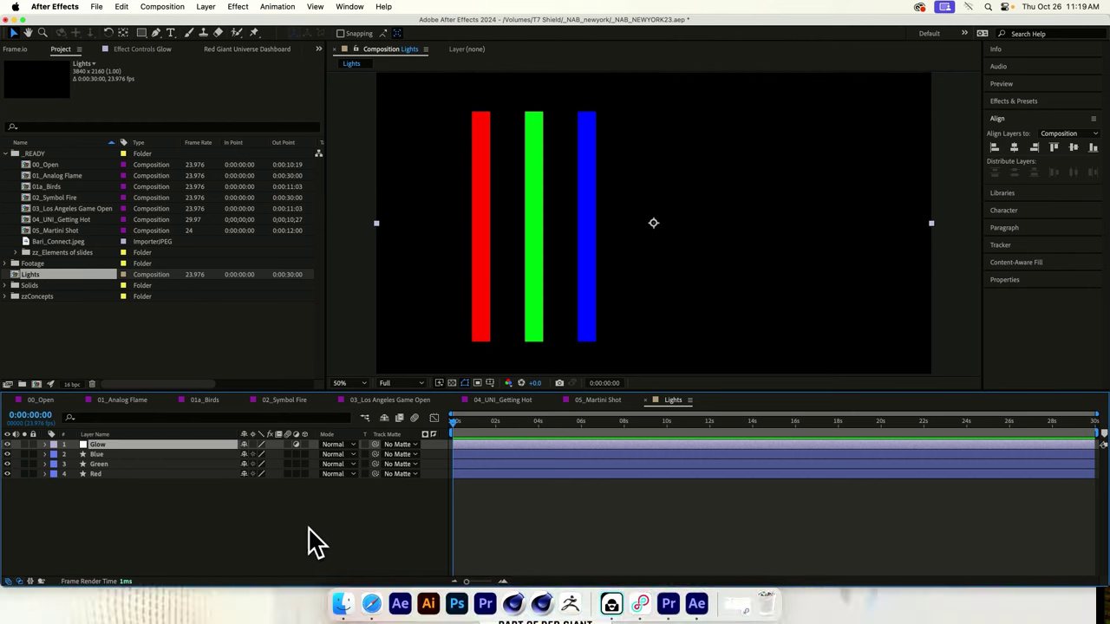
pyautogui.click(310, 541)
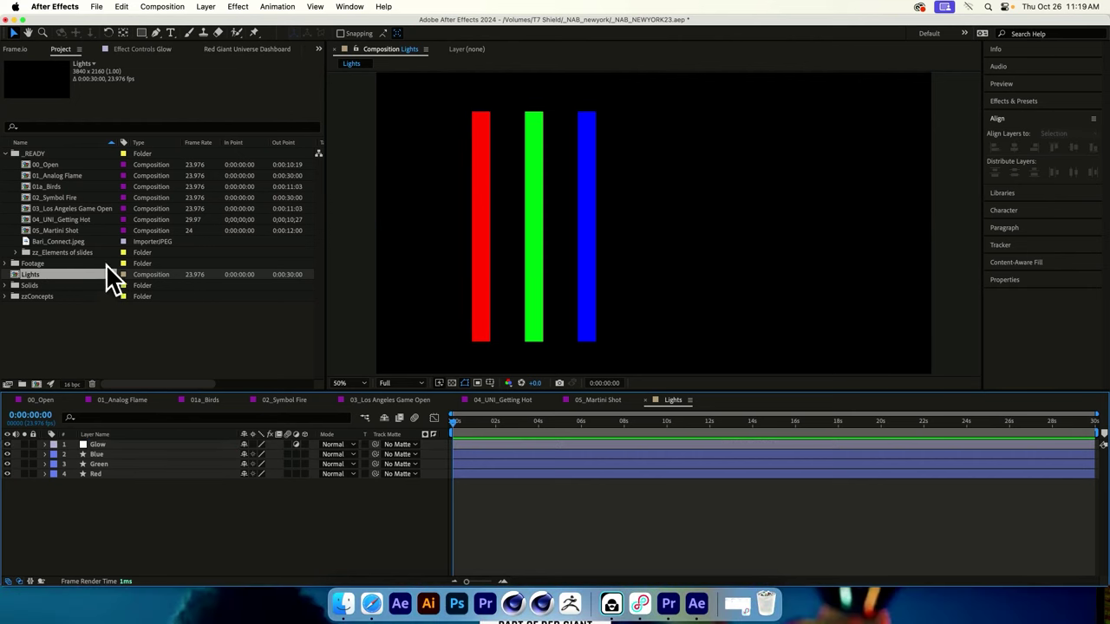
# Step: Find Optical Glow by searching 'optical' and apply it to the Glow layer
pyautogui.click(1031, 102)
pyautogui.click(1023, 118)
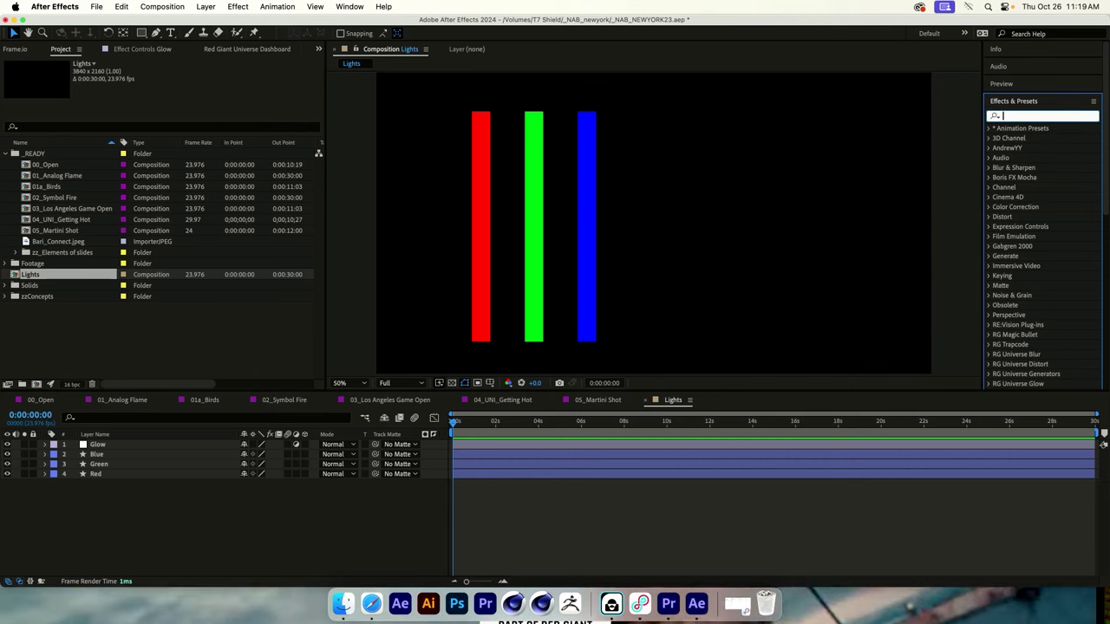
pyautogui.write('optical')
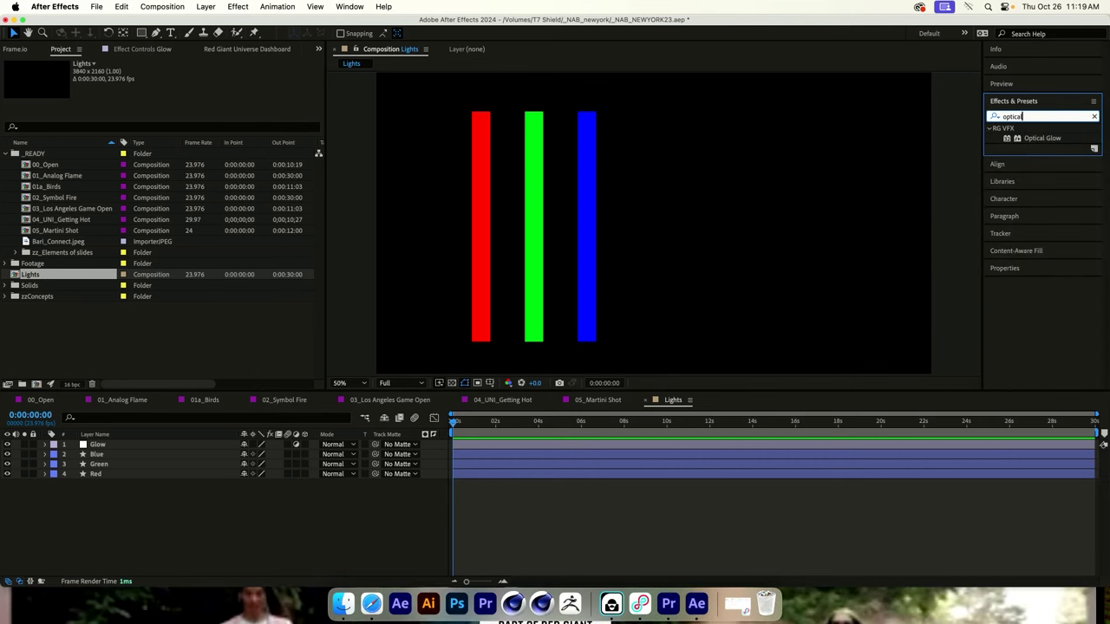
pyautogui.moveTo(1043, 139); pyautogui.dragTo(95, 444)
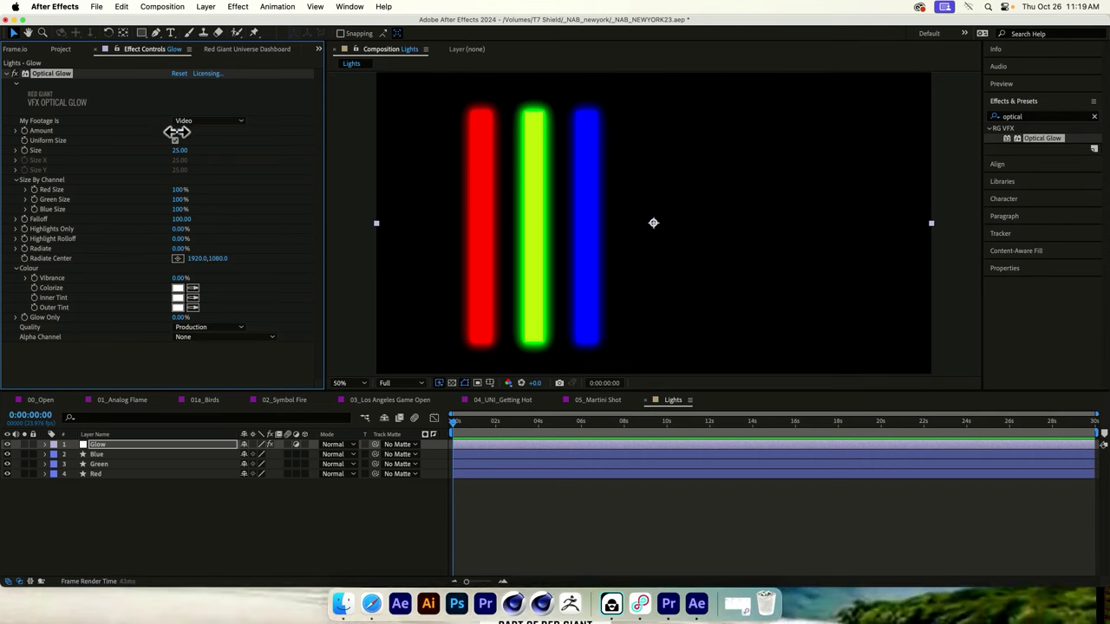
# Step: Lower the Optical Glow Amount to 7 and view the bars at 100% zoom
pyautogui.moveTo(176, 132); pyautogui.dragTo(236, 154)
pyautogui.press('.')
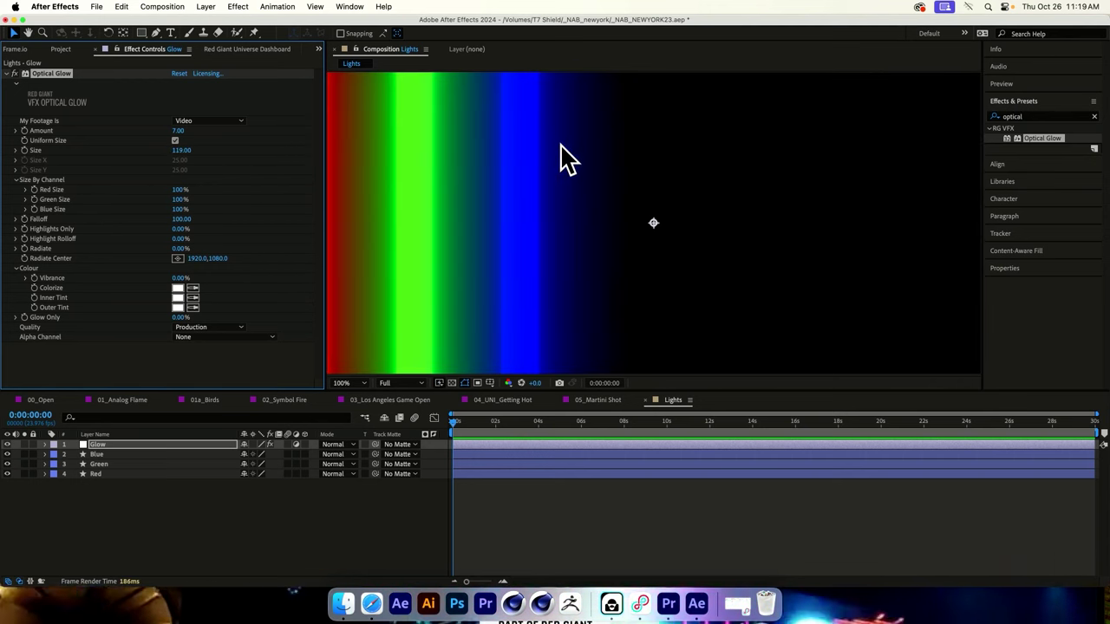
pyautogui.moveTo(481, 185); pyautogui.dragTo(632, 213)
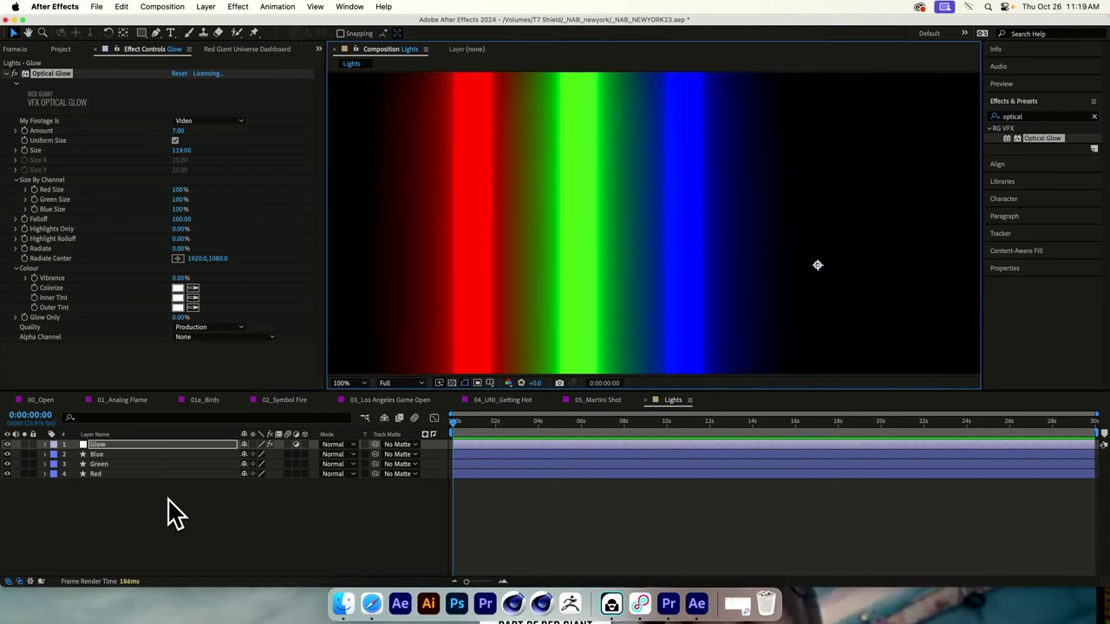
# Step: Nudge the Blue bar three steps right and the Green bar one step right
pyautogui.click(168, 454)
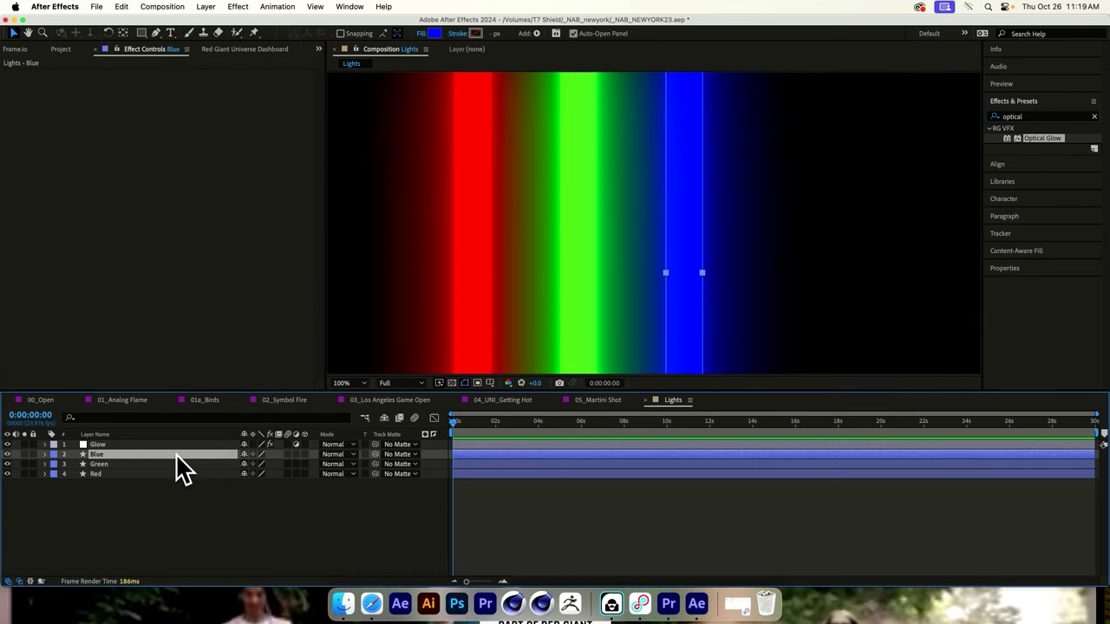
pyautogui.hotkey('shift', 'Right')
pyautogui.hotkey('shift', 'Right')
pyautogui.hotkey('shift', 'Right')
pyautogui.hotkey('shift', 'Right')
pyautogui.hotkey('shift', 'Right')
pyautogui.hotkey('shift', 'Right')
pyautogui.hotkey('shift', 'Right')
pyautogui.hotkey('shift', 'Right')
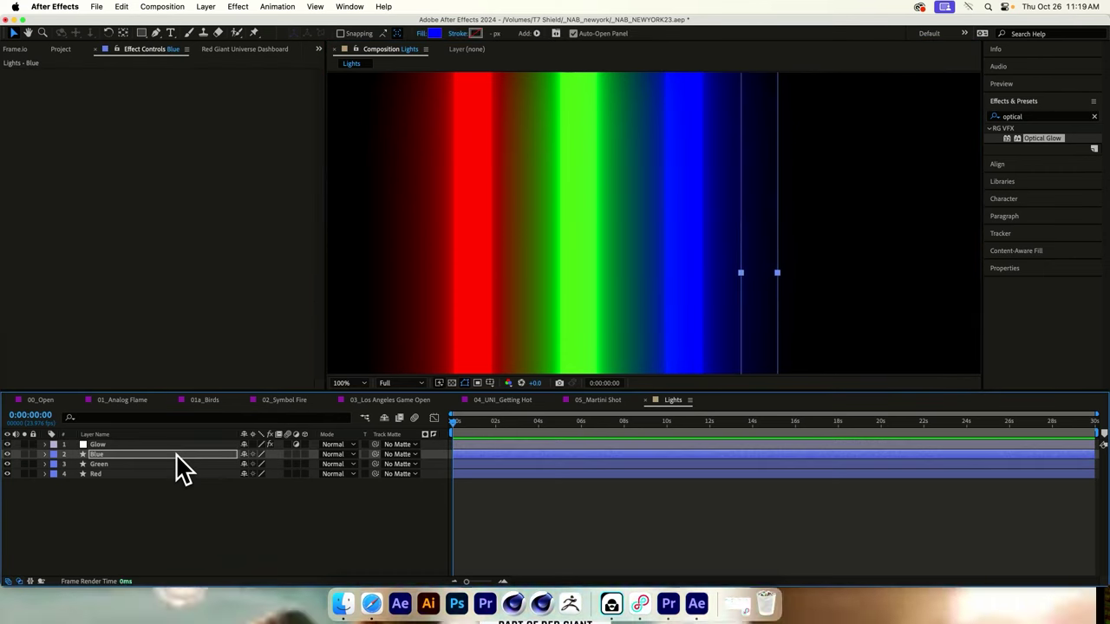
pyautogui.hotkey('shift', 'Right')
pyautogui.hotkey('shift', 'Right')
pyautogui.hotkey('shift', 'Right')
pyautogui.hotkey('shift', 'Right')
pyautogui.hotkey('shift', 'Right')
pyautogui.hotkey('shift', 'Right')
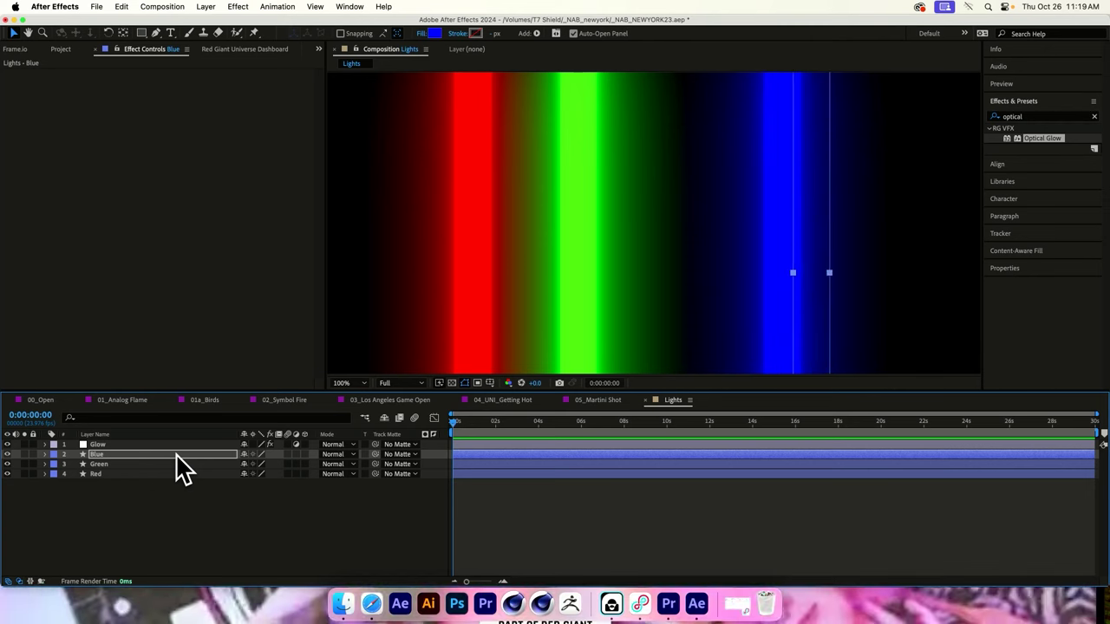
pyautogui.hotkey('shift', 'Right')
pyautogui.hotkey('shift', 'Right')
pyautogui.hotkey('shift', 'Right')
pyautogui.hotkey('shift', 'Right')
pyautogui.hotkey('shift', 'Right')
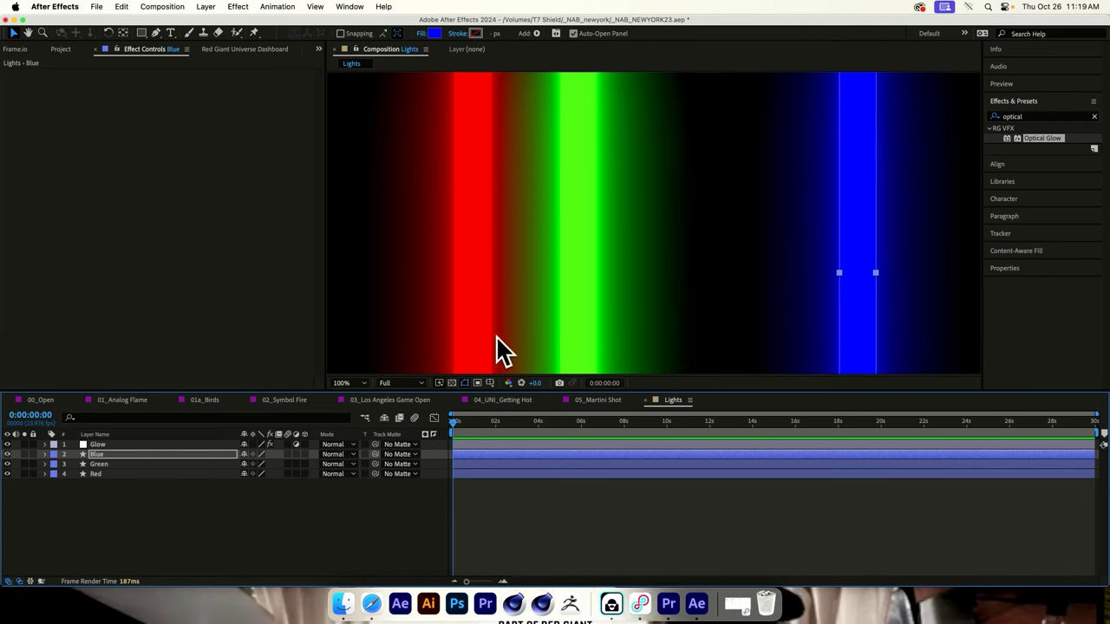
pyautogui.click(154, 464)
pyautogui.hotkey('shift', 'Right')
pyautogui.hotkey('shift', 'Right')
pyautogui.hotkey('shift', 'Right')
pyautogui.hotkey('shift', 'Right')
pyautogui.hotkey('shift', 'Right')
pyautogui.hotkey('shift', 'Right')
pyautogui.hotkey('shift', 'Right')
pyautogui.hotkey('shift', 'Right')
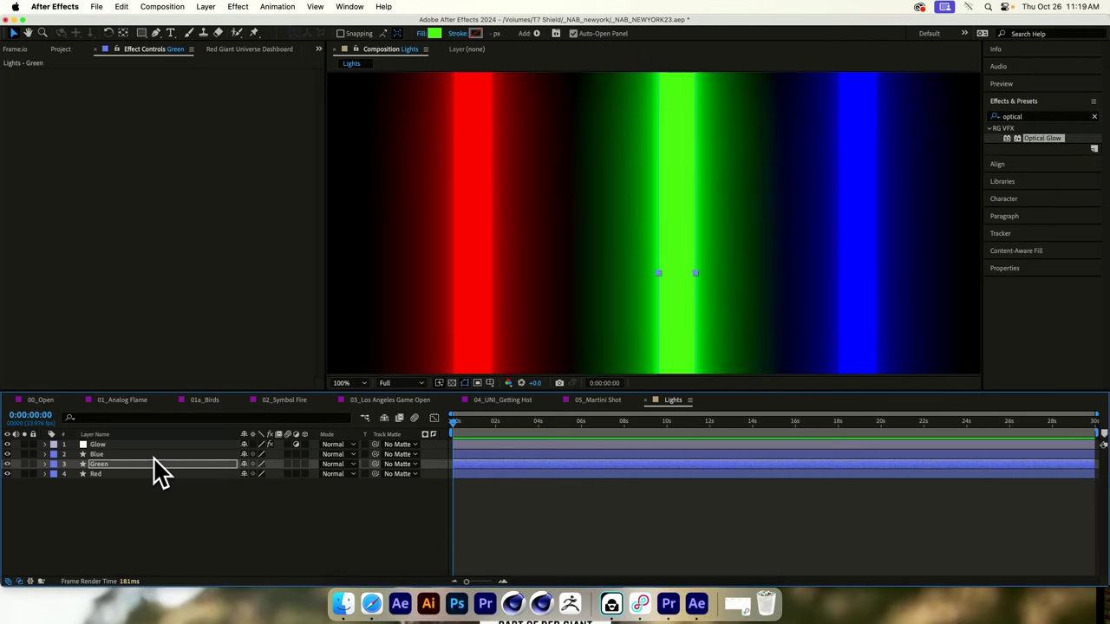
pyautogui.scroll(-2, 708, 178)
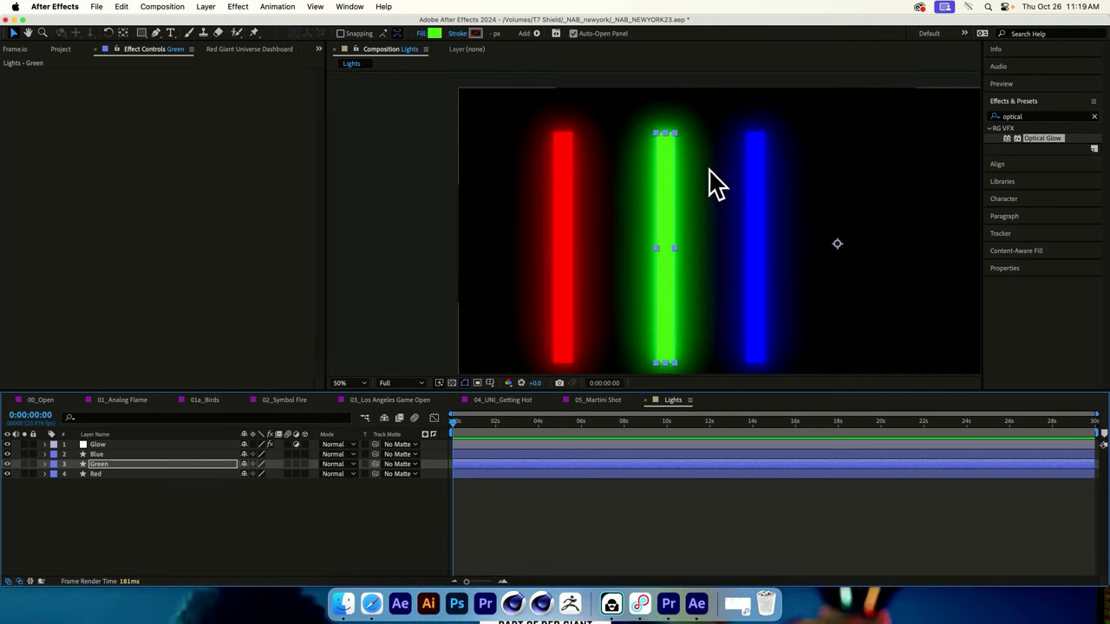
pyautogui.click(262, 510)
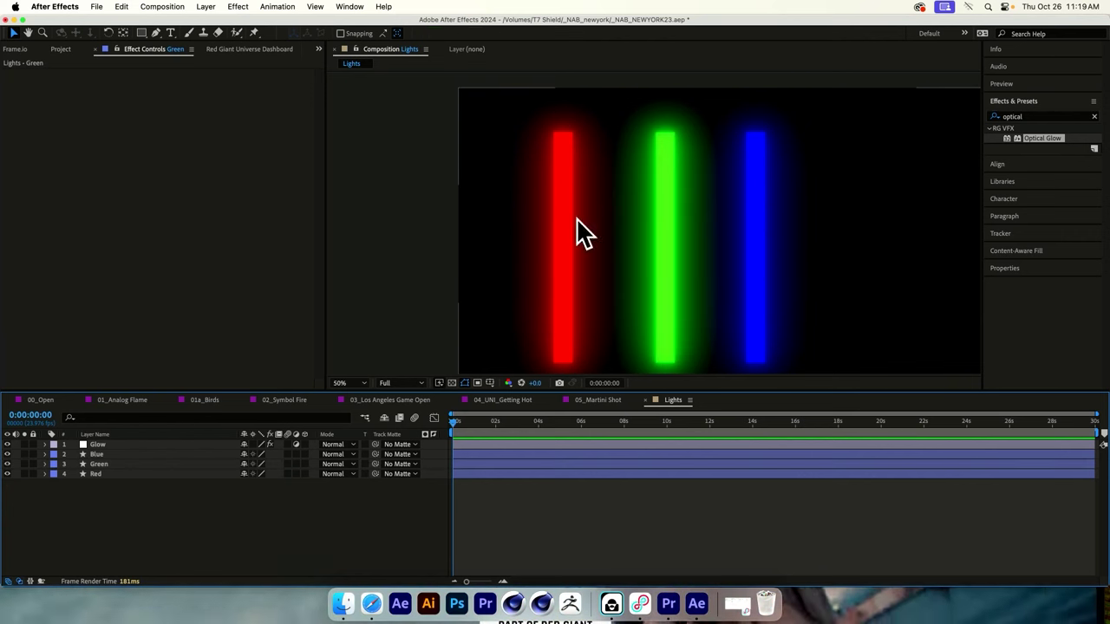
# Step: Clear the effect search, view the comp at 100% and select the Glow layer
pyautogui.click(139, 453)
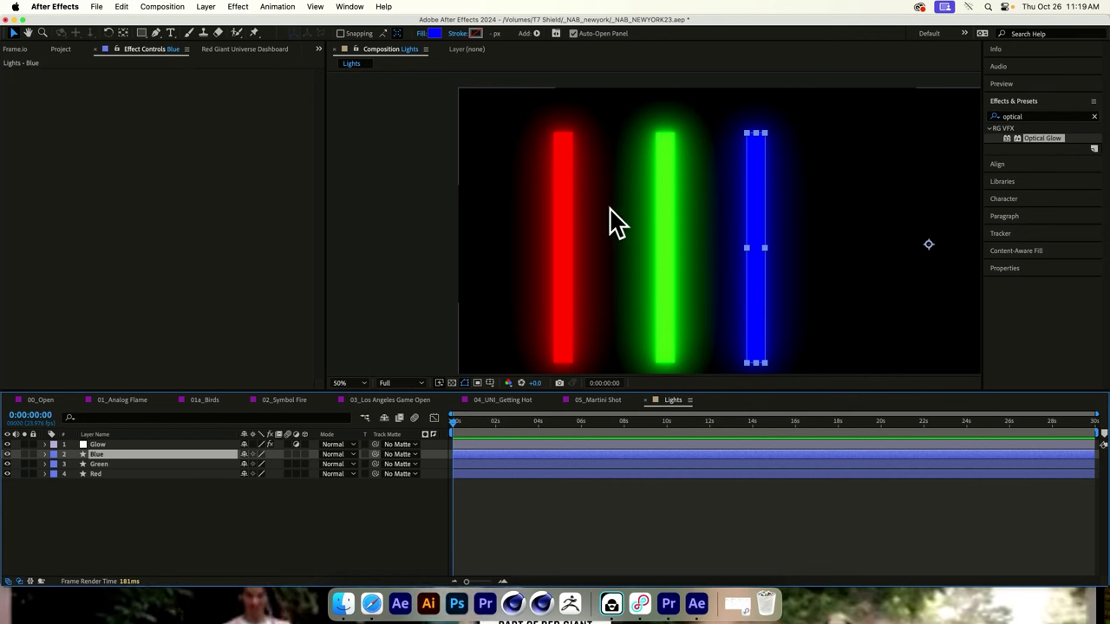
pyautogui.click(1041, 139)
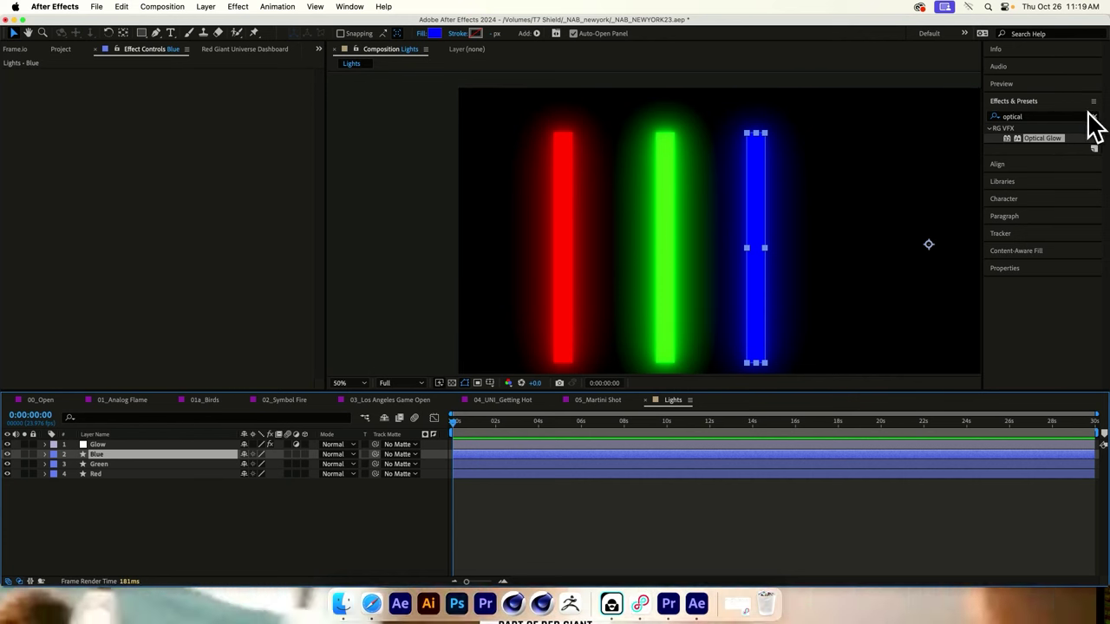
pyautogui.click(1093, 117)
pyautogui.click(168, 549)
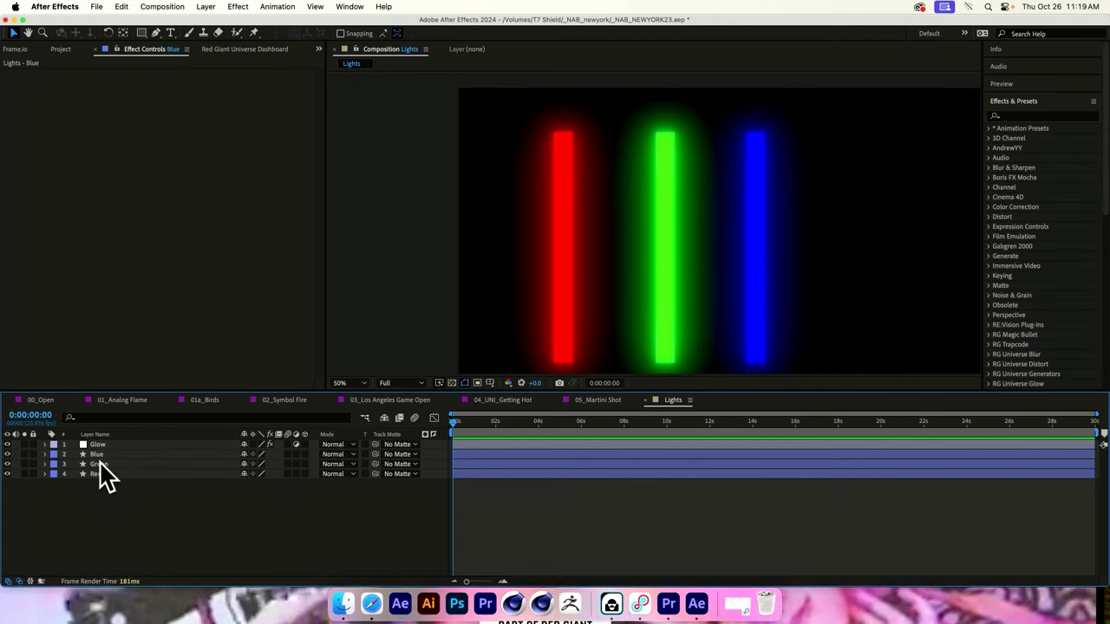
pyautogui.click(111, 467)
pyautogui.click(113, 456)
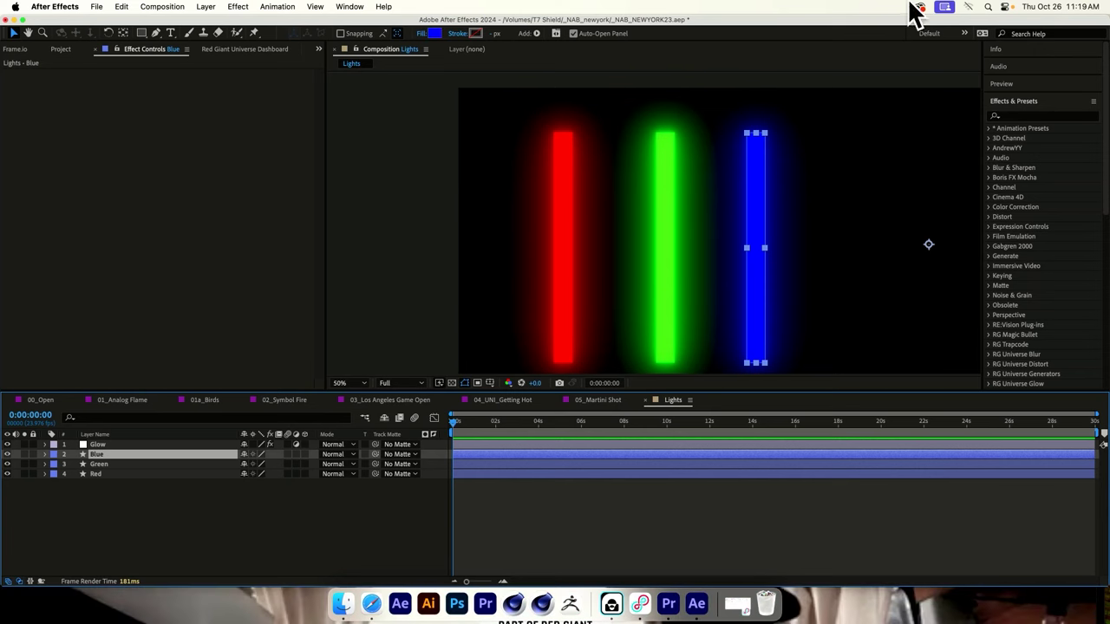
pyautogui.press('.')
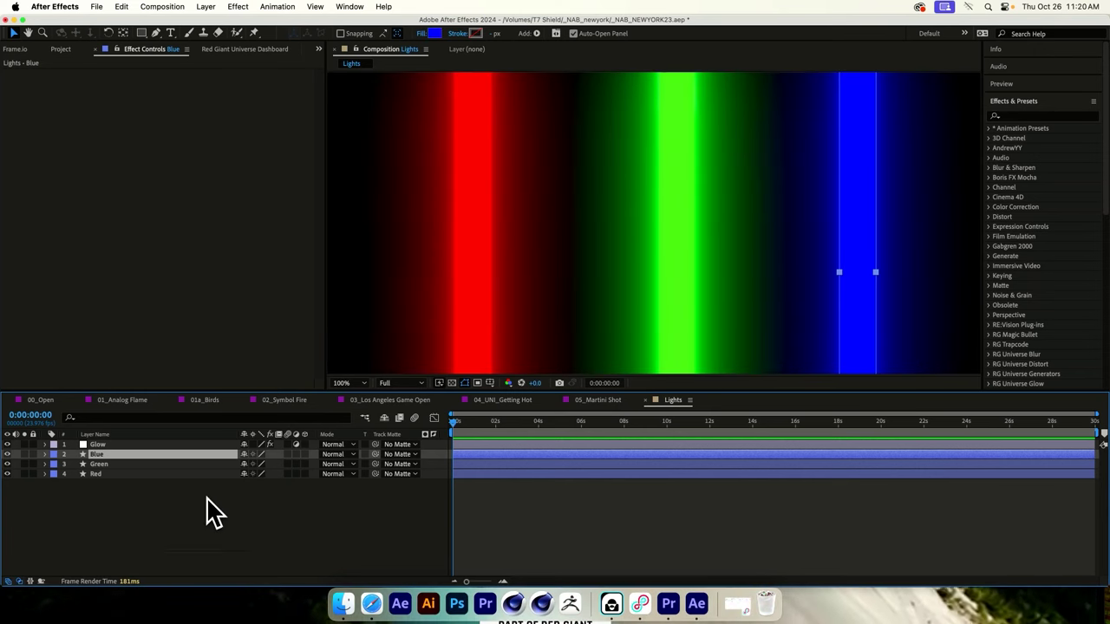
pyautogui.click(184, 522)
pyautogui.click(178, 444)
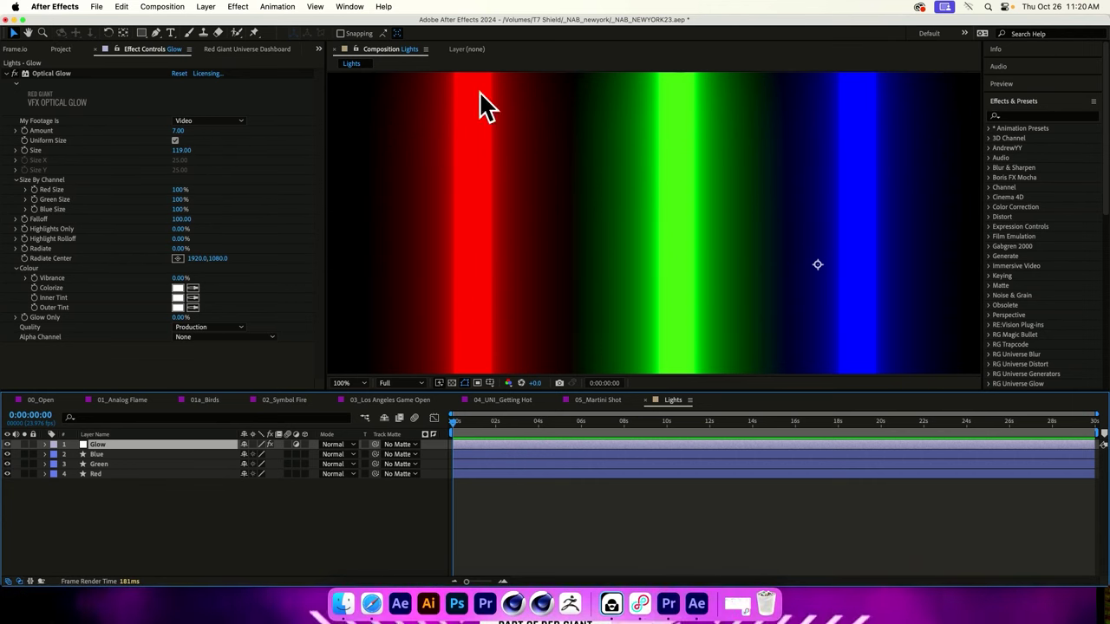
# Step: Set Optical Glow Size to 396 with Red 36%, Green 65% and Blue 100% sizes
pyautogui.moveTo(184, 150); pyautogui.dragTo(341, 141)
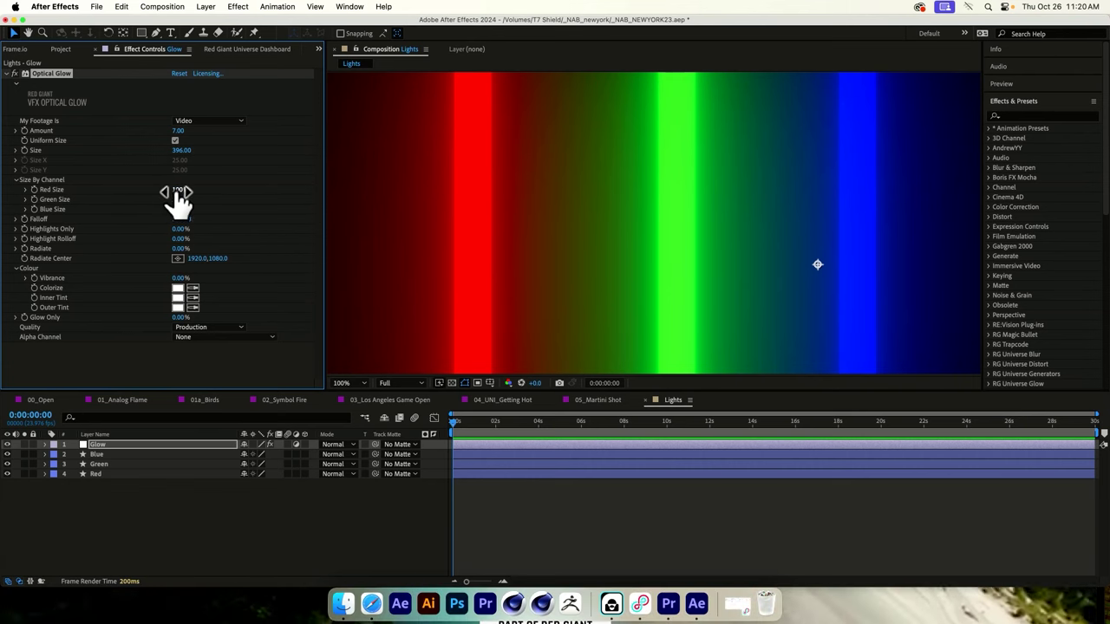
pyautogui.moveTo(179, 190); pyautogui.dragTo(114, 196)
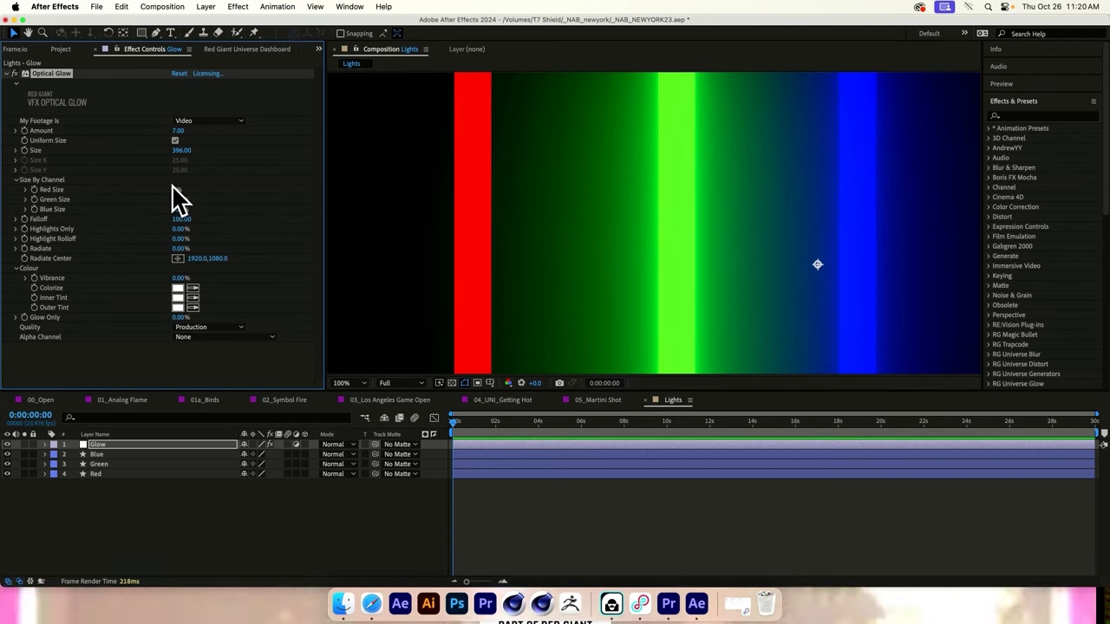
pyautogui.moveTo(174, 191); pyautogui.dragTo(188, 190)
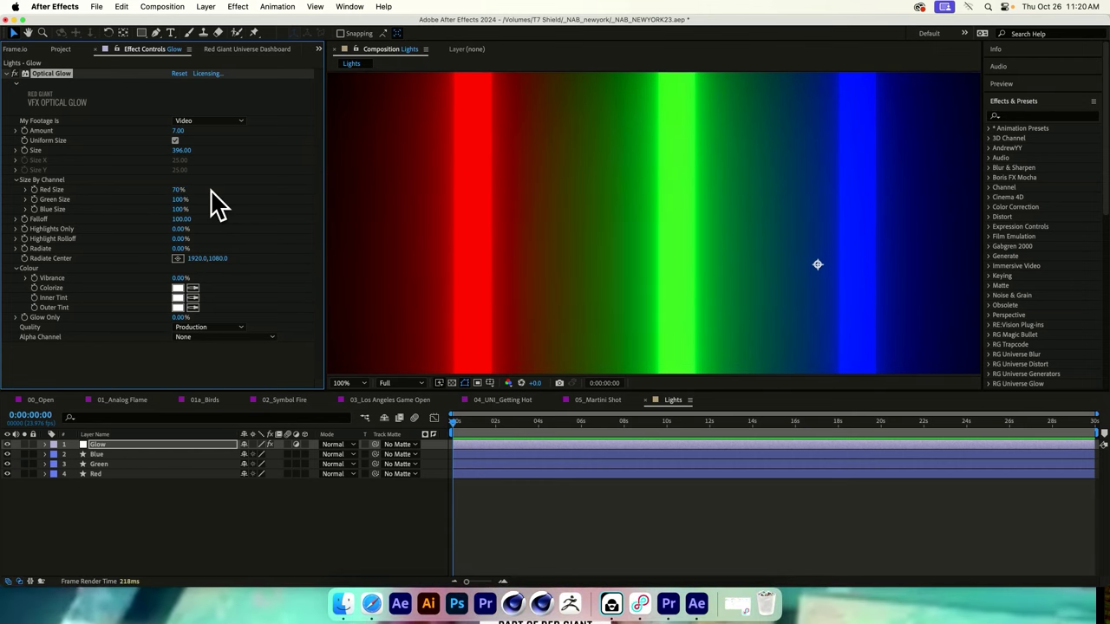
pyautogui.moveTo(178, 192); pyautogui.dragTo(144, 194)
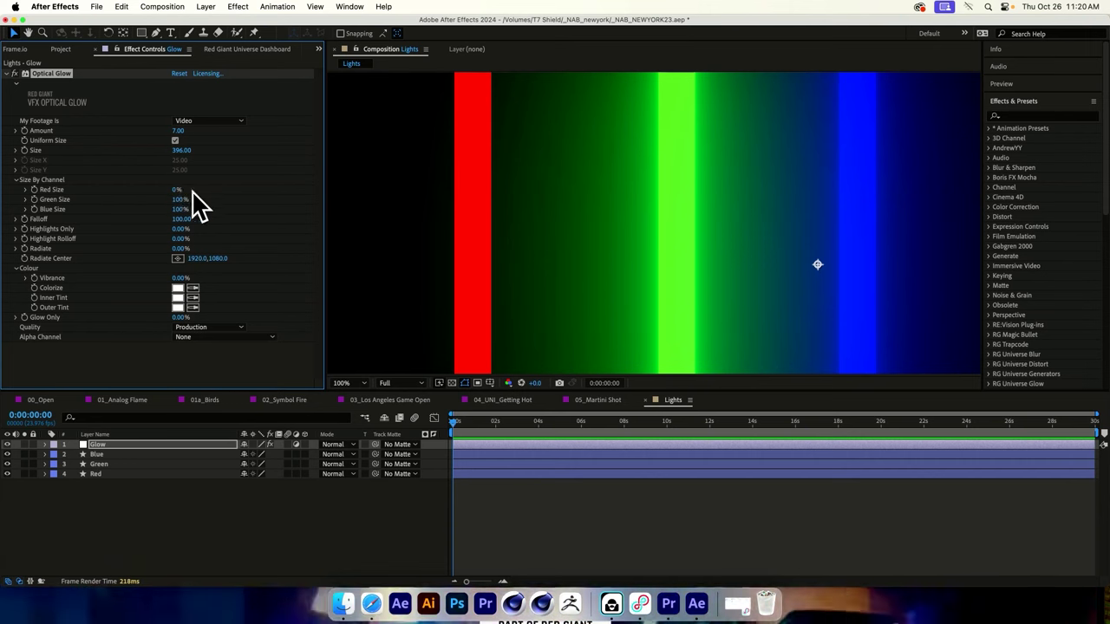
pyautogui.moveTo(171, 201)
pyautogui.mouseDown()
pyautogui.moveTo(124, 208)
pyautogui.moveTo(150, 207)
pyautogui.mouseUp()
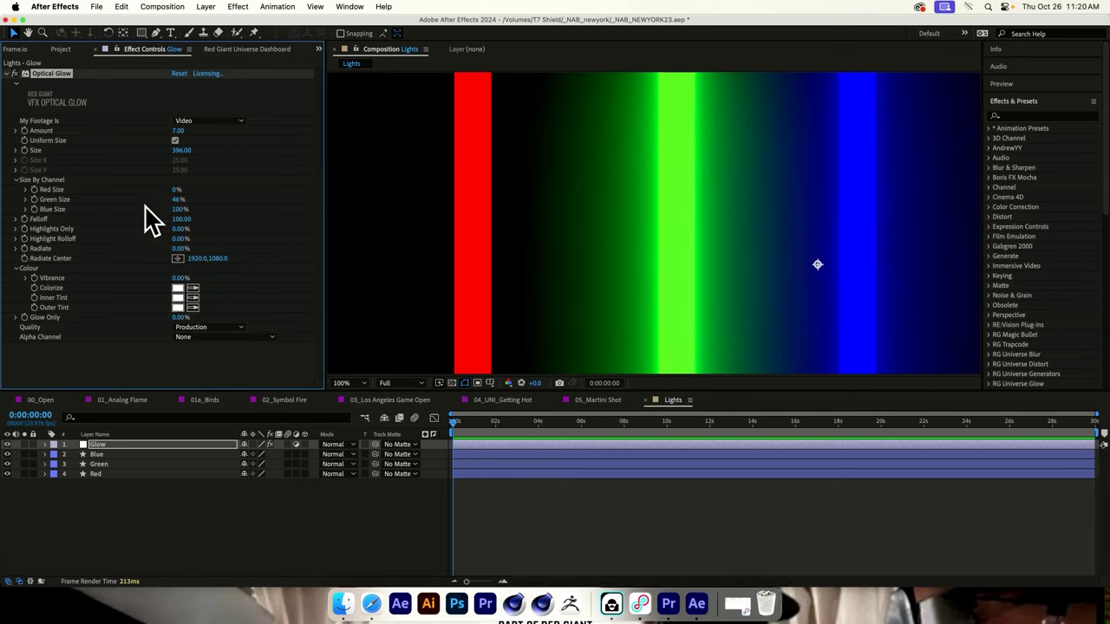
pyautogui.moveTo(179, 200); pyautogui.dragTo(184, 227)
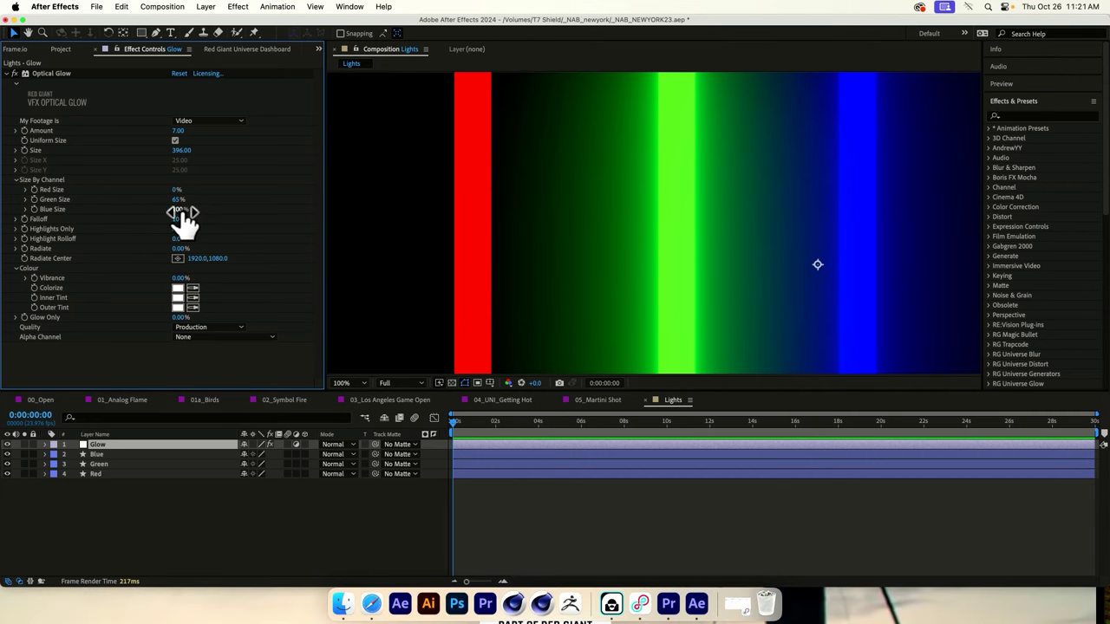
pyautogui.moveTo(181, 212); pyautogui.dragTo(198, 233)
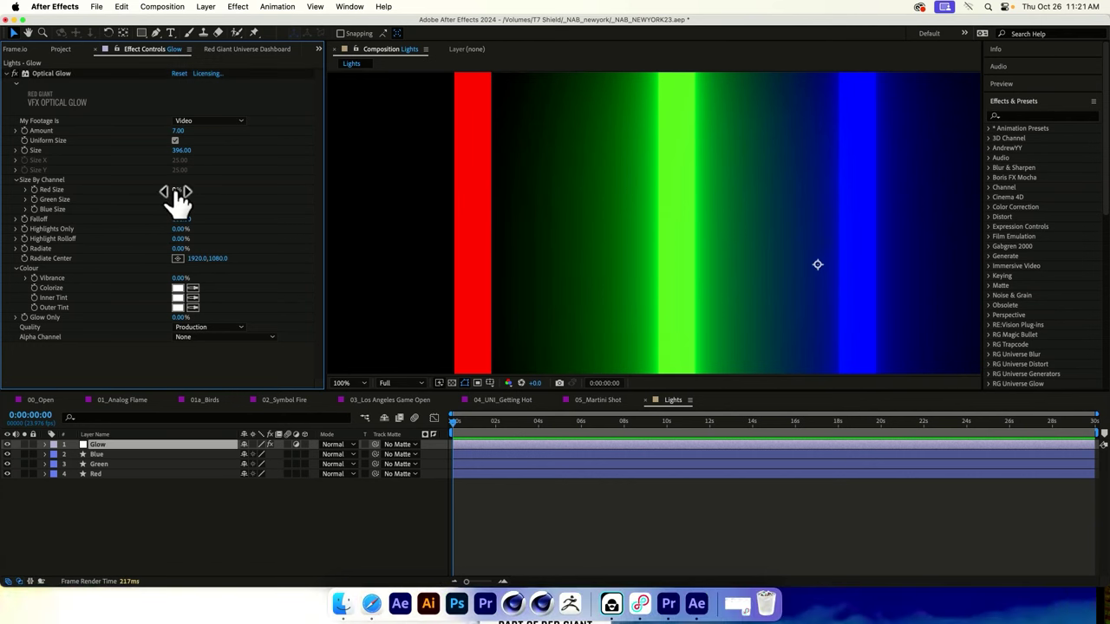
pyautogui.moveTo(176, 192); pyautogui.dragTo(197, 192)
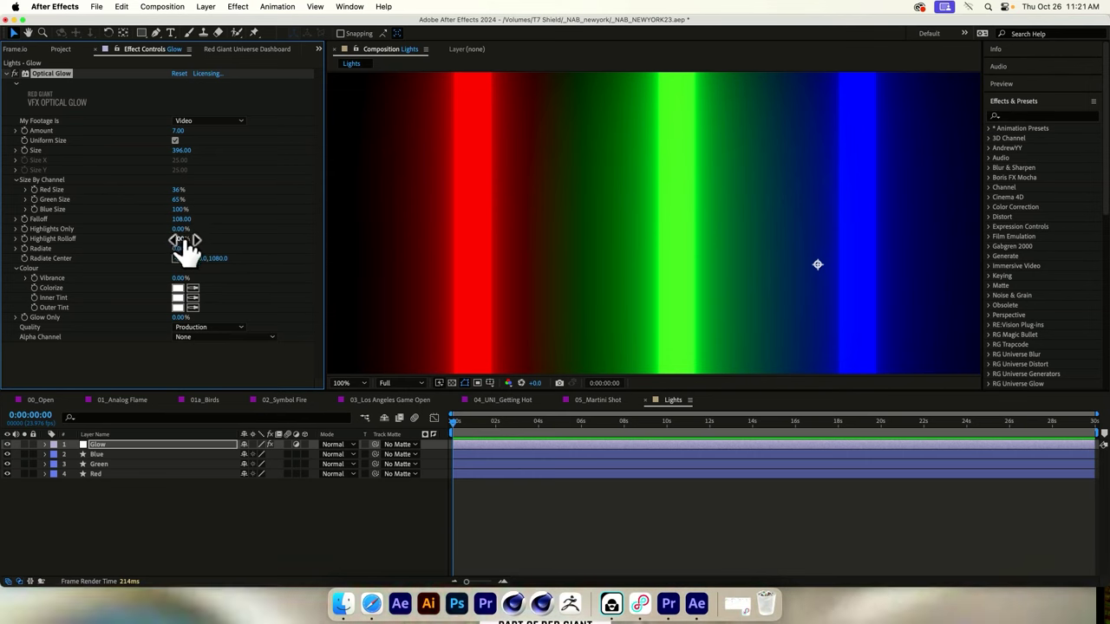
# Step: Adjust the Falloff to 108 and try out the Radiate amount
pyautogui.moveTo(183, 243); pyautogui.dragTo(252, 265)
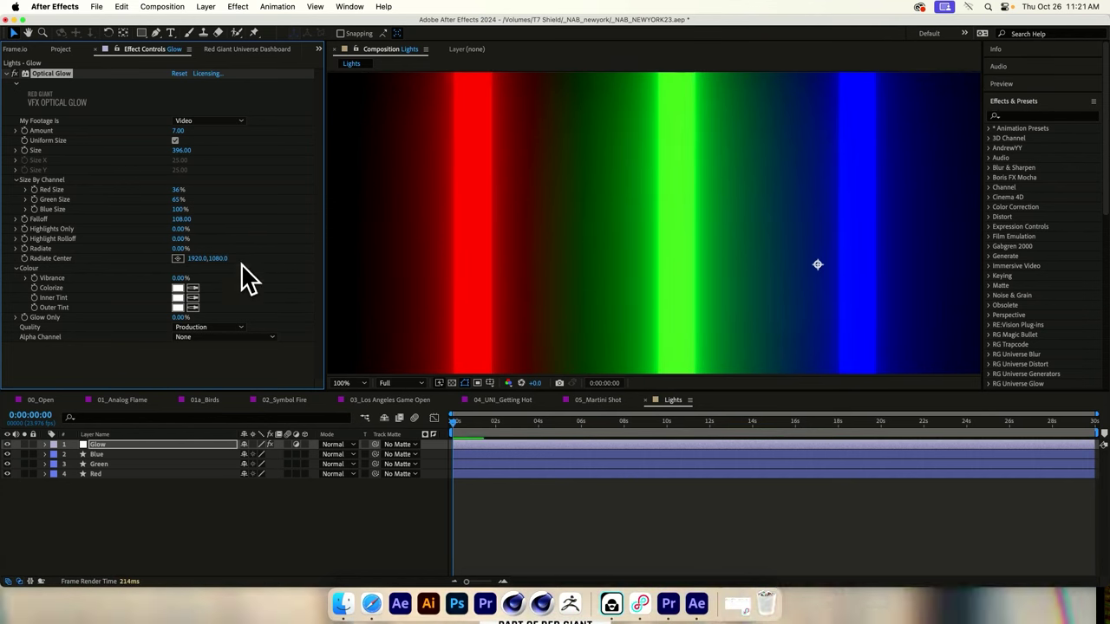
pyautogui.moveTo(181, 248); pyautogui.dragTo(228, 257)
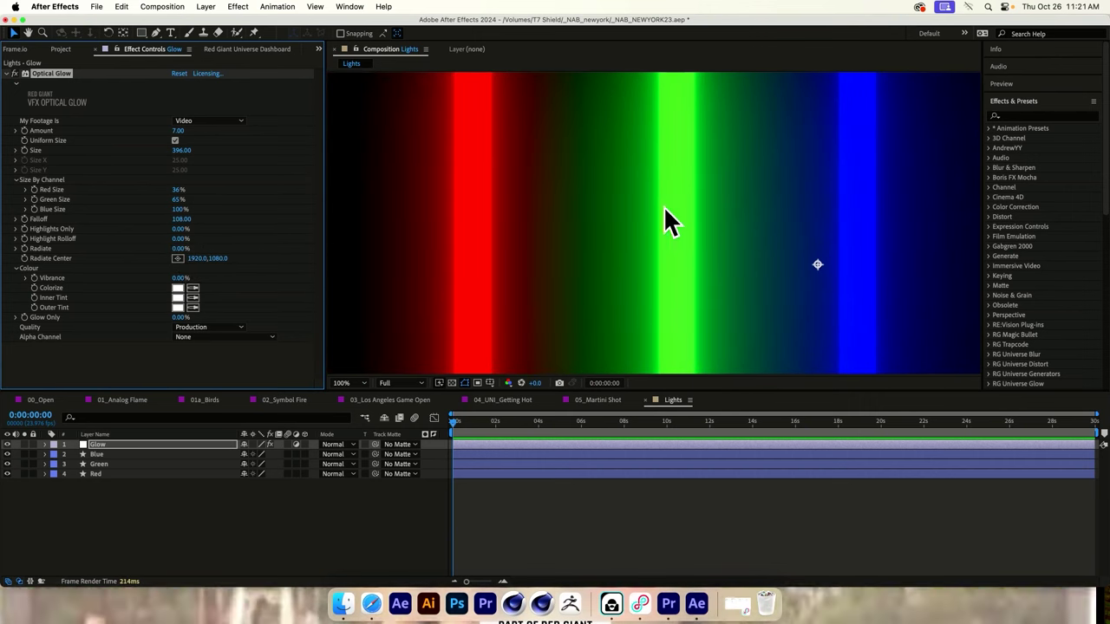
pyautogui.scroll(-2, 664, 221)
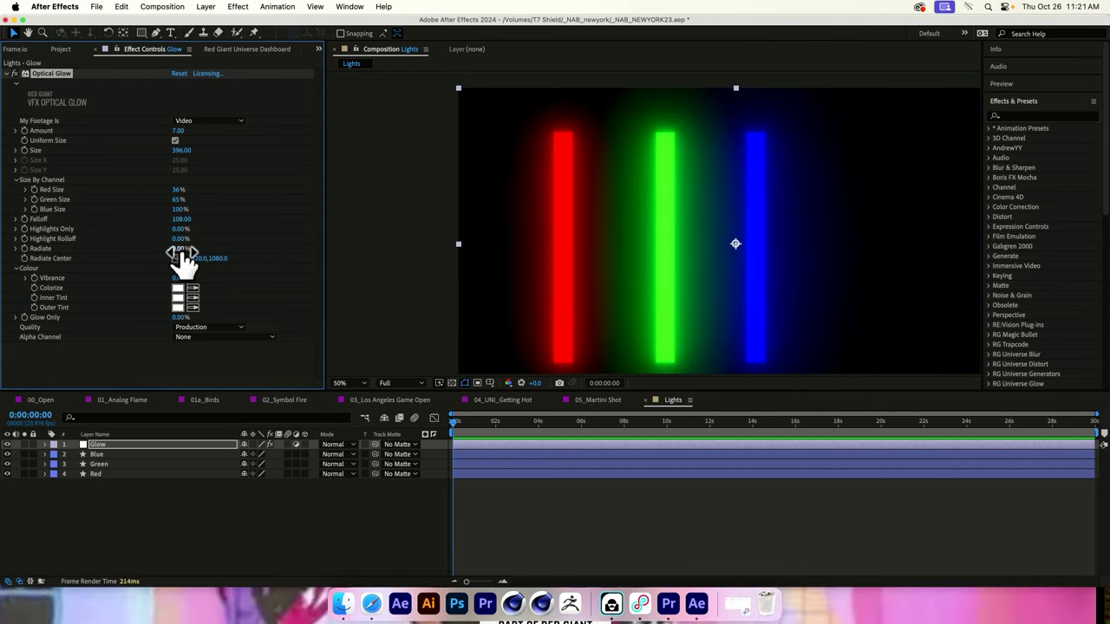
# Step: Set Radiate to 73% and place the radiate centre on the green bar
pyautogui.moveTo(181, 249); pyautogui.dragTo(226, 251)
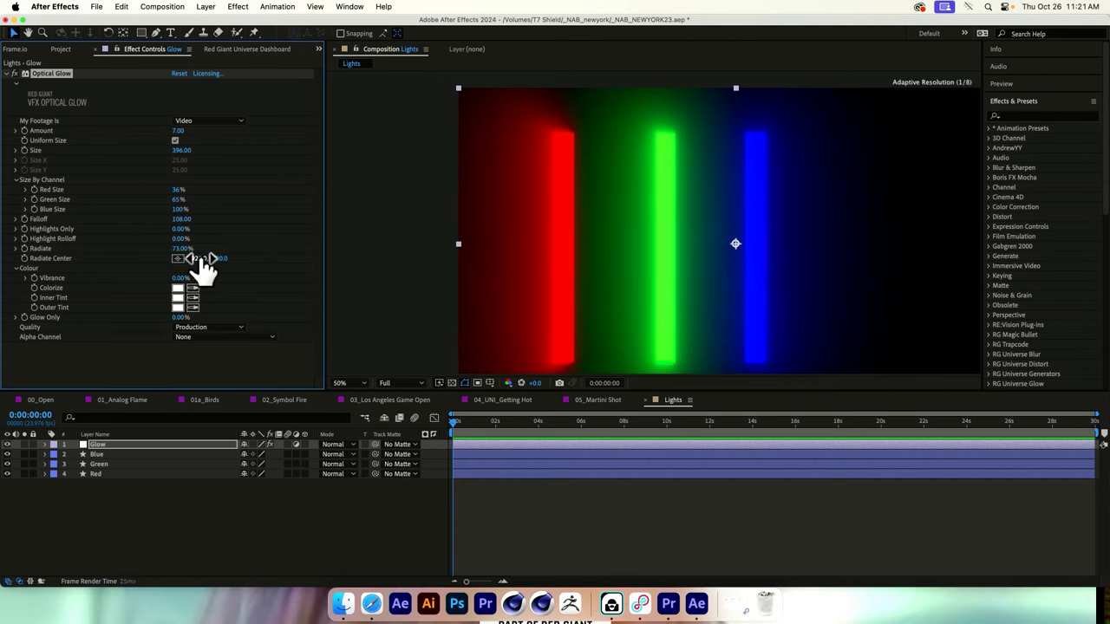
pyautogui.click(178, 259)
pyautogui.click(617, 220)
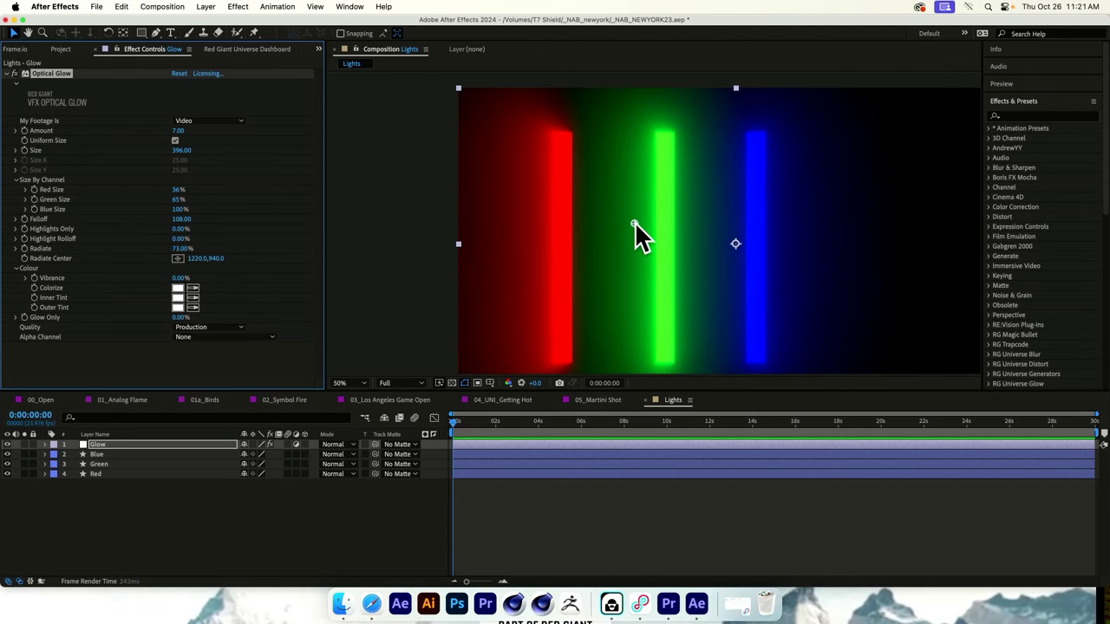
pyautogui.moveTo(634, 225); pyautogui.dragTo(662, 339)
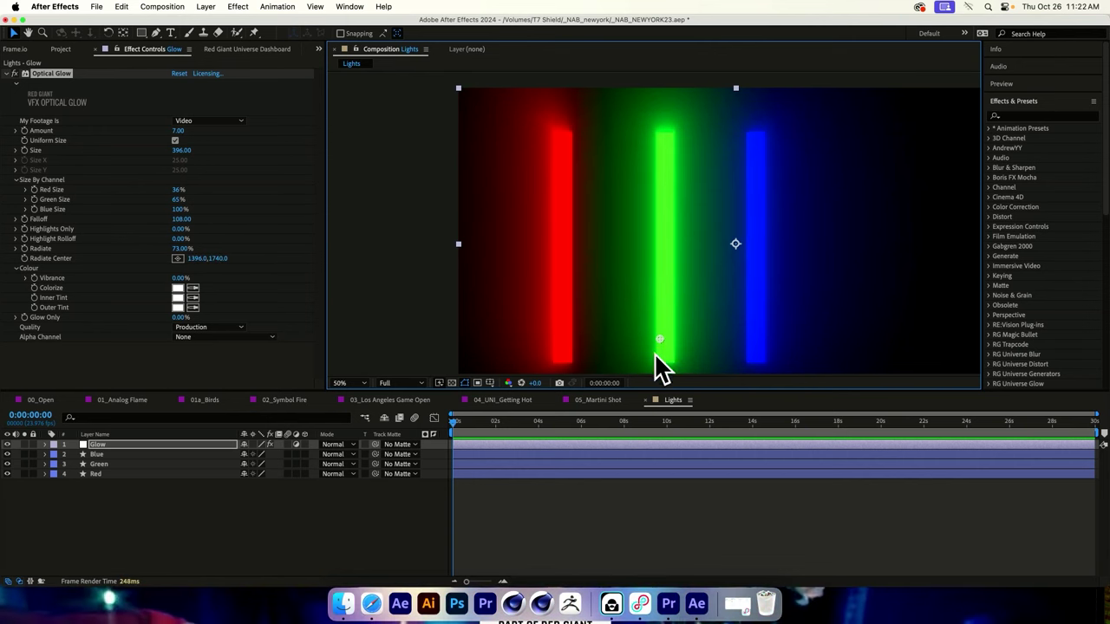
pyautogui.moveTo(659, 340); pyautogui.dragTo(668, 80)
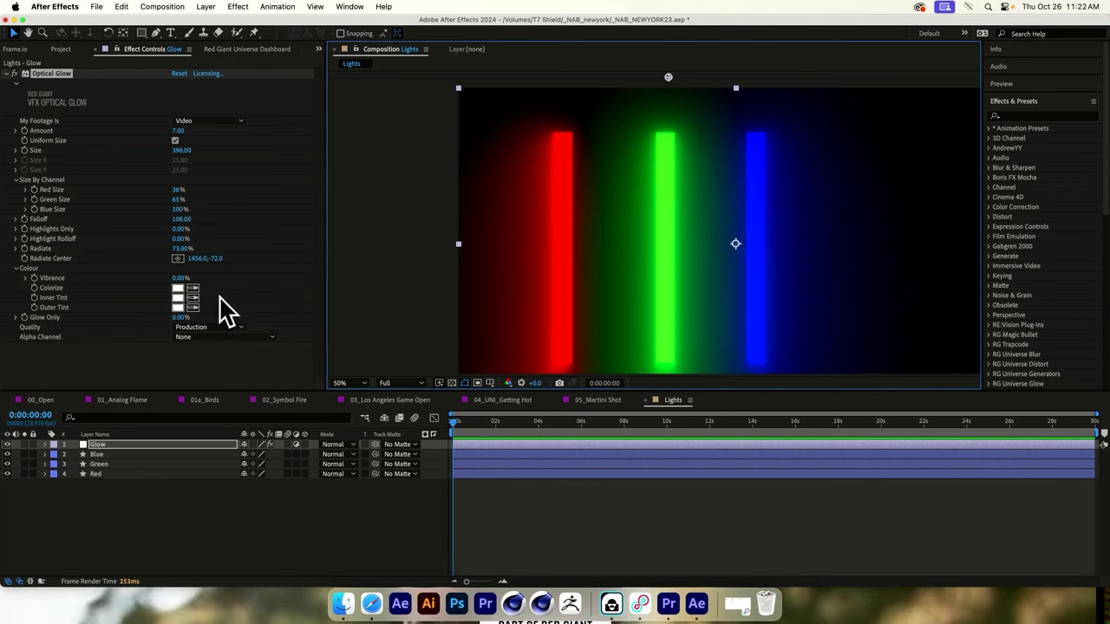
# Step: Set Red and Blue sizes to 0%, Green to 200%, centring the radiate at 1420,1024
pyautogui.moveTo(178, 188); pyautogui.dragTo(144, 188)
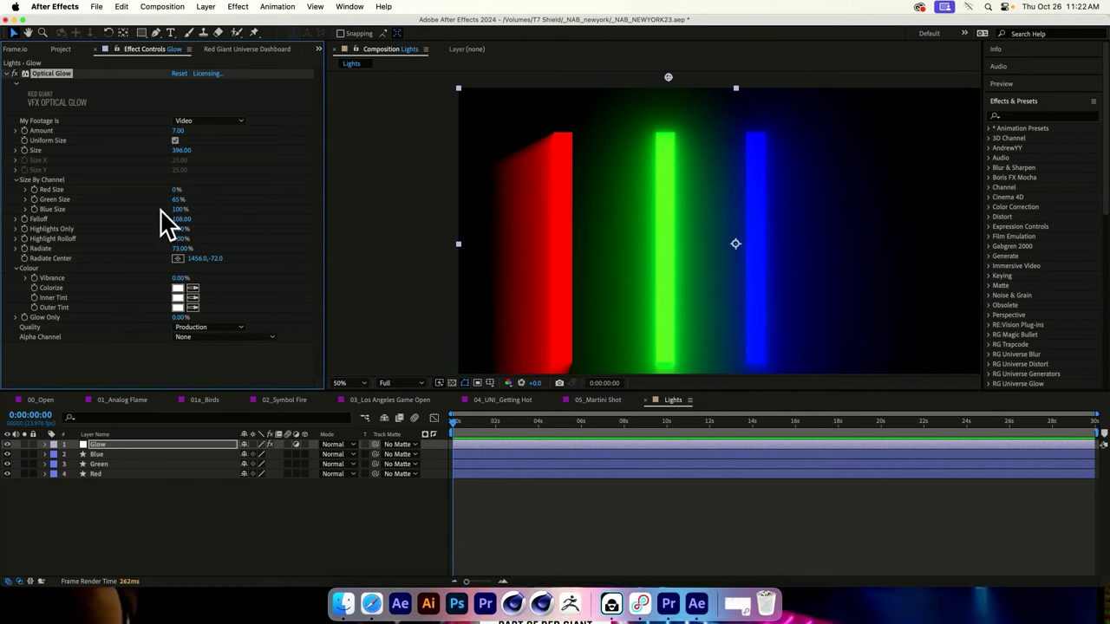
pyautogui.moveTo(184, 213); pyautogui.dragTo(39, 217)
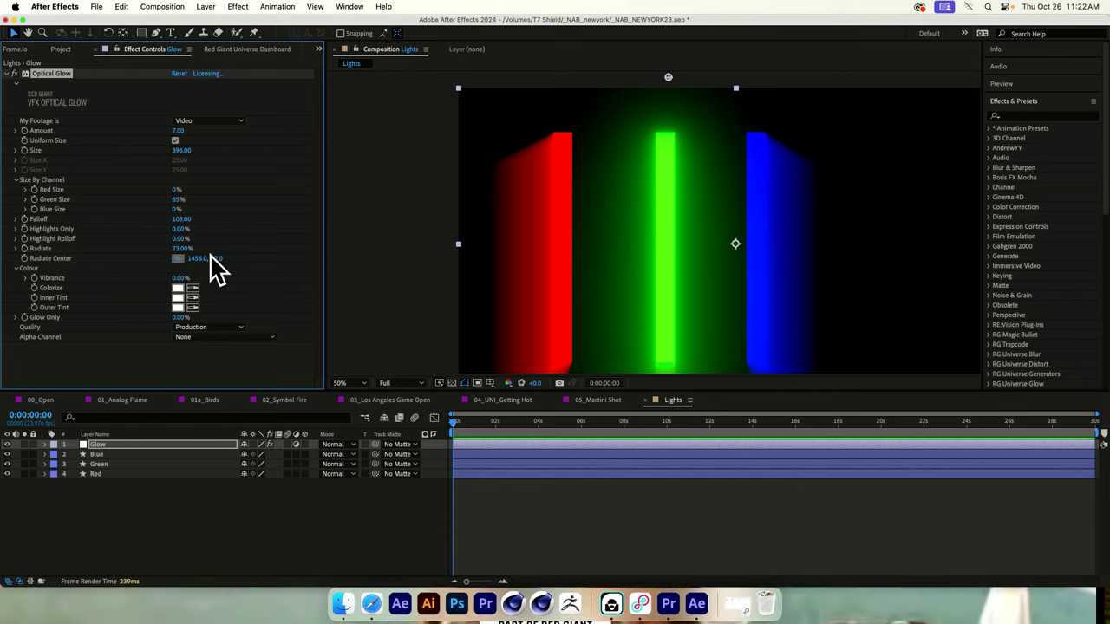
pyautogui.click(680, 246)
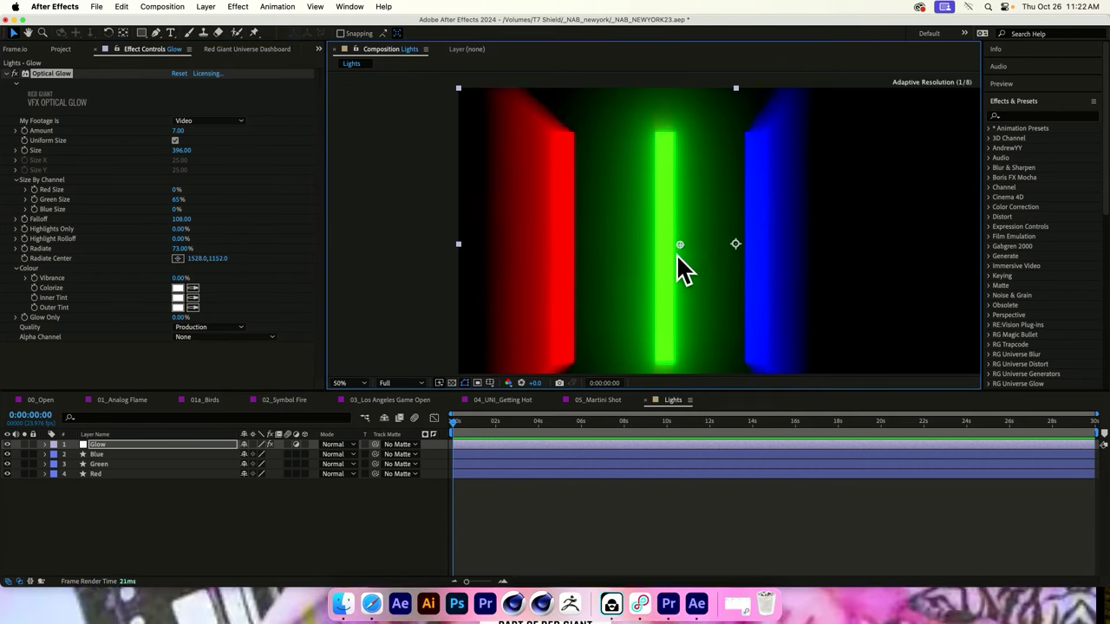
pyautogui.moveTo(678, 258); pyautogui.dragTo(667, 339)
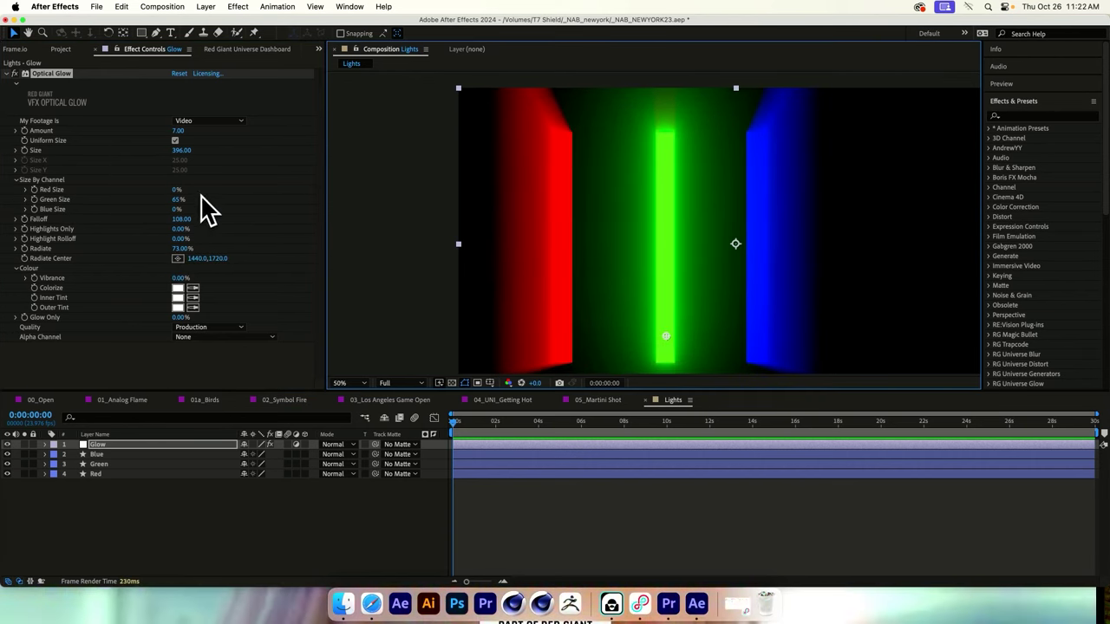
pyautogui.moveTo(178, 199); pyautogui.dragTo(252, 201)
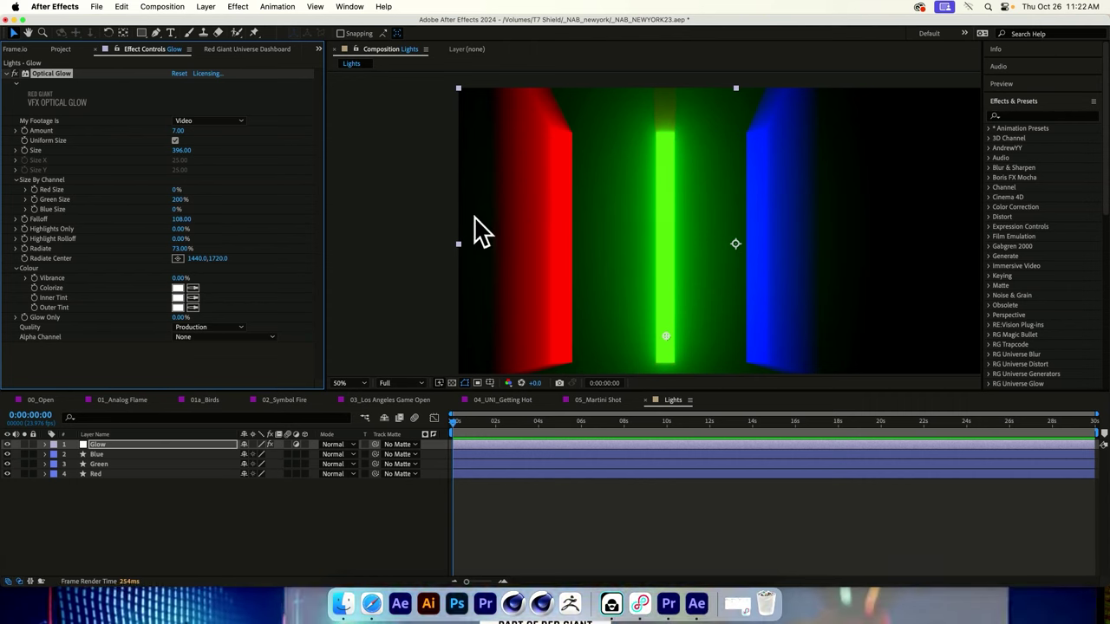
pyautogui.moveTo(666, 337); pyautogui.dragTo(663, 235)
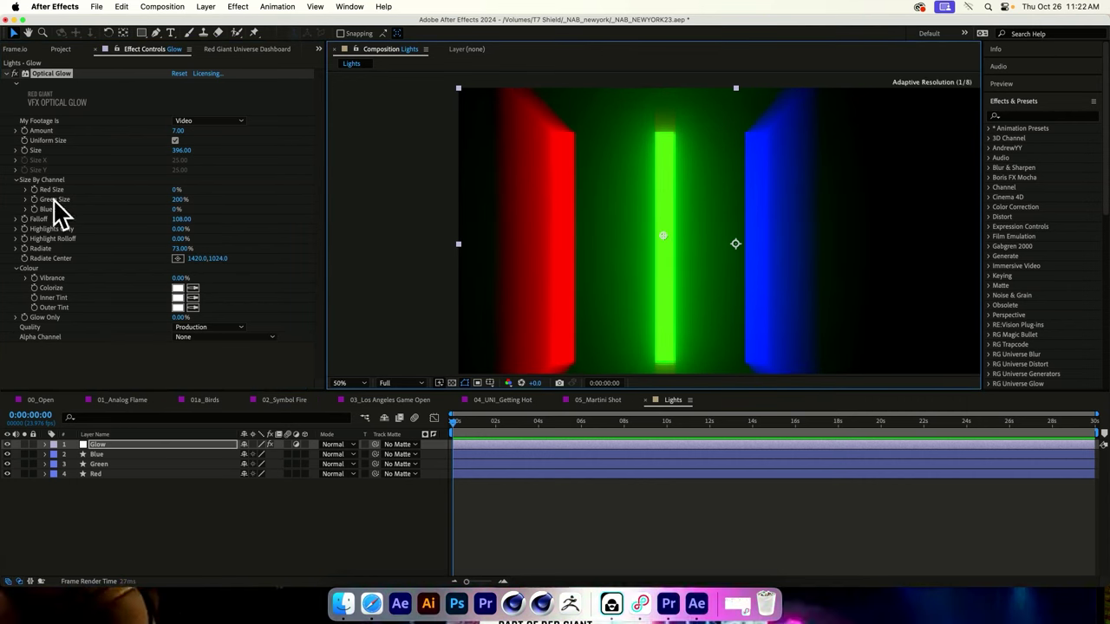
# Step: Reset Optical Glow to its default settings, keeping the footage type as Video
pyautogui.click(179, 73)
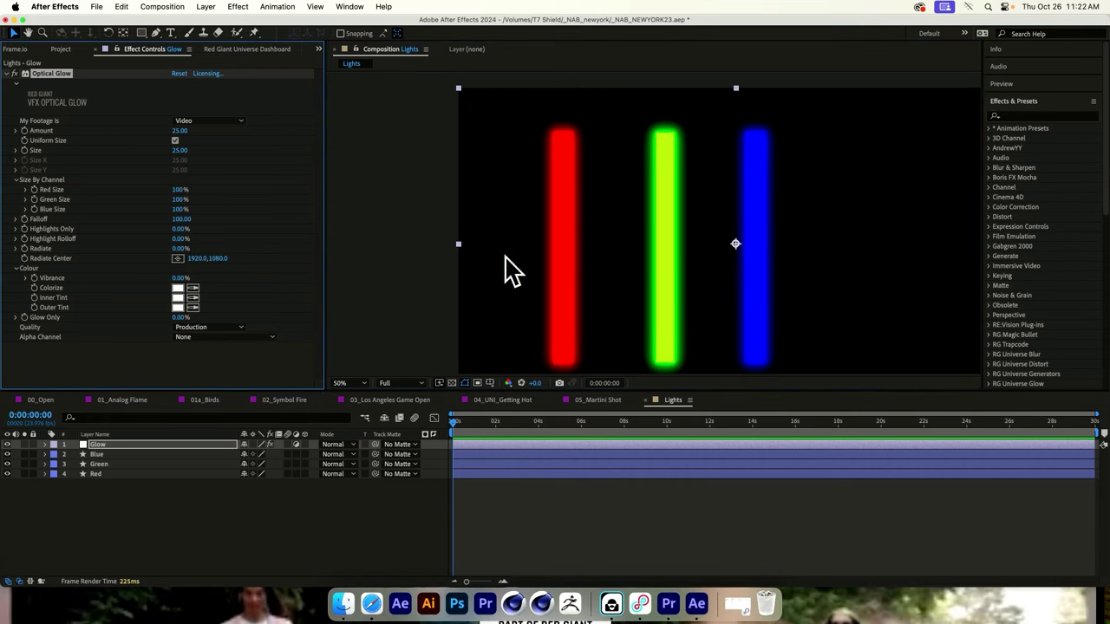
pyautogui.click(201, 121)
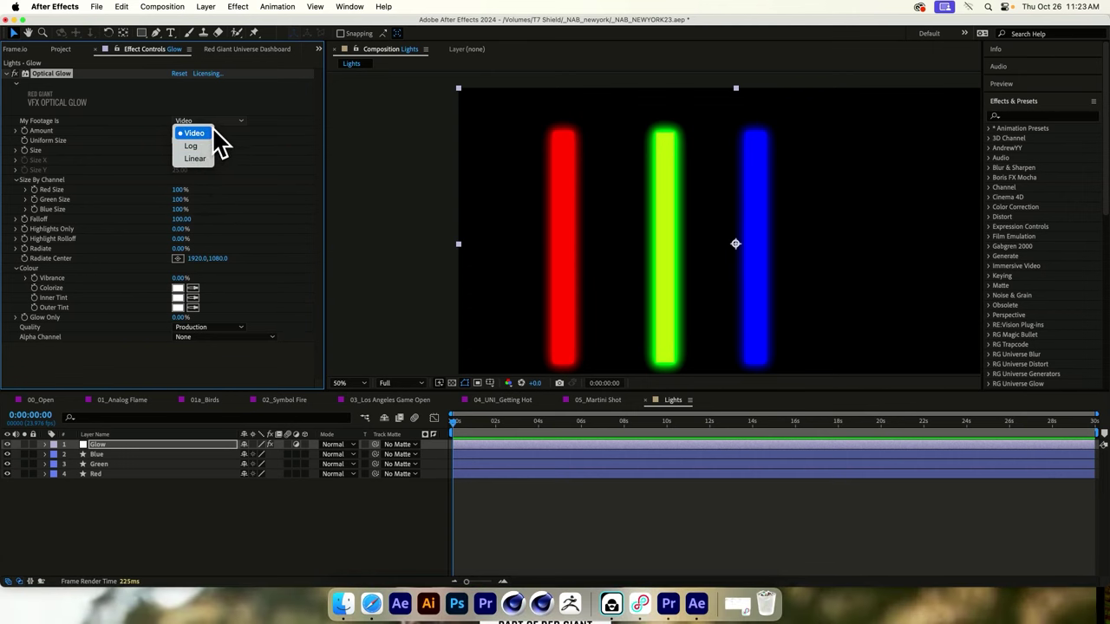
pyautogui.click(208, 135)
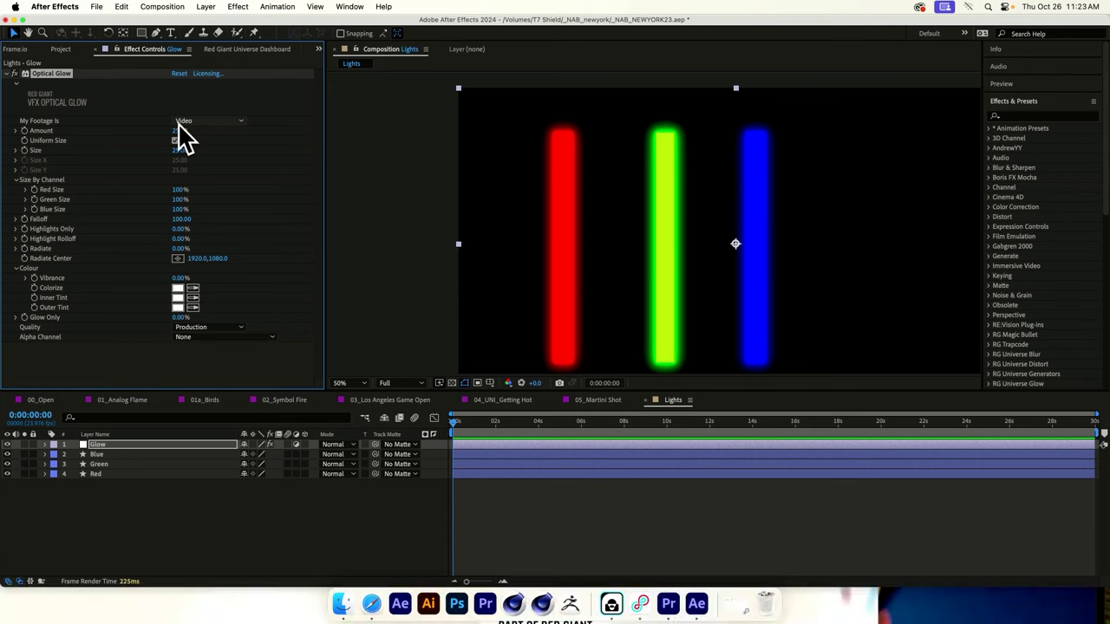
# Step: Turn off Uniform Size, set Glow Only to 100% and Quality to Best
pyautogui.click(177, 140)
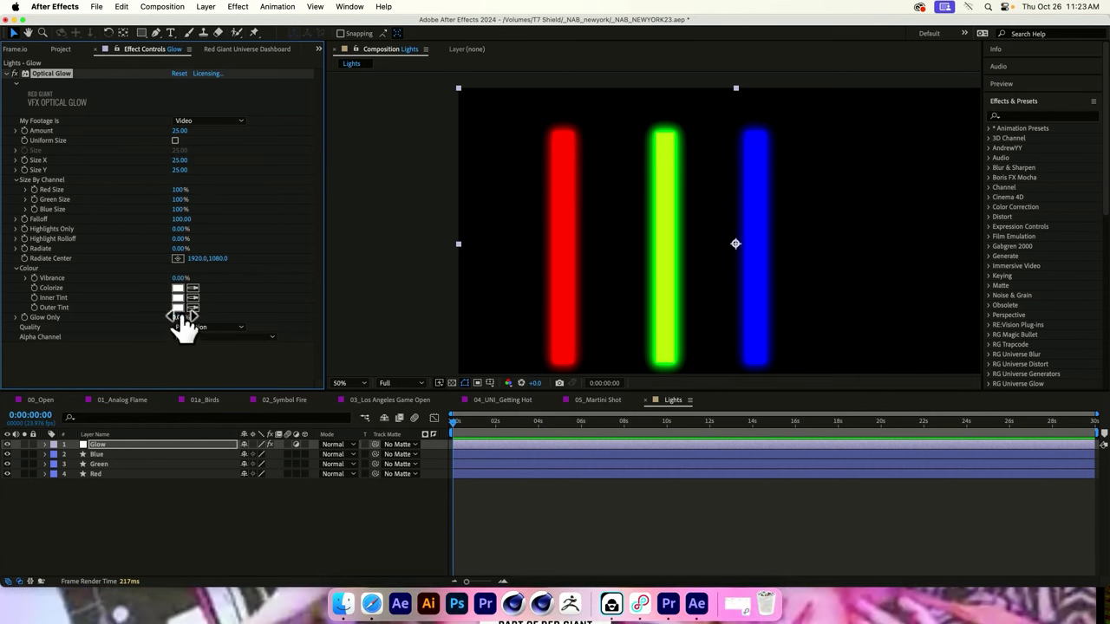
pyautogui.moveTo(179, 321); pyautogui.dragTo(236, 312)
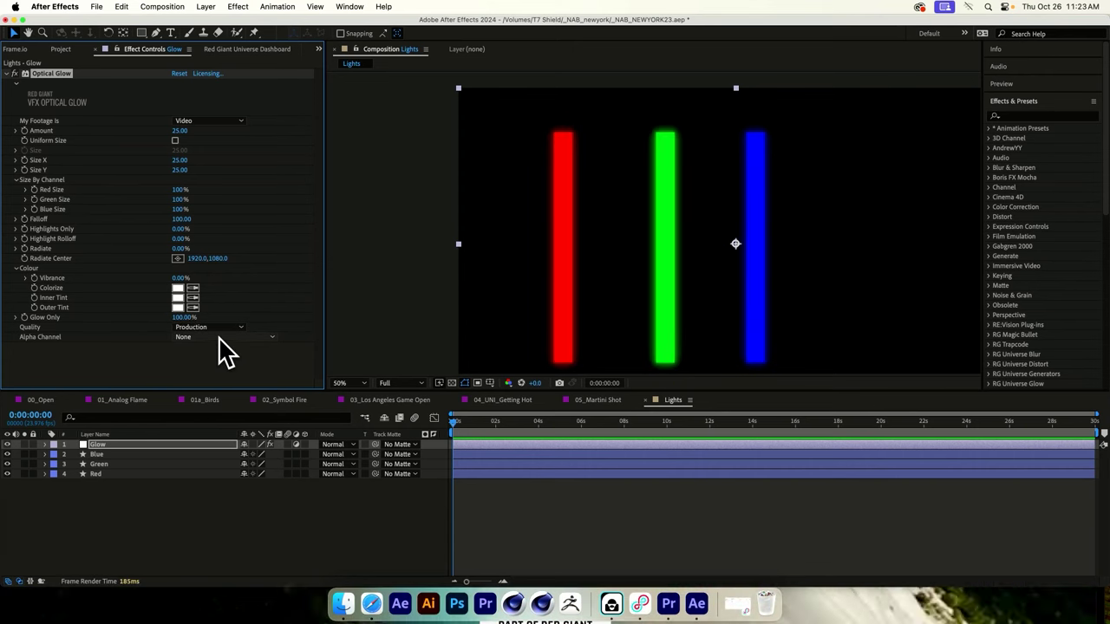
pyautogui.click(232, 327)
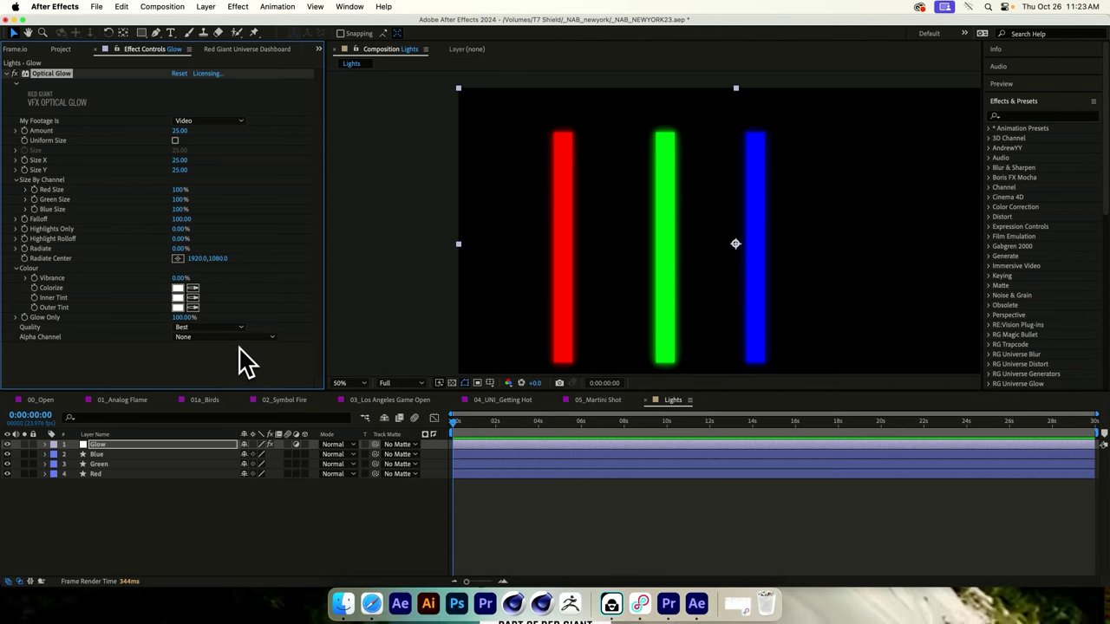
pyautogui.click(218, 363)
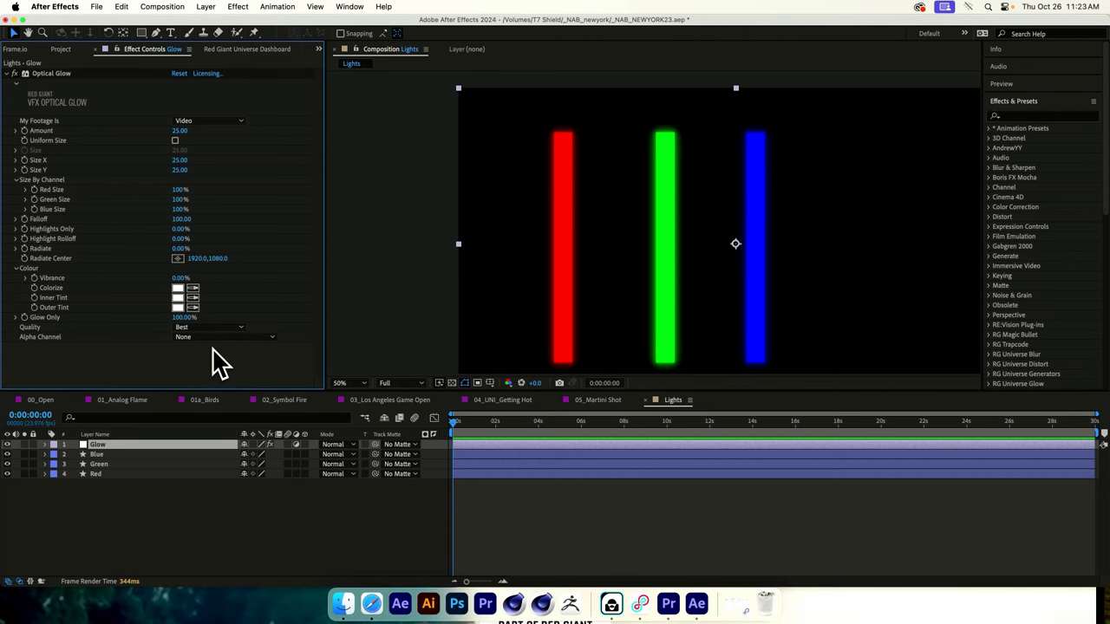